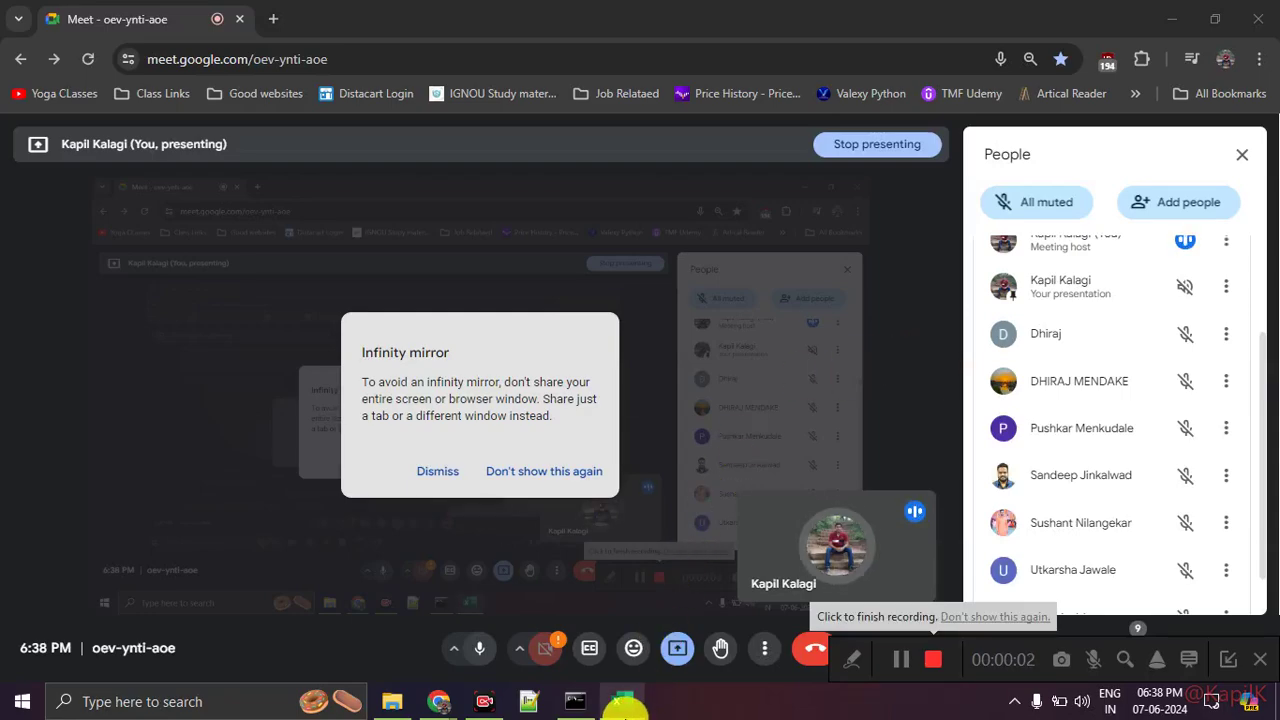
Step: Switch from the Google Meet call to the Day 2 class work Excel workbook
{"action": "left_click", "coordinate": [620, 701]}
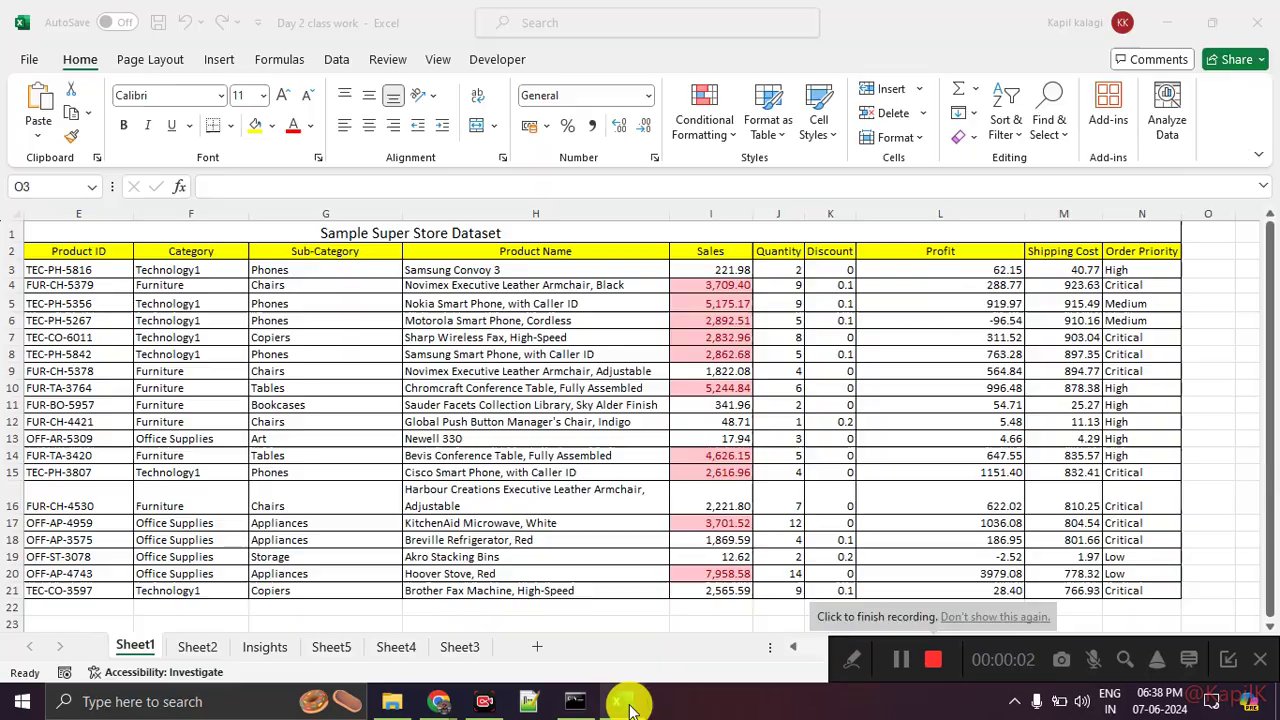
{"action": "left_click", "coordinate": [1235, 668]}
{"action": "left_click_drag", "start_coordinate": [1006, 651], "coordinate": [806, 651]}
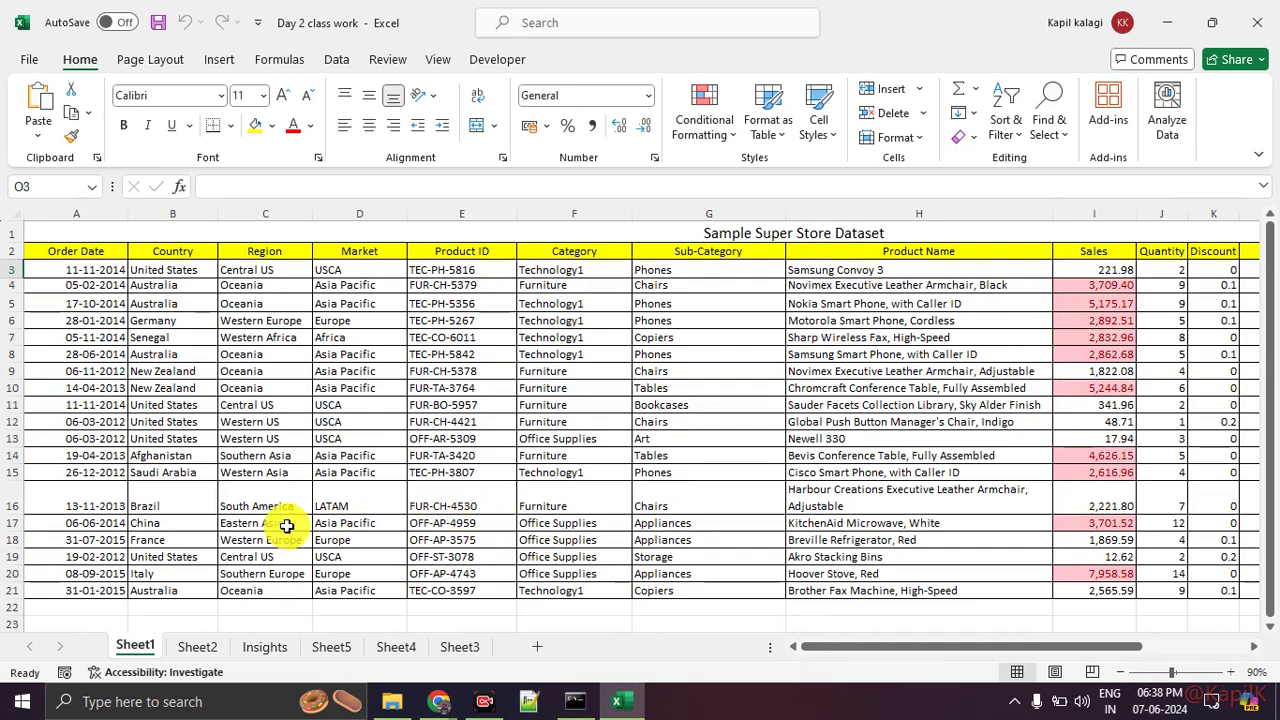
{"action": "left_click_drag", "start_coordinate": [875, 645], "coordinate": [806, 650]}
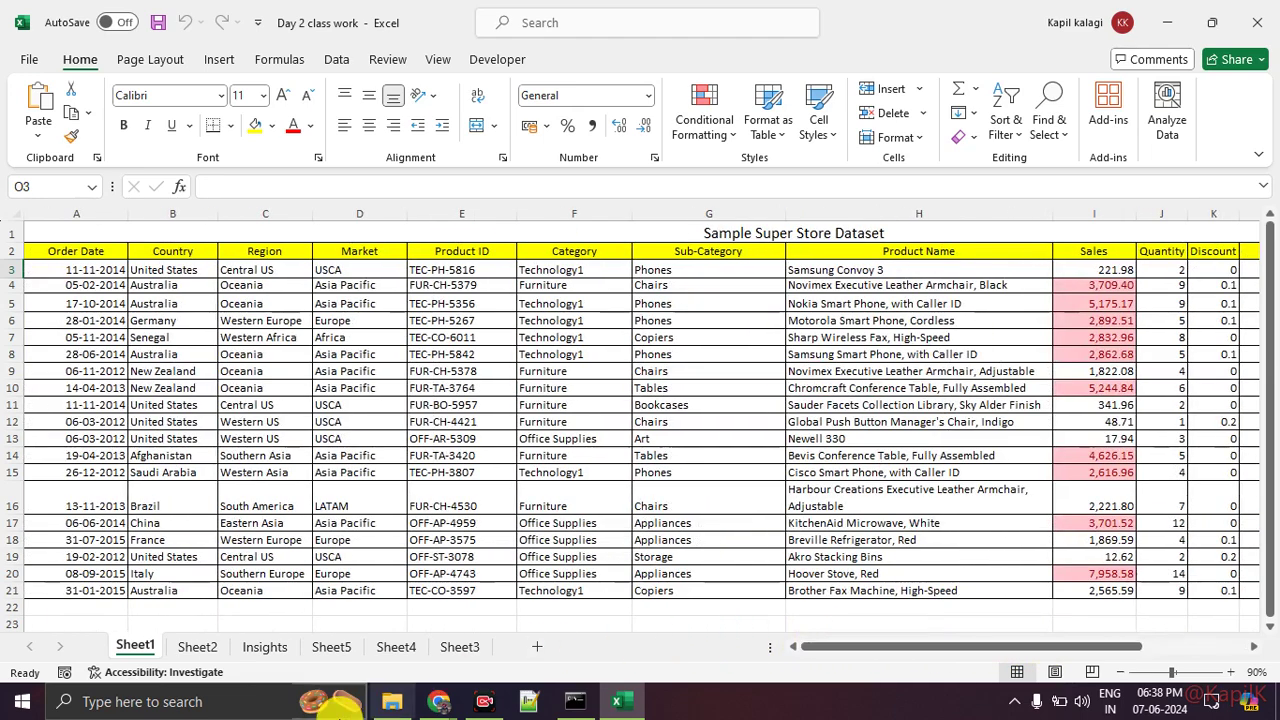
{"action": "key", "text": "ctrl+Page_Down"}
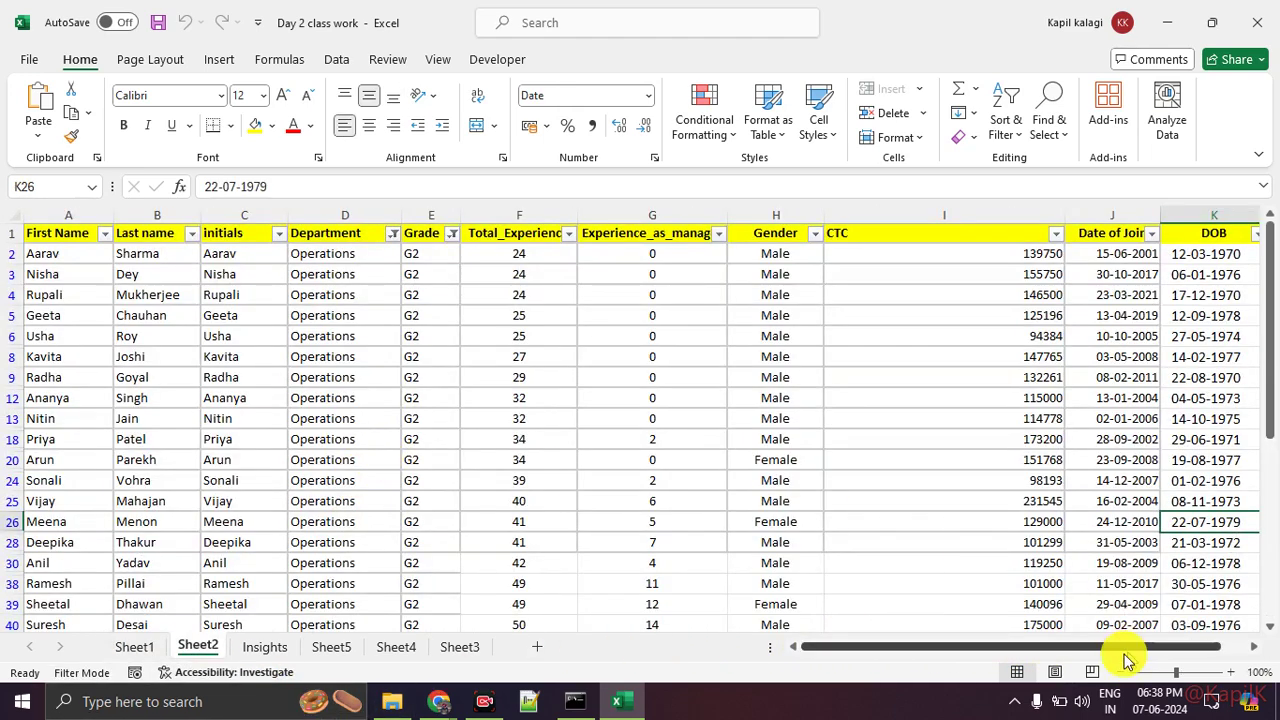
{"action": "left_click_drag", "start_coordinate": [1062, 651], "coordinate": [1037, 640]}
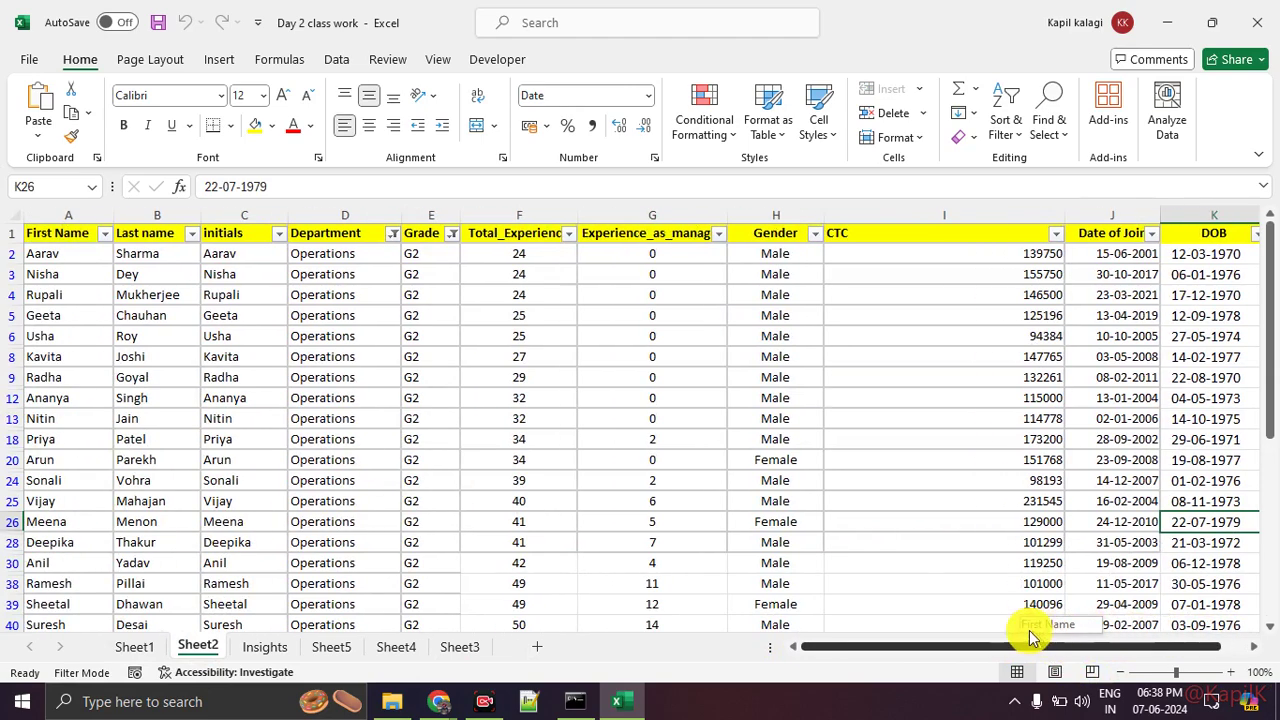
{"action": "left_click", "coordinate": [152, 647]}
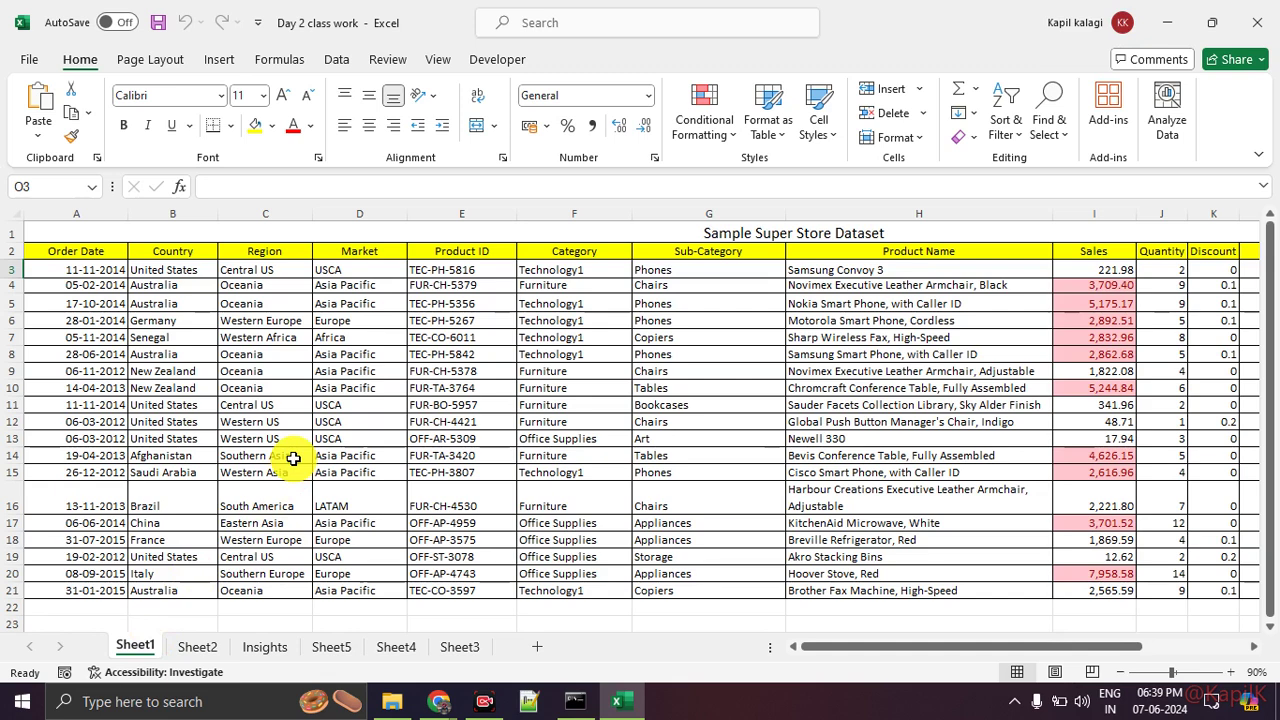
{"action": "mouse_move", "coordinate": [430, 668]}
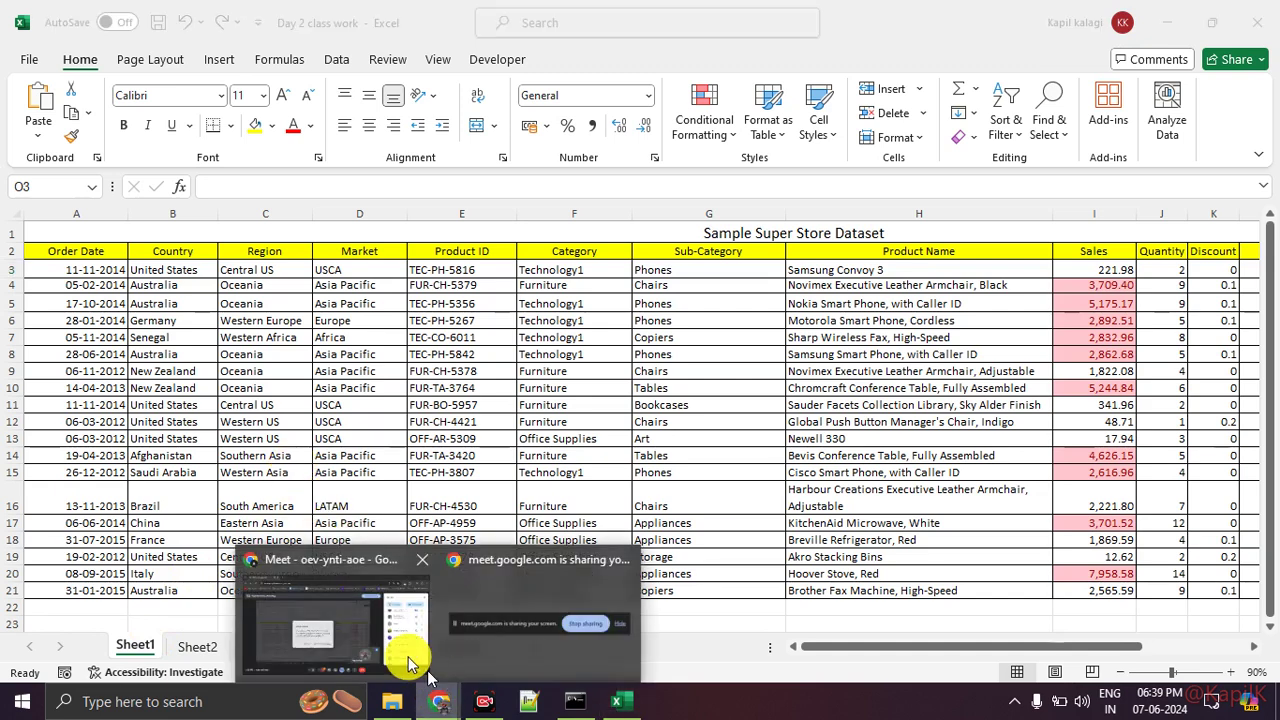
Step: Admit the waiting participant, close the People panel, and return to the Excel workbook
{"action": "left_click", "coordinate": [372, 650]}
{"action": "scroll", "coordinate": [1050, 470], "scroll_direction": "up", "scroll_amount": 5}
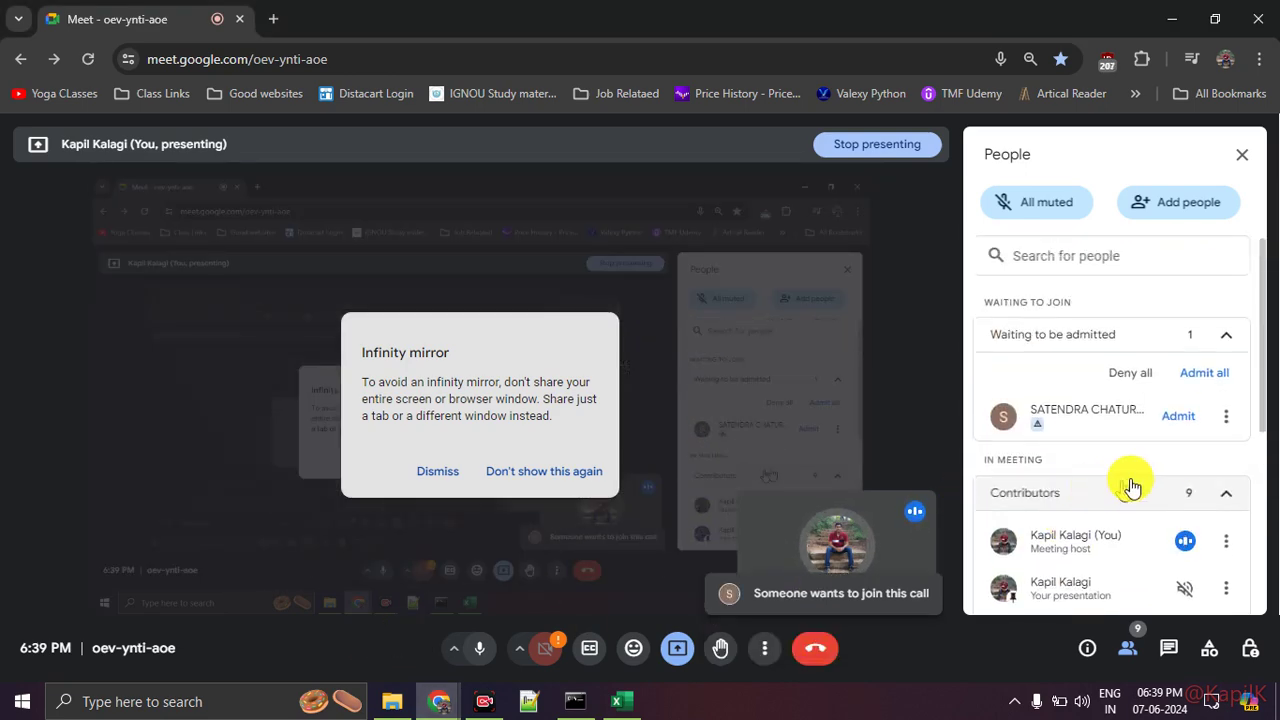
{"action": "left_click", "coordinate": [1180, 420]}
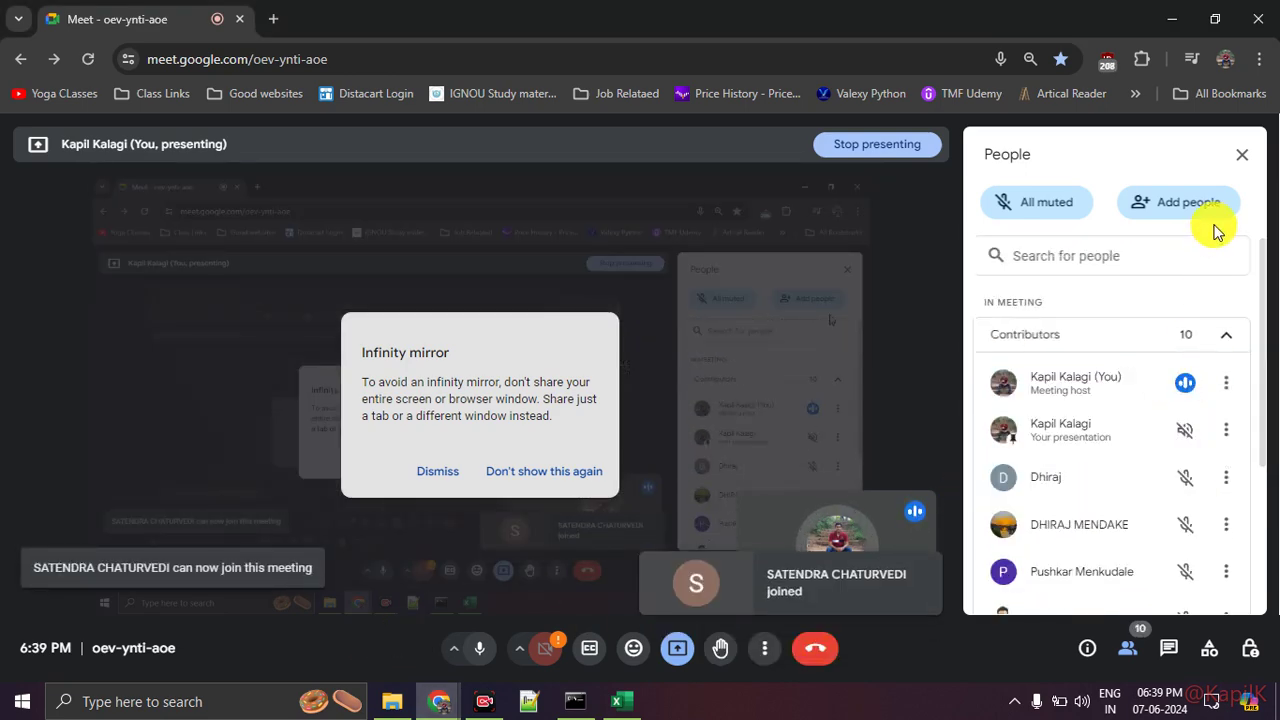
{"action": "left_click", "coordinate": [1240, 157]}
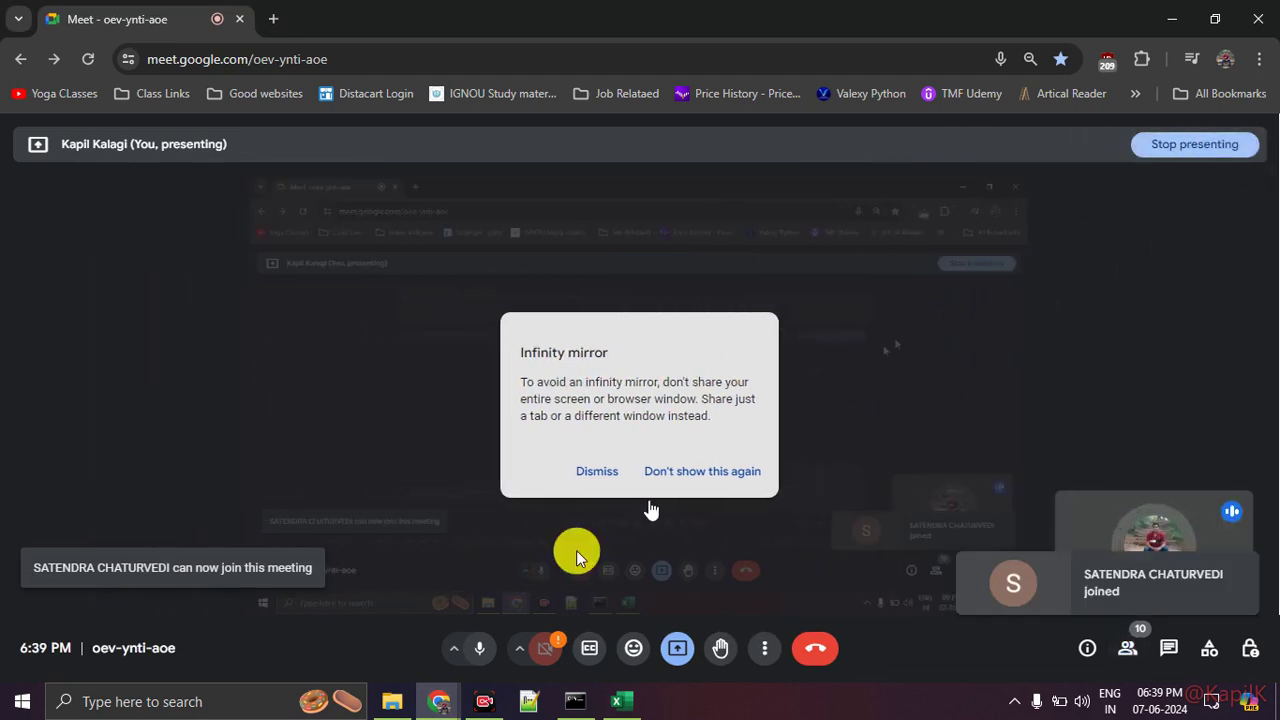
{"action": "left_click", "coordinate": [614, 704]}
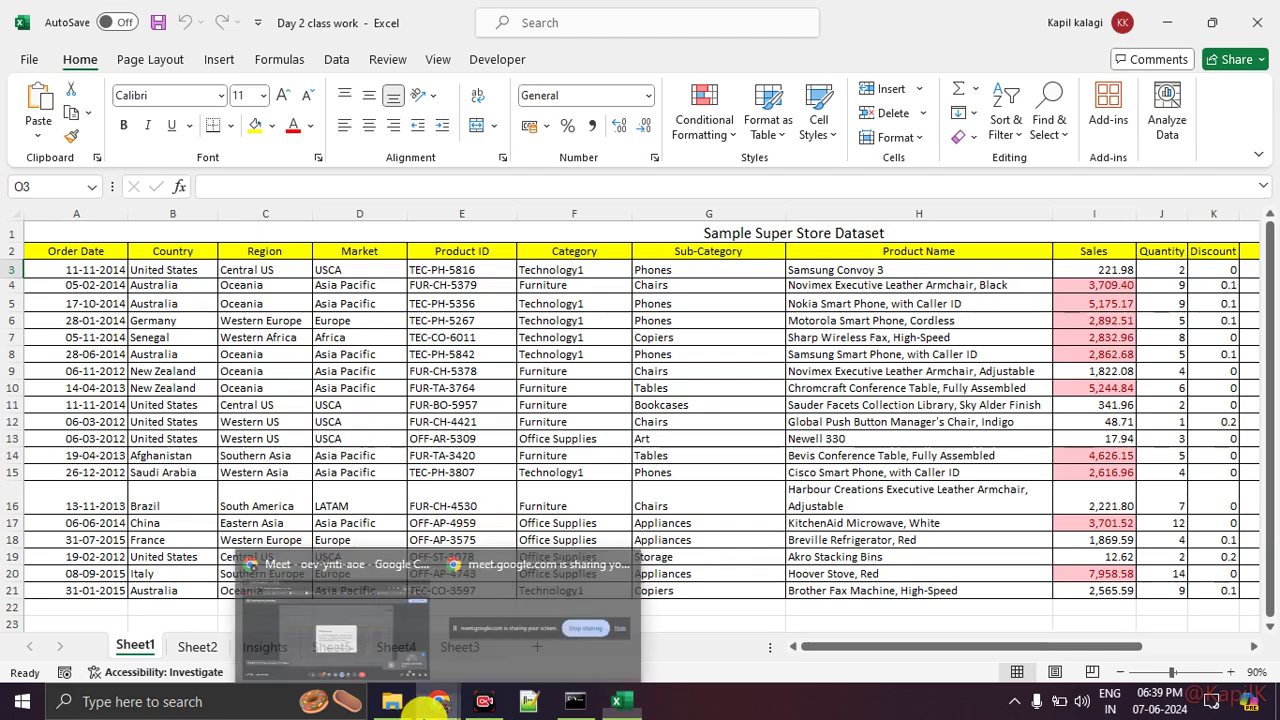
{"action": "left_click", "coordinate": [330, 575]}
Step: Admit the next join request to reach 11 people, then go back to Excel
{"action": "left_click", "coordinate": [1167, 588]}
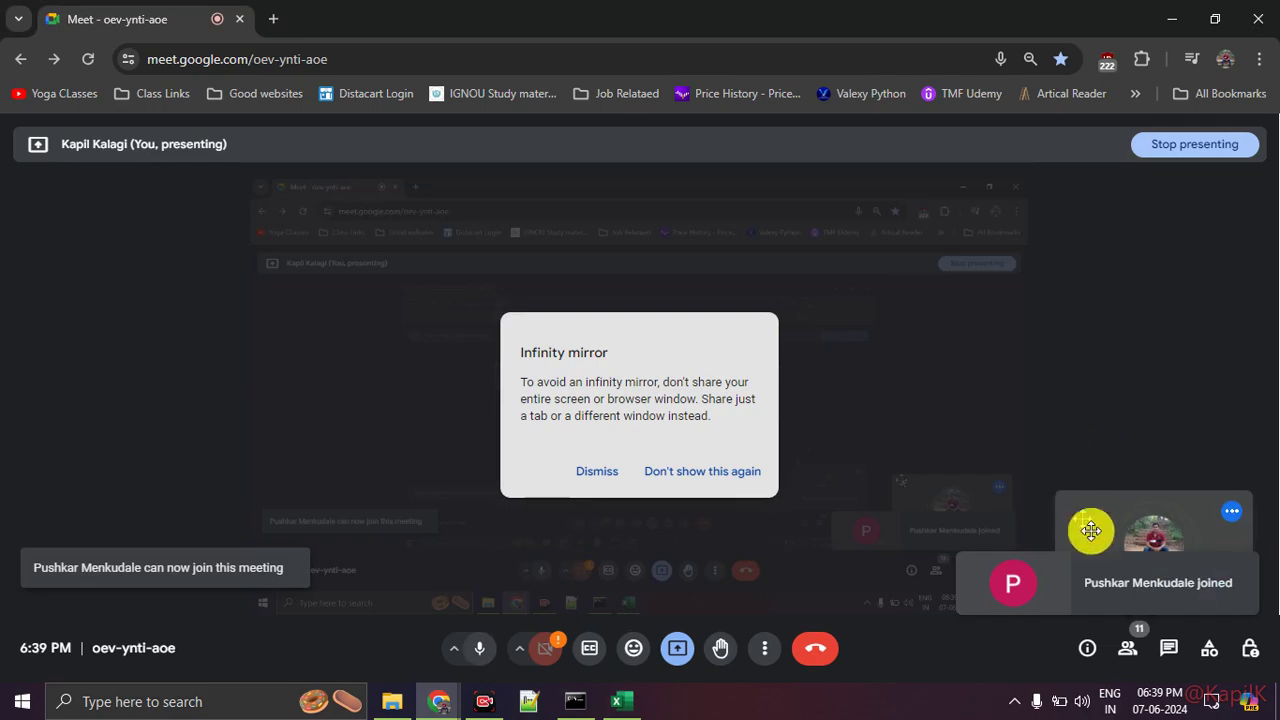
{"action": "left_click", "coordinate": [620, 699]}
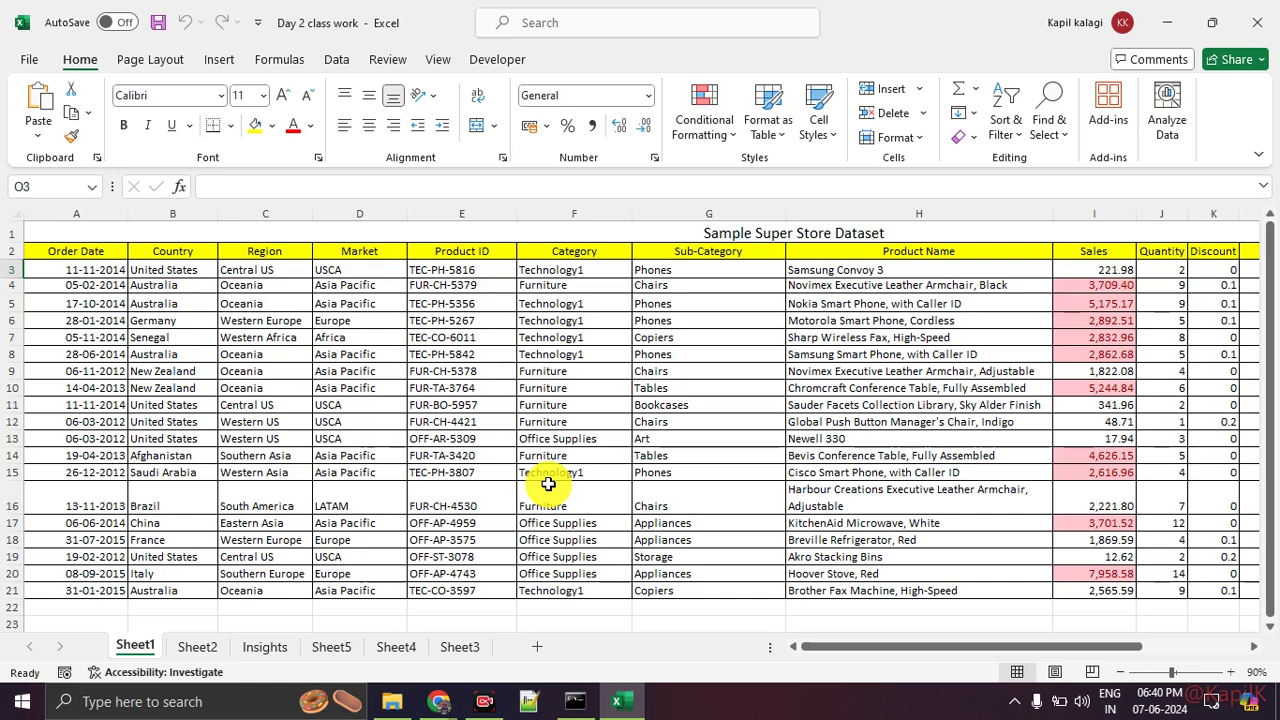
{"action": "key", "text": "alt+Tab"}
{"action": "key", "text": "alt+Tab"}
{"action": "key", "text": "alt+Tab"}
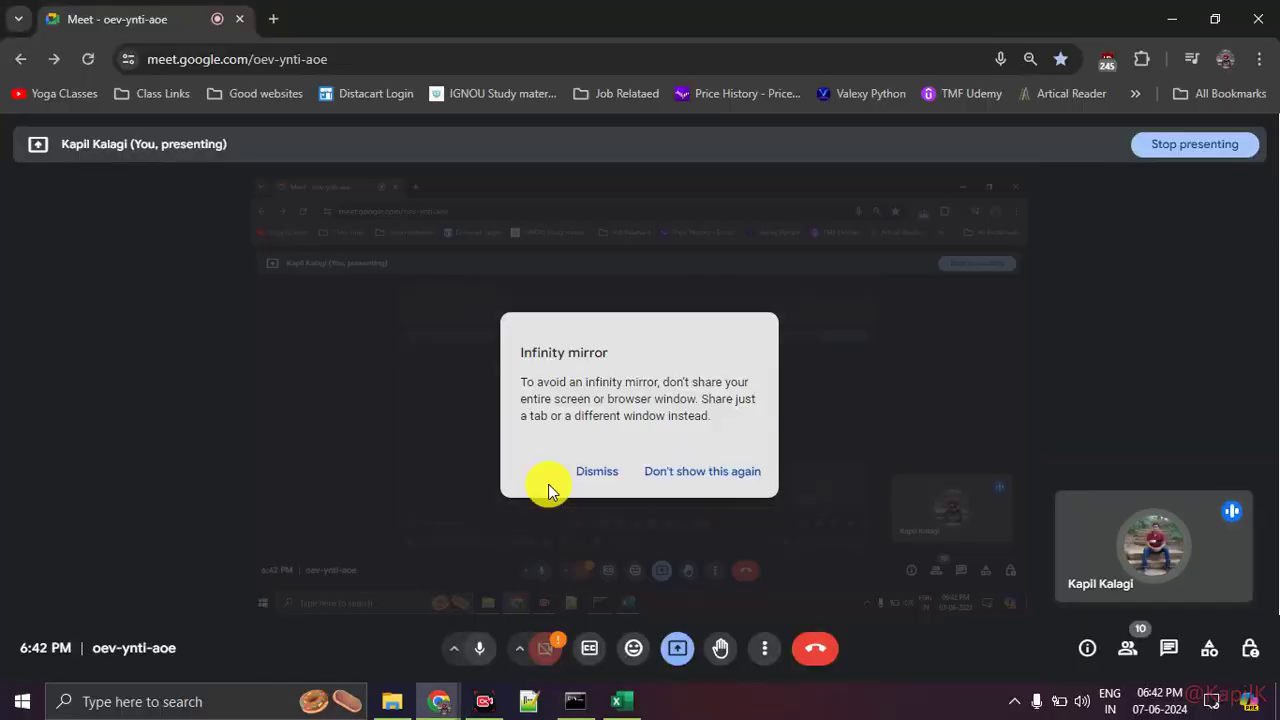
{"action": "key", "text": "alt+Tab"}
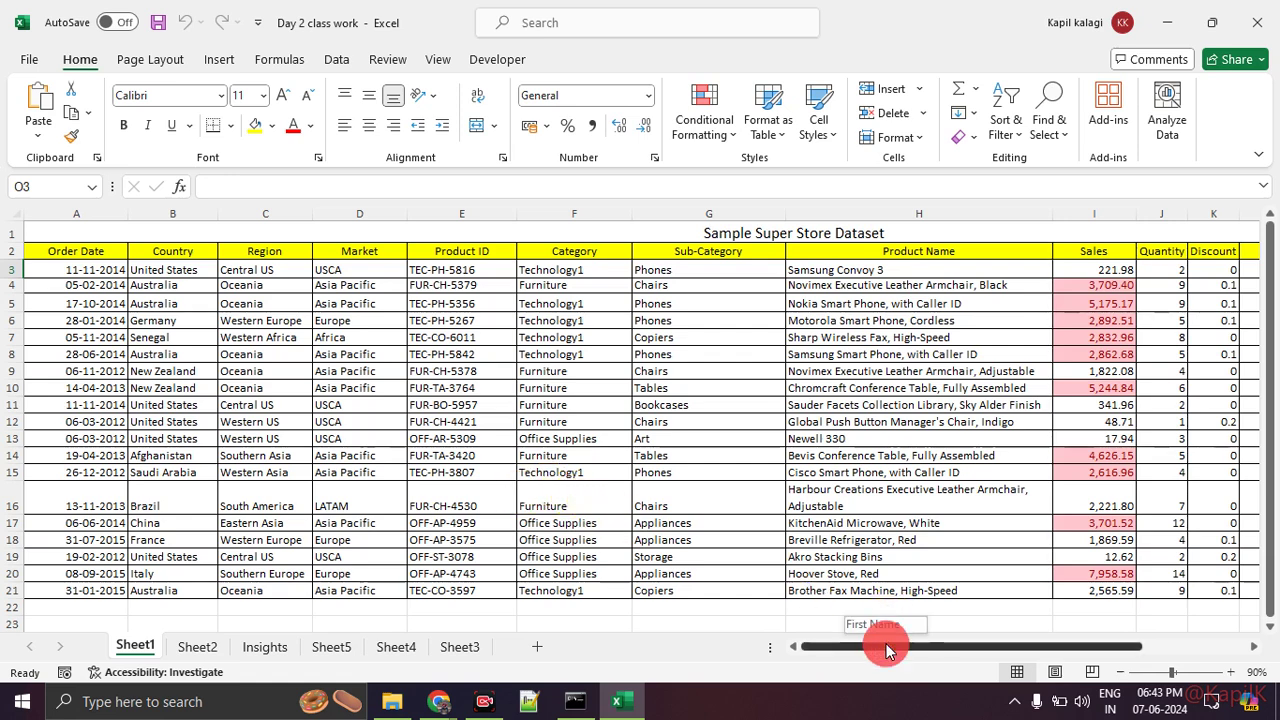
{"action": "left_click", "coordinate": [188, 648]}
{"action": "left_click", "coordinate": [137, 647]}
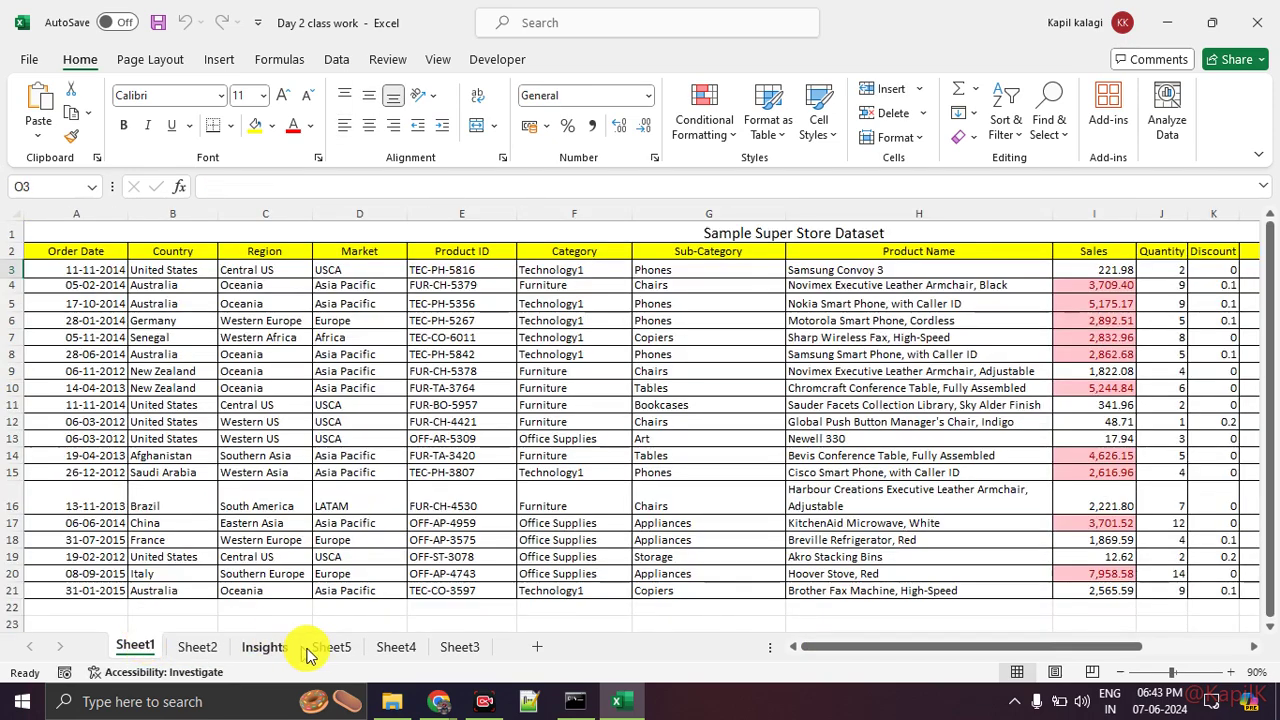
{"action": "left_click", "coordinate": [284, 650]}
{"action": "scroll", "coordinate": [277, 586], "scroll_direction": "up", "scroll_amount": 4}
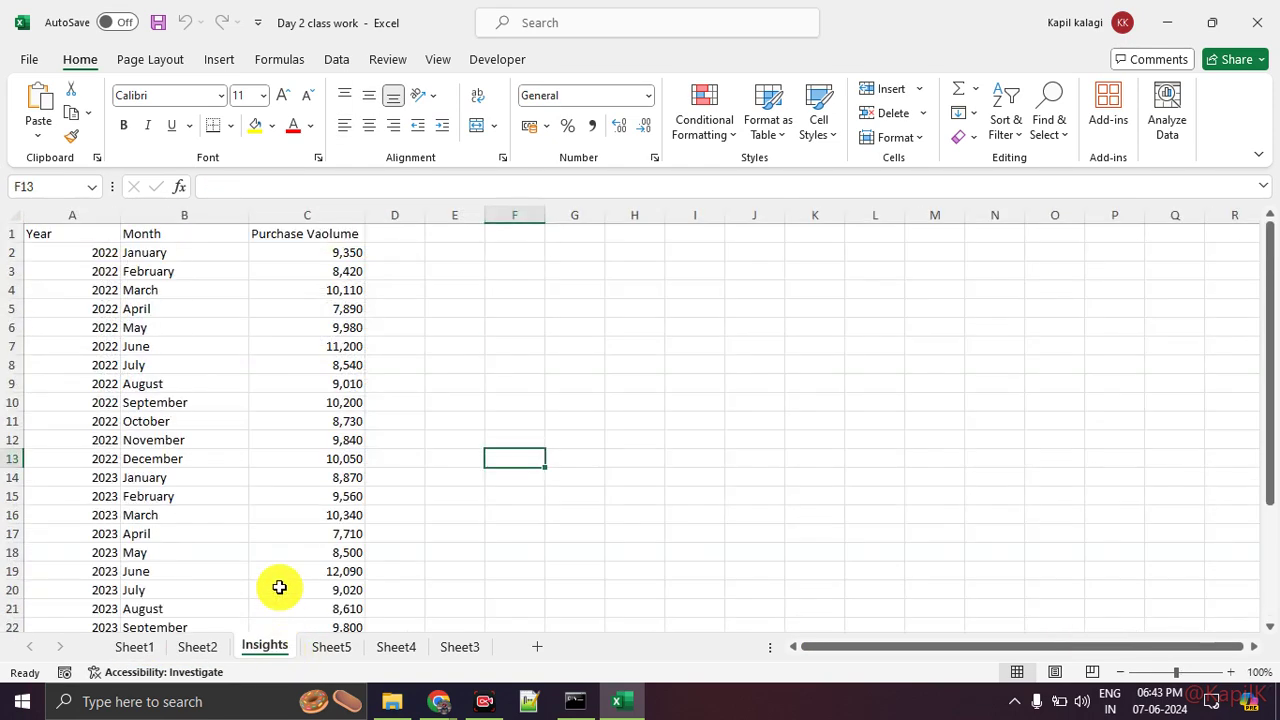
{"action": "left_click", "coordinate": [140, 648]}
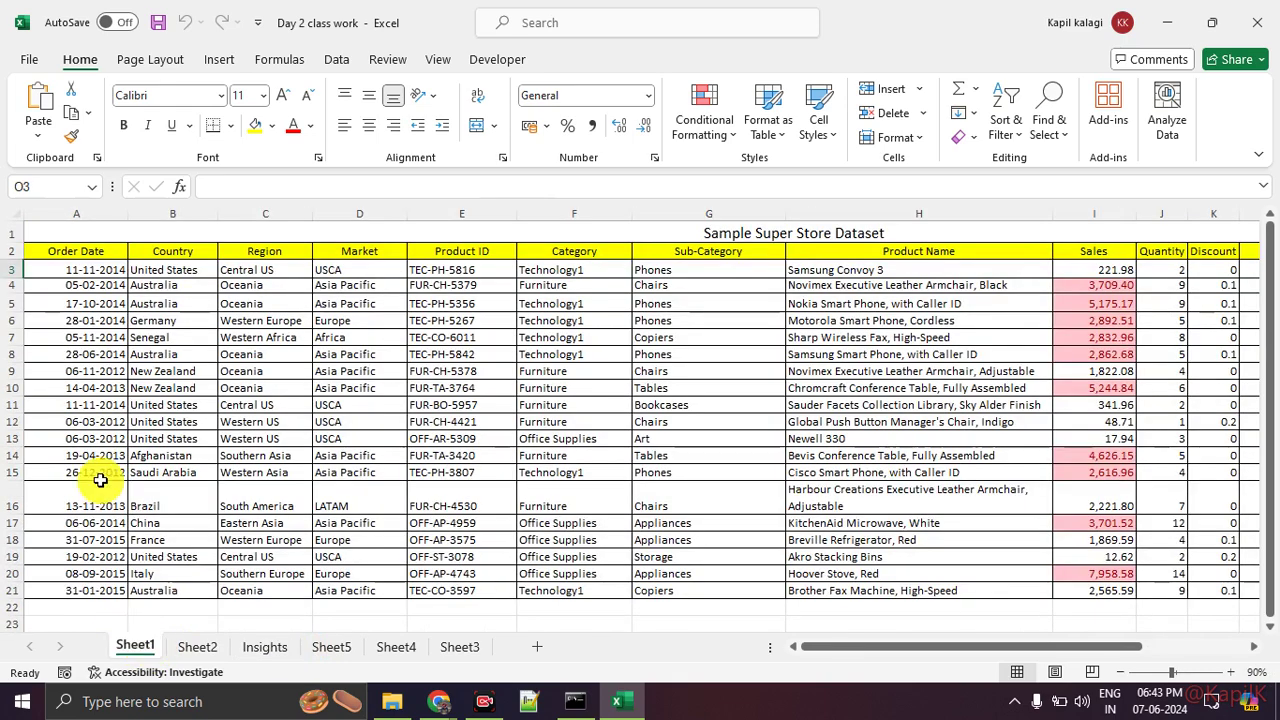
{"action": "left_click_drag", "start_coordinate": [88, 252], "coordinate": [137, 573]}
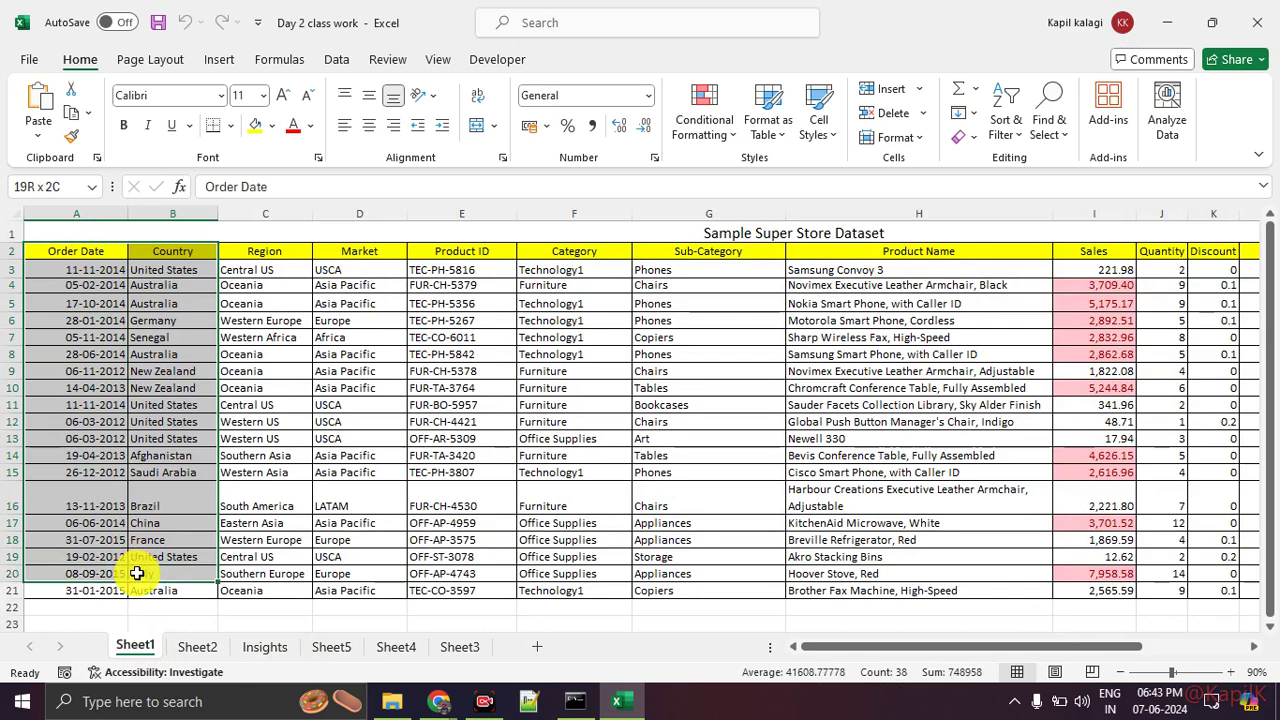
{"action": "left_click", "coordinate": [161, 507]}
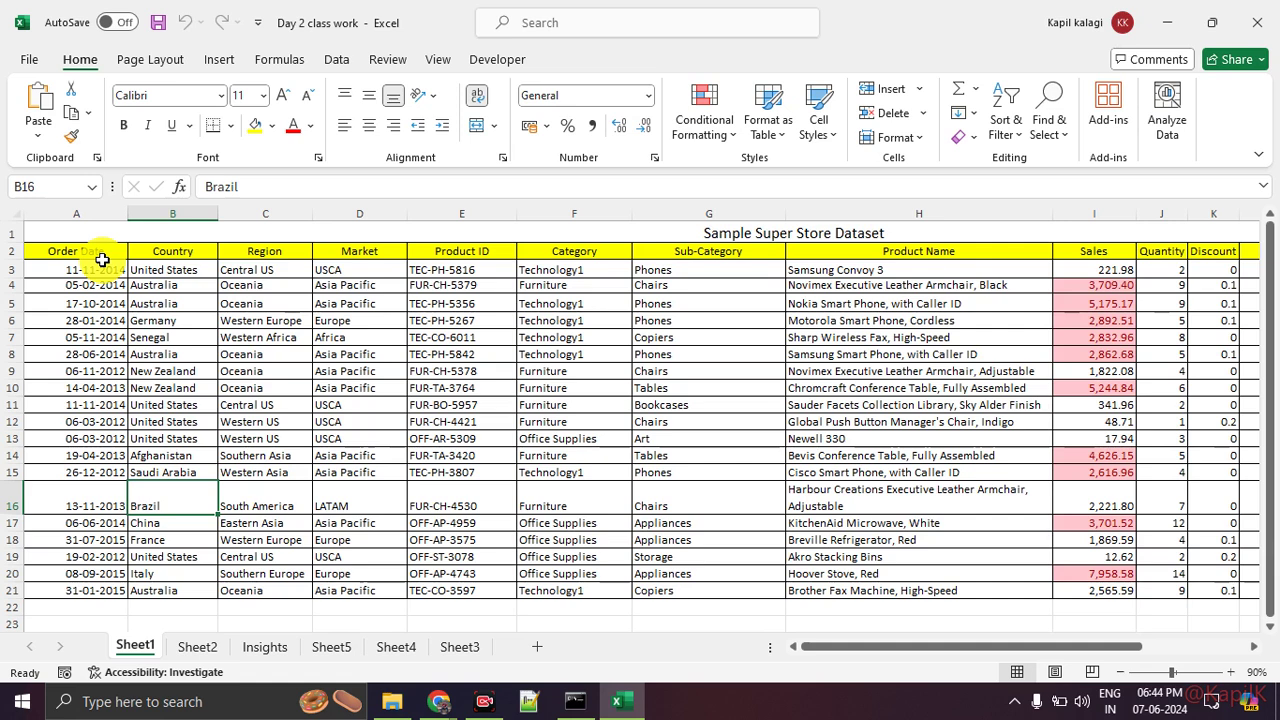
Step: Clear conditional formatting rules from the entire sheet, removing the highlighting on the Sales values
{"action": "left_click_drag", "start_coordinate": [100, 251], "coordinate": [100, 598]}
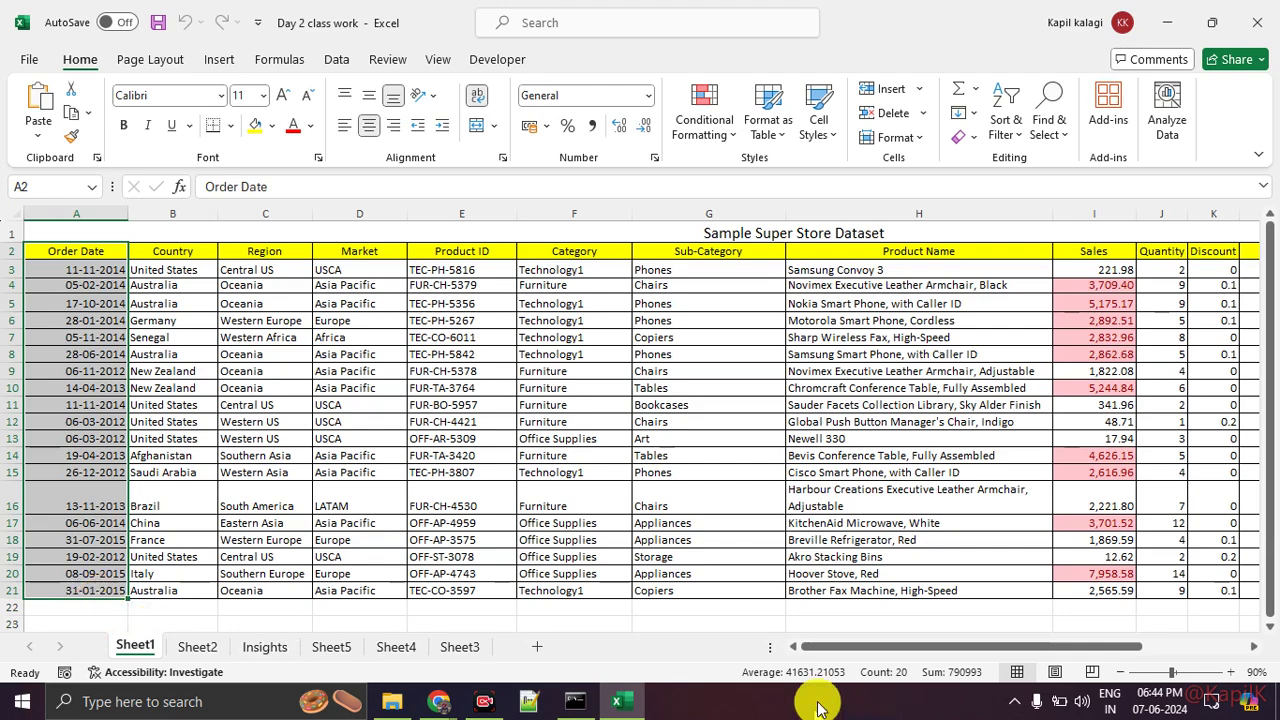
{"action": "left_click_drag", "start_coordinate": [860, 648], "coordinate": [903, 191]}
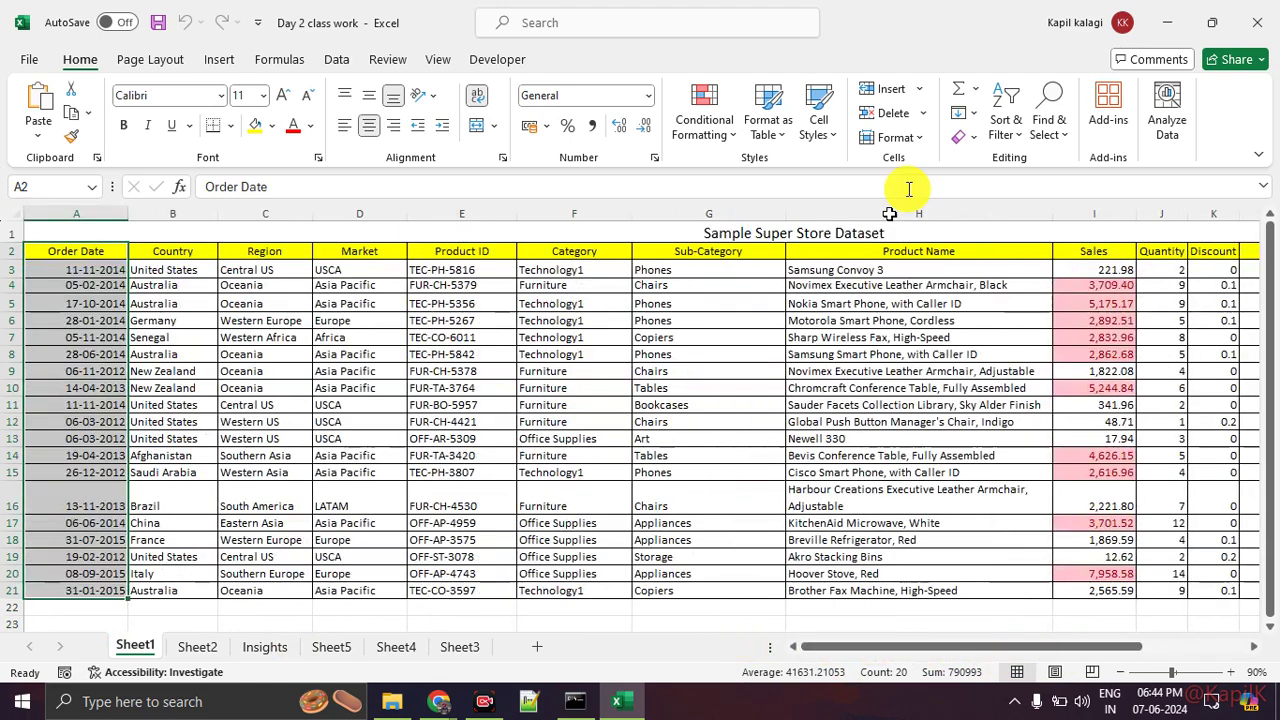
{"action": "left_click", "coordinate": [738, 142]}
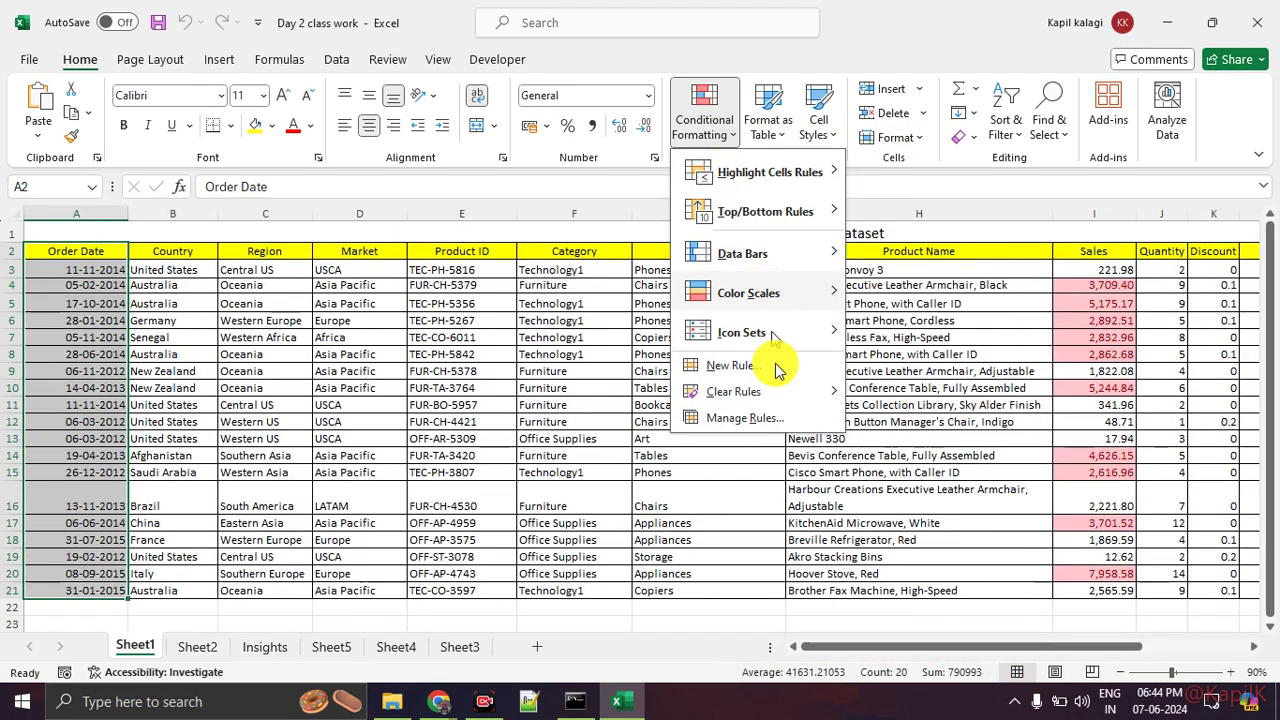
{"action": "mouse_move", "coordinate": [800, 398]}
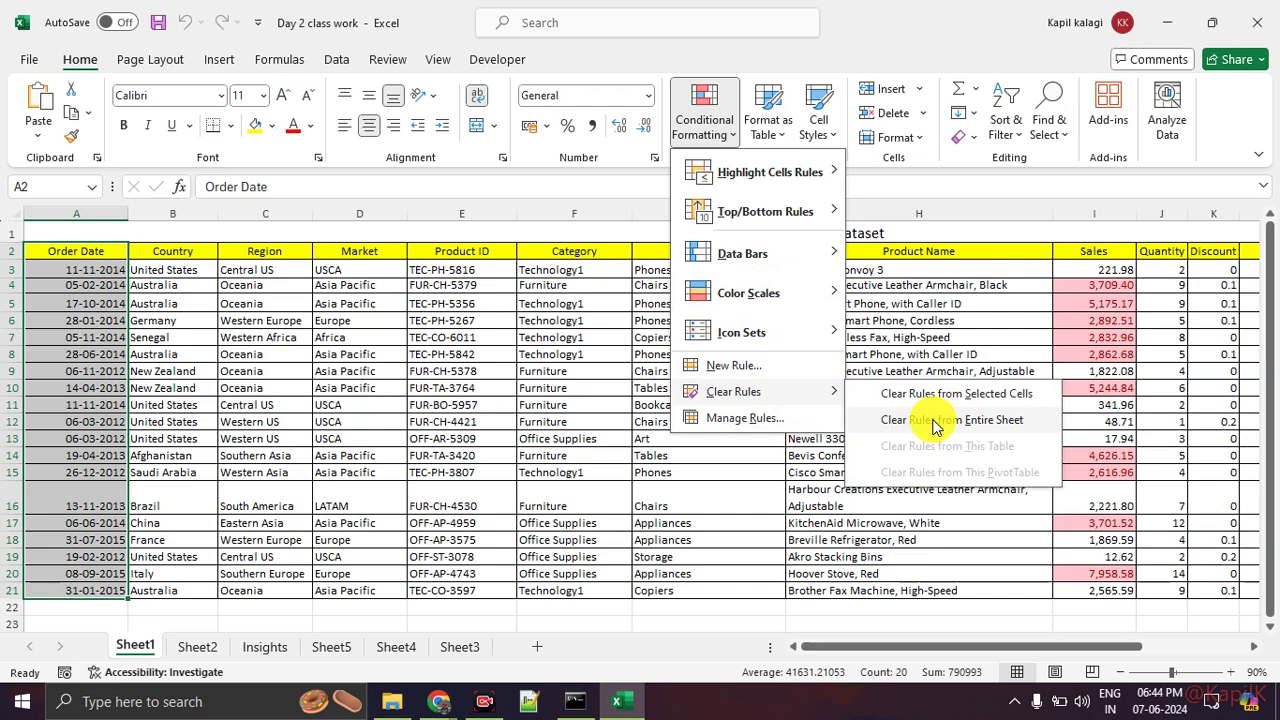
{"action": "left_click", "coordinate": [943, 420]}
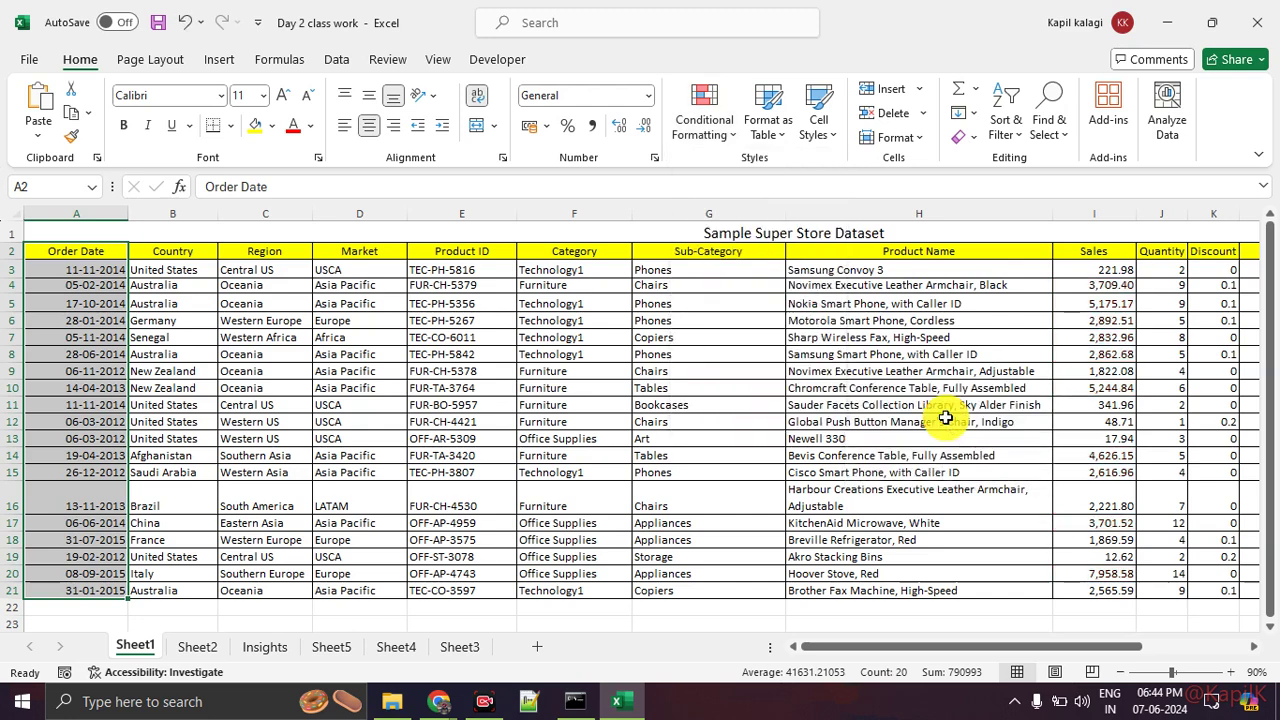
{"action": "left_click", "coordinate": [858, 540]}
{"action": "left_click_drag", "start_coordinate": [100, 251], "coordinate": [1125, 596]}
{"action": "left_click_drag", "start_coordinate": [1100, 646], "coordinate": [937, 643]}
{"action": "left_click", "coordinate": [677, 486]}
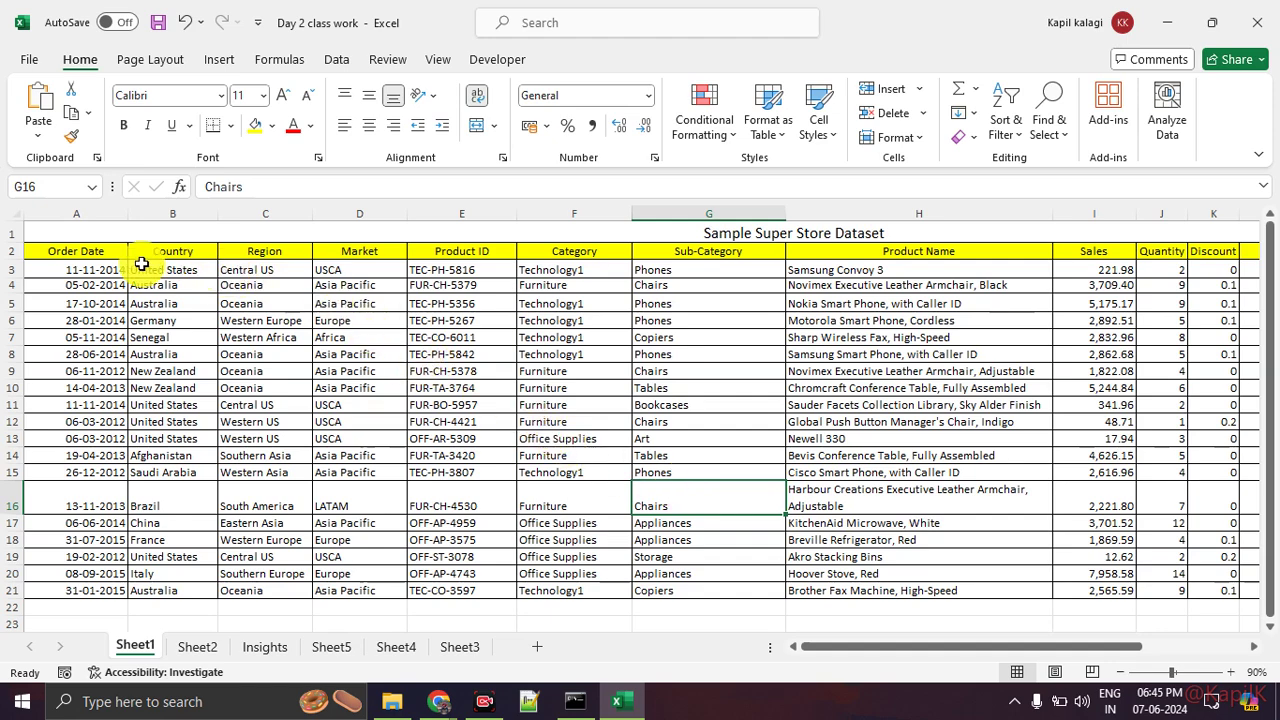
{"action": "left_click_drag", "start_coordinate": [117, 250], "coordinate": [1125, 585]}
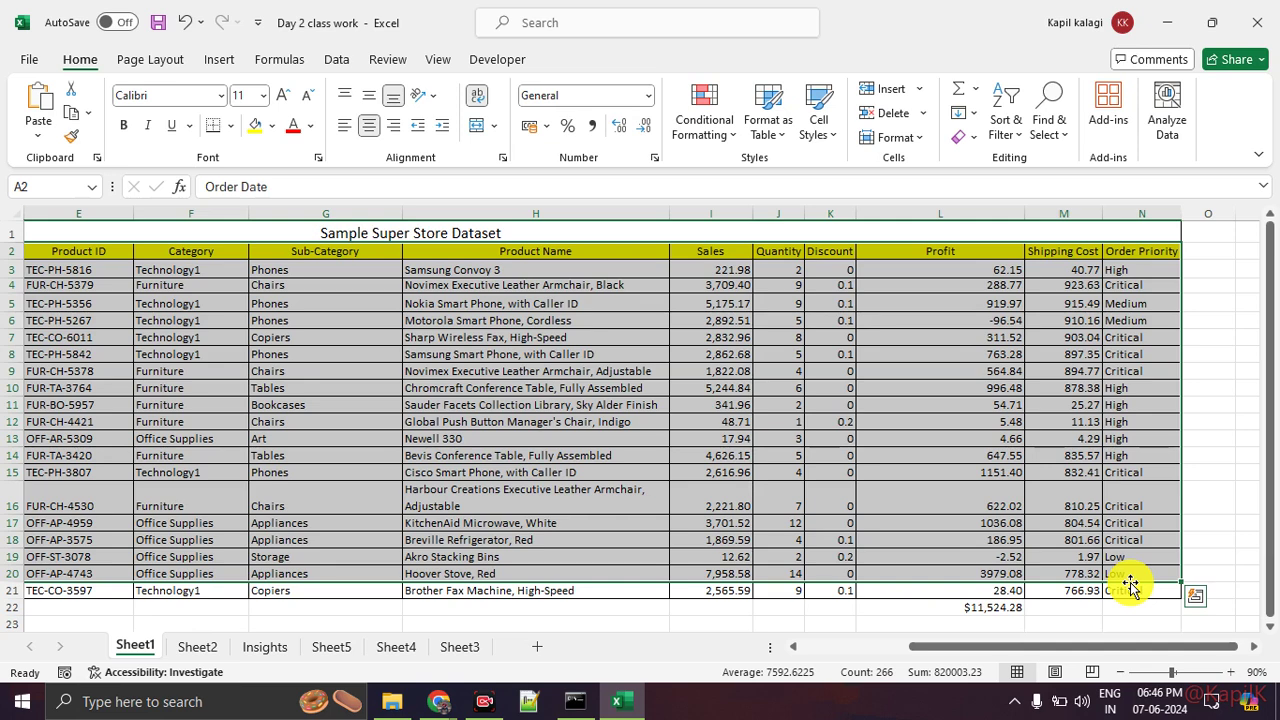
Step: Deselect the full Sample Super Store data range after reading its totals
{"action": "left_click", "coordinate": [330, 452]}
Step: Click the row 13 Art entry and its 17.94 sales value, then switch to Google Meet
{"action": "left_click", "coordinate": [340, 434]}
{"action": "left_click", "coordinate": [737, 438]}
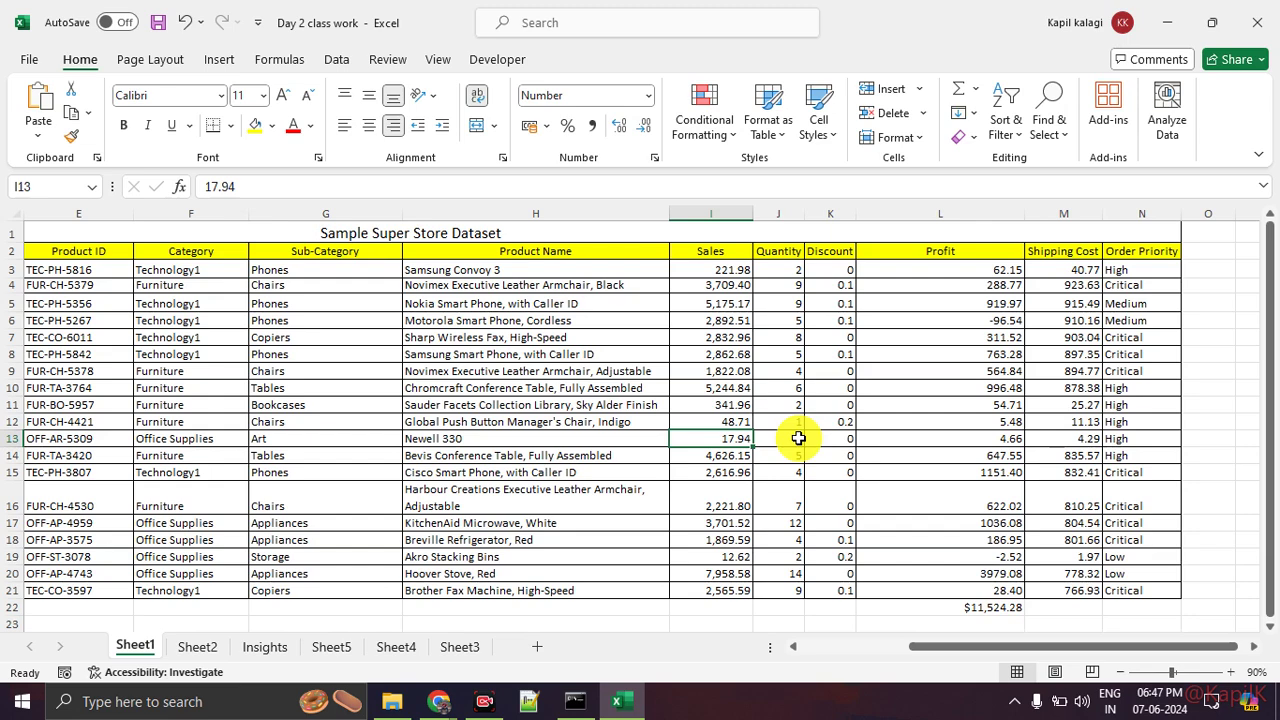
{"action": "key", "text": "alt+Tab"}
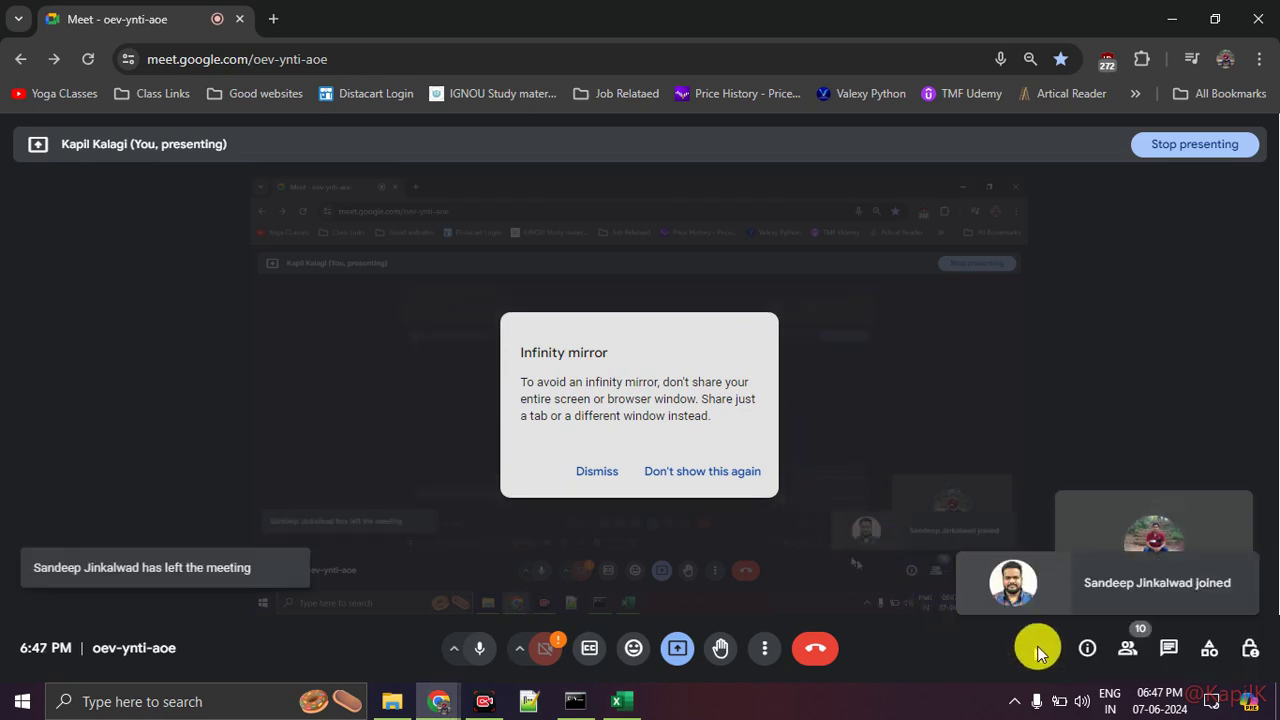
Step: Open the People panel and scroll through the 10 people in the call
{"action": "left_click", "coordinate": [1128, 650]}
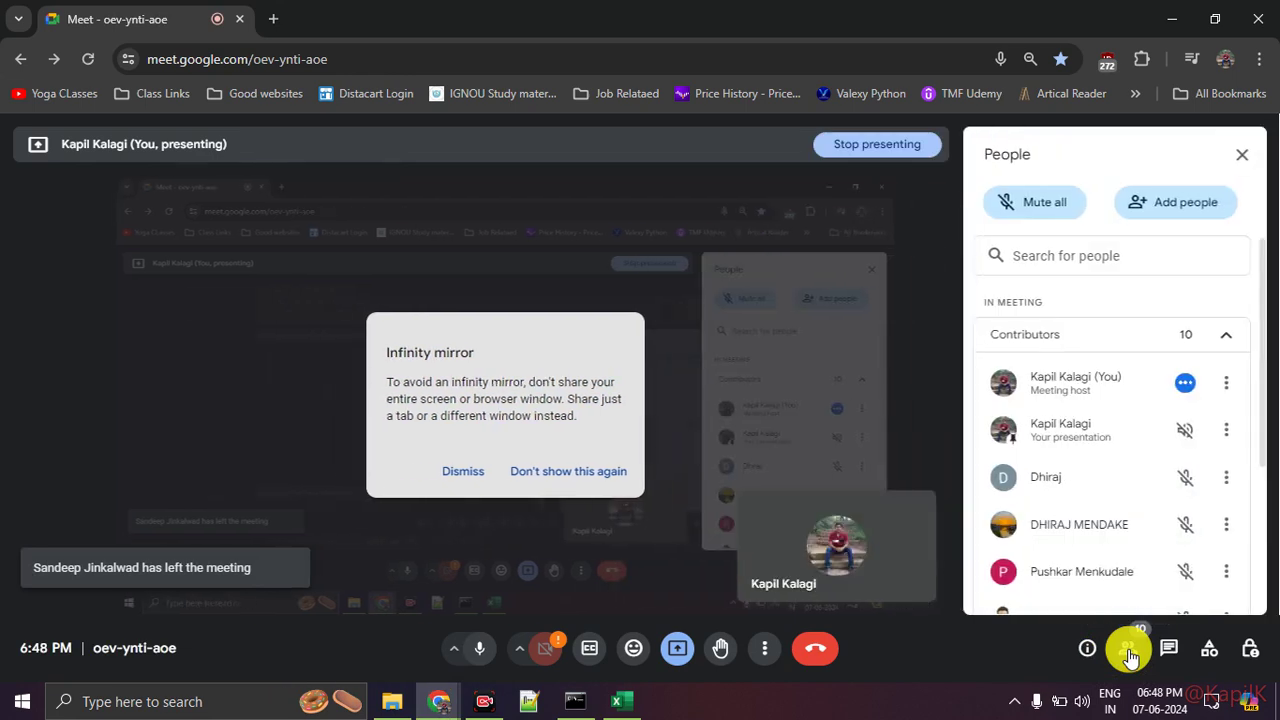
{"action": "scroll", "coordinate": [1131, 470], "scroll_direction": "down", "scroll_amount": 5}
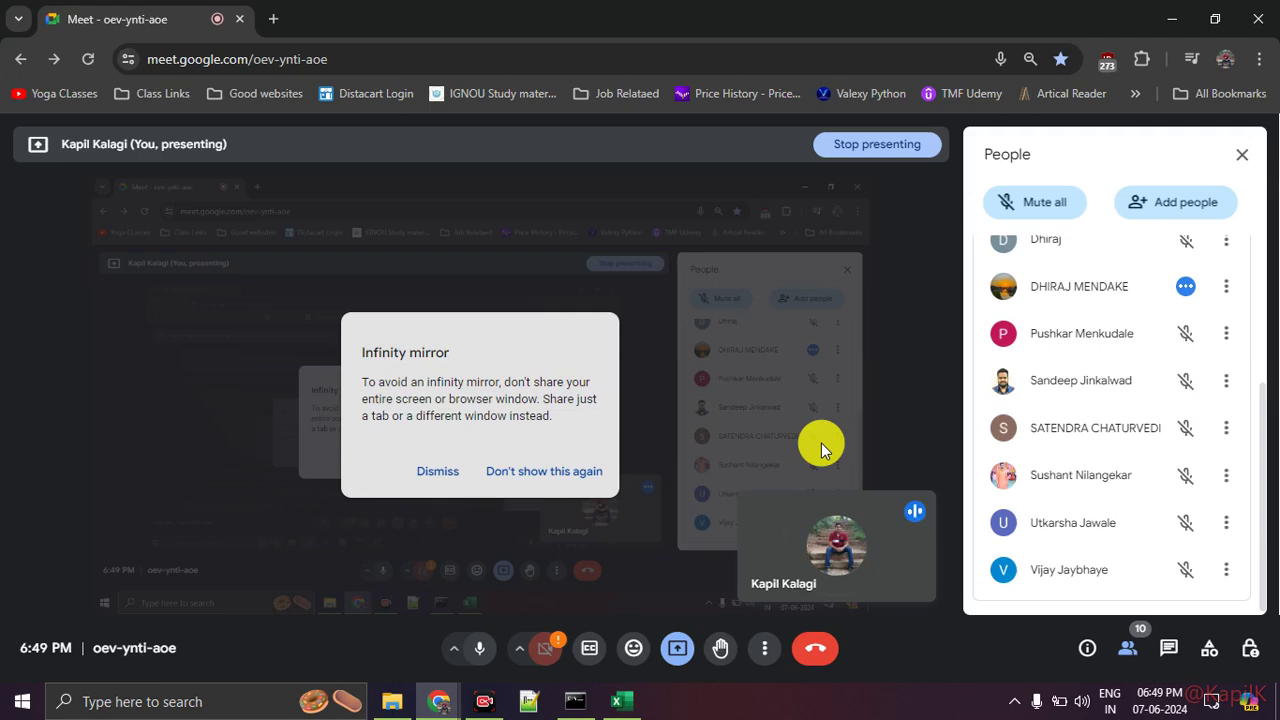
Step: Mute a participant's microphone for everyone, confirm it, and close the People panel
{"action": "left_click", "coordinate": [1187, 287]}
{"action": "left_click", "coordinate": [741, 432]}
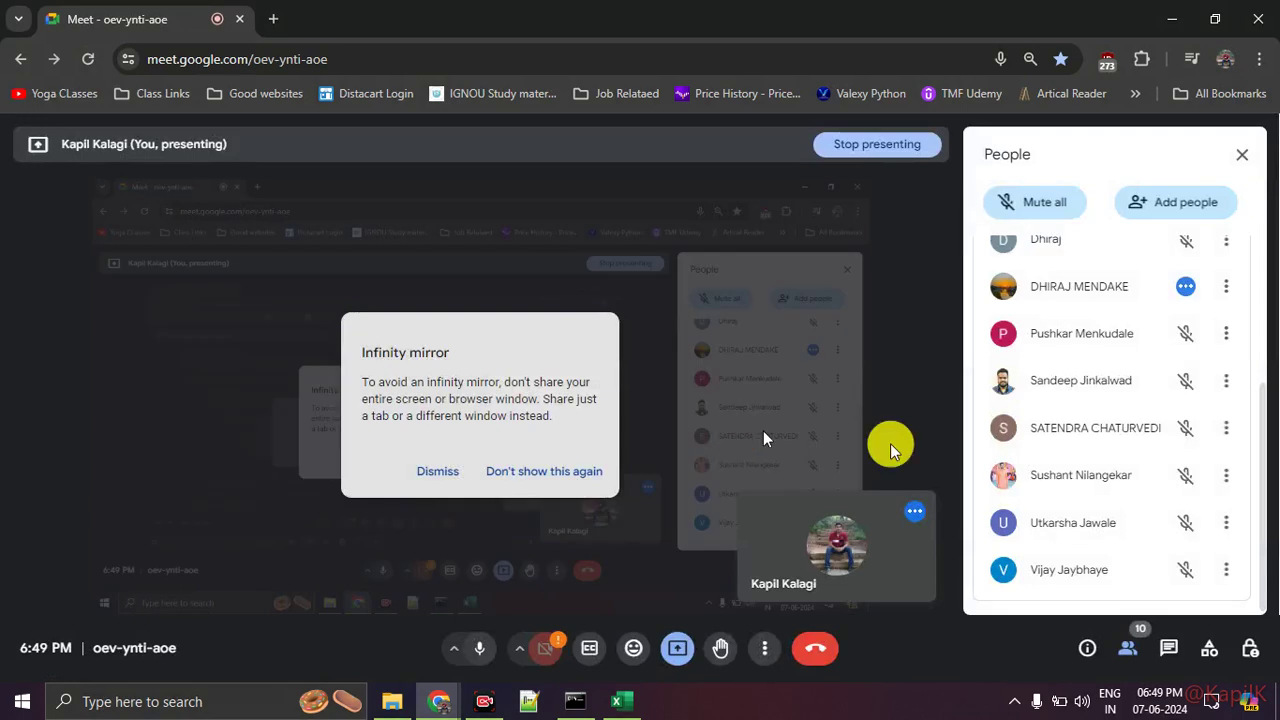
{"action": "scroll", "coordinate": [1168, 483], "scroll_direction": "up", "scroll_amount": 3}
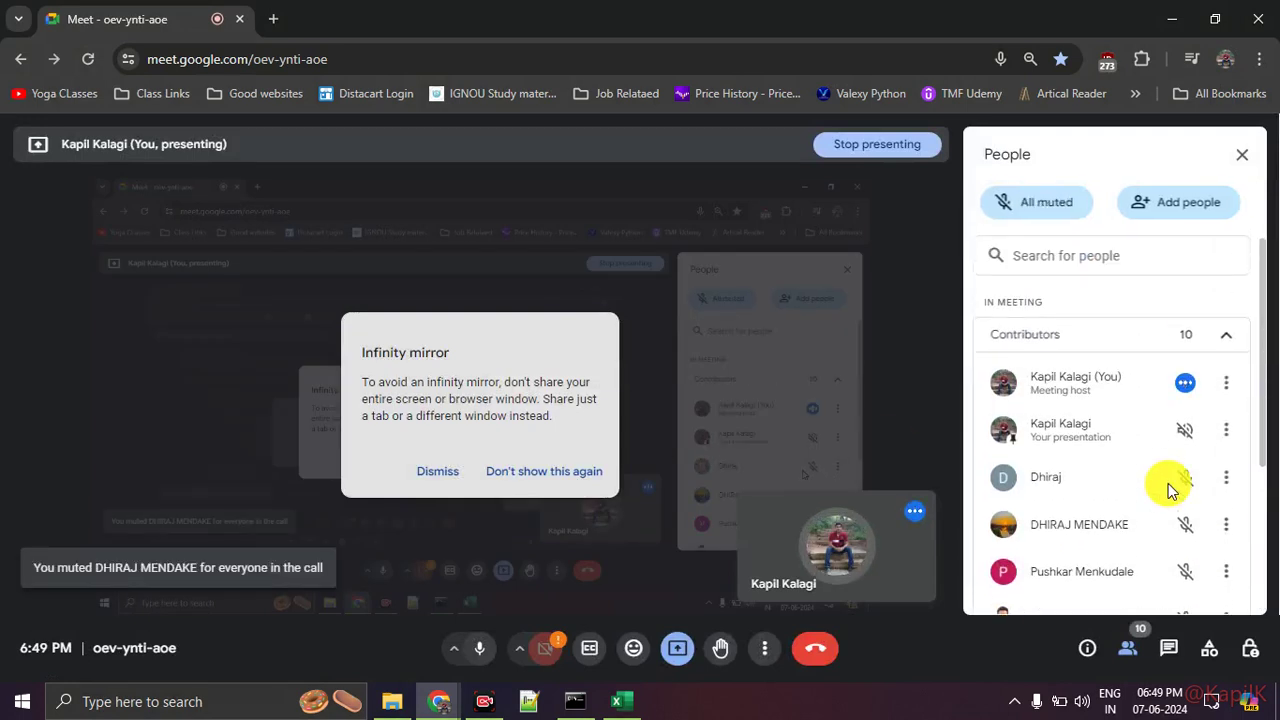
{"action": "left_click", "coordinate": [1245, 158]}
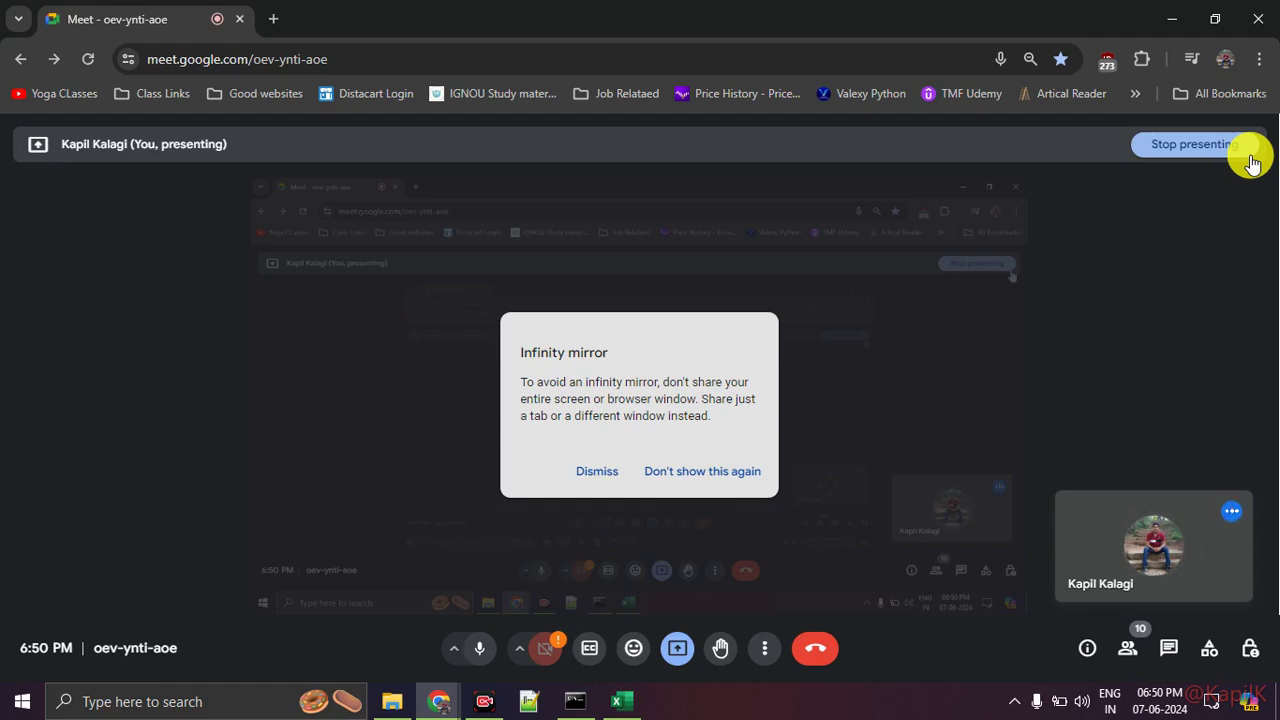
Step: Return to the Excel workbook showing Sheet1's Sample Super Store Dataset
{"action": "key", "text": "alt+Tab"}
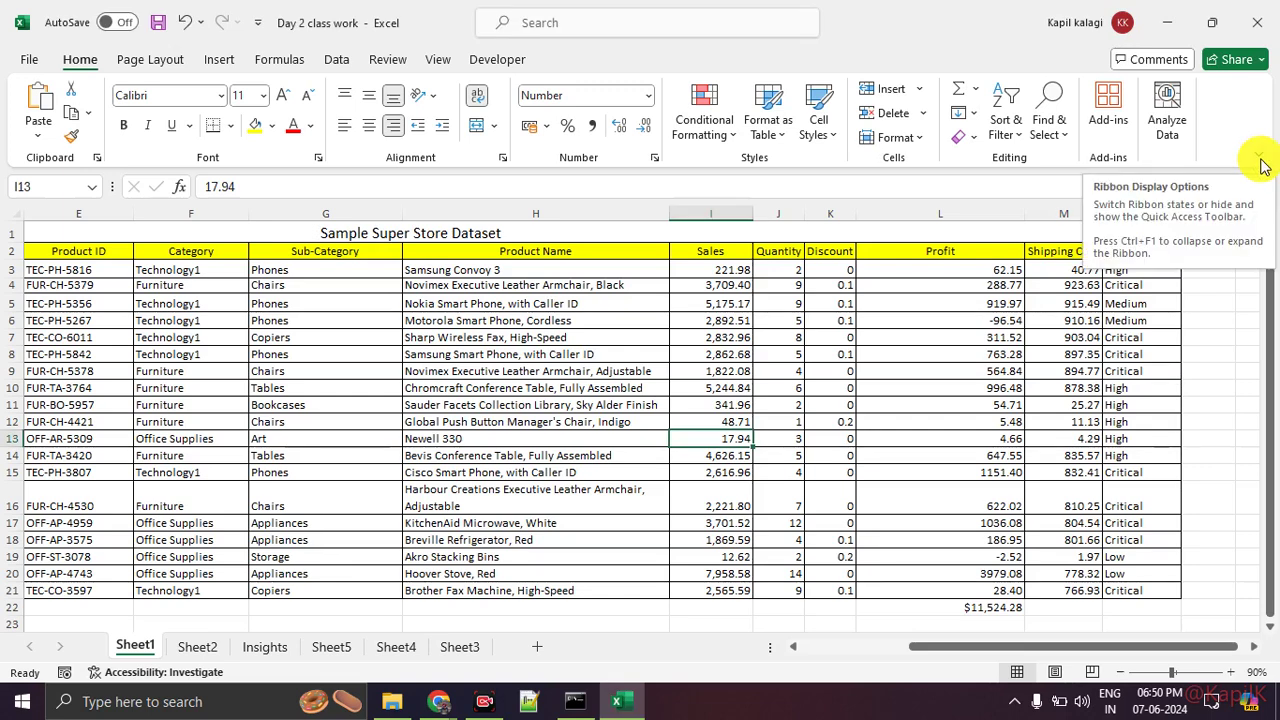
{"action": "left_click_drag", "start_coordinate": [73, 245], "coordinate": [1165, 624]}
{"action": "left_click", "coordinate": [680, 448]}
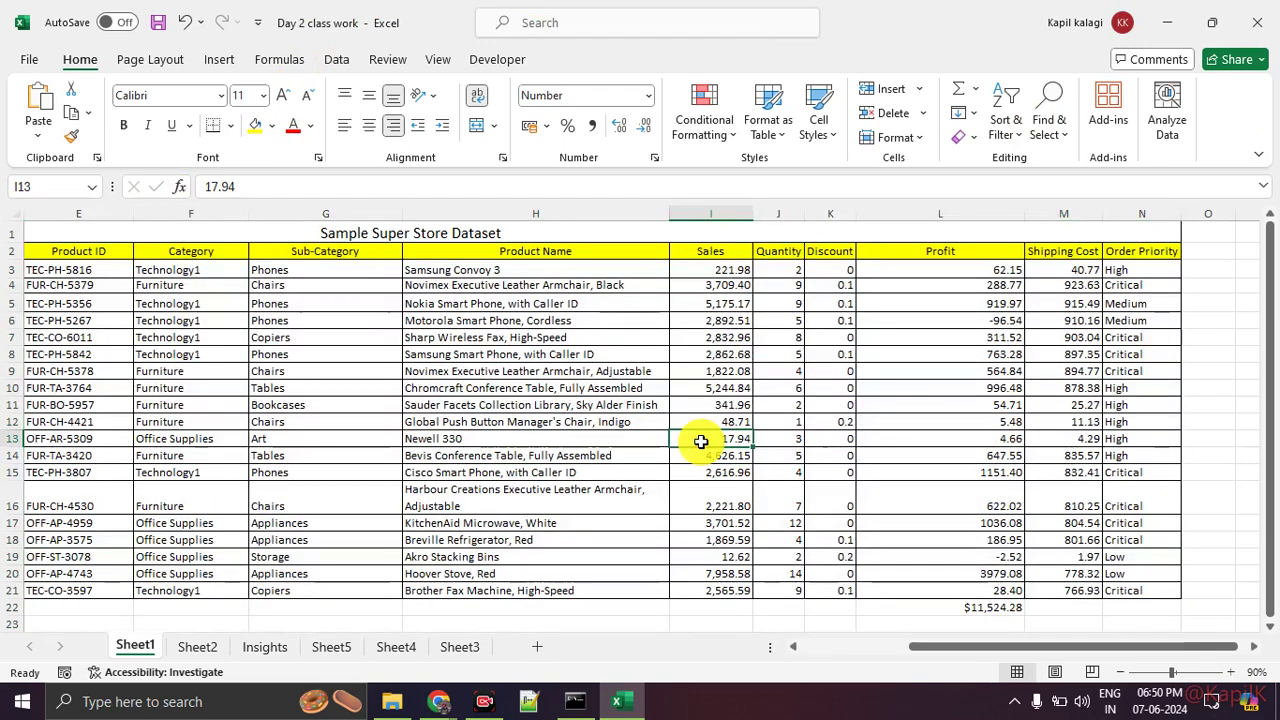
{"action": "left_click", "coordinate": [976, 440]}
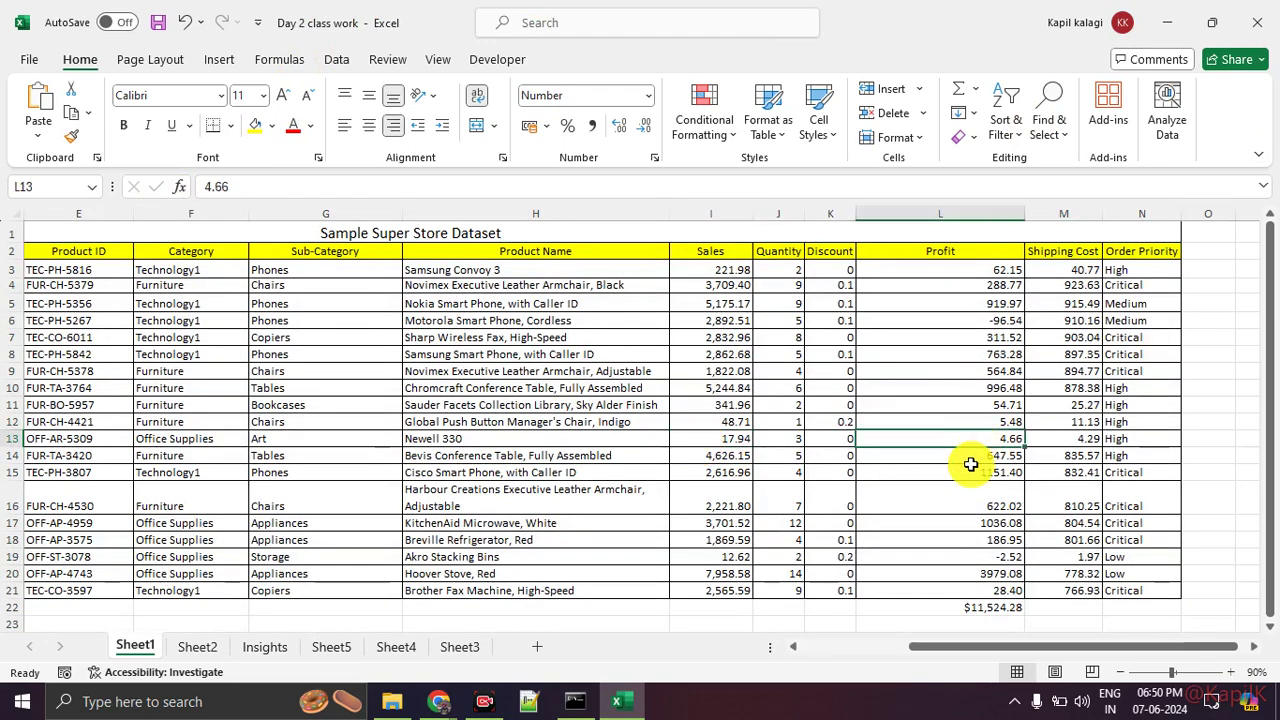
{"action": "left_click", "coordinate": [736, 440]}
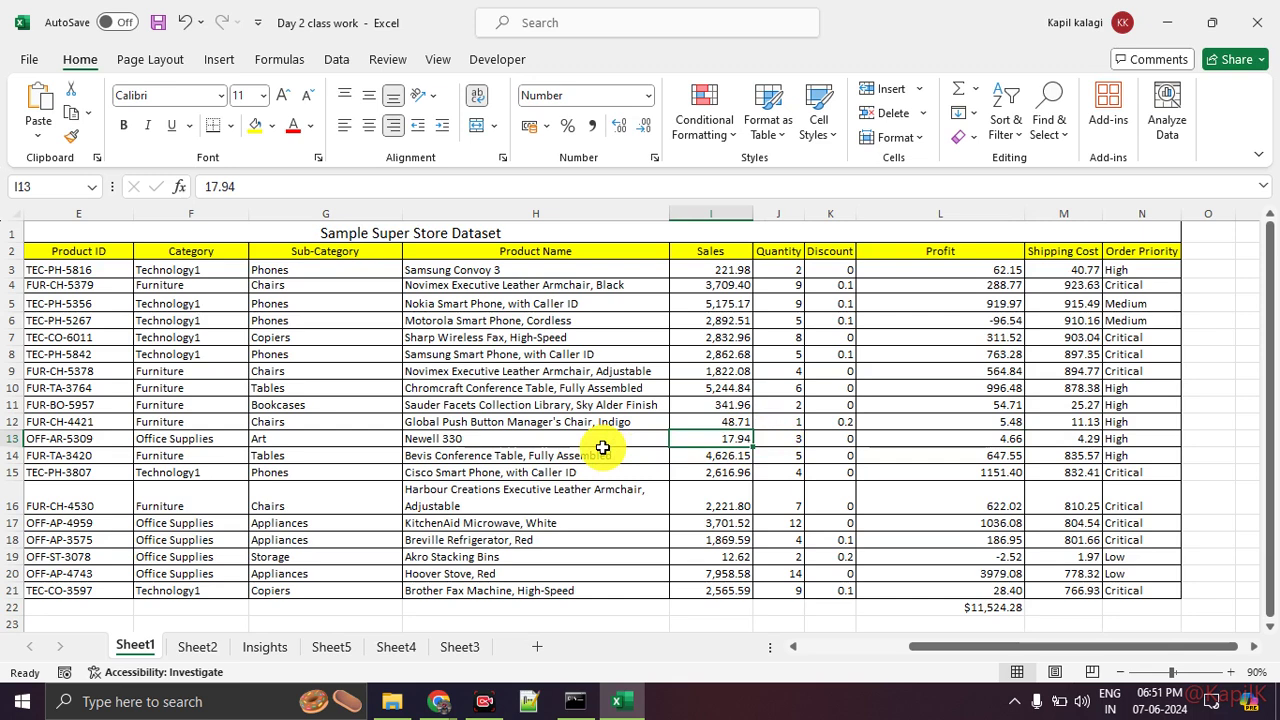
{"action": "left_click", "coordinate": [3, 438]}
Step: Select Sales cells I3:I12, then I16:I19 to read their 7,805.53 sum
{"action": "left_click_drag", "start_coordinate": [723, 271], "coordinate": [728, 423]}
{"action": "left_click_drag", "start_coordinate": [704, 500], "coordinate": [708, 563]}
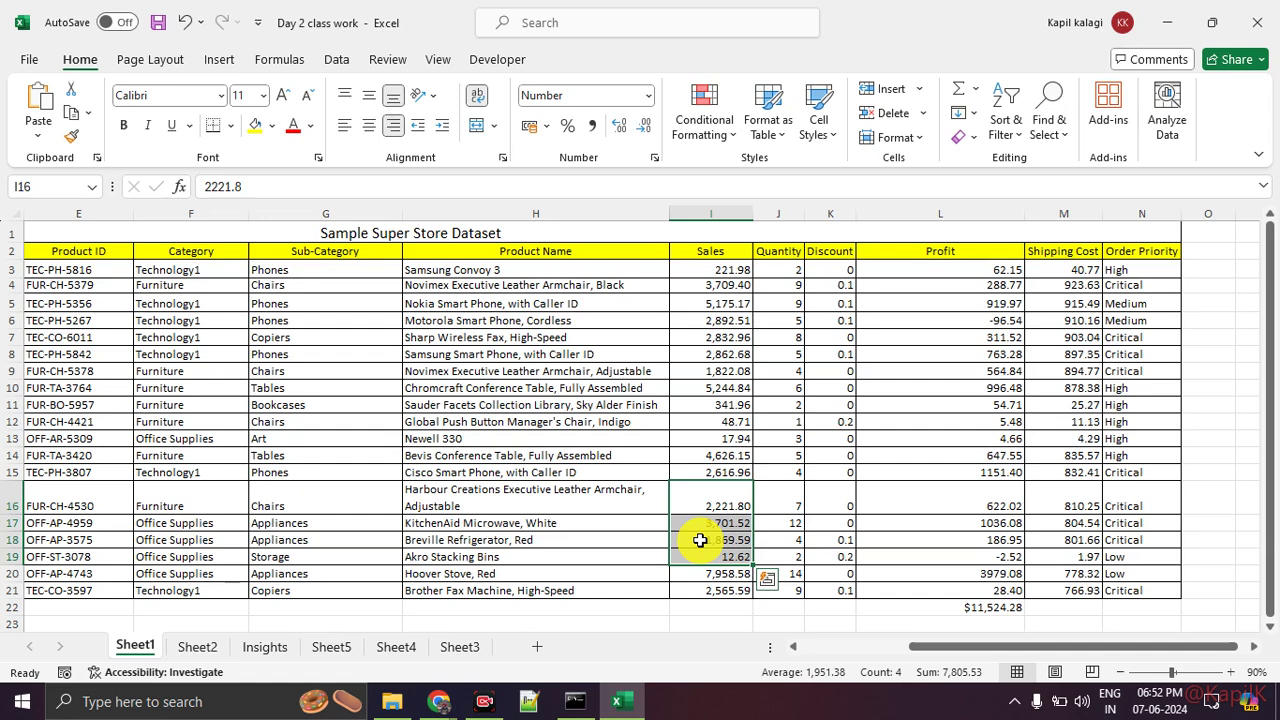
{"action": "left_click", "coordinate": [509, 231]}
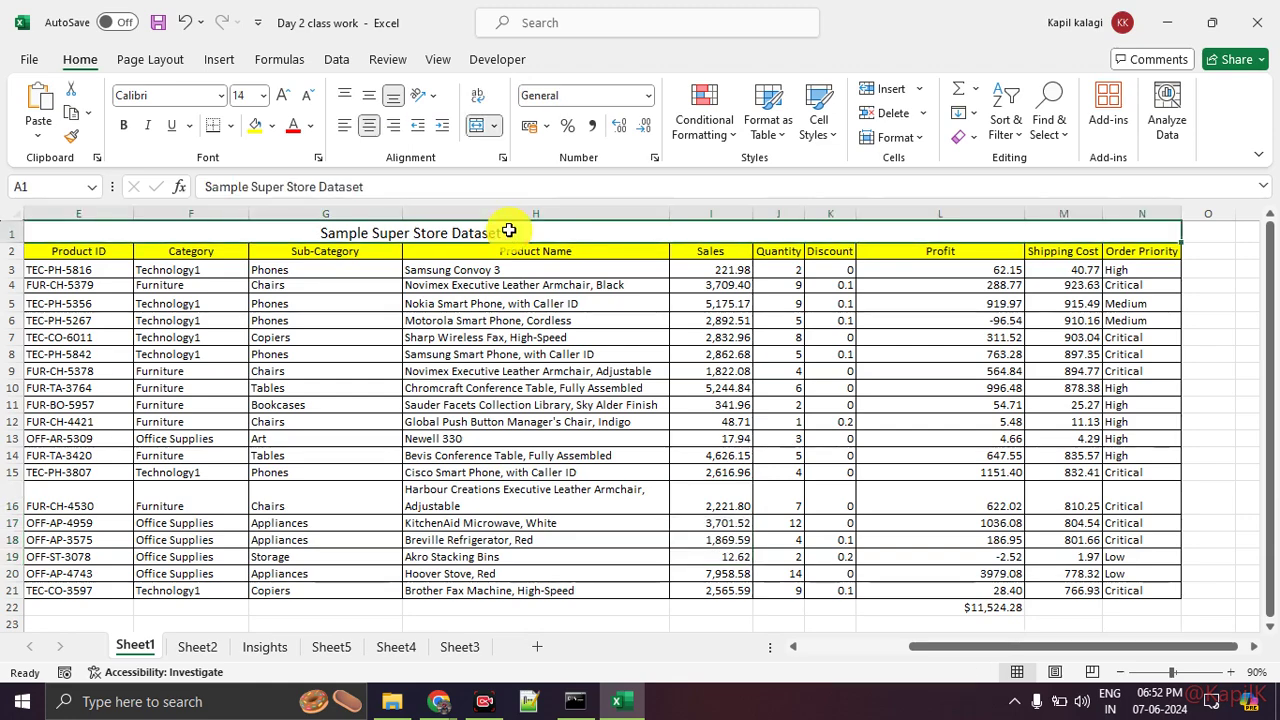
Step: Clear the Sample Super Store Dataset title from row 1 and select the data table
{"action": "key", "text": "Delete"}
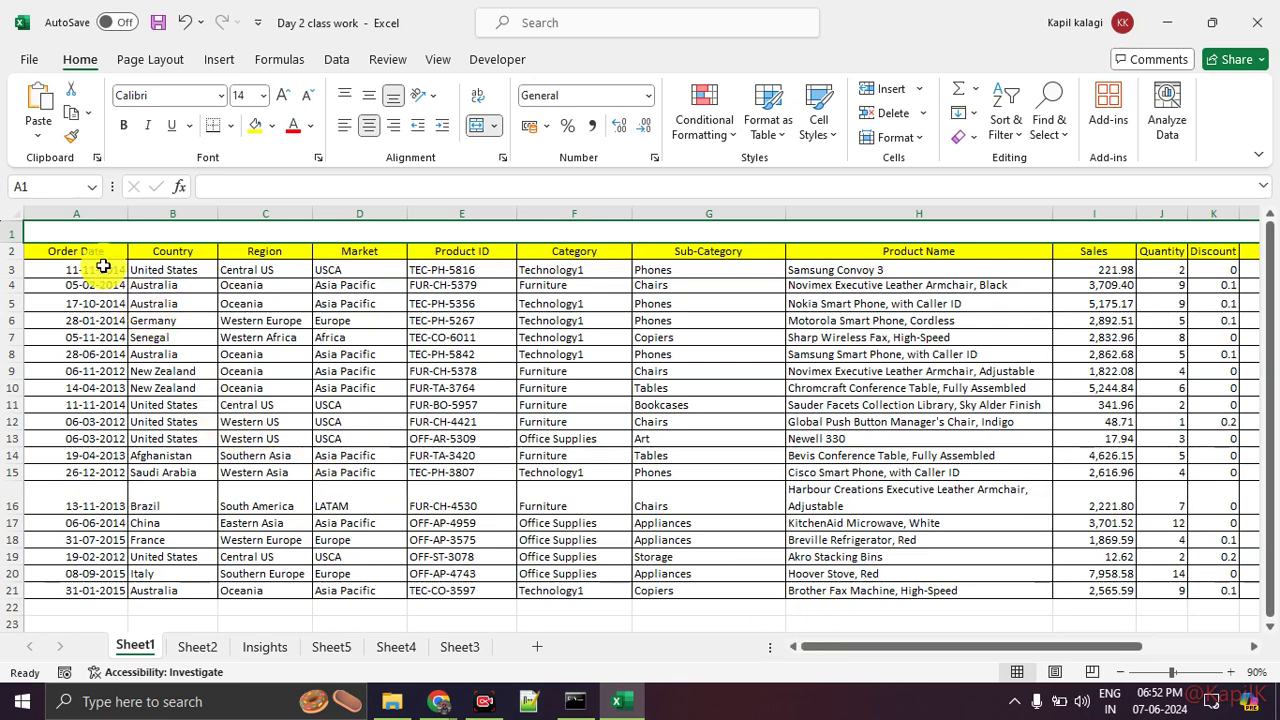
{"action": "left_click_drag", "start_coordinate": [100, 254], "coordinate": [1171, 586]}
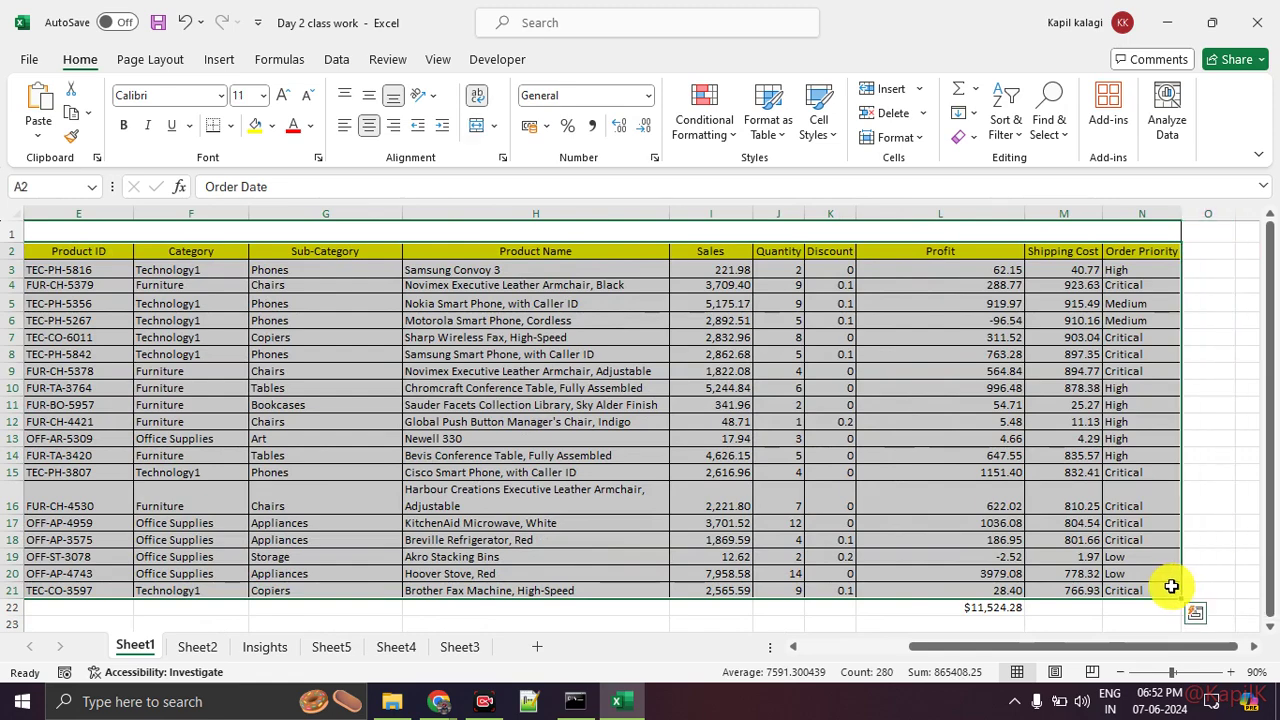
Step: Select the Profit values L3:L21 to read their 11,524.28 sum in the status bar
{"action": "left_click", "coordinate": [947, 538]}
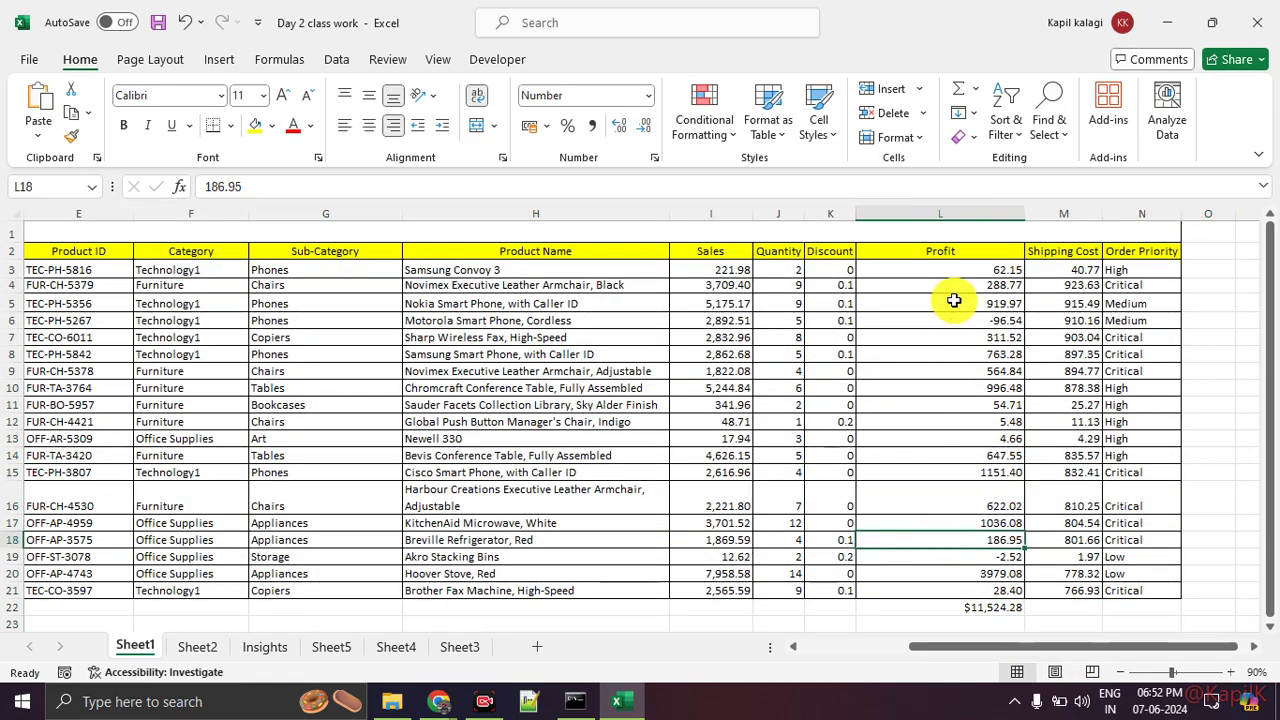
{"action": "left_click_drag", "start_coordinate": [954, 269], "coordinate": [957, 594]}
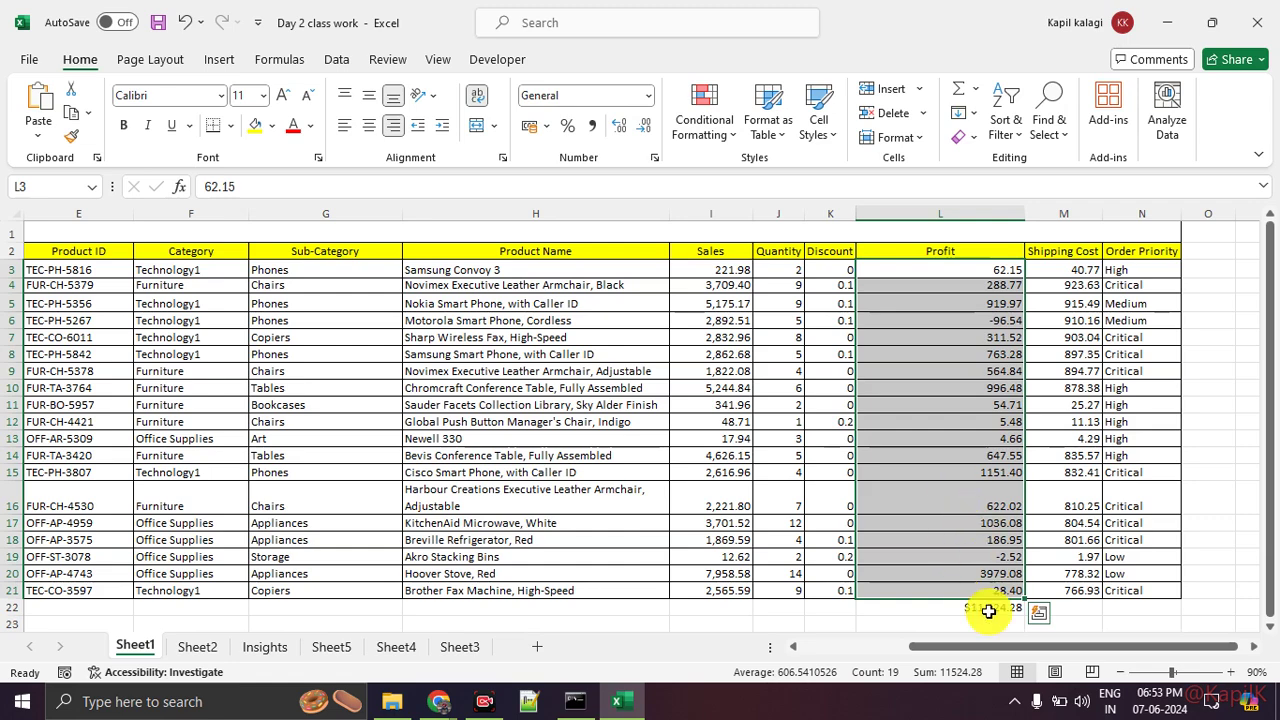
{"action": "left_click_drag", "start_coordinate": [970, 648], "coordinate": [790, 656]}
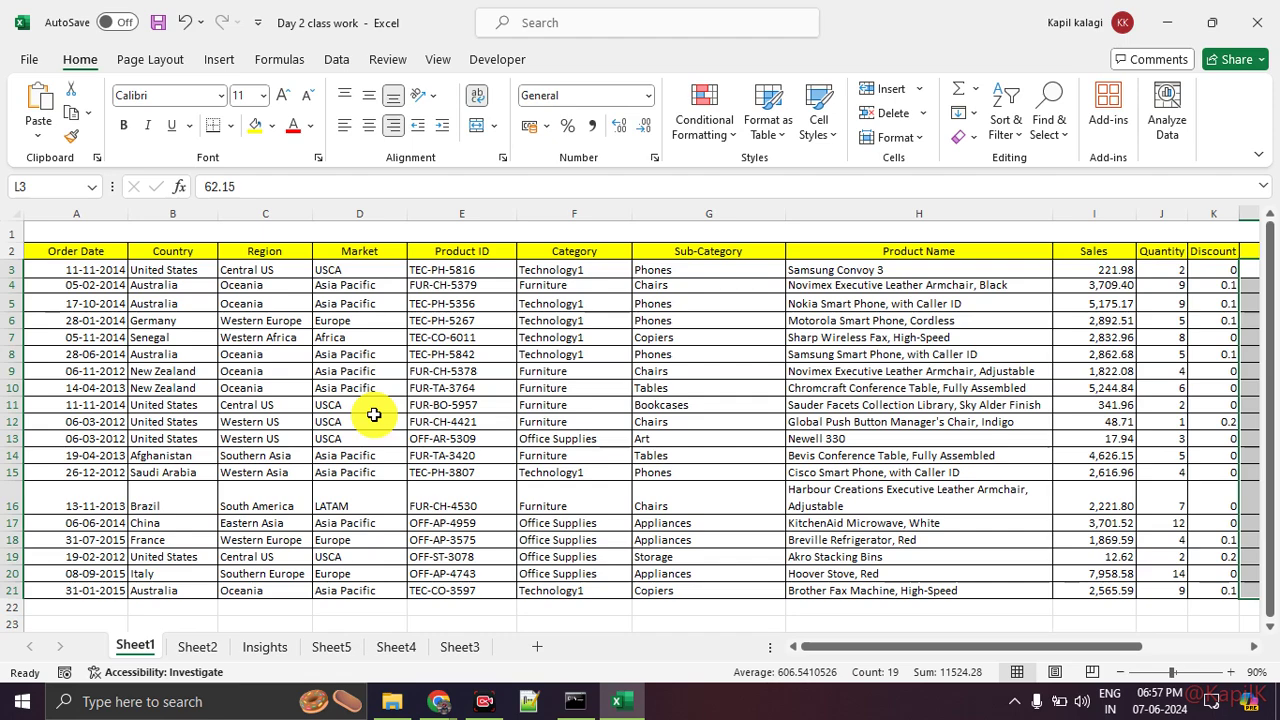
Step: Browse the Sheet2, Insights and Sheet5 tabs, then return to Sheet1's Super Store data
{"action": "left_click_drag", "start_coordinate": [55, 248], "coordinate": [1251, 586]}
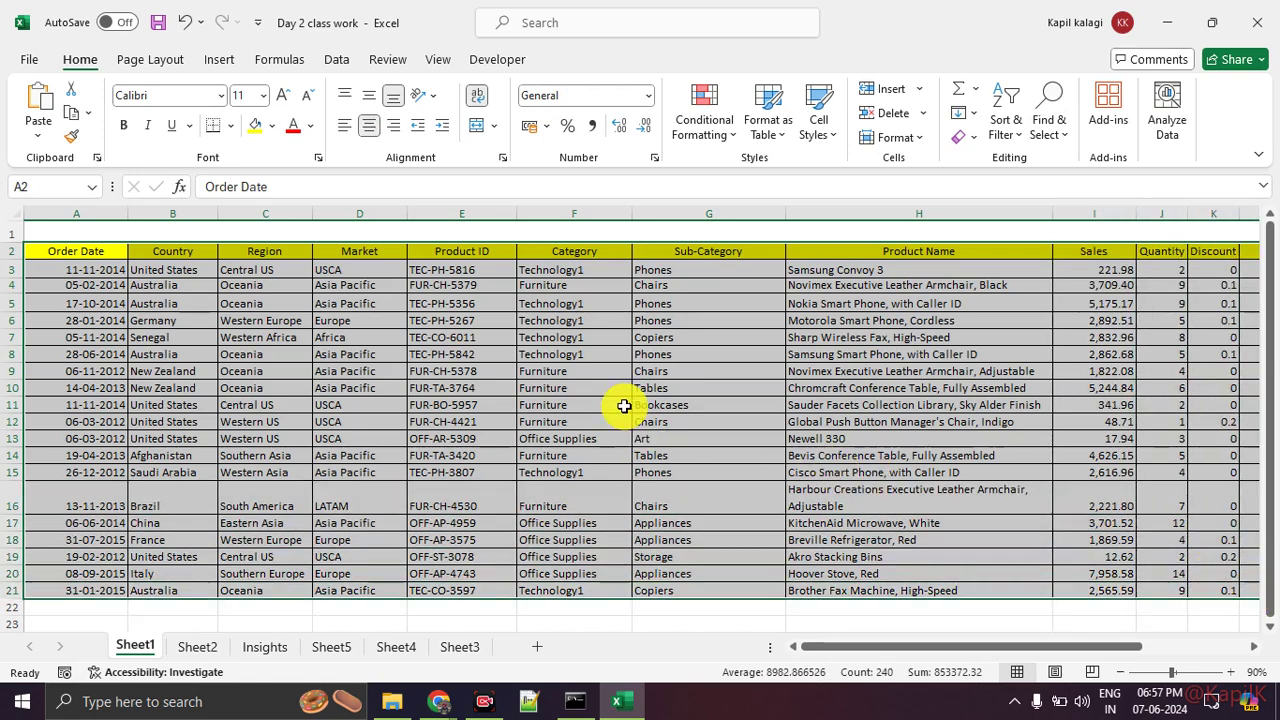
{"action": "left_click", "coordinate": [398, 409]}
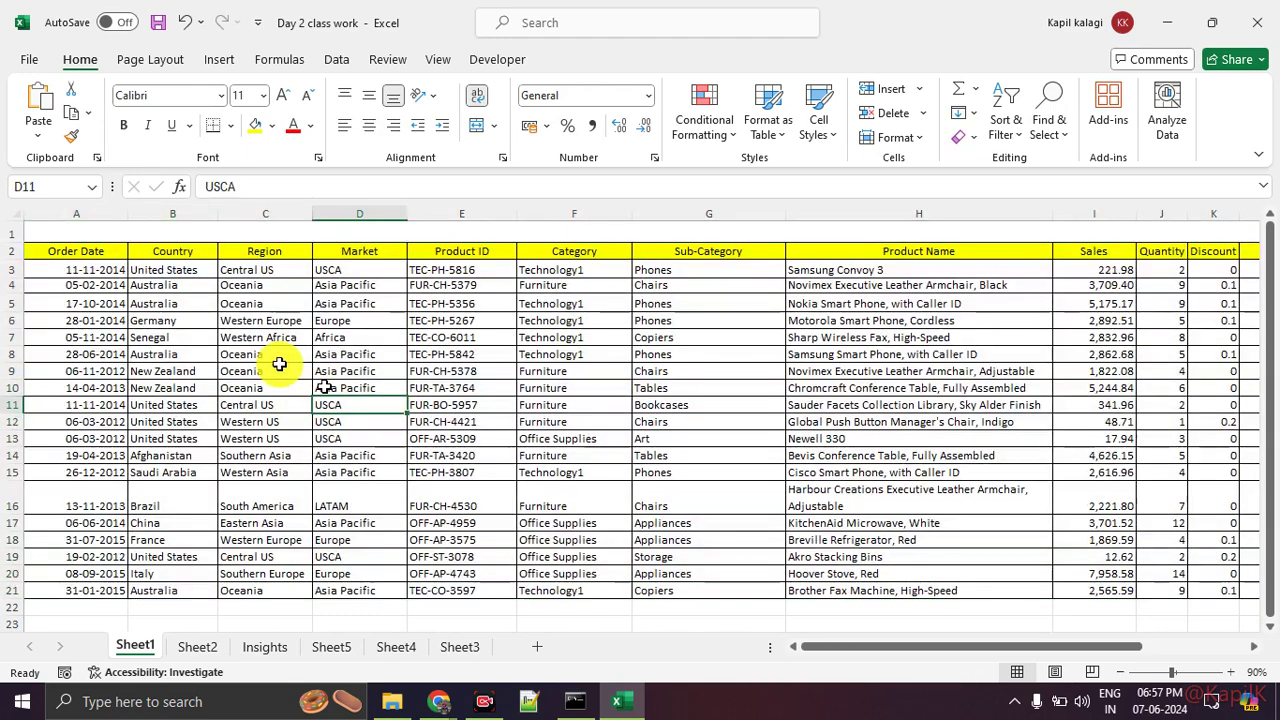
{"action": "left_click", "coordinate": [183, 652]}
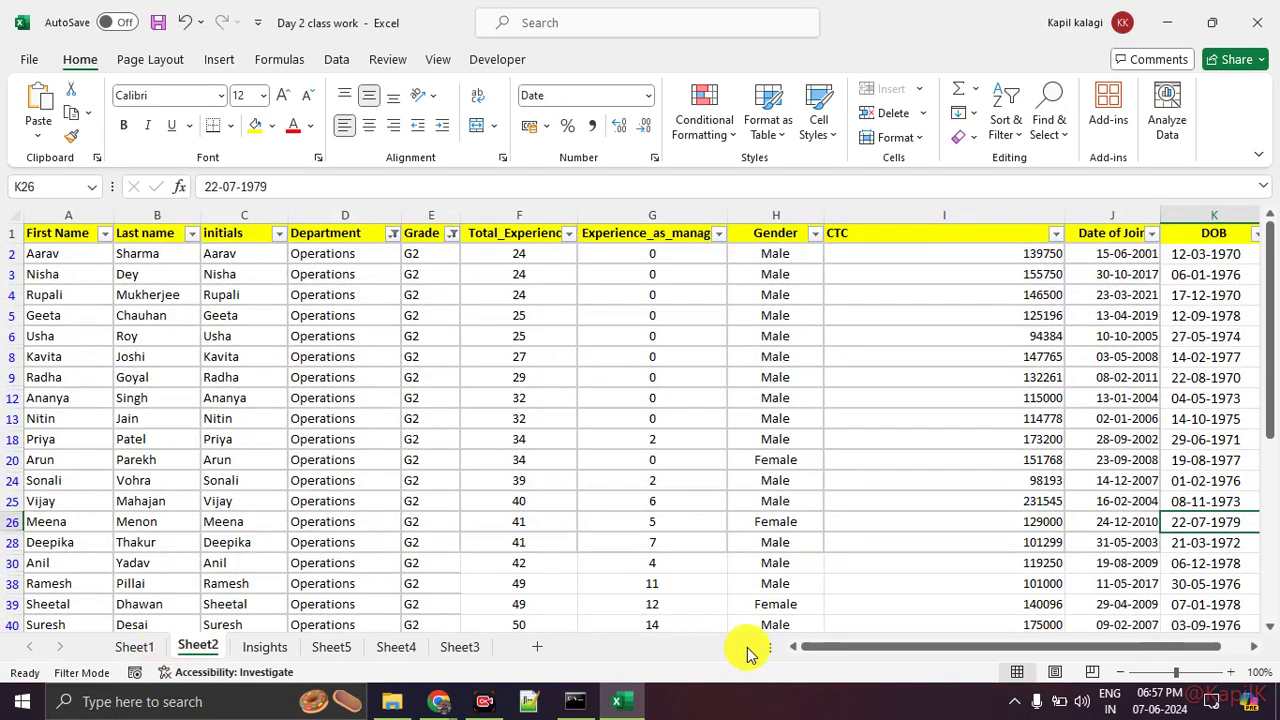
{"action": "left_click", "coordinate": [285, 650]}
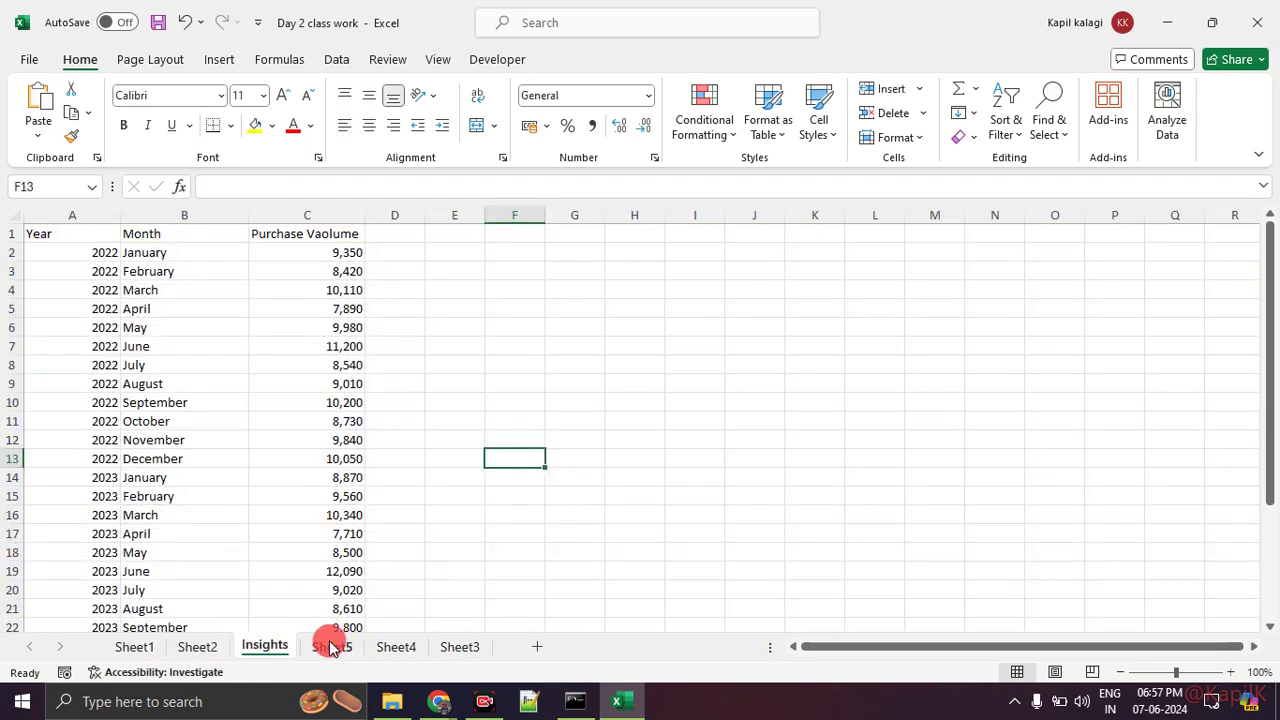
{"action": "left_click", "coordinate": [335, 648]}
{"action": "left_click", "coordinate": [588, 496]}
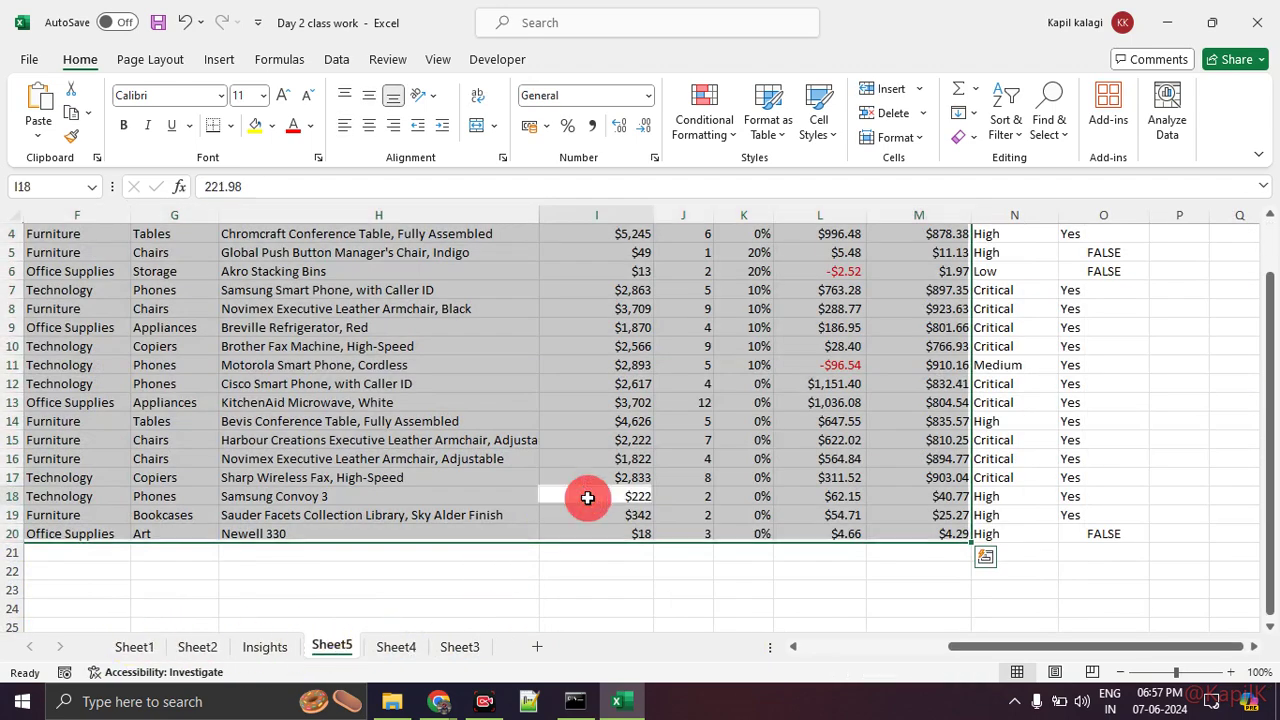
{"action": "scroll", "coordinate": [586, 497], "scroll_direction": "up", "scroll_amount": 1}
{"action": "left_click_drag", "start_coordinate": [1010, 645], "coordinate": [568, 530]}
{"action": "left_click_drag", "start_coordinate": [1010, 652], "coordinate": [900, 646]}
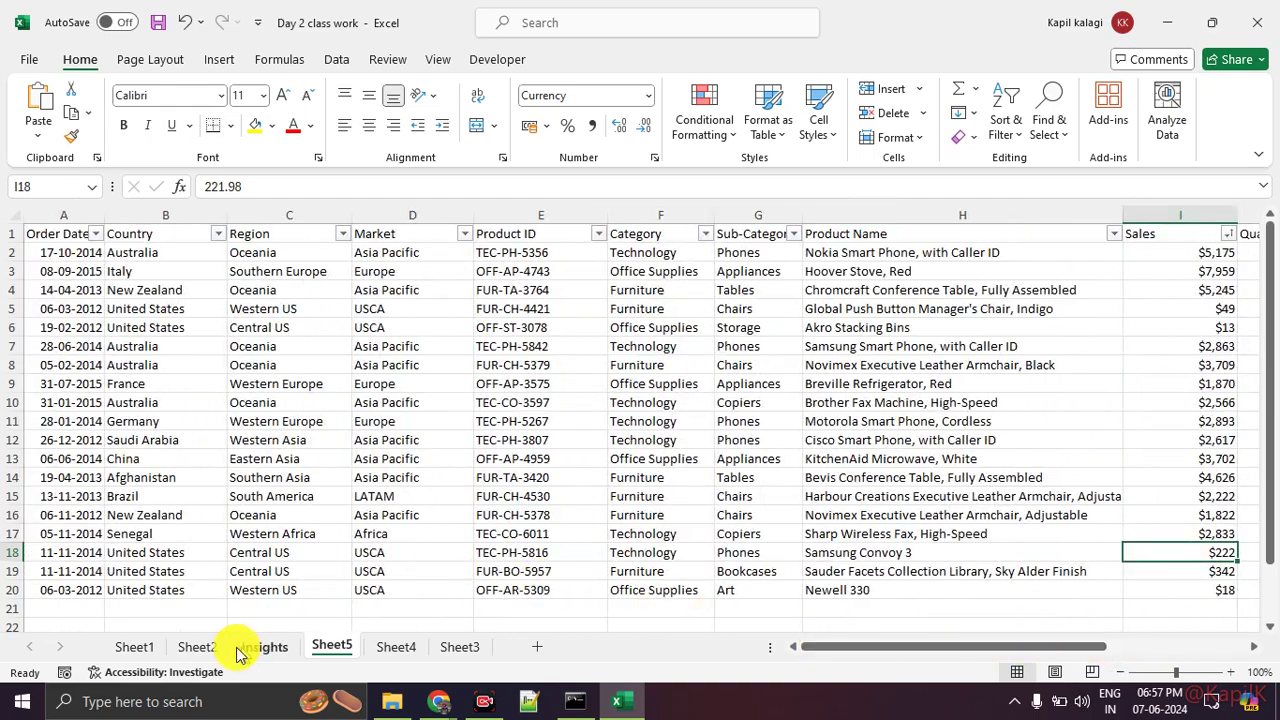
{"action": "left_click", "coordinate": [134, 648]}
{"action": "scroll", "coordinate": [144, 468], "scroll_direction": "down", "scroll_amount": 4}
{"action": "scroll", "coordinate": [144, 468], "scroll_direction": "up", "scroll_amount": 4}
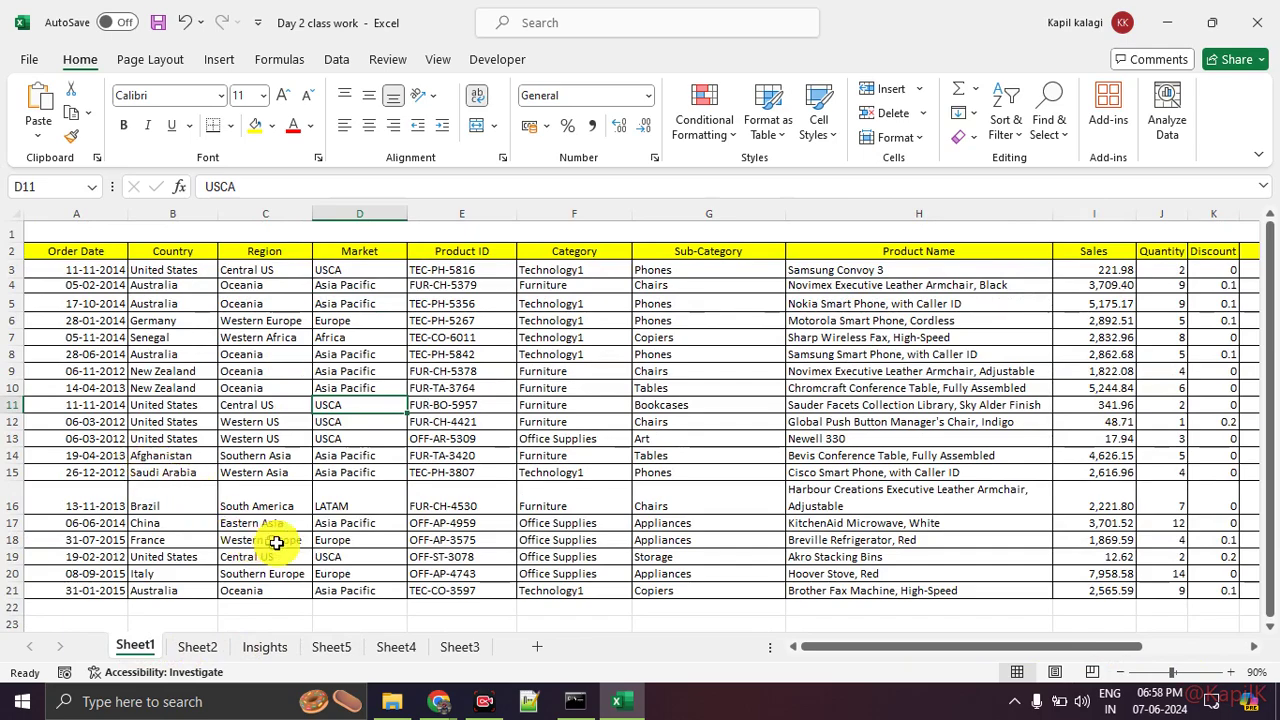
Step: Open the Day 2 Inclass Practise workbook from the DA11 Batch folder
{"action": "left_click", "coordinate": [410, 706]}
{"action": "left_click", "coordinate": [383, 481]}
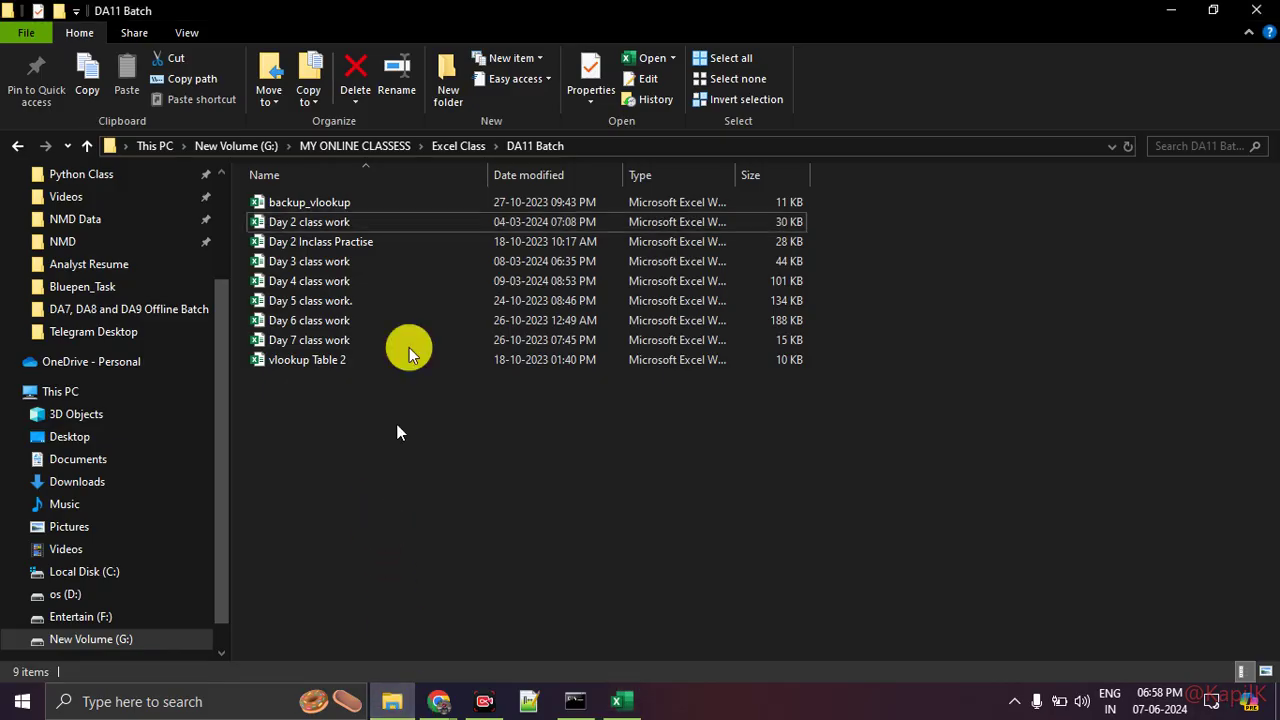
{"action": "double_click", "coordinate": [415, 246]}
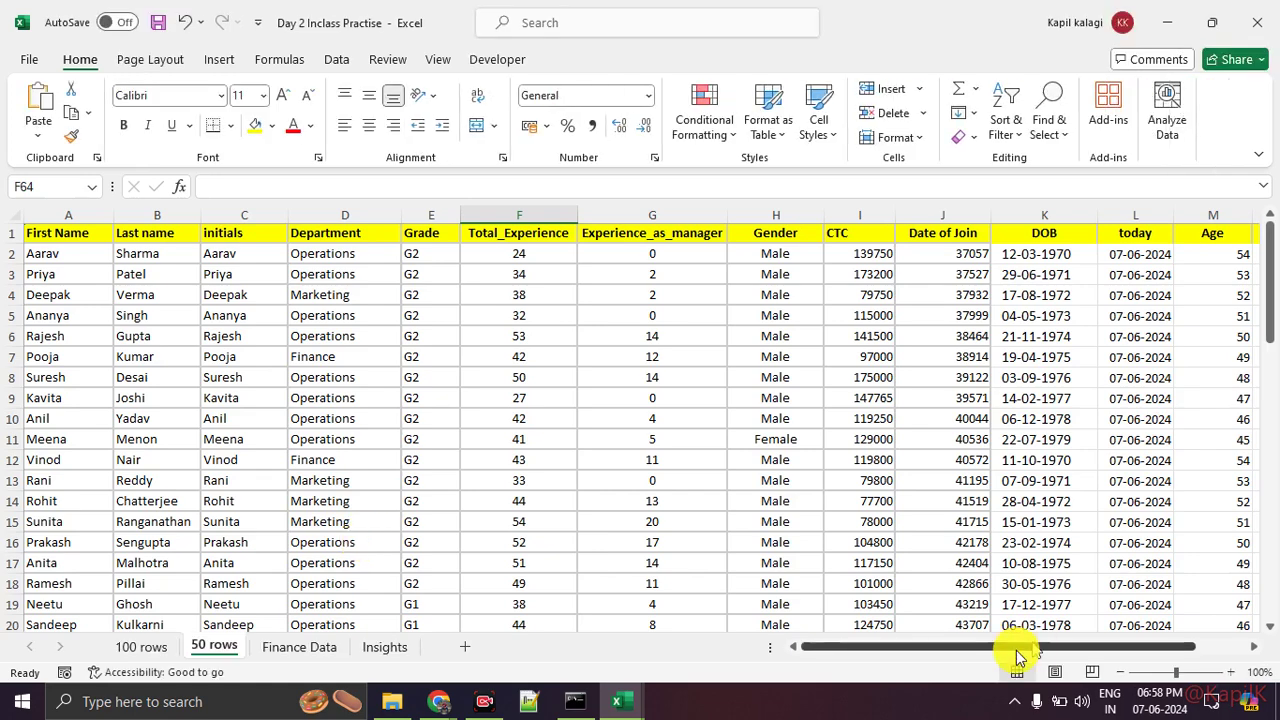
Step: Show the 100 rows sheet and circle and underline its Date of Join header
{"action": "left_click", "coordinate": [136, 650]}
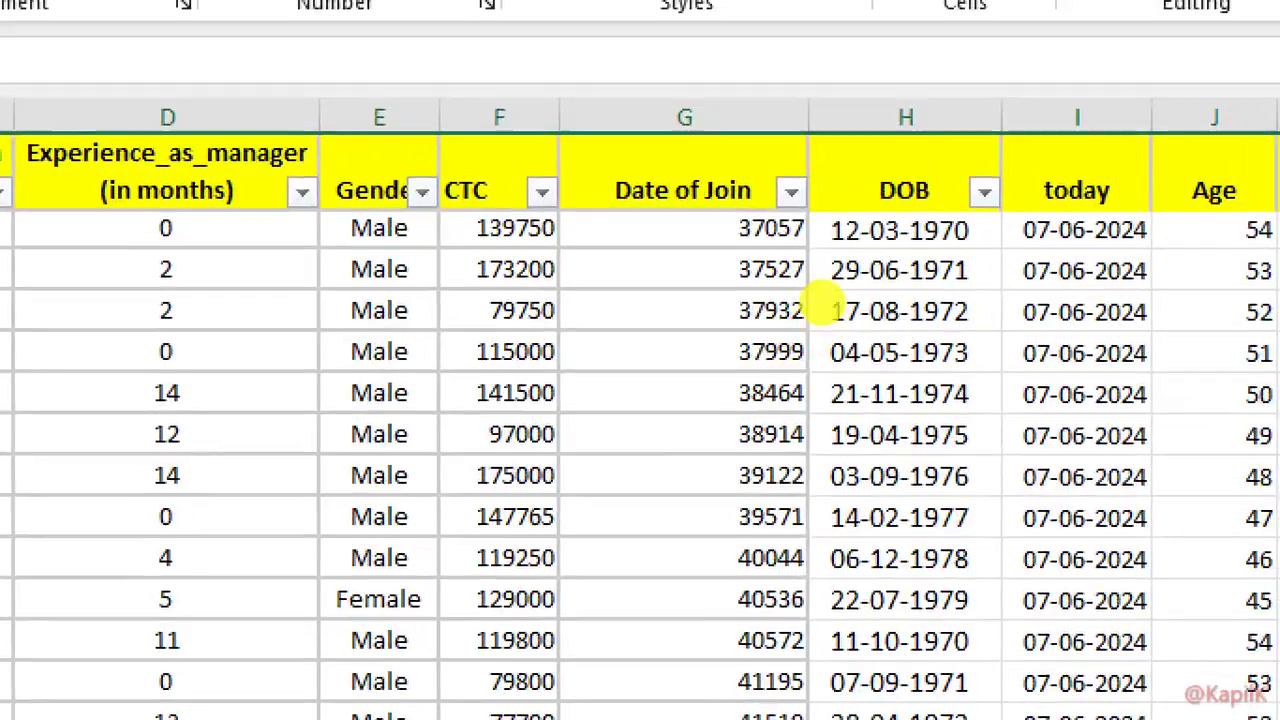
{"action": "mouse_move", "coordinate": [775, 210]}
{"action": "left_mouse_down"}
{"action": "mouse_move", "coordinate": [576, 180]}
{"action": "mouse_move", "coordinate": [760, 198]}
{"action": "left_mouse_up"}
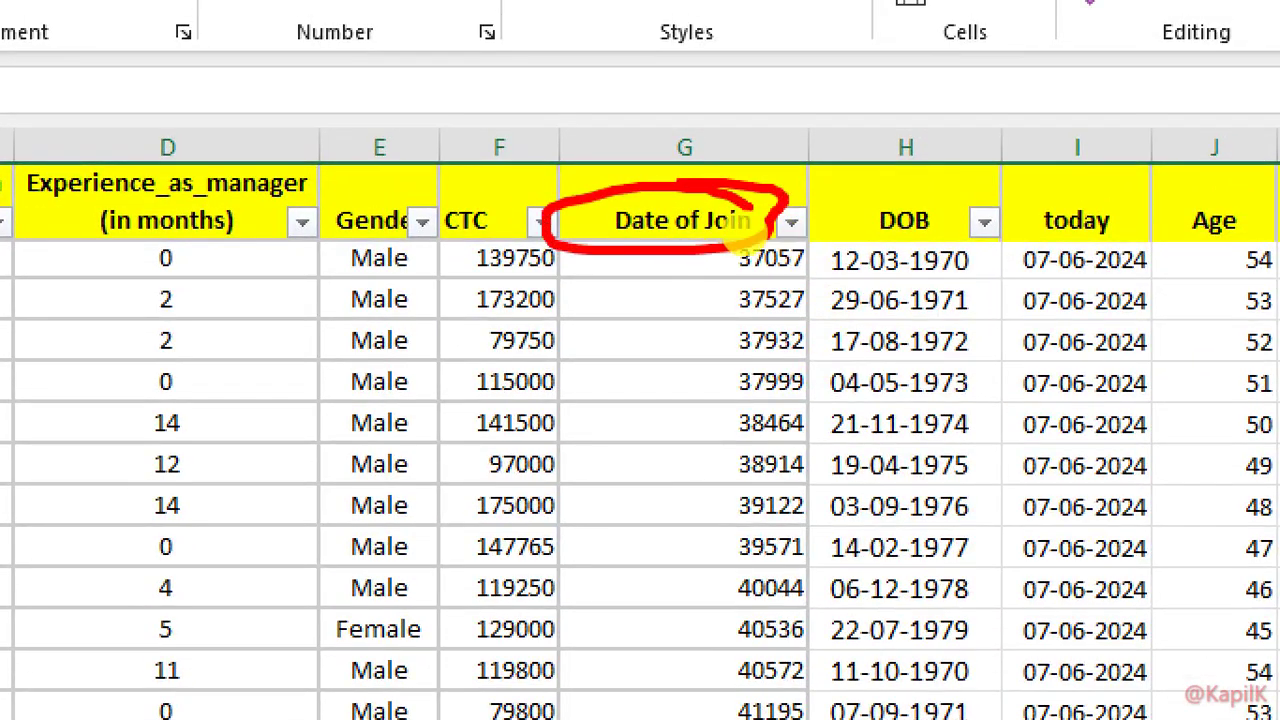
{"action": "mouse_move", "coordinate": [612, 270]}
{"action": "left_mouse_down"}
{"action": "mouse_move", "coordinate": [768, 265]}
{"action": "mouse_move", "coordinate": [810, 410]}
{"action": "mouse_move", "coordinate": [826, 714]}
{"action": "mouse_move", "coordinate": [665, 565]}
{"action": "mouse_move", "coordinate": [648, 258]}
{"action": "left_mouse_up"}
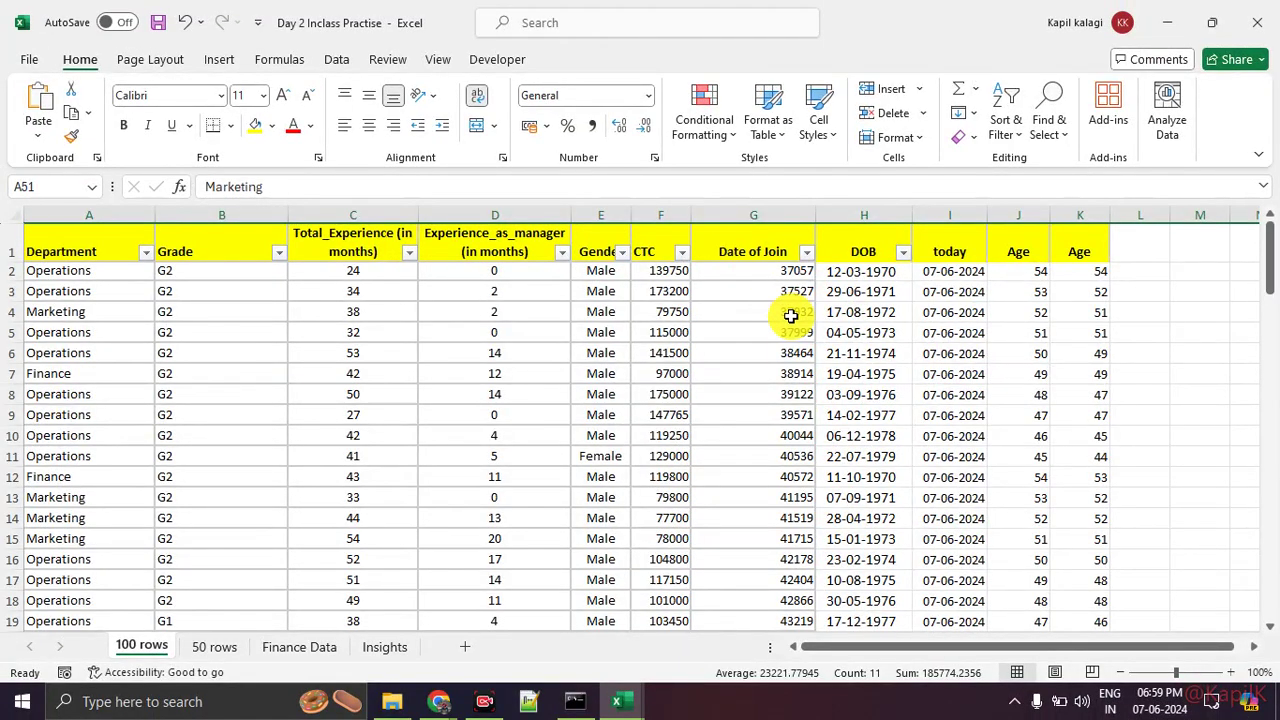
Step: In the Day 2 class work workbook, annotate the Product ID, Market, Region and Country columns
{"action": "key", "text": "alt+Tab"}
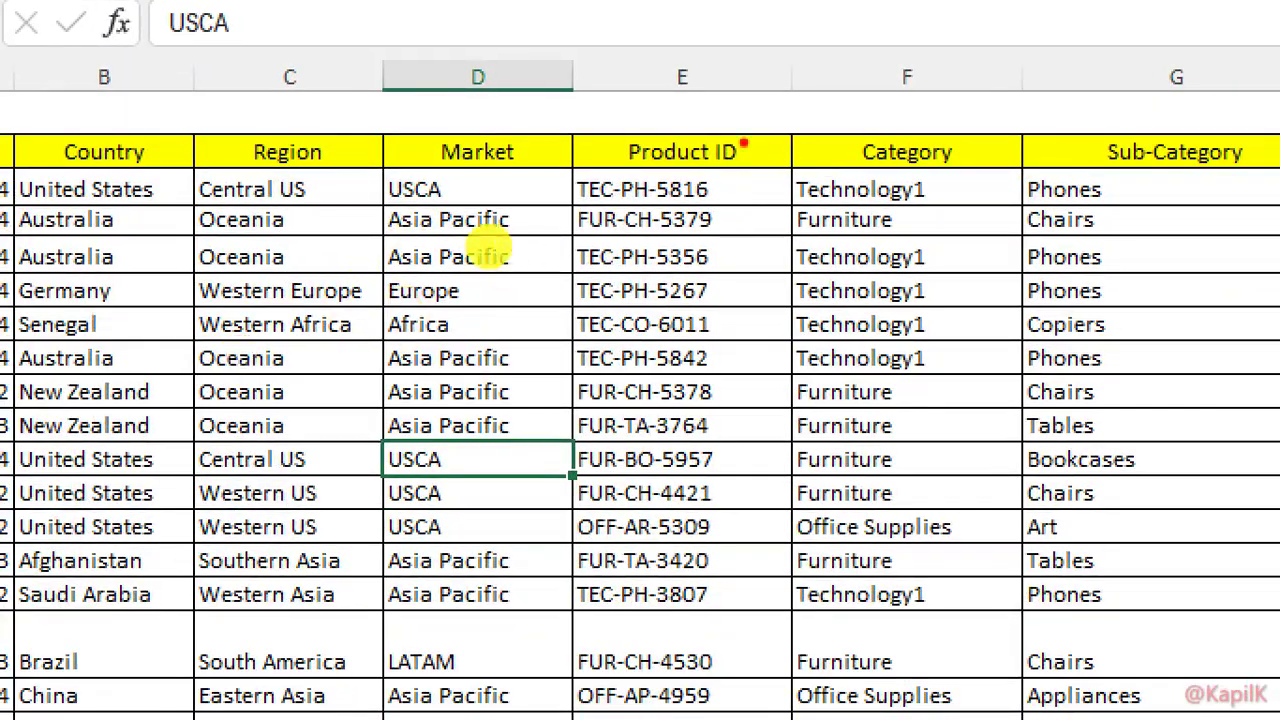
{"action": "mouse_move", "coordinate": [762, 160]}
{"action": "left_mouse_down"}
{"action": "mouse_move", "coordinate": [628, 166]}
{"action": "mouse_move", "coordinate": [700, 270]}
{"action": "left_mouse_up"}
{"action": "mouse_move", "coordinate": [520, 130]}
{"action": "left_mouse_down"}
{"action": "mouse_move", "coordinate": [445, 180]}
{"action": "mouse_move", "coordinate": [600, 140]}
{"action": "left_mouse_up"}
{"action": "mouse_move", "coordinate": [540, 190]}
{"action": "left_mouse_down"}
{"action": "mouse_move", "coordinate": [545, 340]}
{"action": "mouse_move", "coordinate": [580, 525]}
{"action": "left_mouse_up"}
{"action": "left_click_drag", "start_coordinate": [340, 157], "coordinate": [360, 420]}
{"action": "left_click_drag", "start_coordinate": [118, 150], "coordinate": [128, 375]}
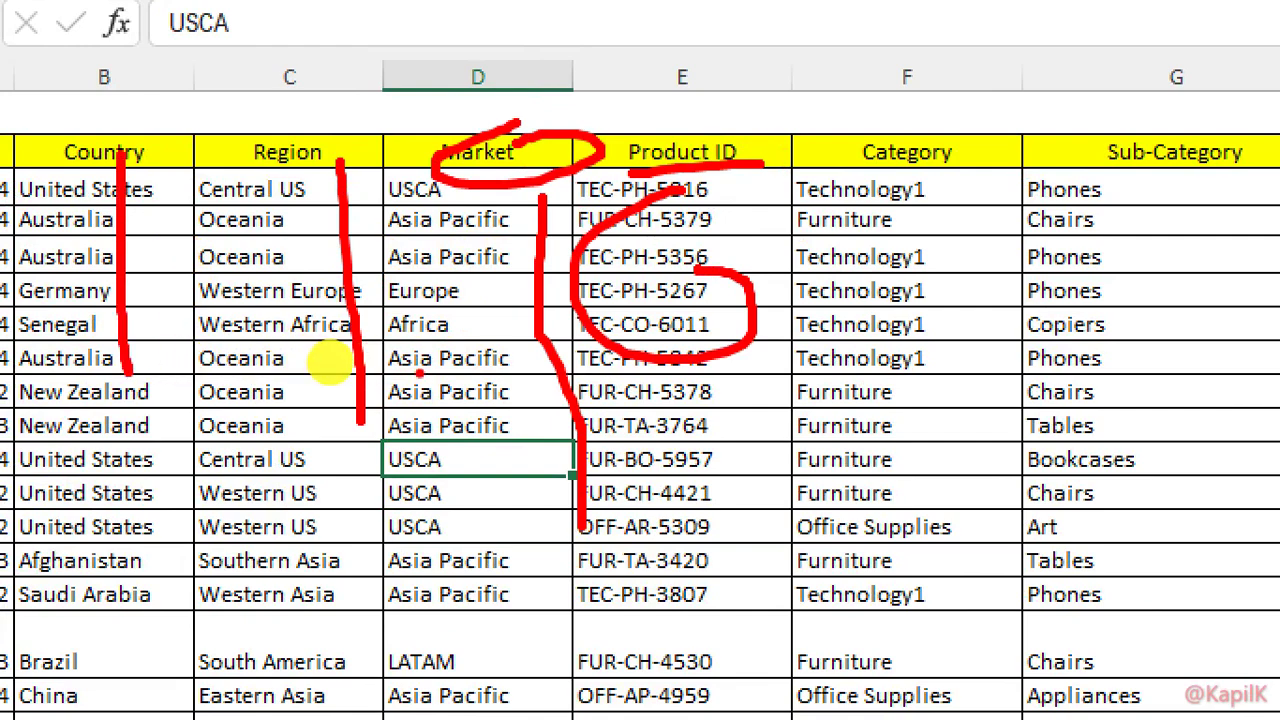
Step: Tick the Market and Region headers, then clear all annotations
{"action": "left_click_drag", "start_coordinate": [422, 72], "coordinate": [510, 55]}
{"action": "left_click", "coordinate": [271, 115]}
{"action": "left_click_drag", "start_coordinate": [271, 115], "coordinate": [365, 75]}
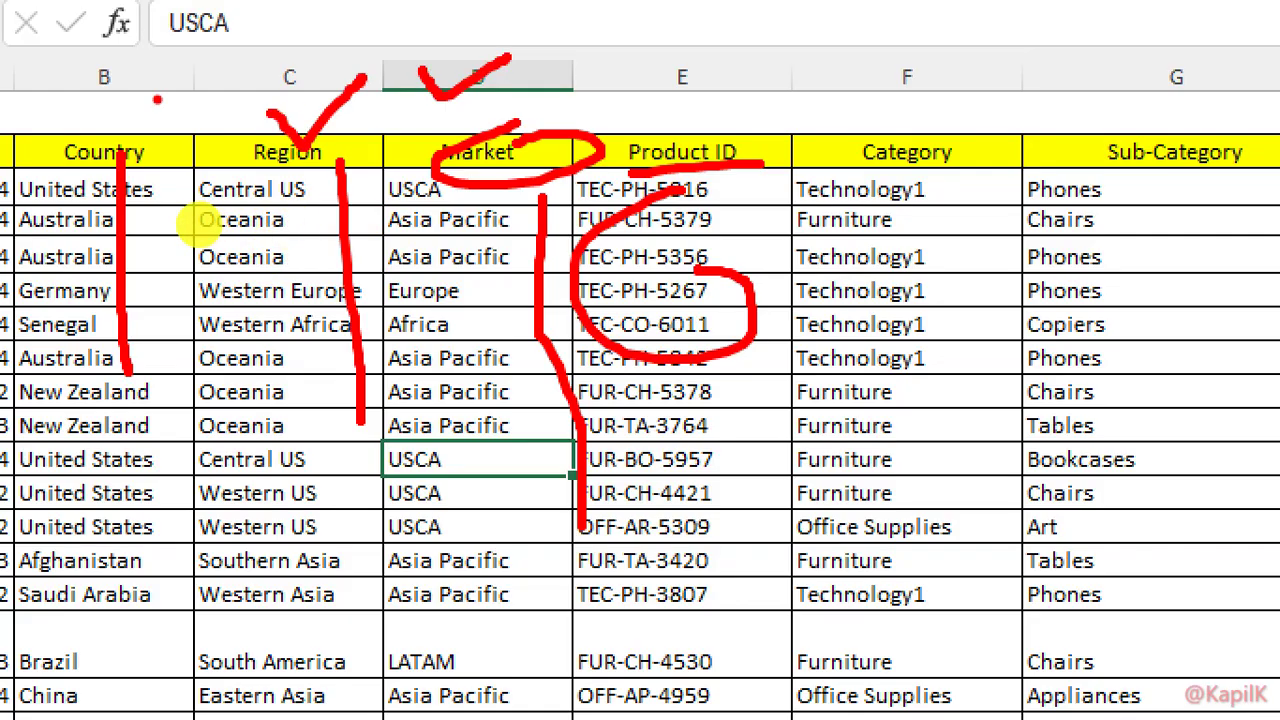
{"action": "key", "text": "Escape"}
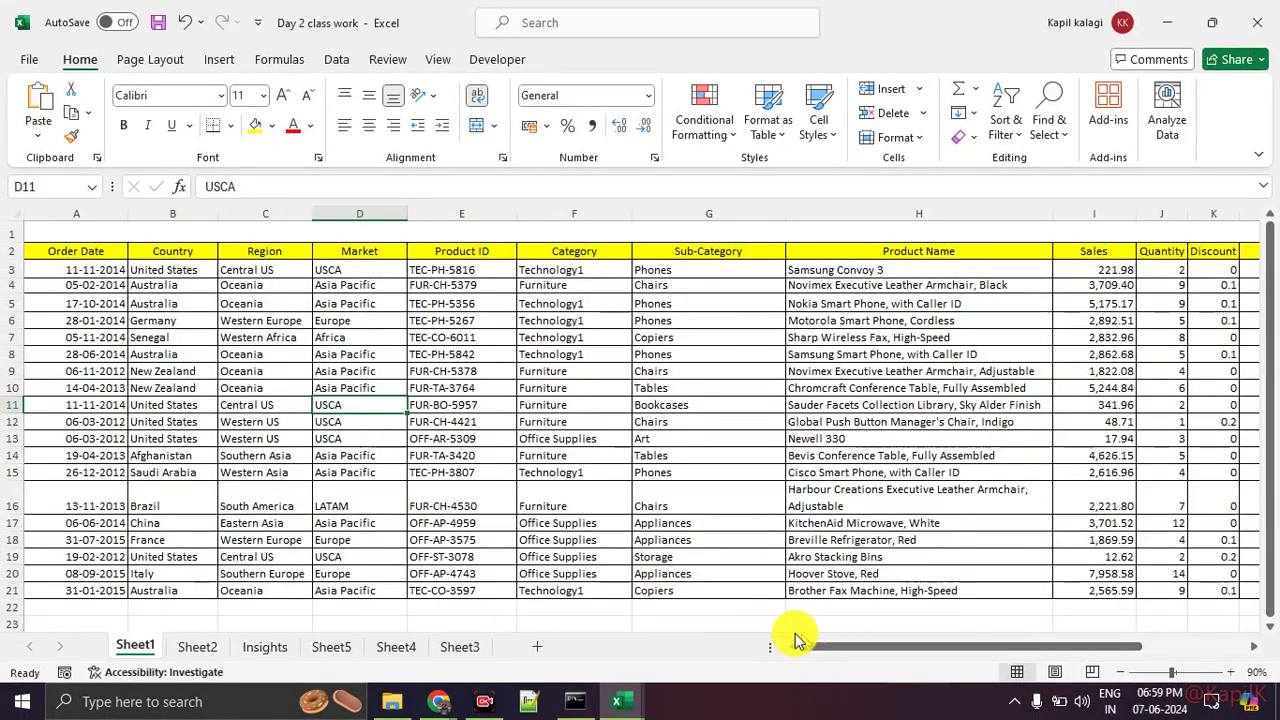
{"action": "left_click", "coordinate": [195, 650]}
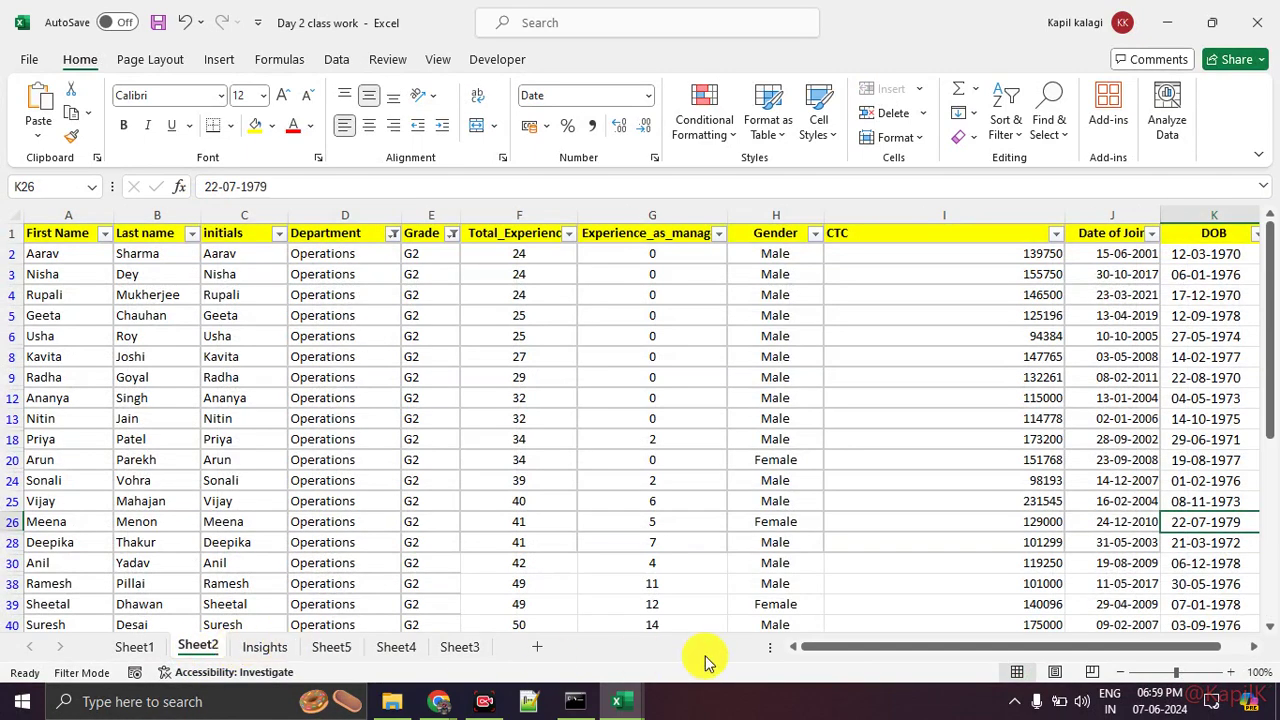
{"action": "left_click", "coordinate": [278, 650]}
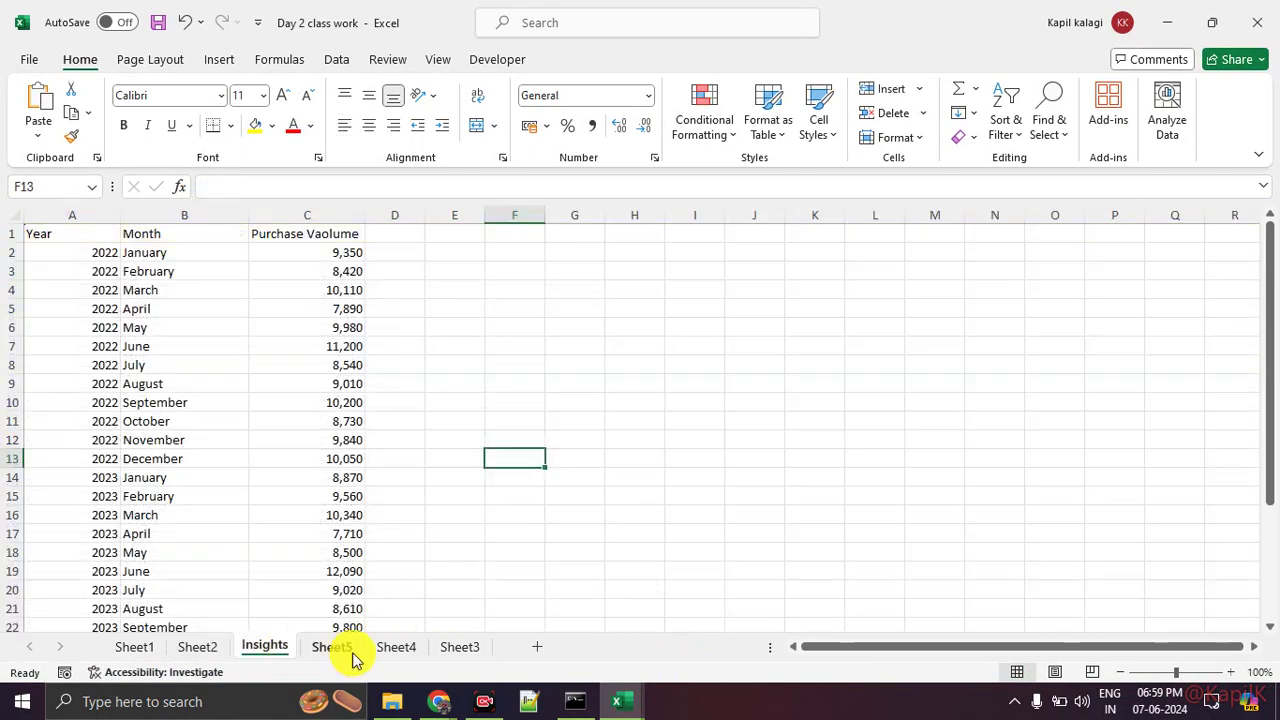
{"action": "left_click", "coordinate": [334, 650]}
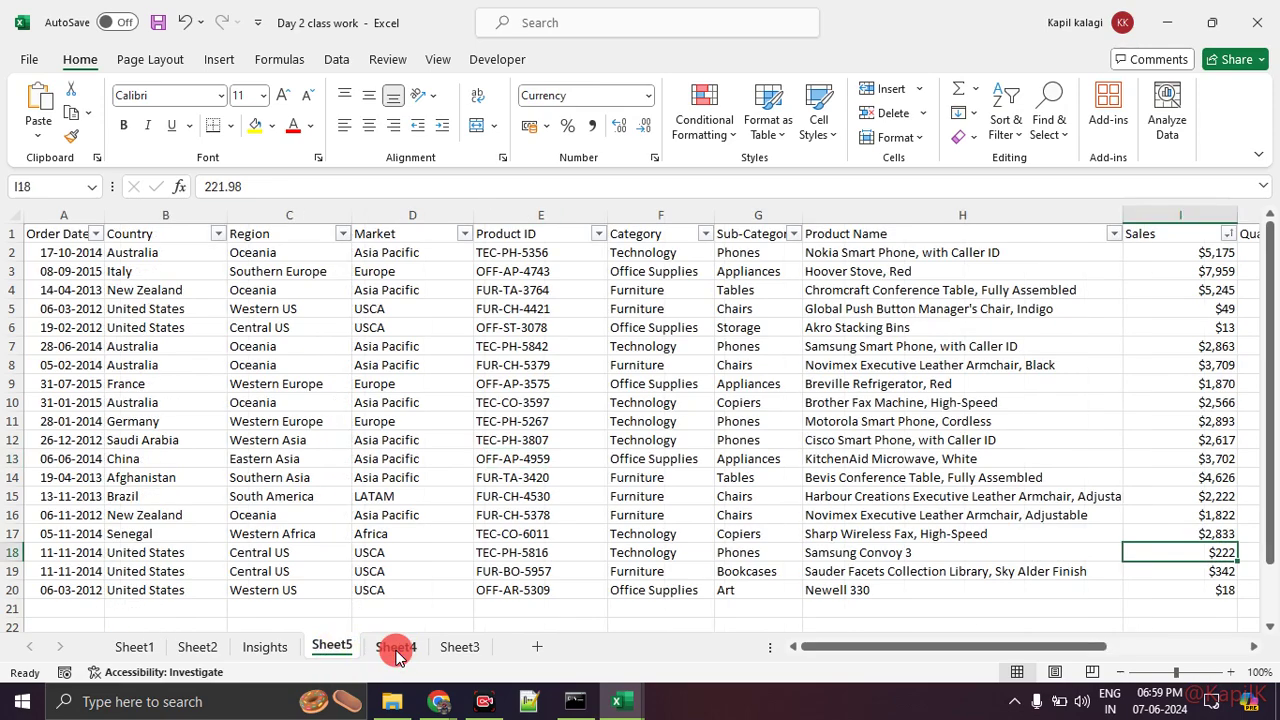
{"action": "left_click", "coordinate": [396, 650]}
{"action": "left_click", "coordinate": [459, 650]}
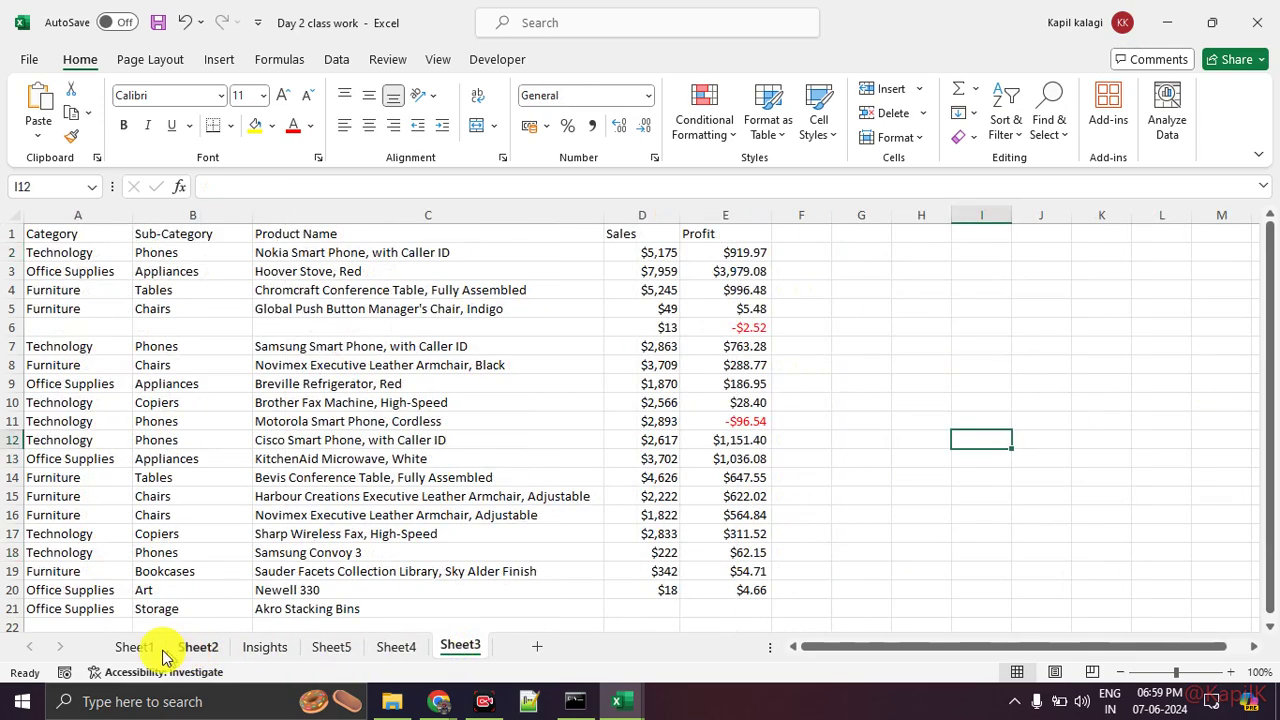
{"action": "left_click", "coordinate": [155, 650]}
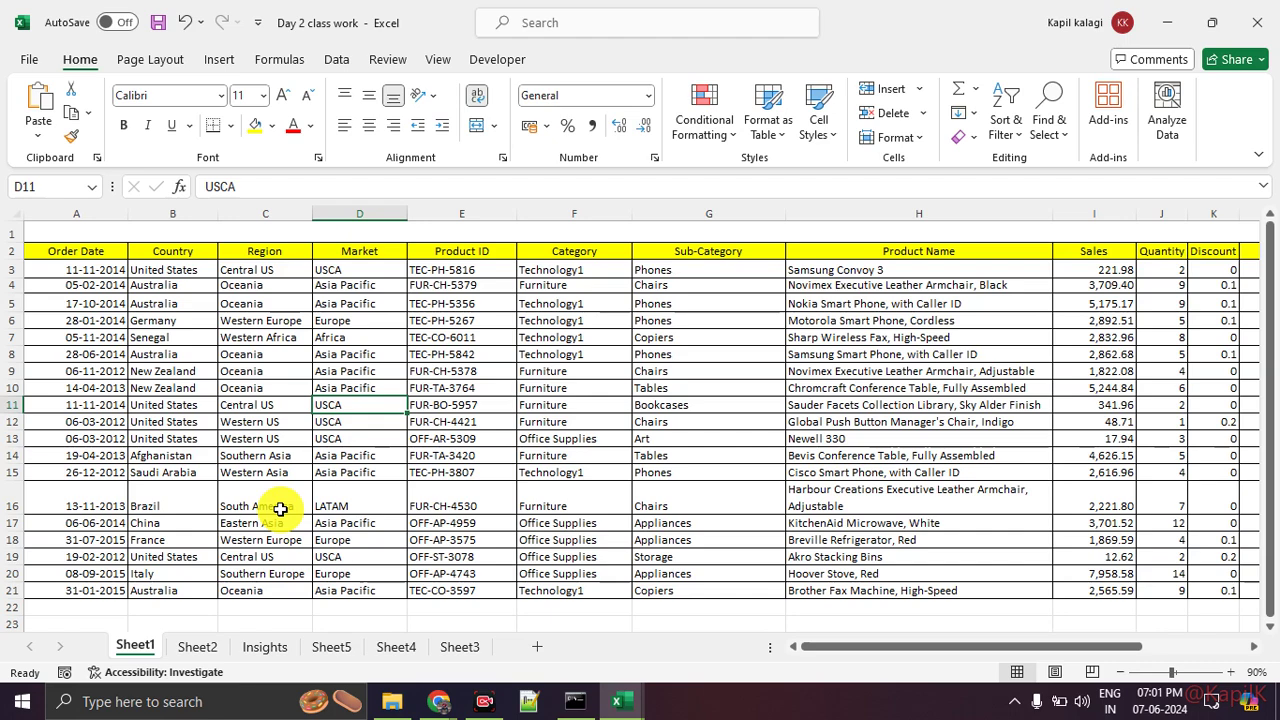
{"action": "key", "text": "alt+Tab"}
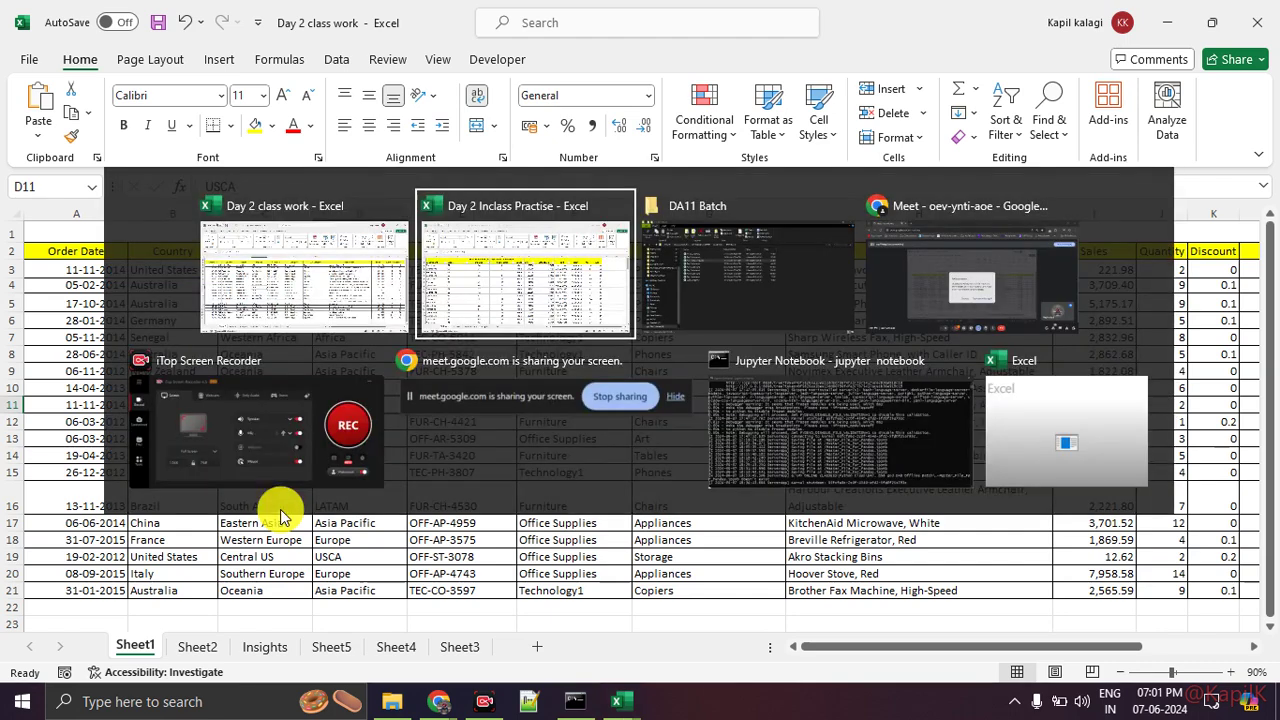
{"action": "key", "text": "alt+Tab"}
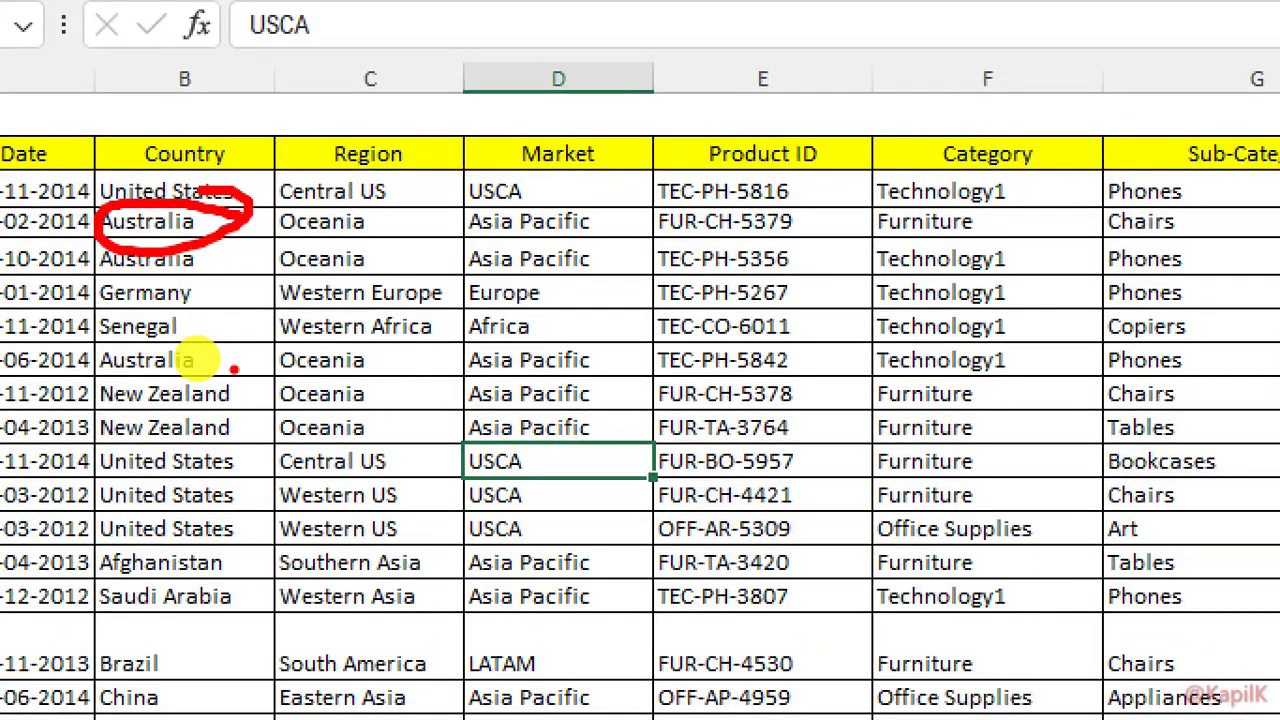
{"action": "mouse_move", "coordinate": [185, 322]}
{"action": "left_mouse_down"}
{"action": "mouse_move", "coordinate": [143, 309]}
{"action": "mouse_move", "coordinate": [200, 334]}
{"action": "mouse_move", "coordinate": [163, 320]}
{"action": "mouse_move", "coordinate": [271, 323]}
{"action": "mouse_move", "coordinate": [263, 314]}
{"action": "mouse_move", "coordinate": [229, 334]}
{"action": "mouse_move", "coordinate": [250, 340]}
{"action": "mouse_move", "coordinate": [100, 345]}
{"action": "mouse_move", "coordinate": [195, 395]}
{"action": "mouse_move", "coordinate": [215, 378]}
{"action": "left_mouse_up"}
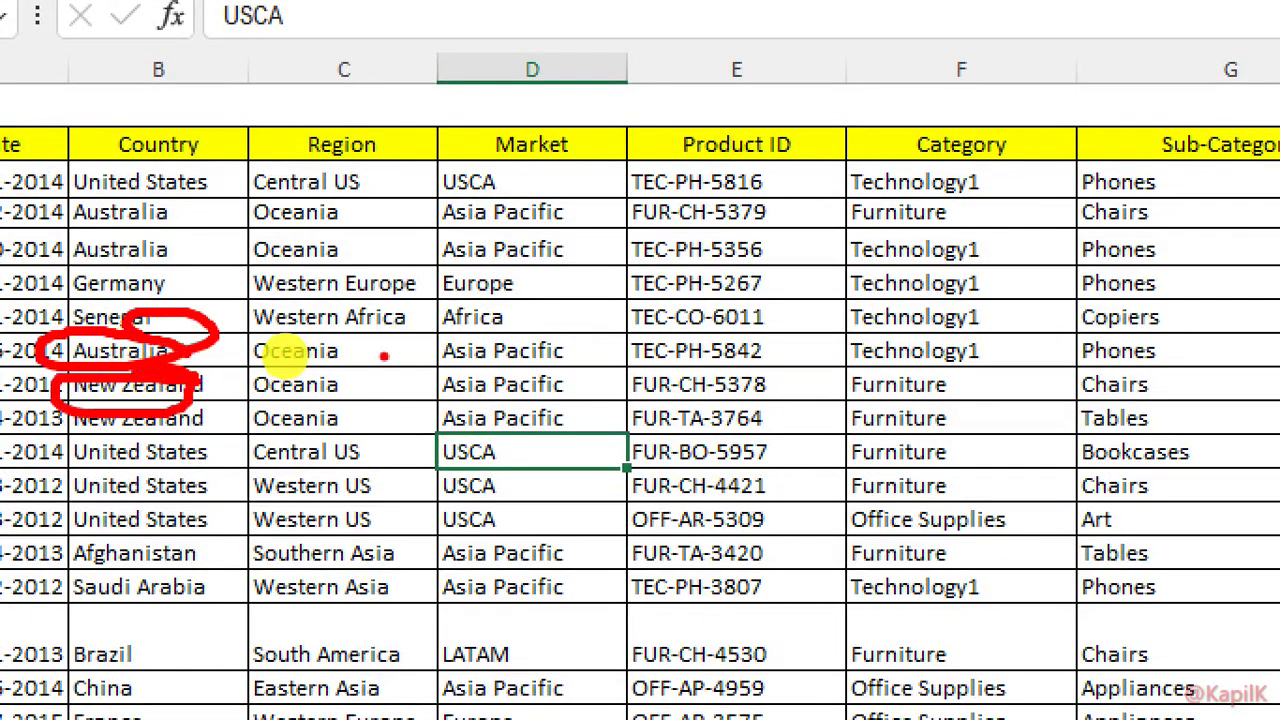
{"action": "mouse_move", "coordinate": [283, 352]}
{"action": "left_mouse_down"}
{"action": "mouse_move", "coordinate": [286, 377]}
{"action": "mouse_move", "coordinate": [266, 337]}
{"action": "left_mouse_up"}
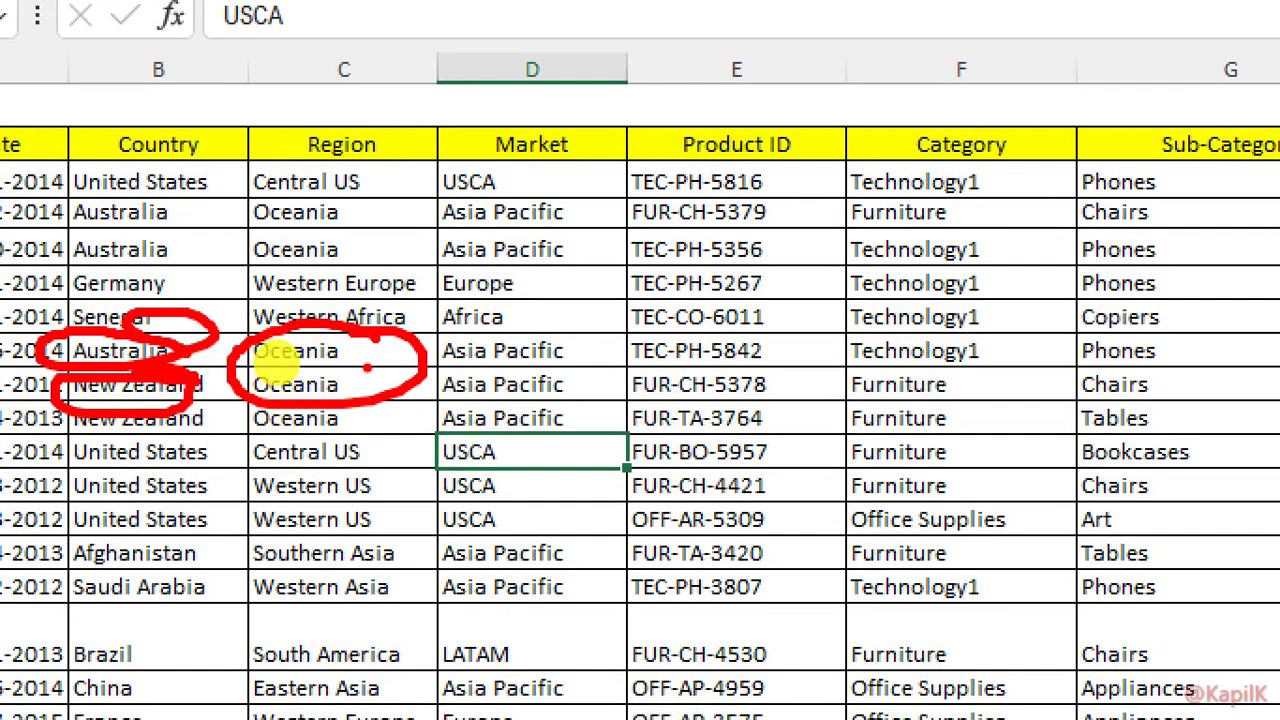
{"action": "mouse_move", "coordinate": [420, 375]}
{"action": "left_mouse_down"}
{"action": "mouse_move", "coordinate": [380, 337]}
{"action": "mouse_move", "coordinate": [349, 363]}
{"action": "left_mouse_up"}
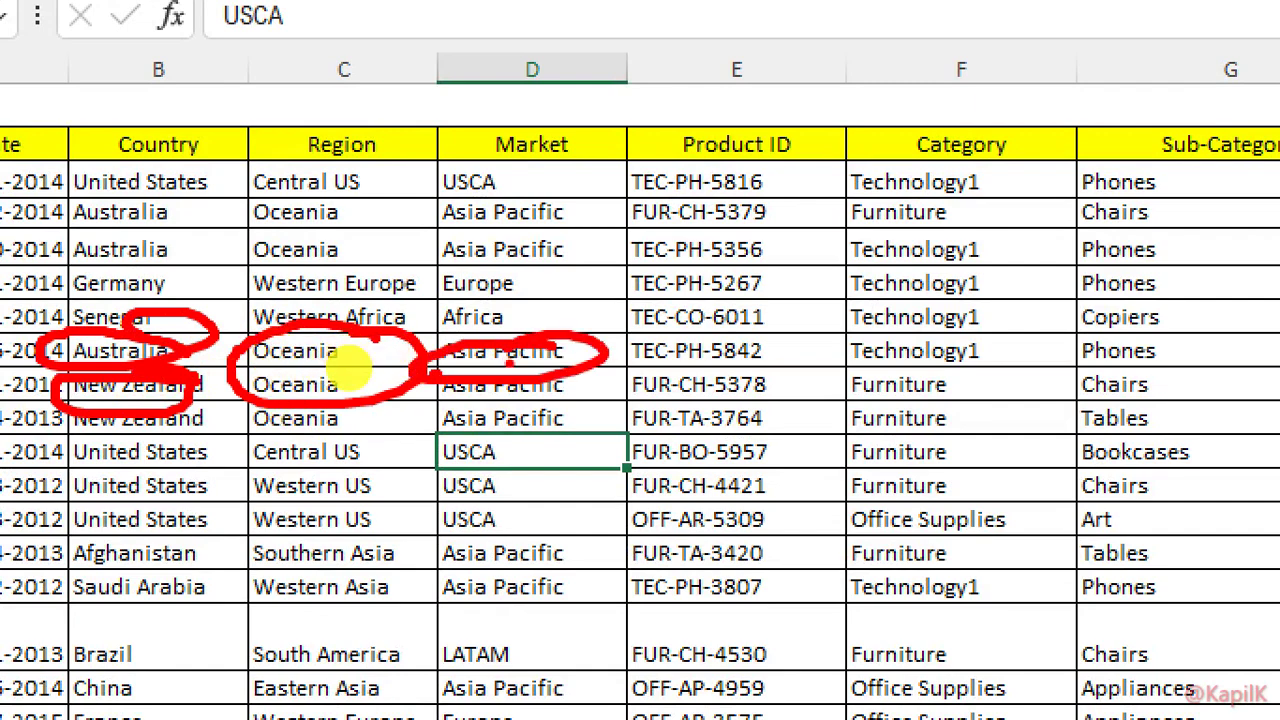
{"action": "mouse_move", "coordinate": [555, 560]}
{"action": "left_mouse_down"}
{"action": "mouse_move", "coordinate": [445, 545]}
{"action": "mouse_move", "coordinate": [625, 545]}
{"action": "left_mouse_up"}
{"action": "mouse_move", "coordinate": [424, 525]}
{"action": "left_mouse_down"}
{"action": "mouse_move", "coordinate": [360, 520]}
{"action": "mouse_move", "coordinate": [445, 545]}
{"action": "left_mouse_up"}
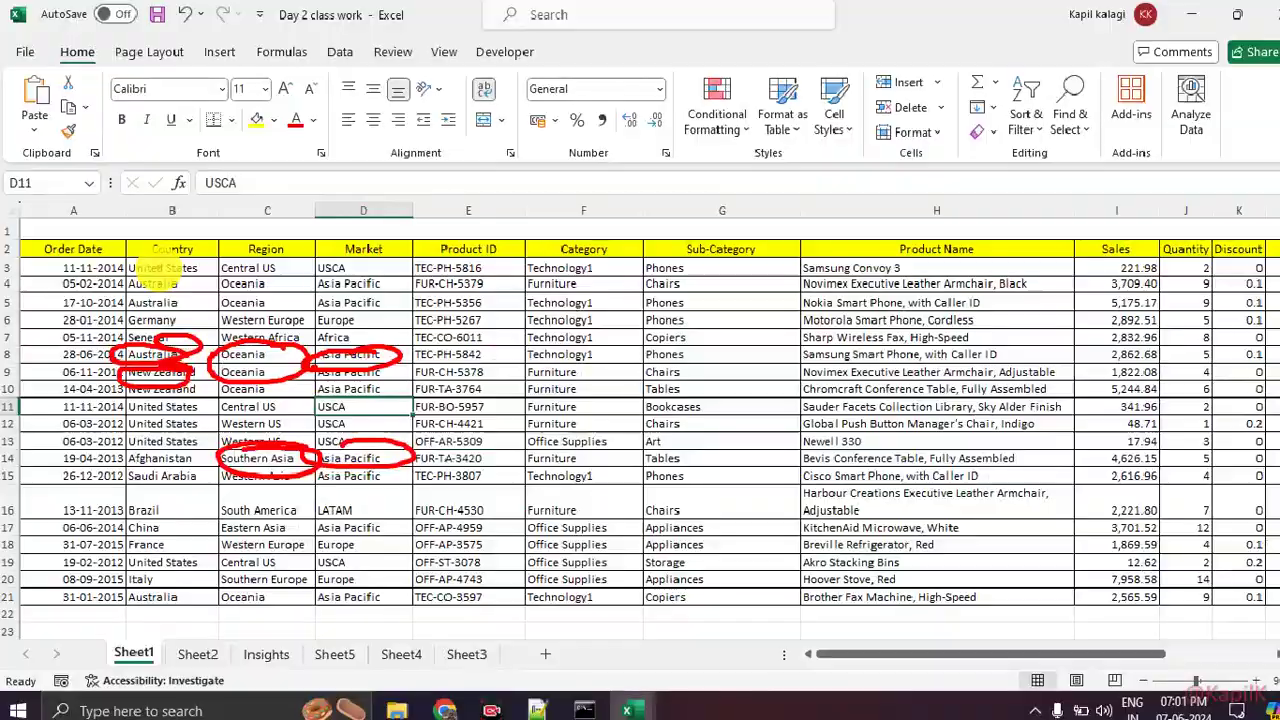
{"action": "key", "text": "Escape"}
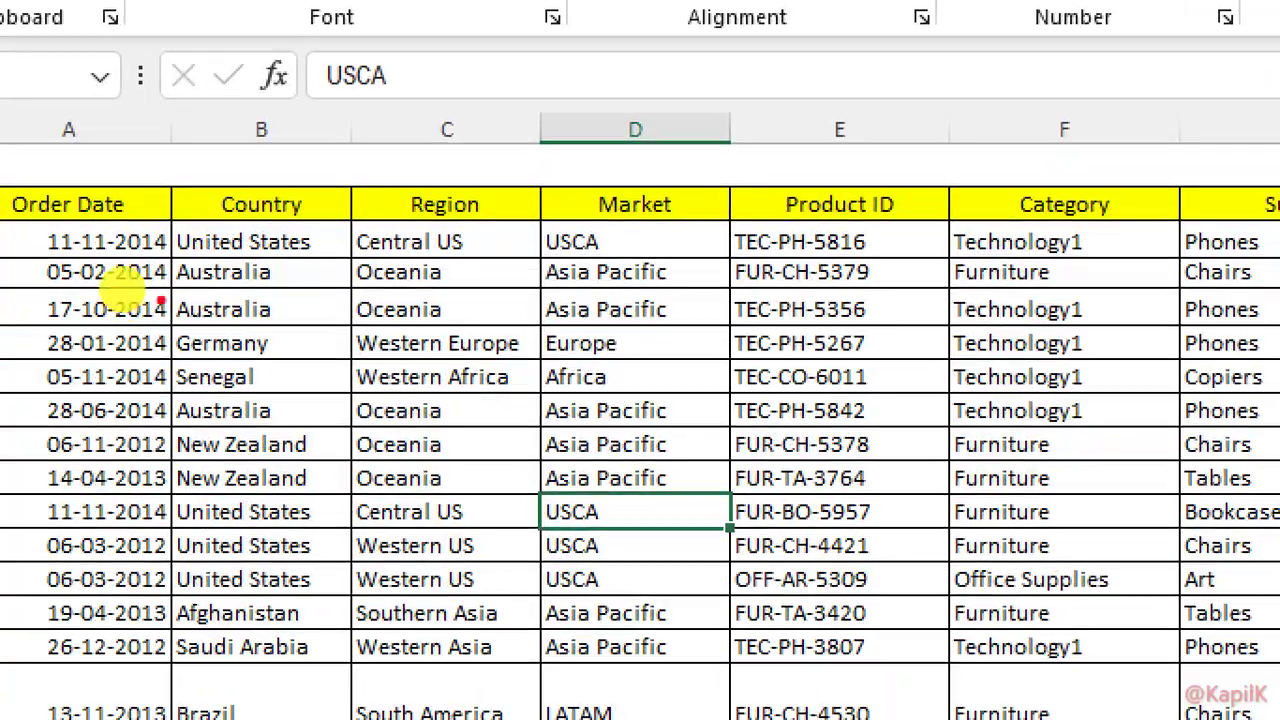
{"action": "mouse_move", "coordinate": [131, 236]}
{"action": "left_mouse_down"}
{"action": "mouse_move", "coordinate": [129, 302]}
{"action": "mouse_move", "coordinate": [183, 291]}
{"action": "mouse_move", "coordinate": [137, 314]}
{"action": "left_mouse_up"}
{"action": "left_click_drag", "start_coordinate": [232, 182], "coordinate": [292, 310]}
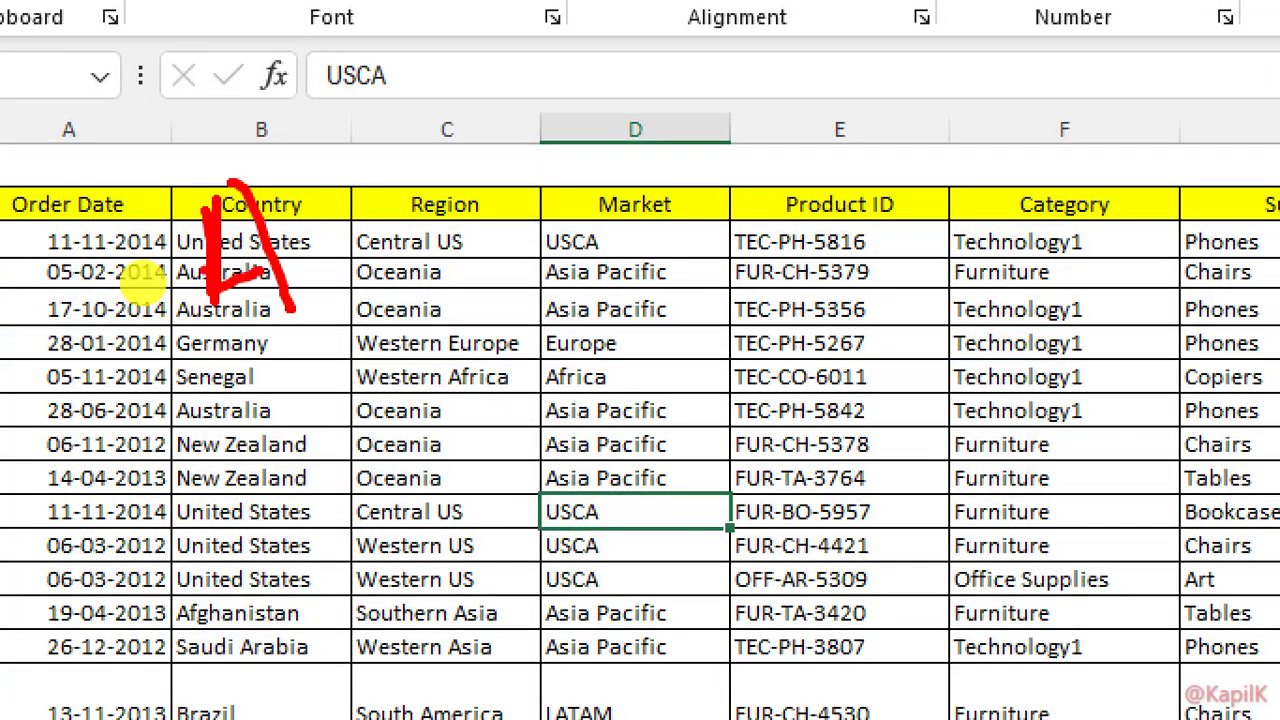
{"action": "mouse_move", "coordinate": [296, 202]}
{"action": "left_mouse_down"}
{"action": "mouse_move", "coordinate": [310, 244]}
{"action": "mouse_move", "coordinate": [378, 190]}
{"action": "left_mouse_up"}
{"action": "mouse_move", "coordinate": [304, 170]}
{"action": "left_mouse_down"}
{"action": "mouse_move", "coordinate": [405, 74]}
{"action": "mouse_move", "coordinate": [480, 224]}
{"action": "left_mouse_up"}
{"action": "mouse_move", "coordinate": [480, 224]}
{"action": "left_mouse_down"}
{"action": "mouse_move", "coordinate": [502, 168]}
{"action": "mouse_move", "coordinate": [640, 100]}
{"action": "mouse_move", "coordinate": [663, 193]}
{"action": "left_mouse_up"}
{"action": "left_click_drag", "start_coordinate": [620, 153], "coordinate": [663, 195]}
{"action": "left_click_drag", "start_coordinate": [678, 150], "coordinate": [663, 195]}
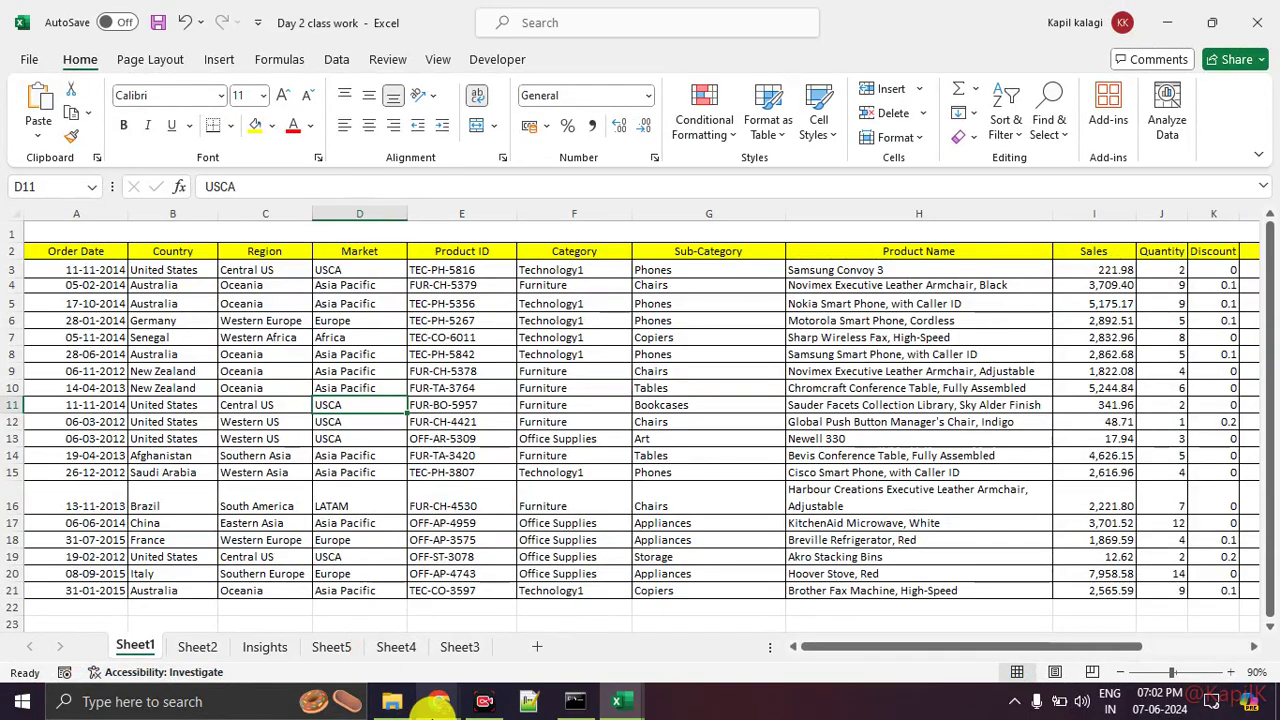
Step: Mute the last unmuted participant from the Meet People list, confirming Mute for everyone
{"action": "mouse_move", "coordinate": [437, 701]}
{"action": "left_click", "coordinate": [429, 645]}
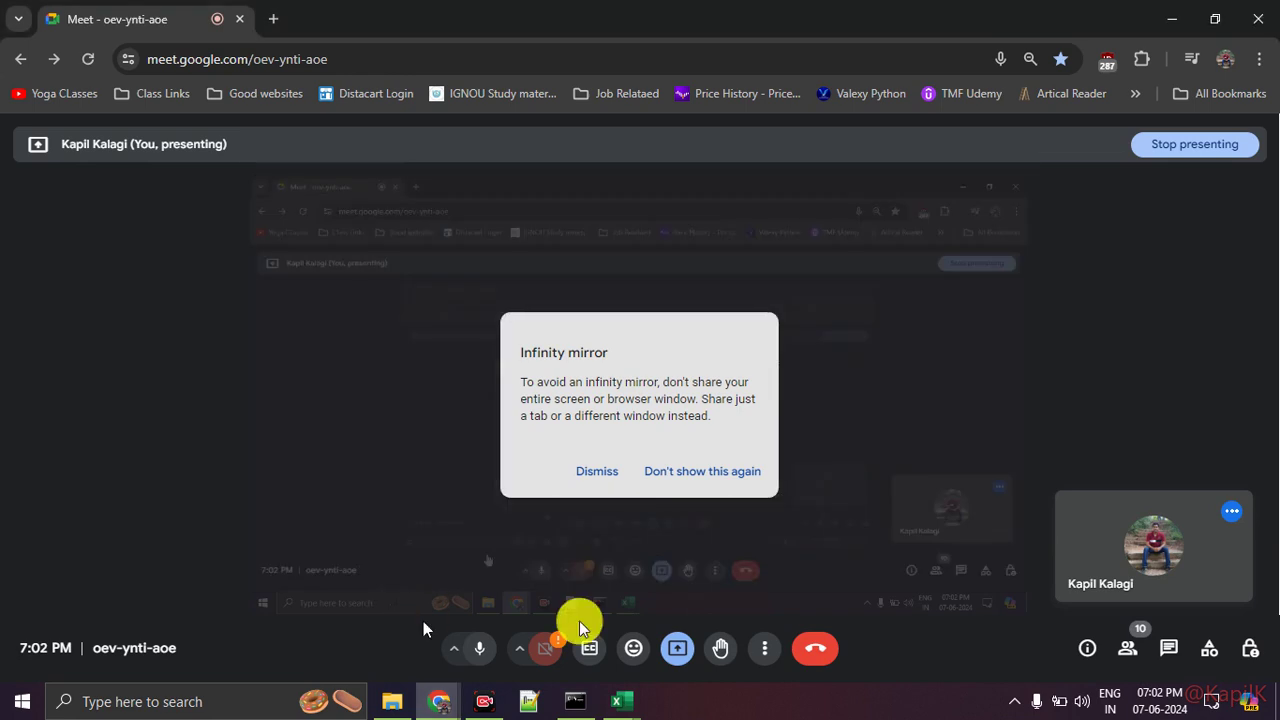
{"action": "left_click", "coordinate": [1135, 650]}
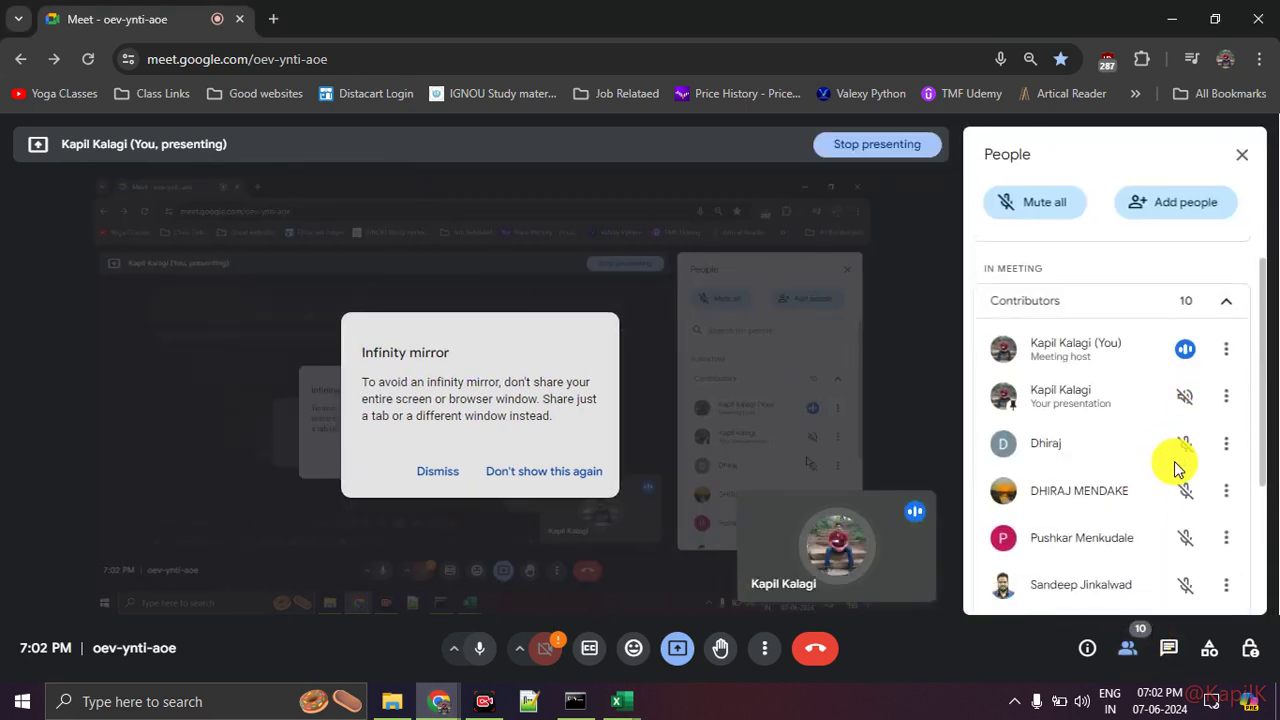
{"action": "scroll", "coordinate": [1176, 468], "scroll_direction": "down", "scroll_amount": 2}
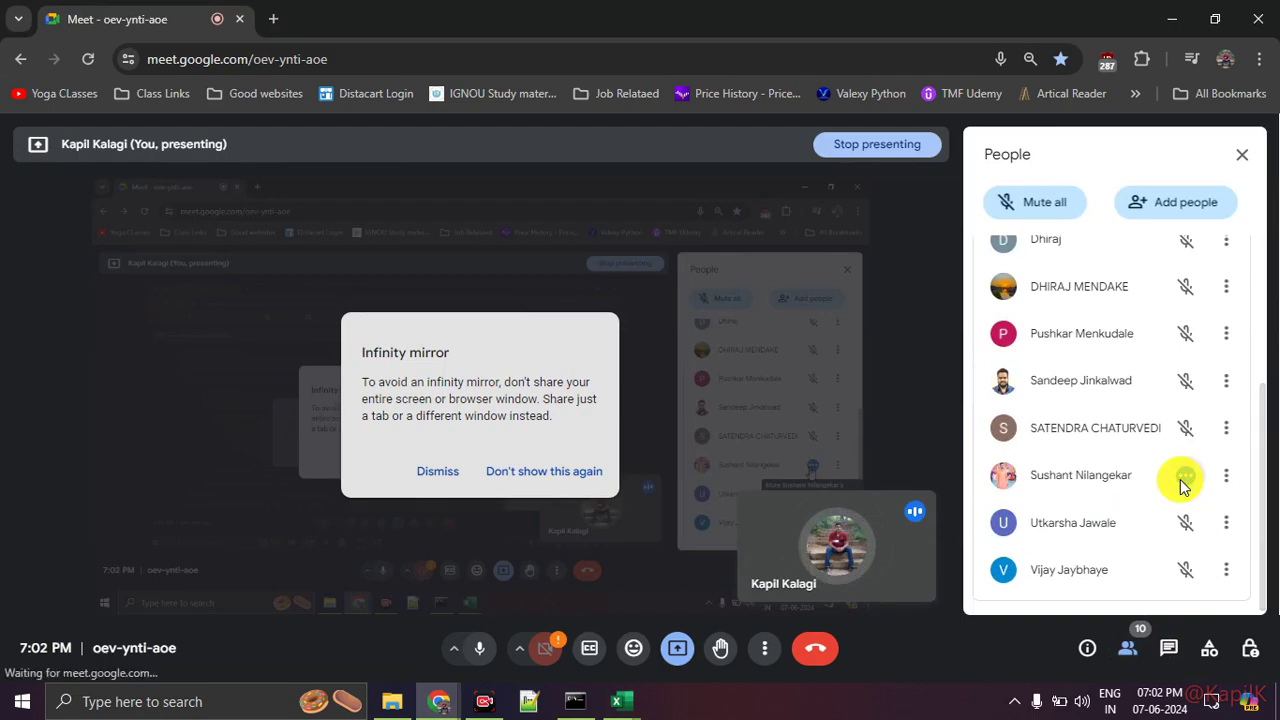
{"action": "left_click", "coordinate": [1183, 476]}
{"action": "left_click", "coordinate": [765, 440]}
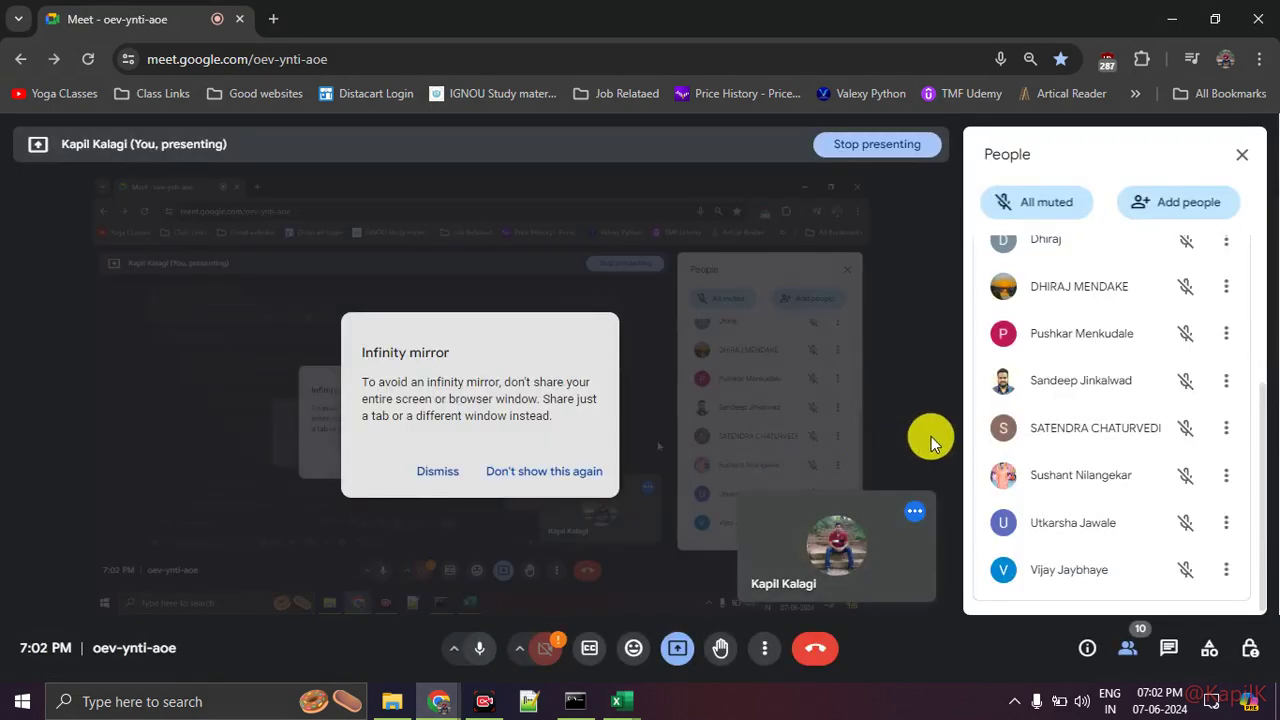
{"action": "key", "text": "alt+Tab"}
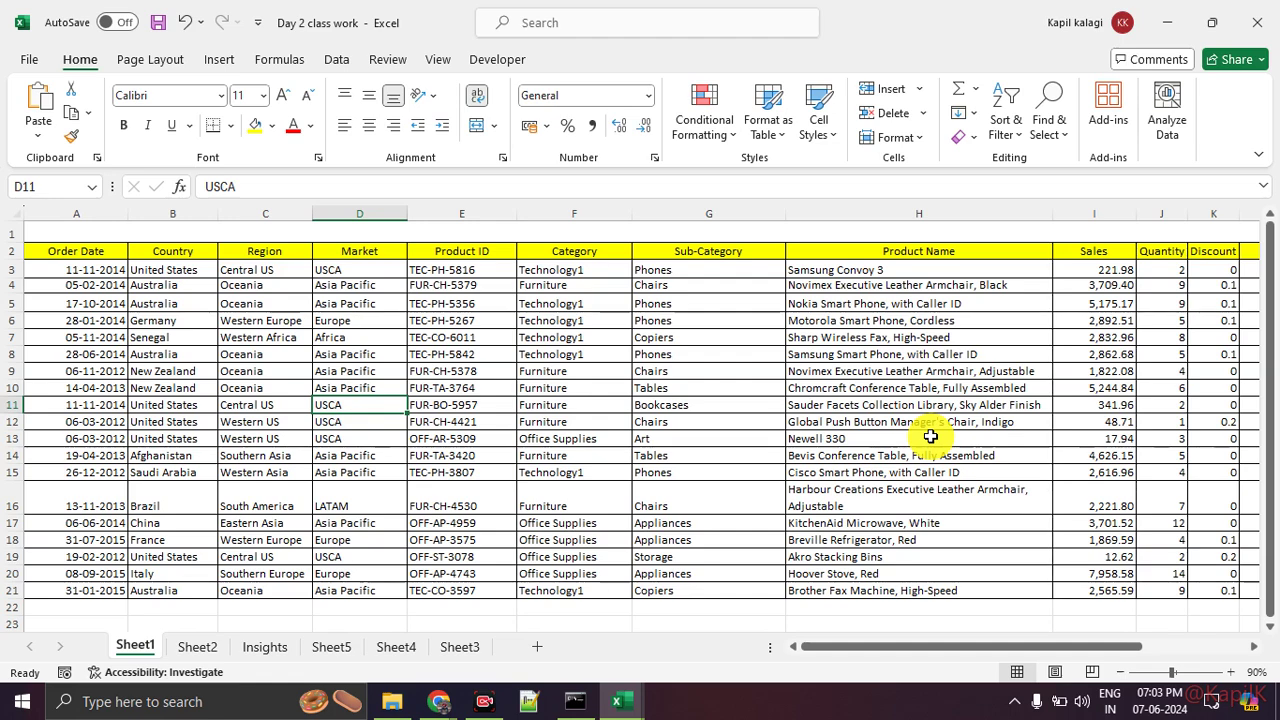
{"action": "key", "text": "alt+Tab"}
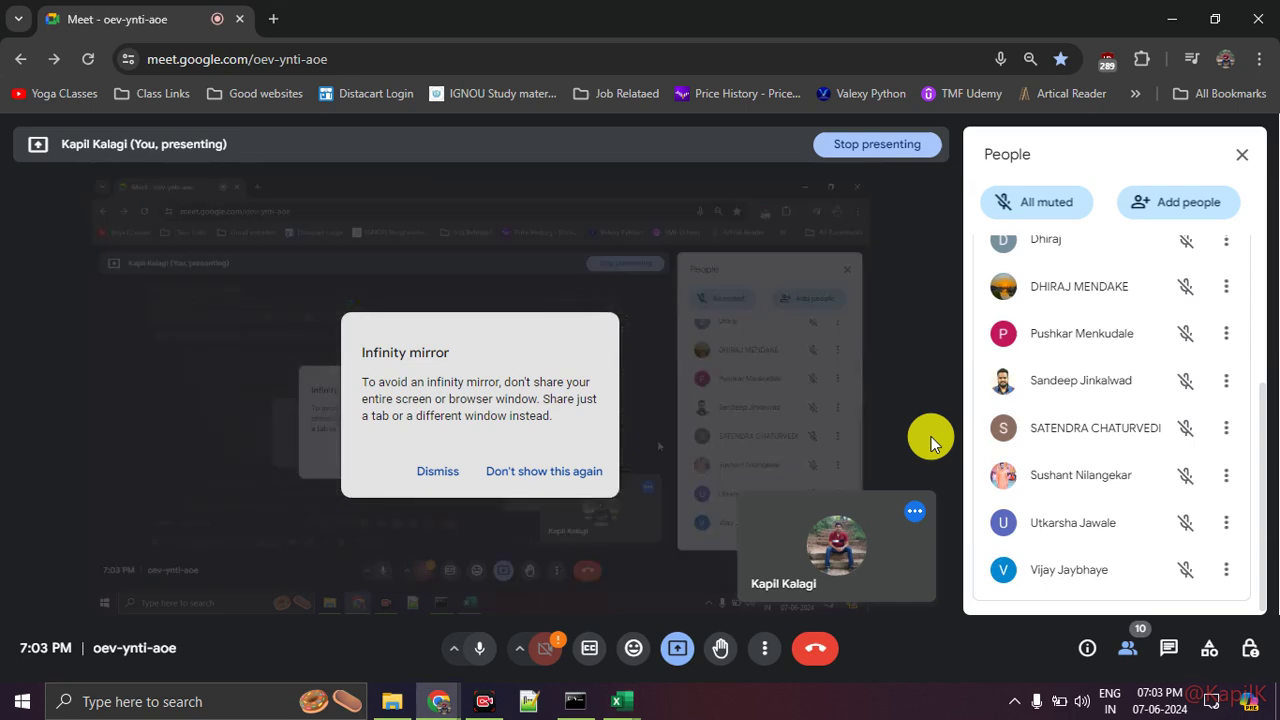
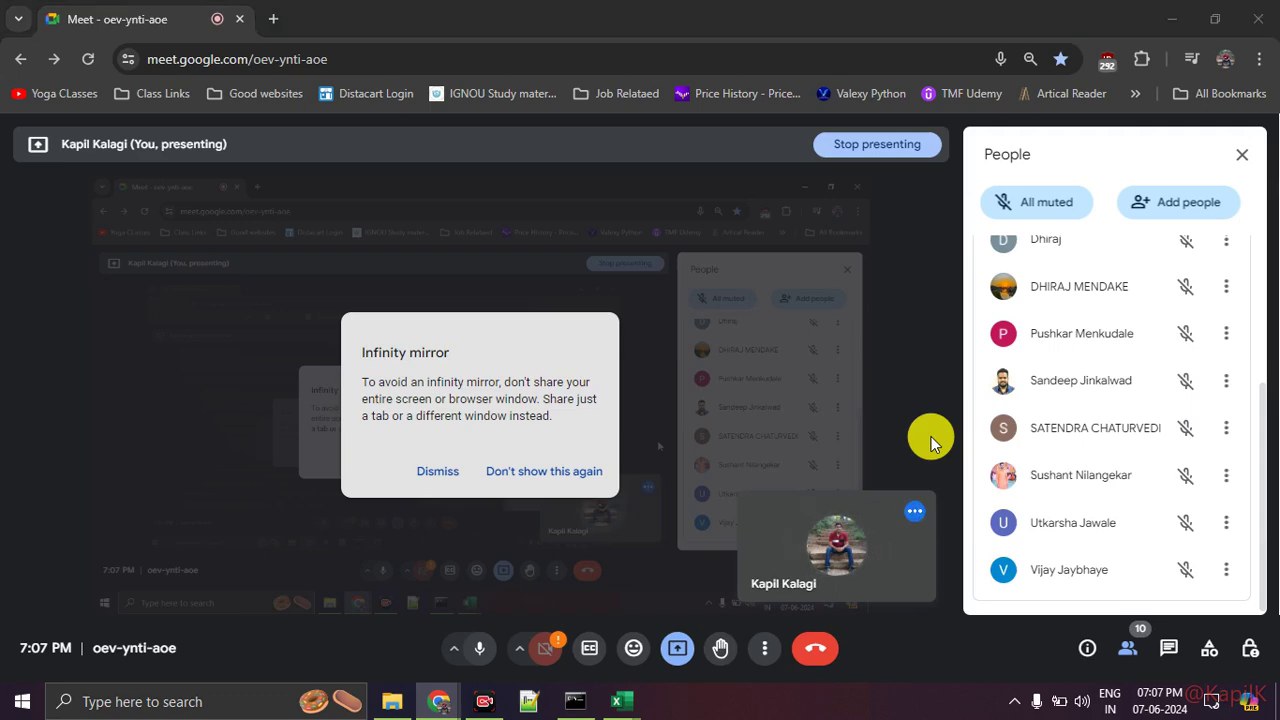
Step: Switch to the Day 2 class work workbook and point out the Europe, Asia Pacific and Australia entries
{"action": "key", "text": "alt+Tab"}
{"action": "left_click", "coordinate": [342, 320]}
{"action": "left_click", "coordinate": [342, 303]}
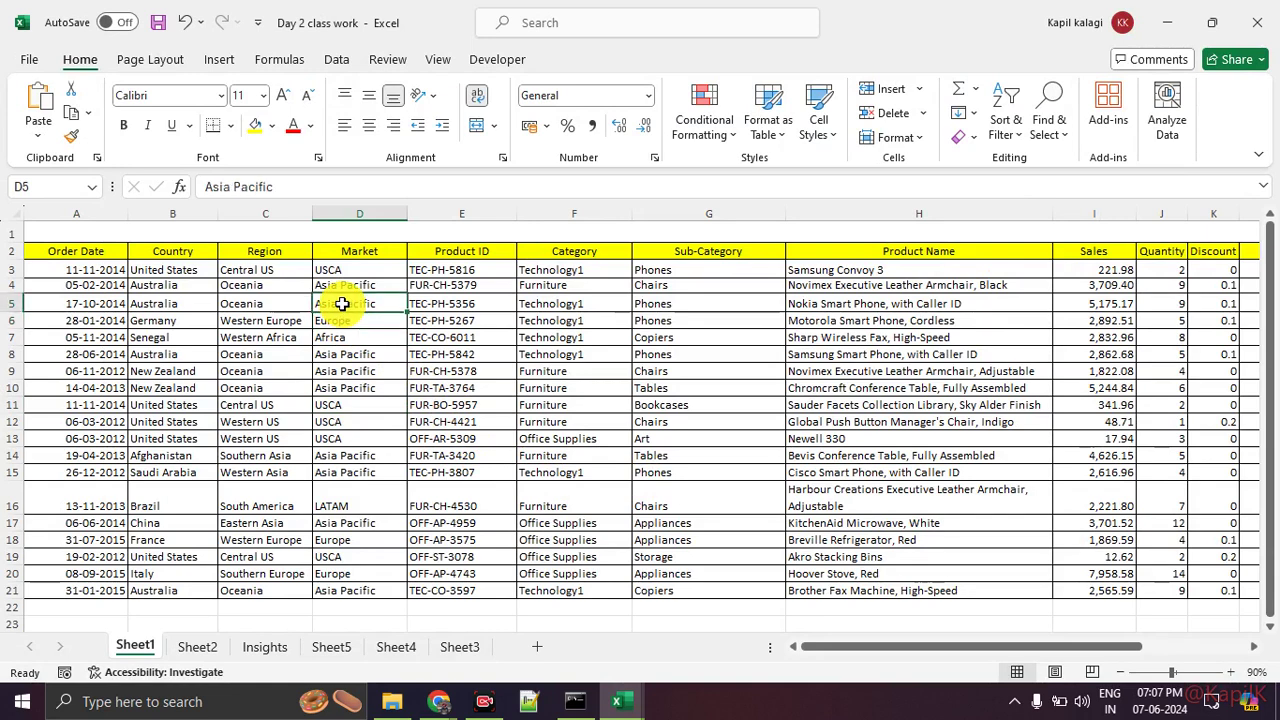
{"action": "left_click", "coordinate": [201, 301]}
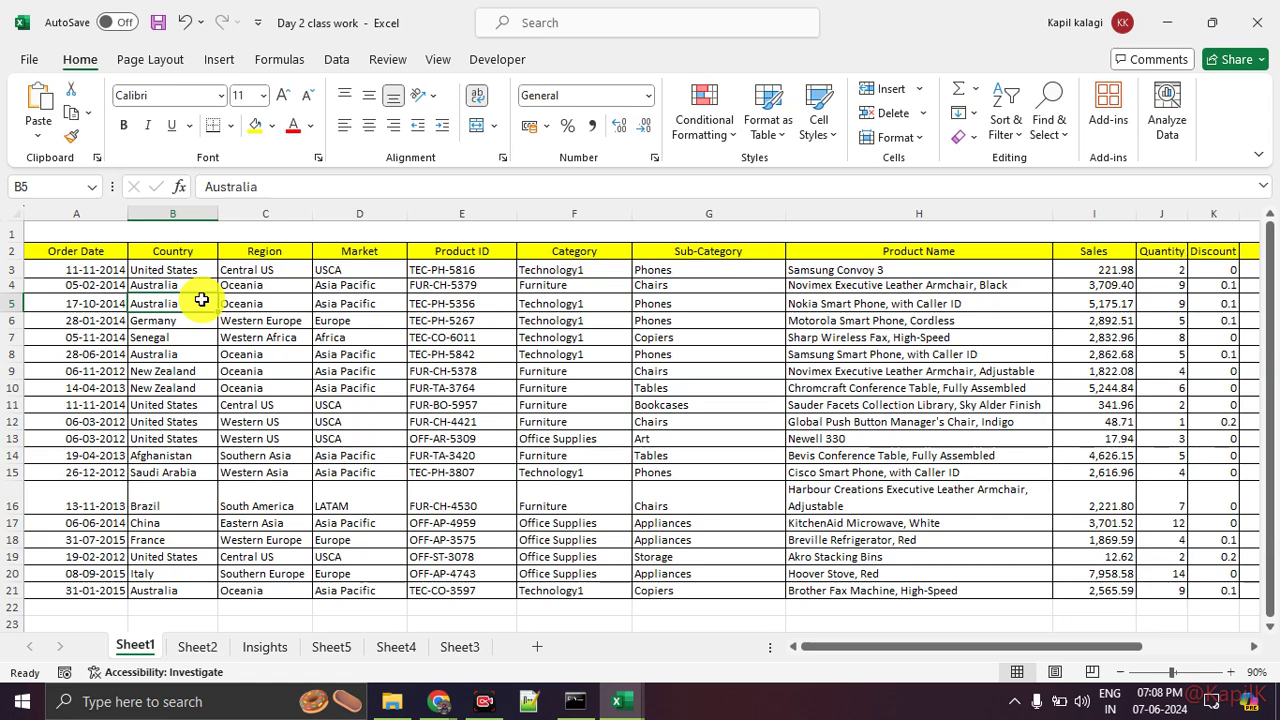
{"action": "left_click", "coordinate": [206, 368]}
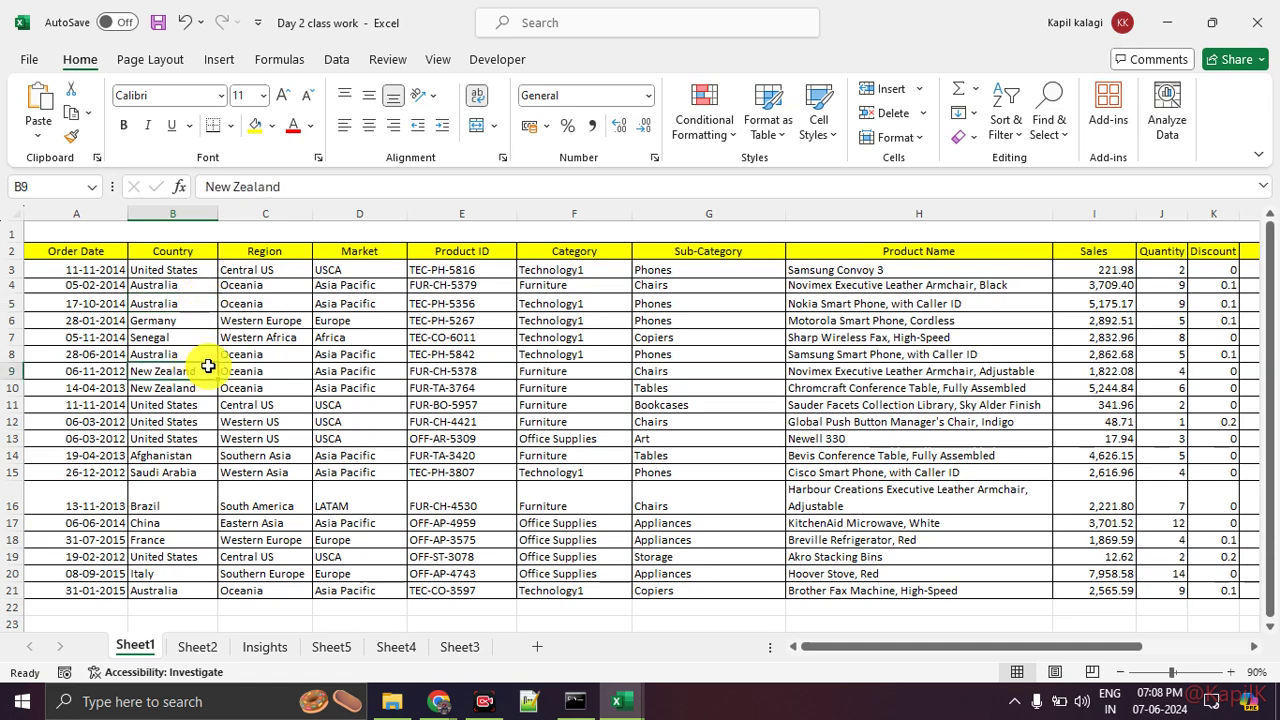
{"action": "left_click", "coordinate": [186, 436]}
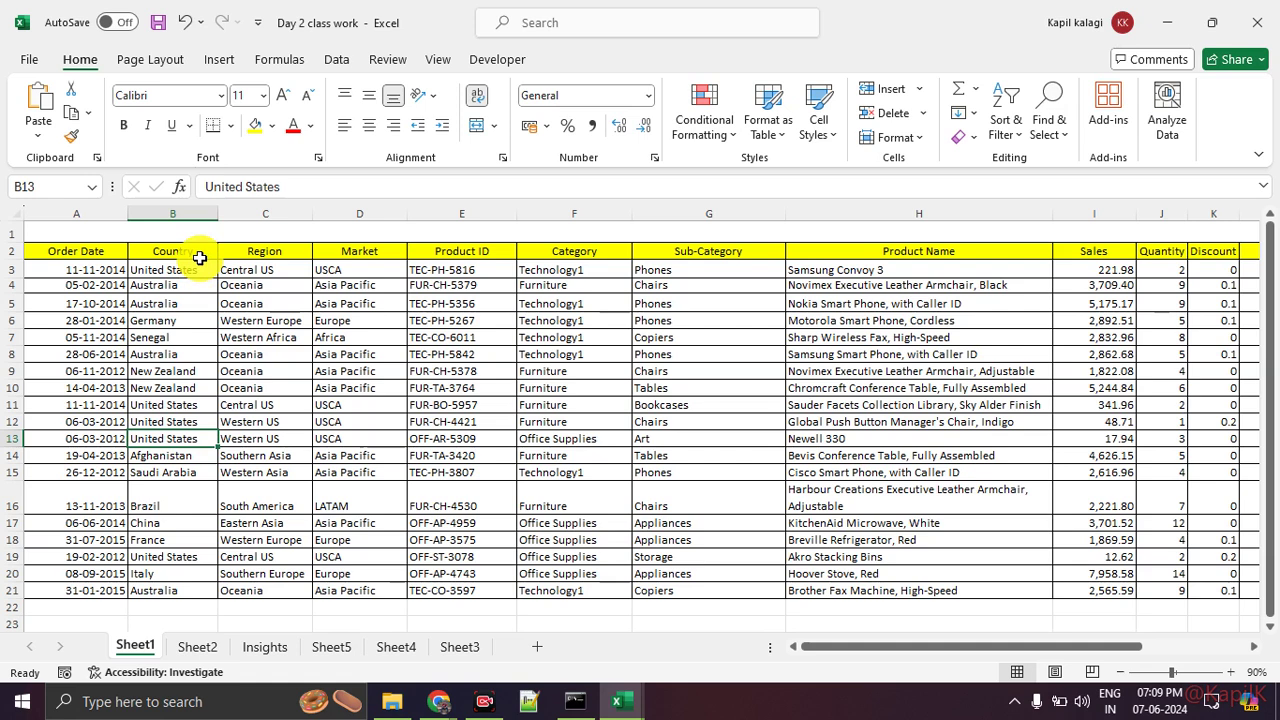
{"action": "left_click_drag", "start_coordinate": [200, 258], "coordinate": [363, 412]}
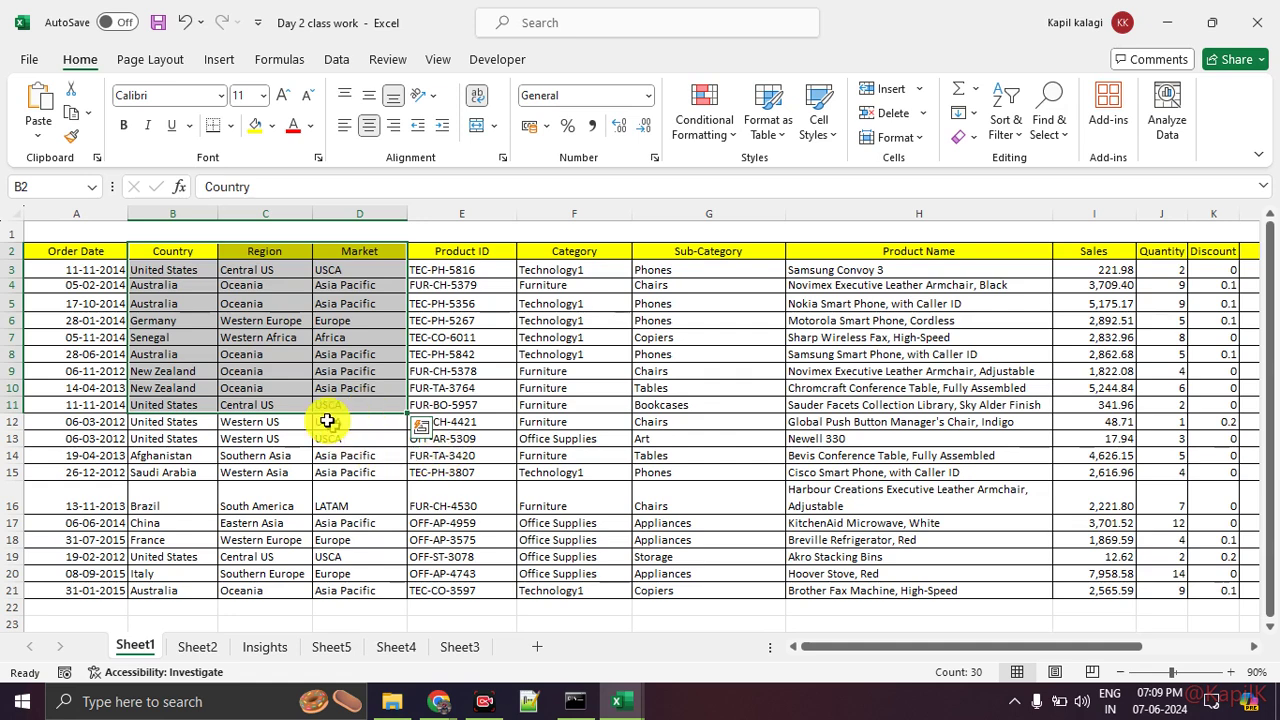
{"action": "left_click", "coordinate": [222, 360]}
{"action": "left_click", "coordinate": [190, 305]}
{"action": "left_click_drag", "start_coordinate": [190, 305], "coordinate": [194, 505]}
{"action": "left_click_drag", "start_coordinate": [263, 358], "coordinate": [264, 524]}
{"action": "left_click_drag", "start_coordinate": [339, 372], "coordinate": [349, 482]}
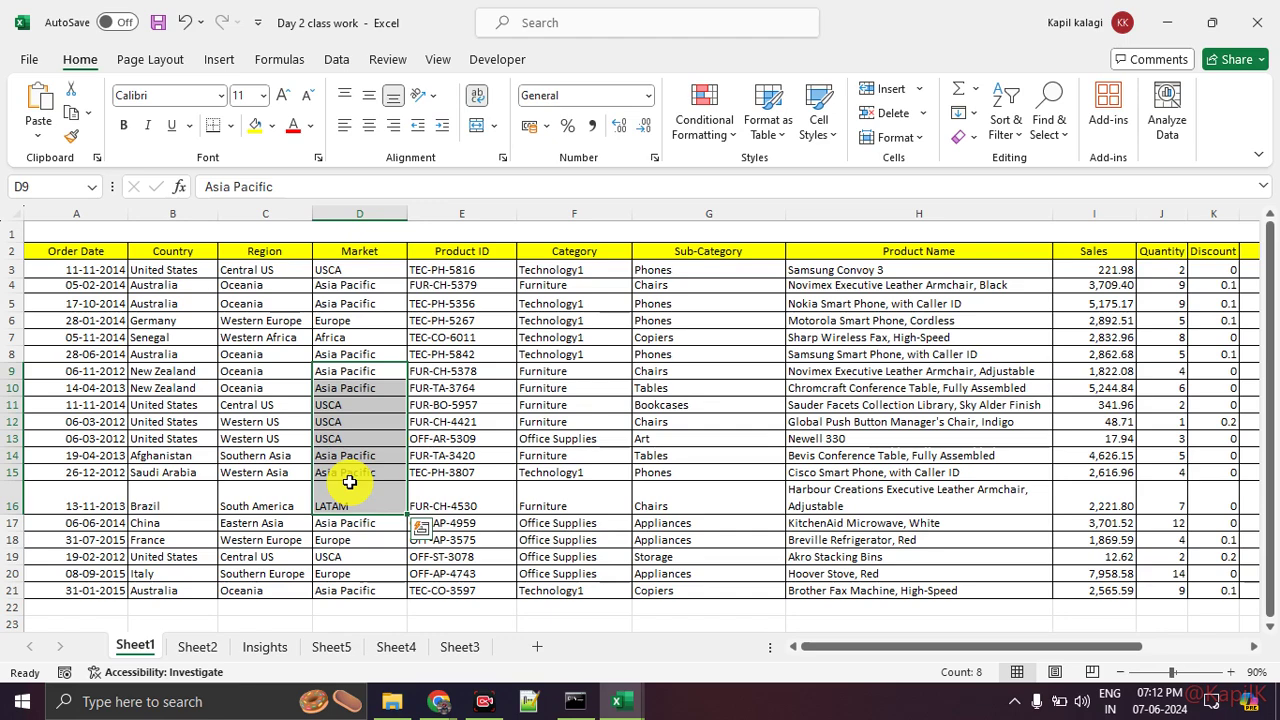
{"action": "left_click_drag", "start_coordinate": [100, 270], "coordinate": [709, 436]}
{"action": "left_click", "coordinate": [385, 365]}
{"action": "left_click", "coordinate": [76, 251]}
{"action": "left_click_drag", "start_coordinate": [160, 285], "coordinate": [160, 405]}
{"action": "left_click_drag", "start_coordinate": [265, 405], "coordinate": [251, 472]}
{"action": "left_click_drag", "start_coordinate": [160, 354], "coordinate": [160, 388]}
{"action": "left_click_drag", "start_coordinate": [345, 337], "coordinate": [452, 367]}
{"action": "left_click_drag", "start_coordinate": [574, 354], "coordinate": [594, 404]}
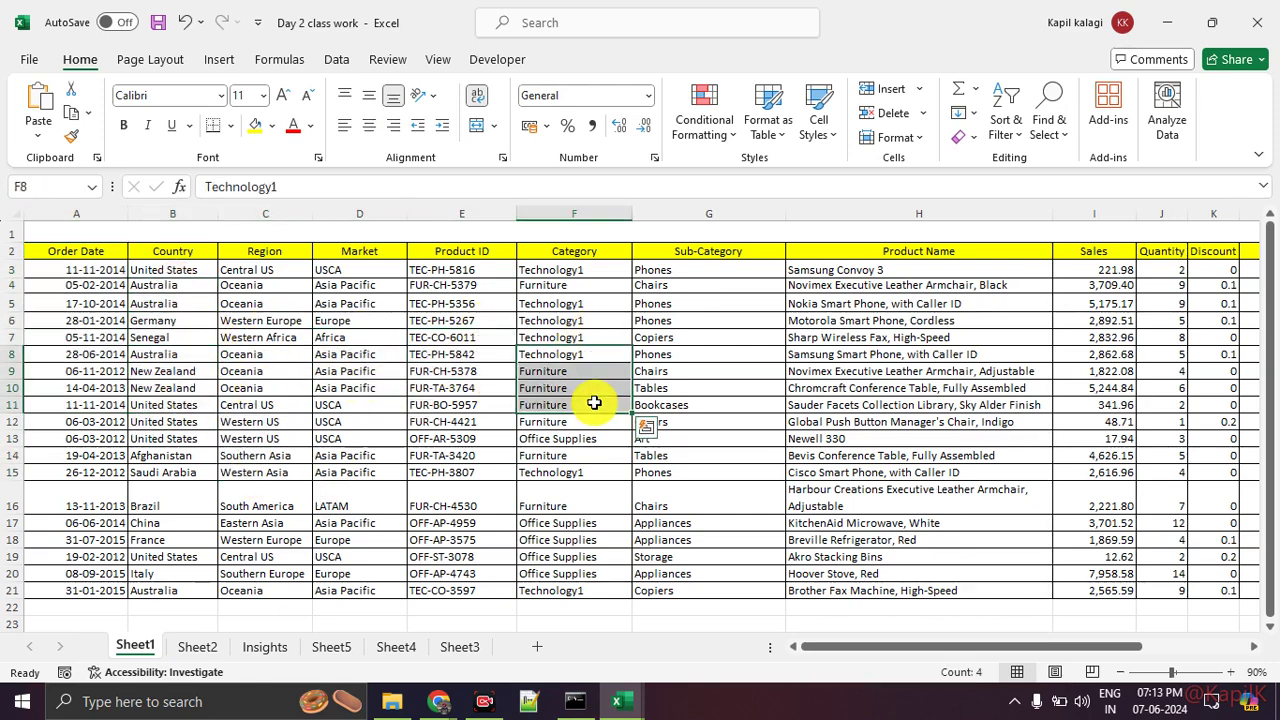
{"action": "left_click_drag", "start_coordinate": [831, 645], "coordinate": [360, 468]}
{"action": "left_click_drag", "start_coordinate": [106, 269], "coordinate": [100, 343]}
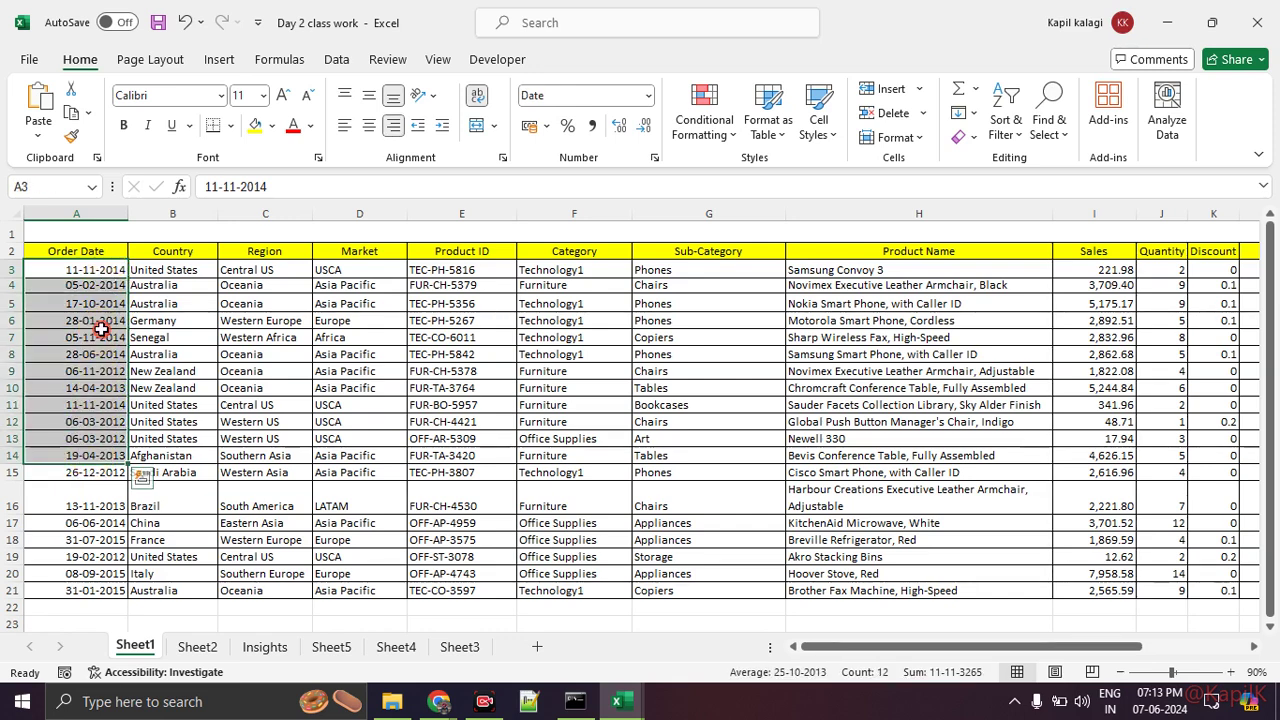
{"action": "left_click", "coordinate": [100, 343]}
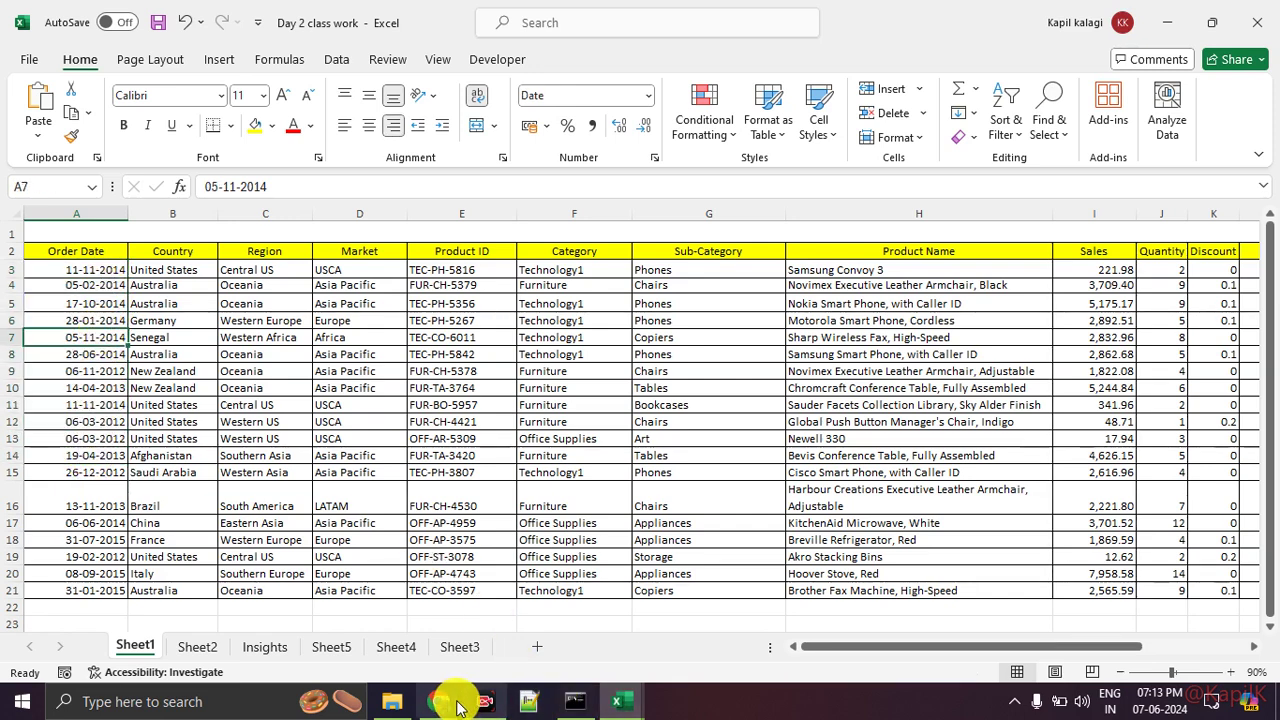
Step: Bring the Meet call forward and admit the waiting participant from the People panel
{"action": "mouse_move", "coordinate": [445, 705]}
{"action": "left_click", "coordinate": [351, 620]}
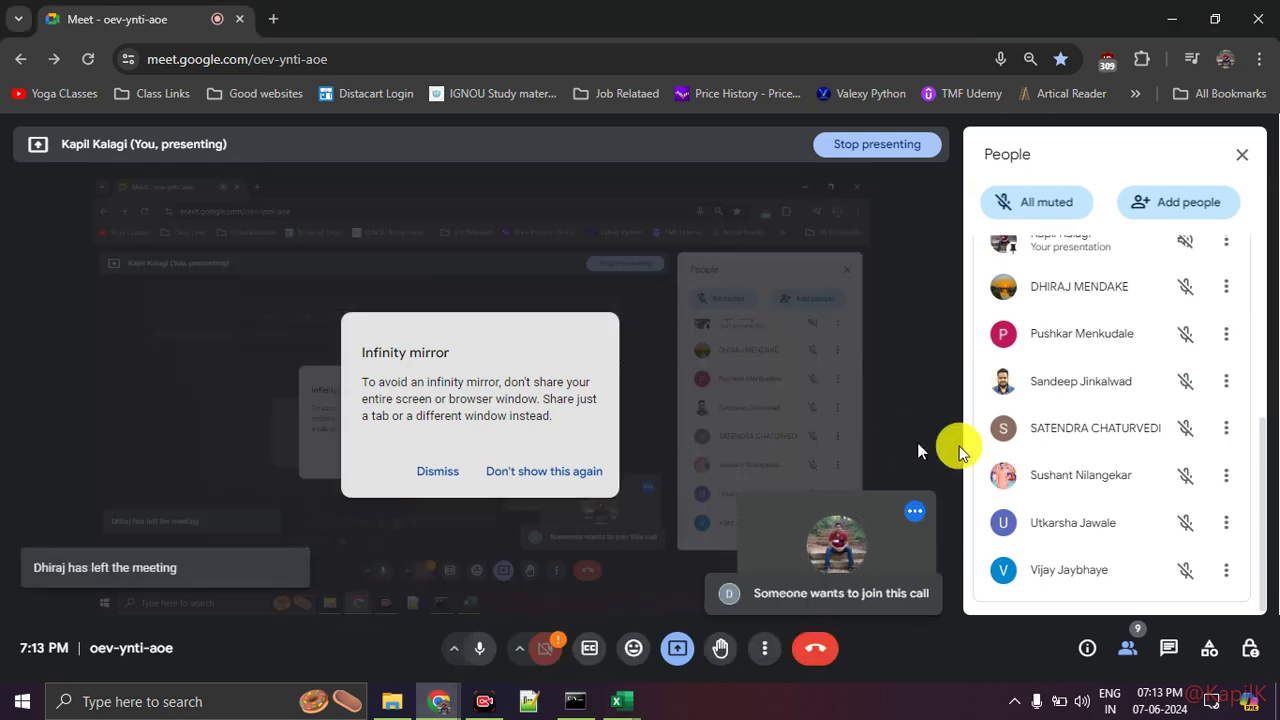
{"action": "scroll", "coordinate": [1060, 464], "scroll_direction": "up", "scroll_amount": 4}
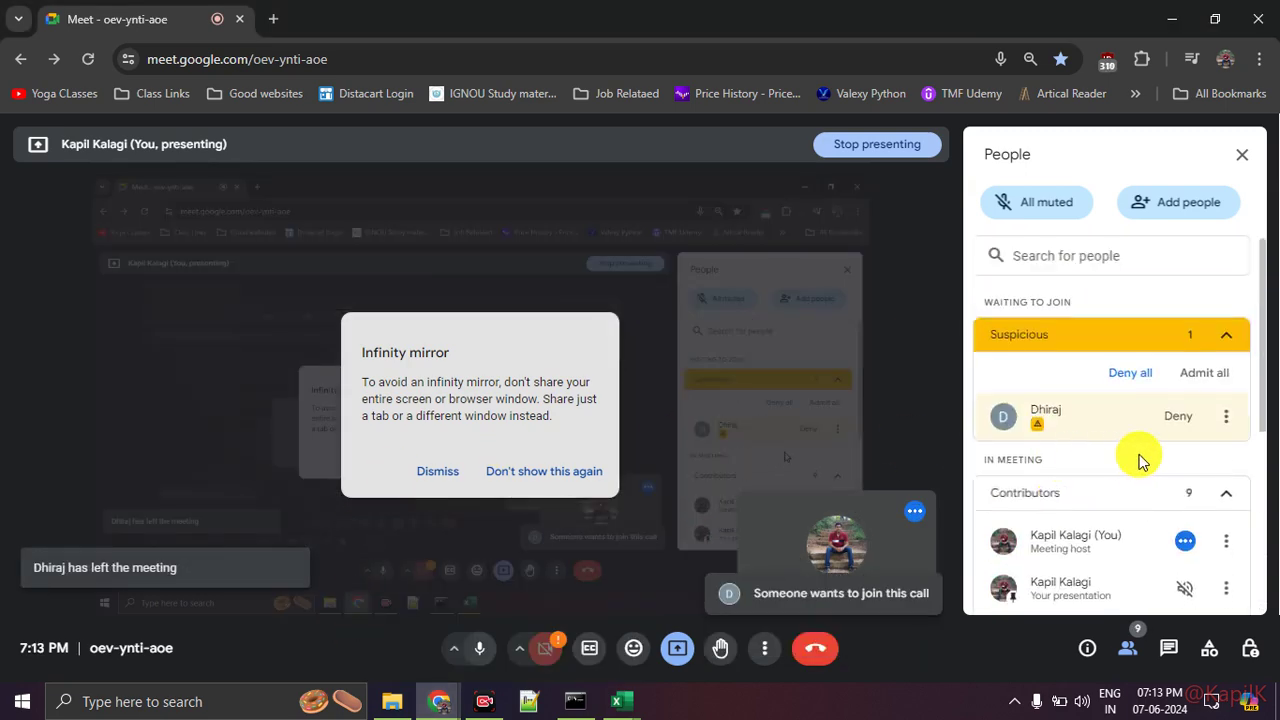
{"action": "left_click", "coordinate": [1192, 374]}
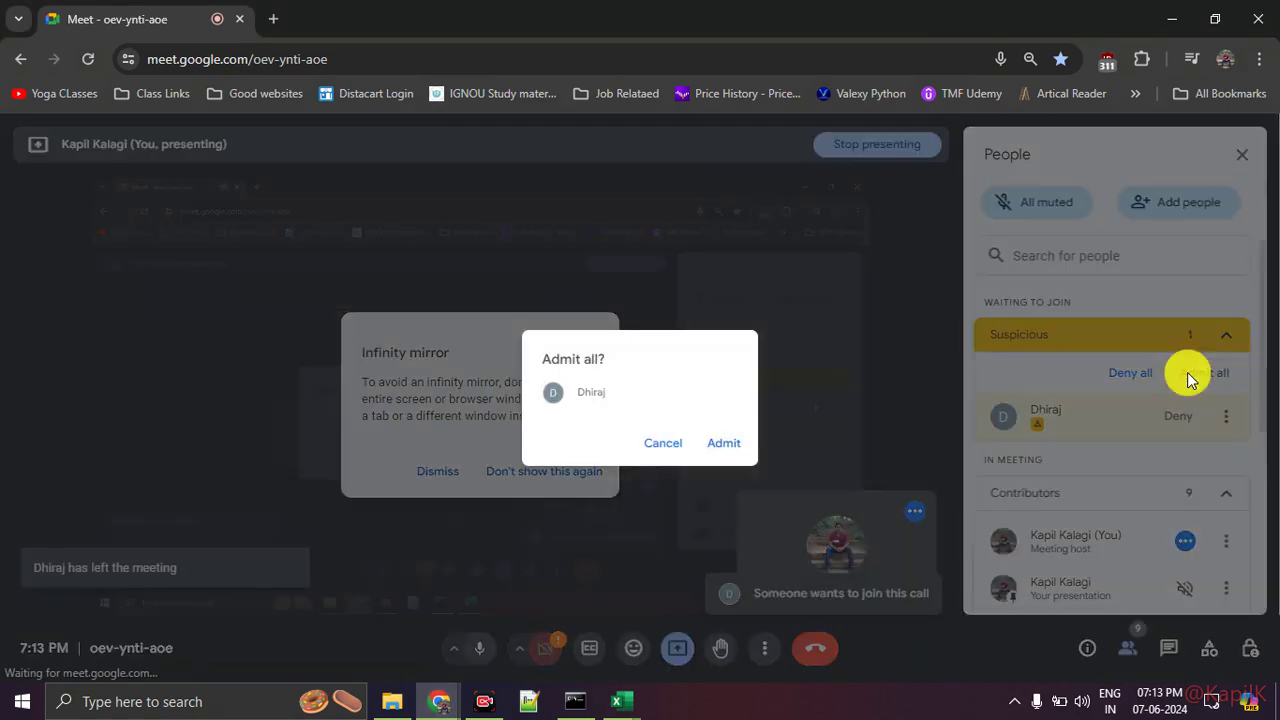
{"action": "left_click", "coordinate": [735, 443]}
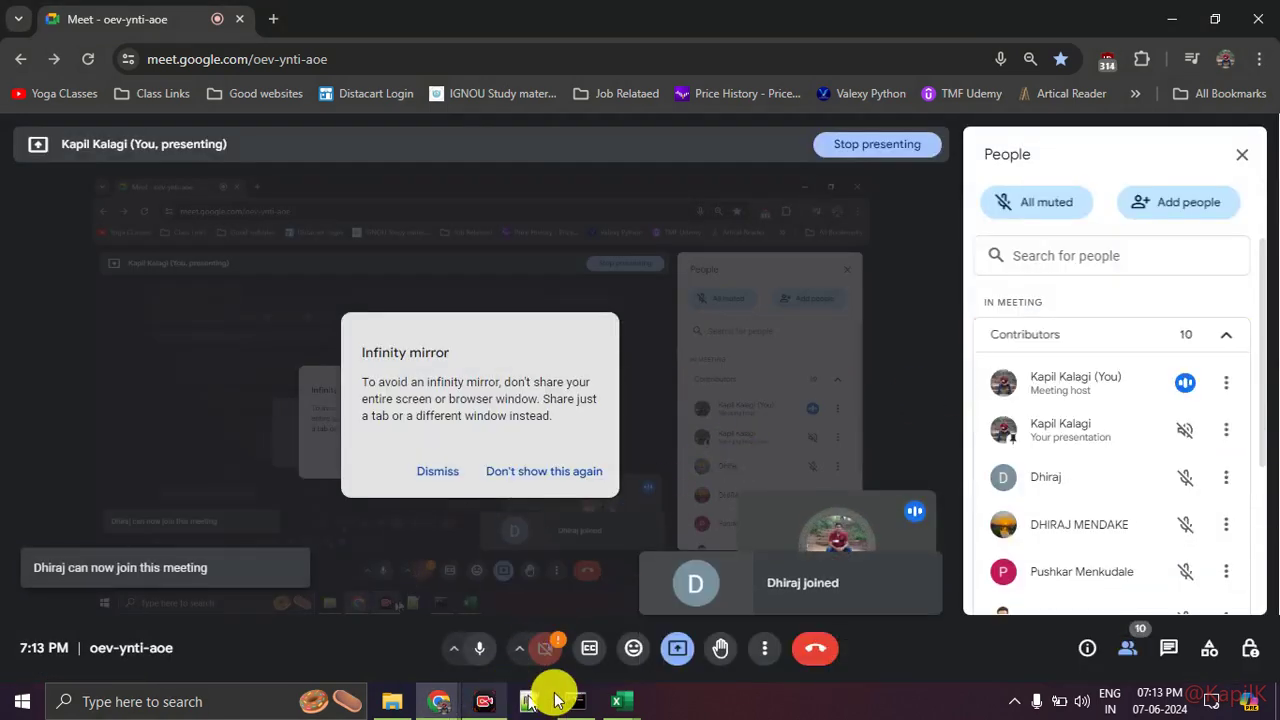
Step: Close Day 2 Inclass Practise without saving, then select A2:B21 in Day 2 class work
{"action": "mouse_move", "coordinate": [620, 700]}
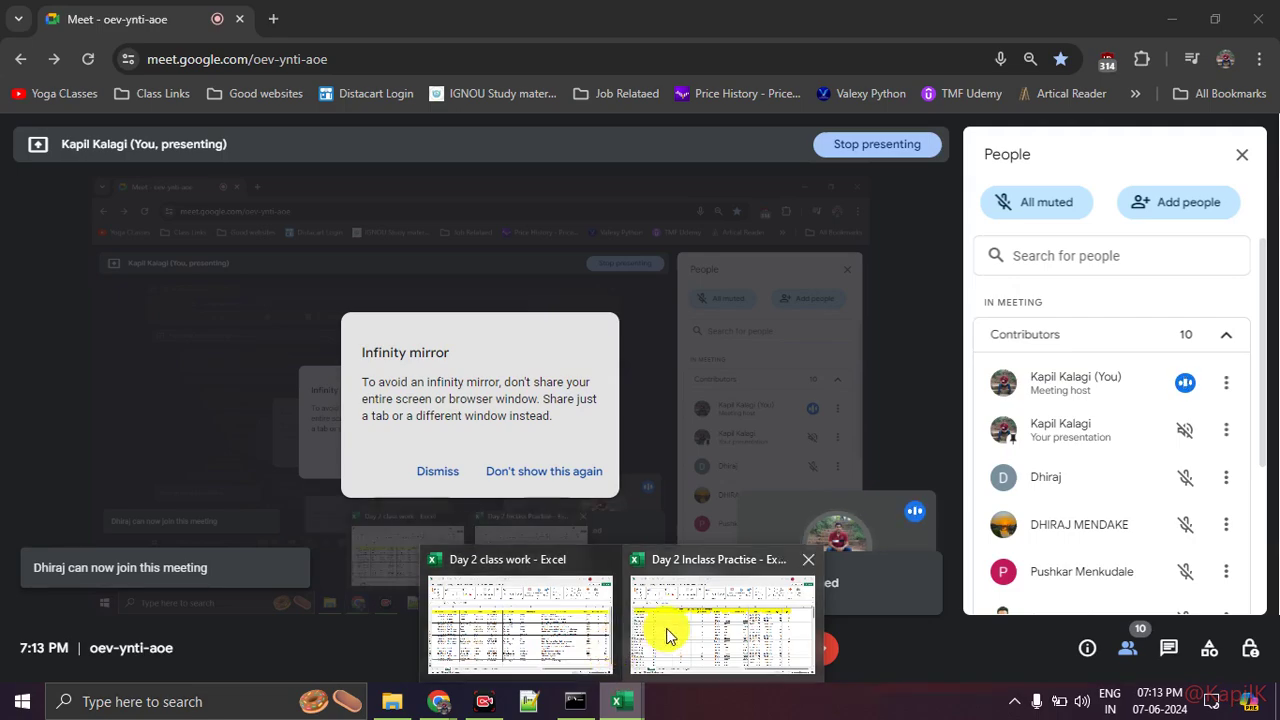
{"action": "mouse_move", "coordinate": [669, 634]}
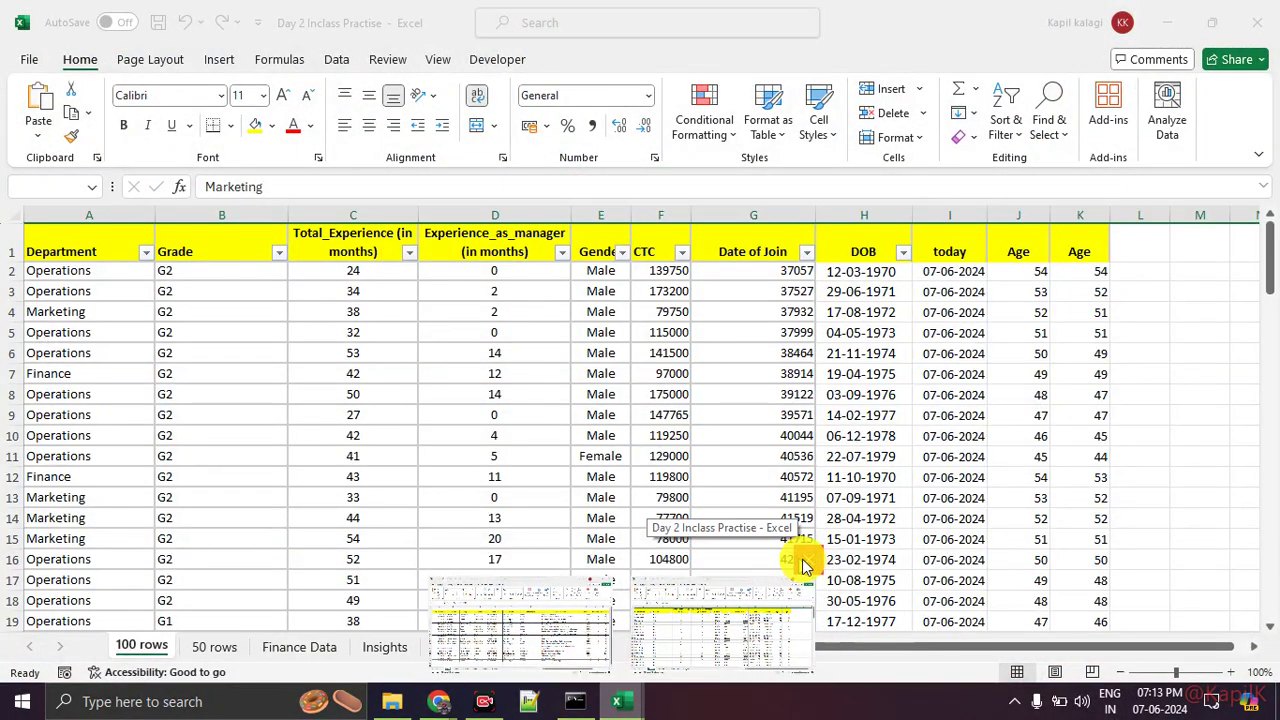
{"action": "left_click", "coordinate": [800, 563]}
{"action": "left_click", "coordinate": [722, 486]}
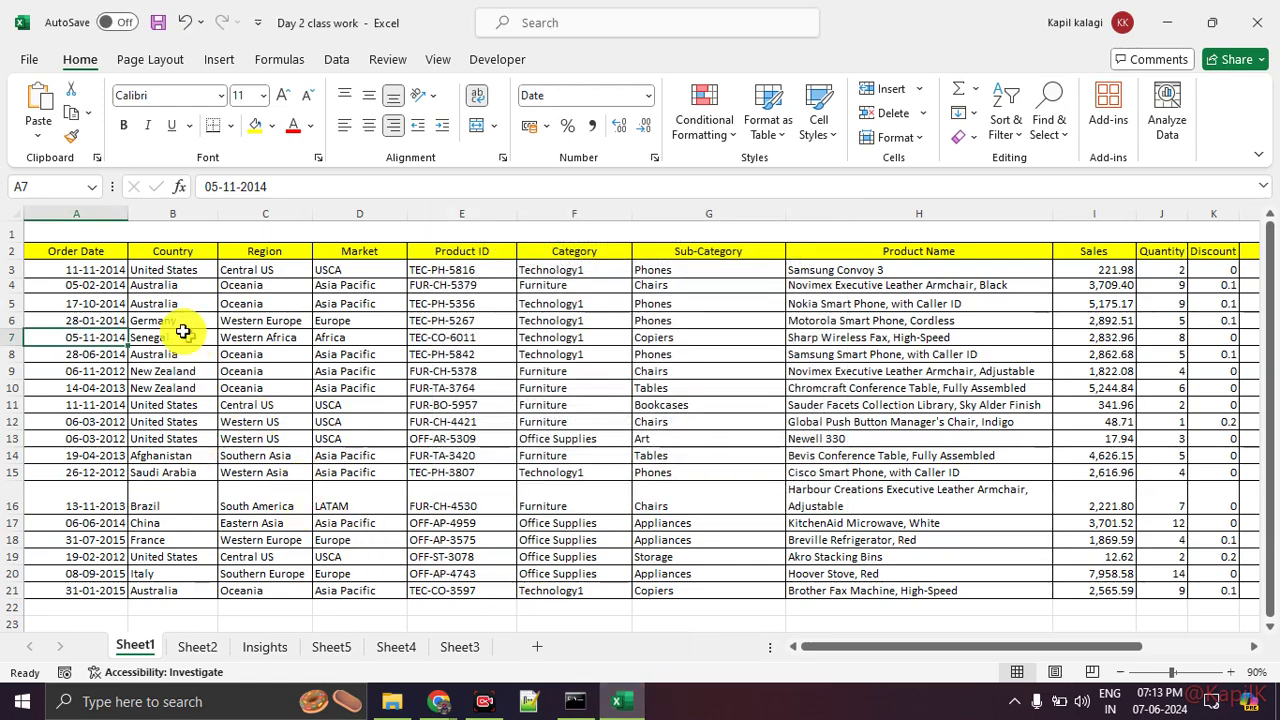
{"action": "left_click_drag", "start_coordinate": [100, 251], "coordinate": [221, 590]}
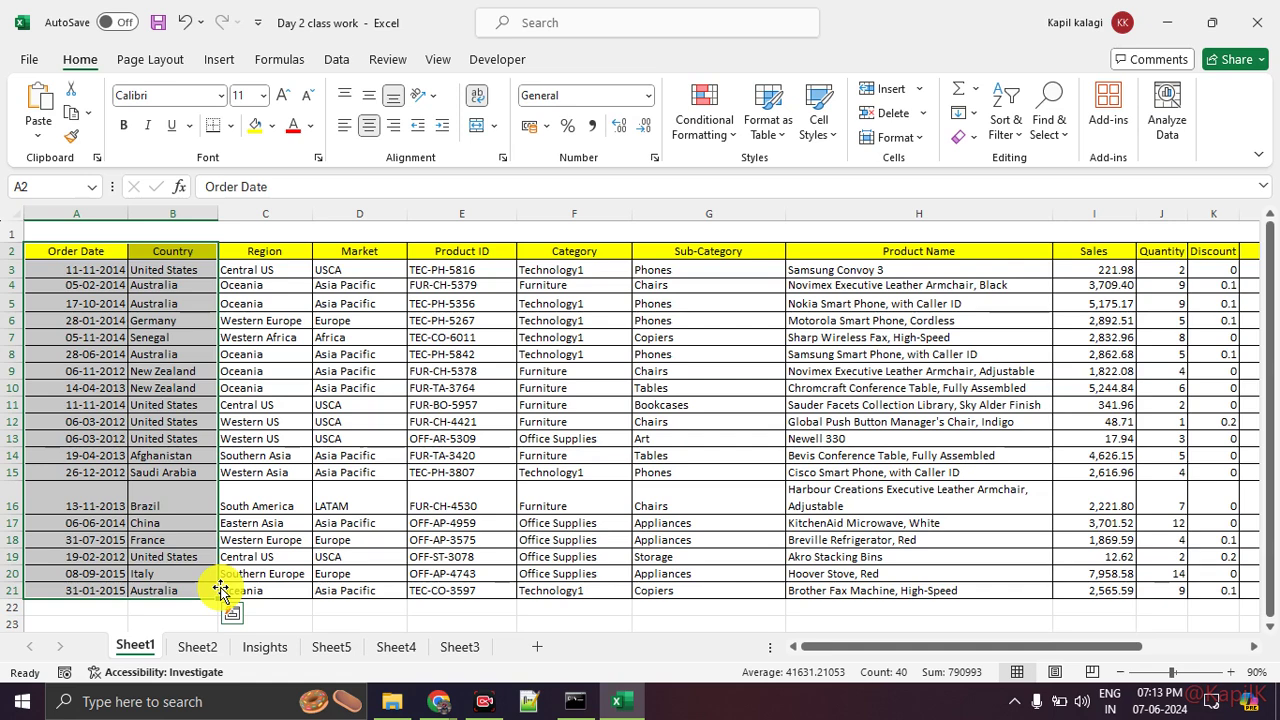
{"action": "left_click", "coordinate": [232, 455]}
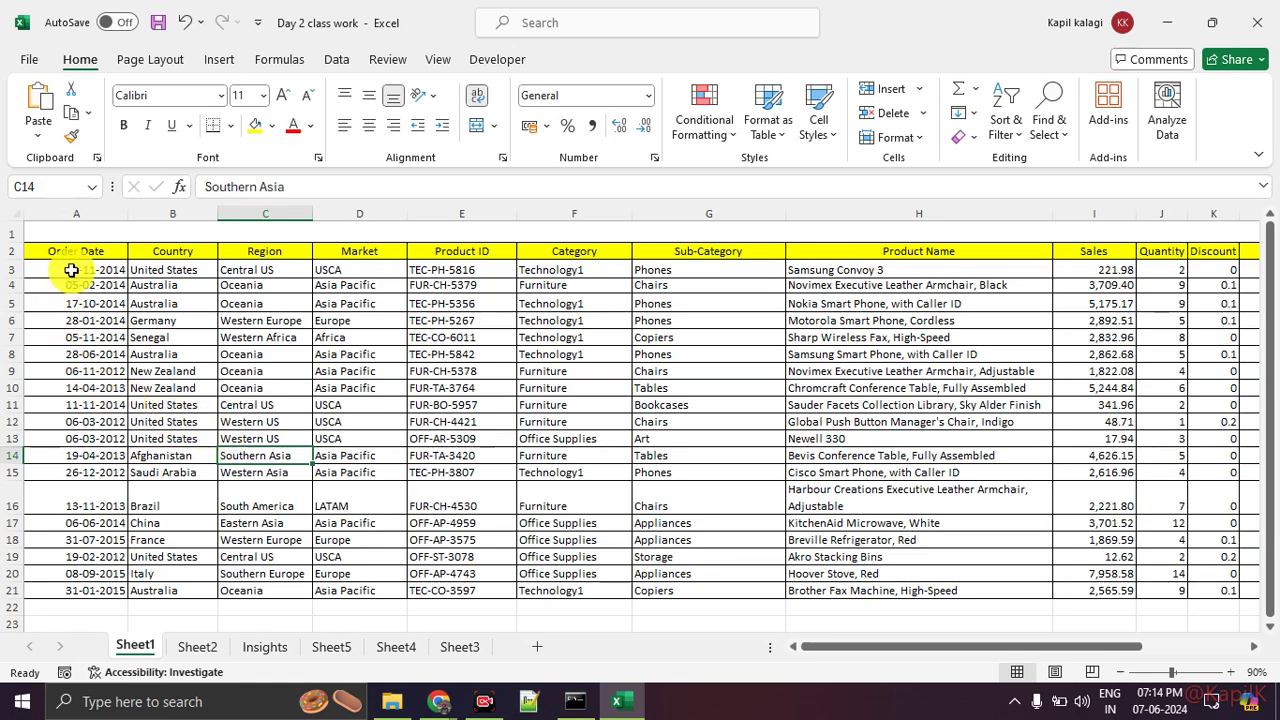
{"action": "left_click_drag", "start_coordinate": [71, 270], "coordinate": [76, 516]}
{"action": "left_click", "coordinate": [77, 320]}
{"action": "left_click_drag", "start_coordinate": [77, 266], "coordinate": [84, 415]}
{"action": "left_click", "coordinate": [90, 285]}
{"action": "left_click", "coordinate": [92, 303]}
{"action": "left_click", "coordinate": [95, 322]}
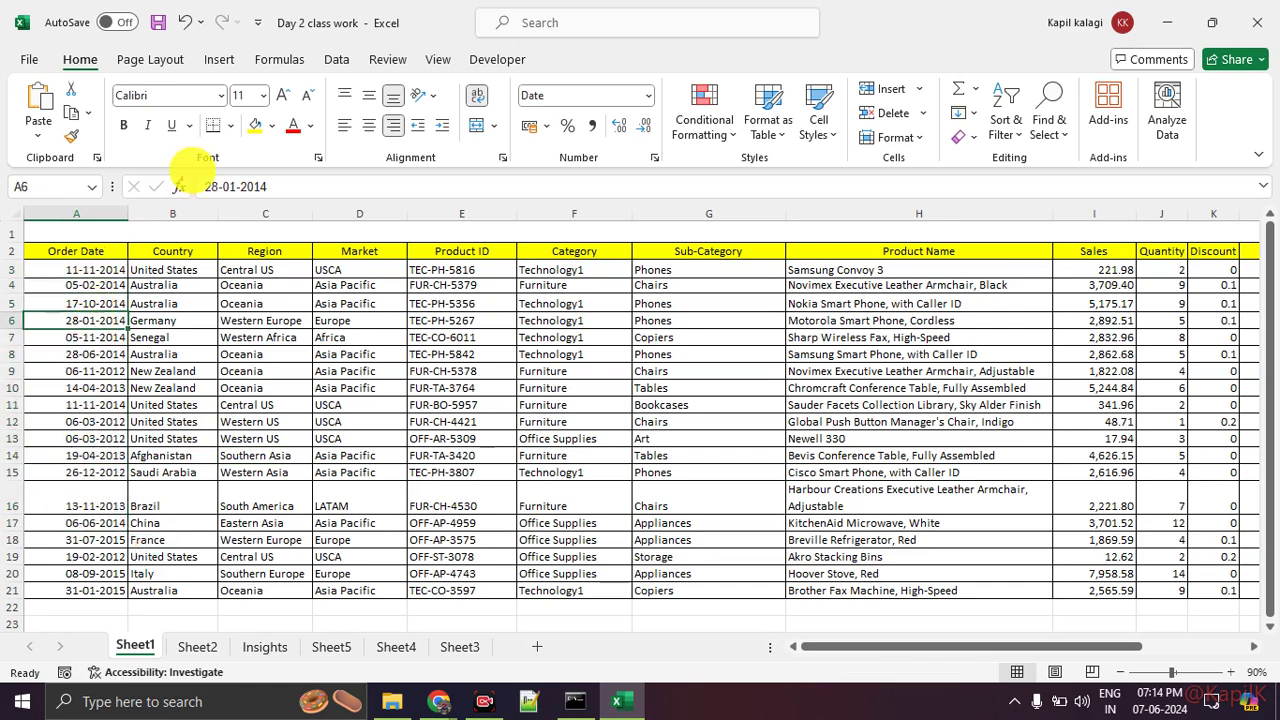
{"action": "left_click_drag", "start_coordinate": [228, 150], "coordinate": [220, 155]}
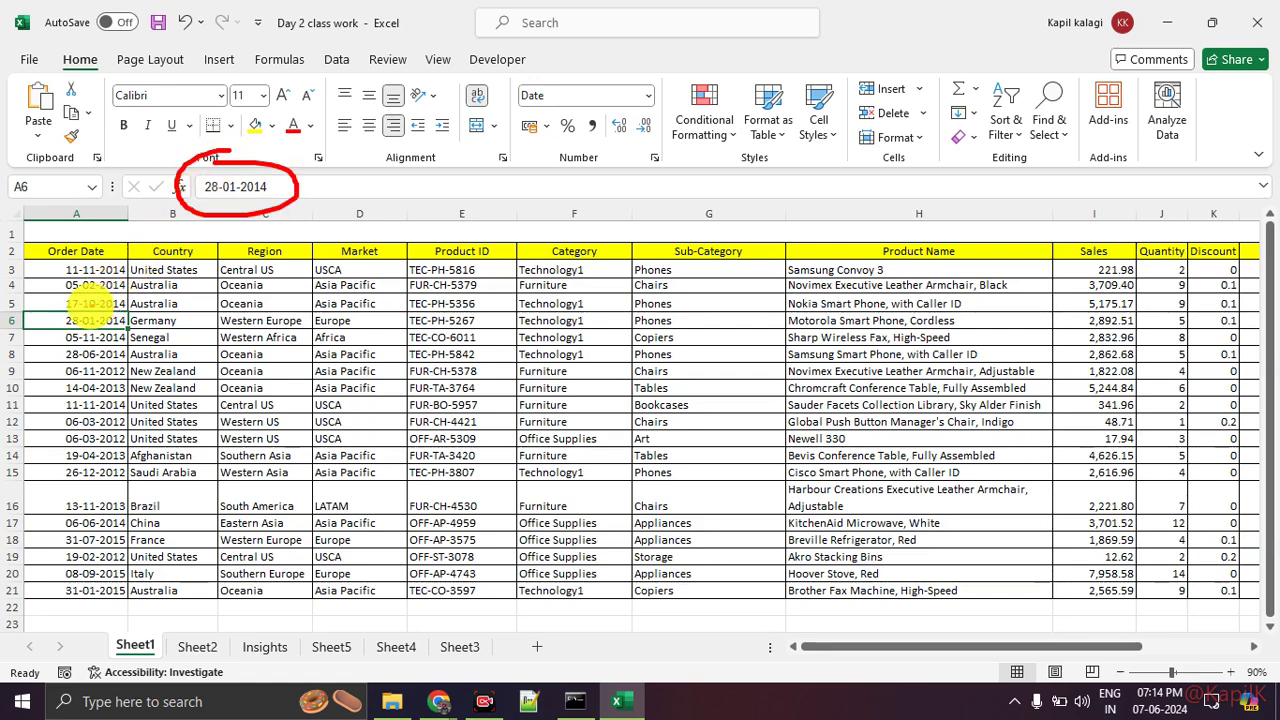
{"action": "left_click", "coordinate": [88, 338]}
{"action": "left_click", "coordinate": [87, 372]}
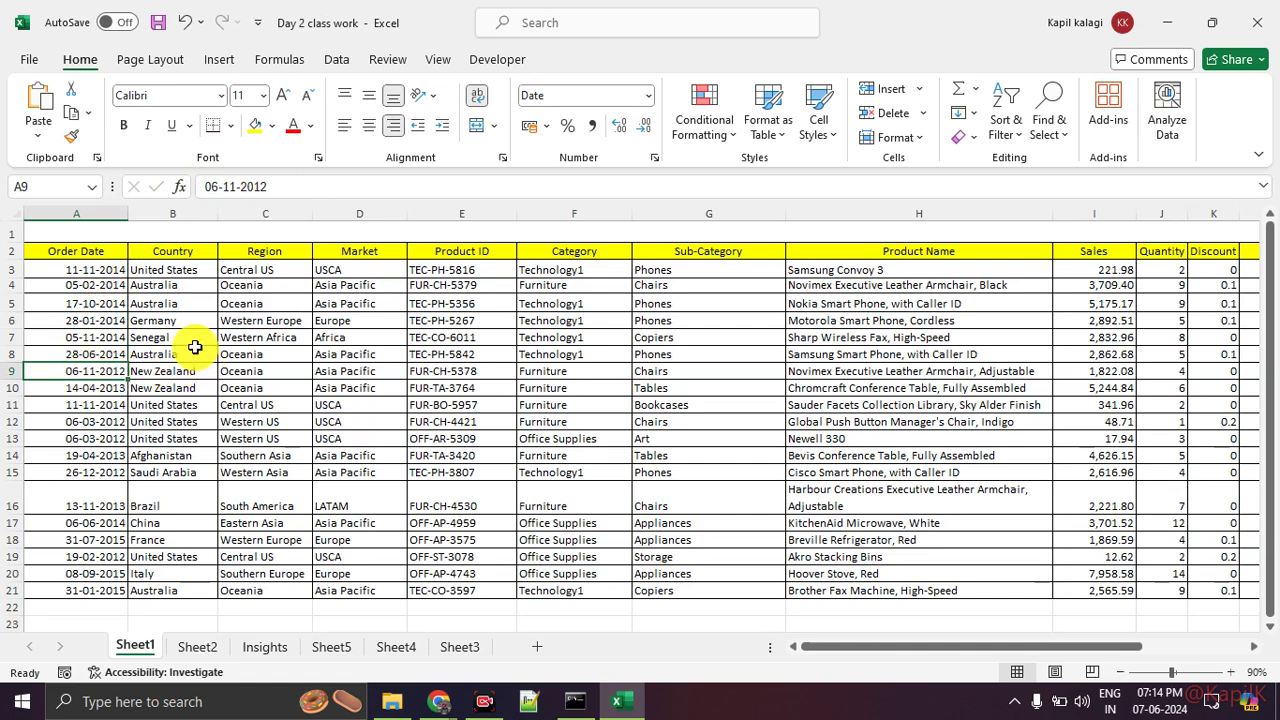
{"action": "left_click", "coordinate": [187, 268]}
{"action": "left_click_drag", "start_coordinate": [187, 268], "coordinate": [176, 552]}
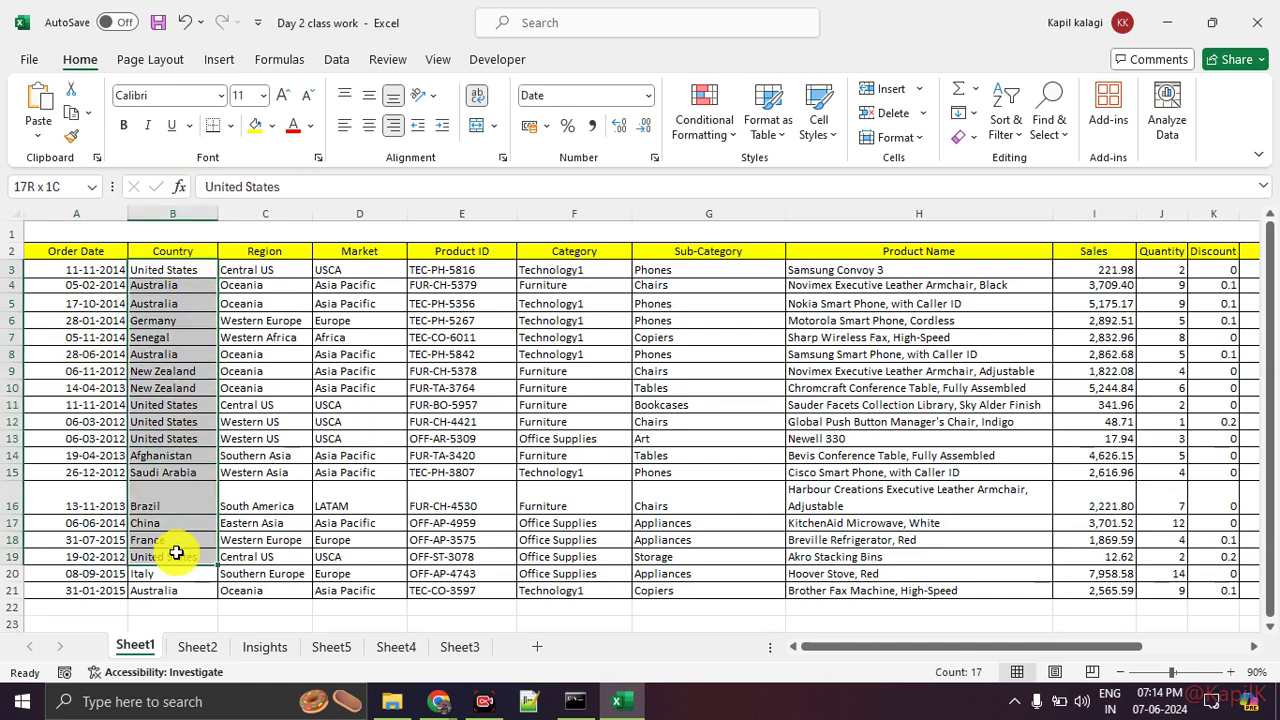
{"action": "left_click", "coordinate": [168, 350]}
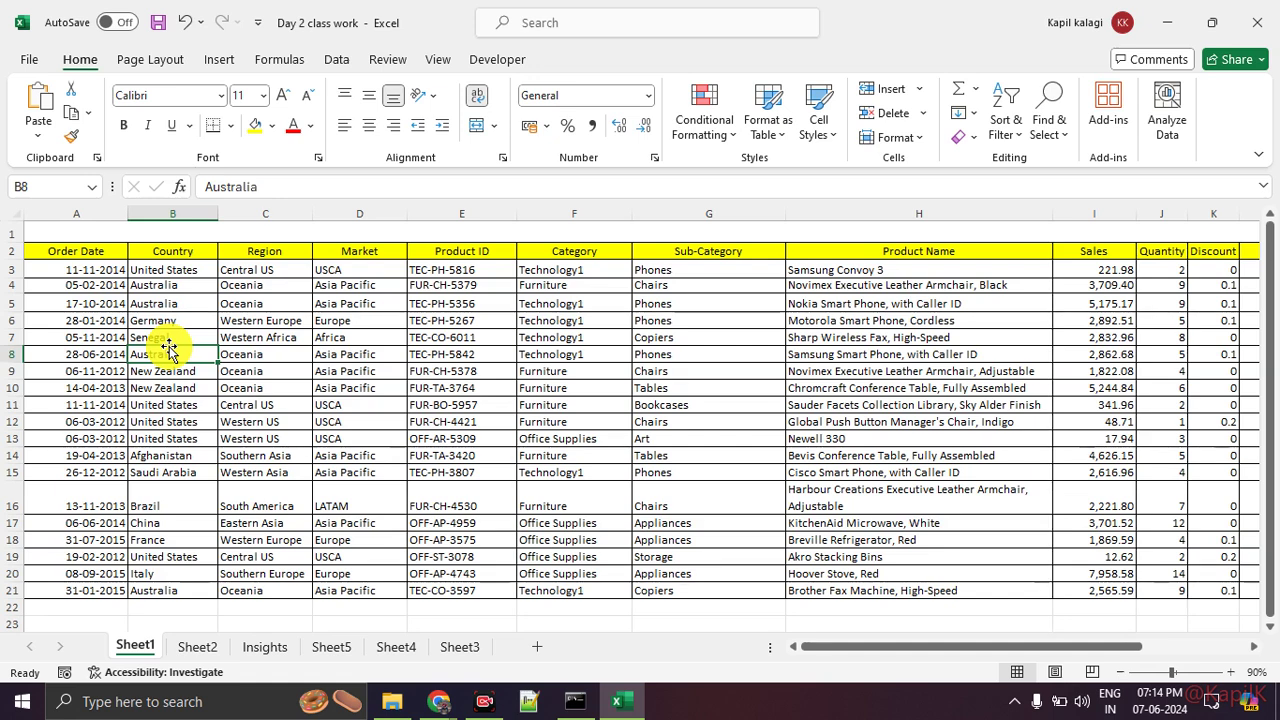
{"action": "left_click", "coordinate": [186, 268]}
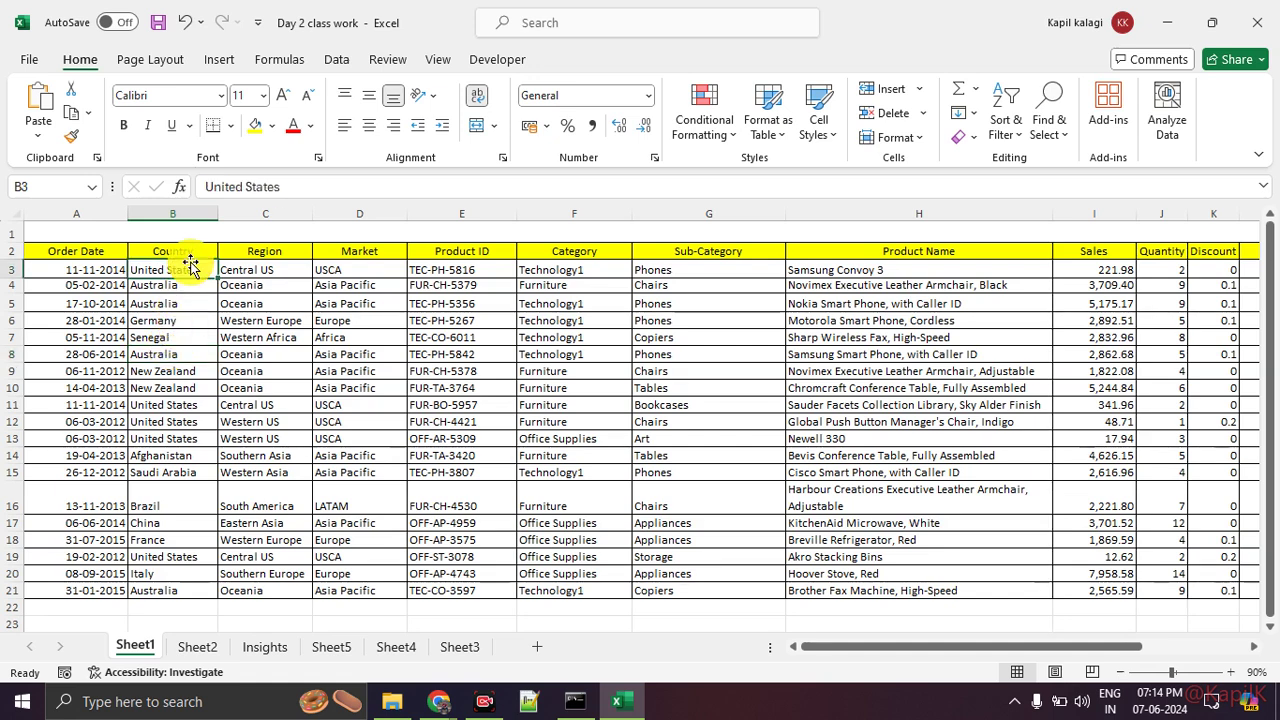
{"action": "left_click", "coordinate": [186, 320]}
{"action": "left_click_drag", "start_coordinate": [191, 268], "coordinate": [180, 590]}
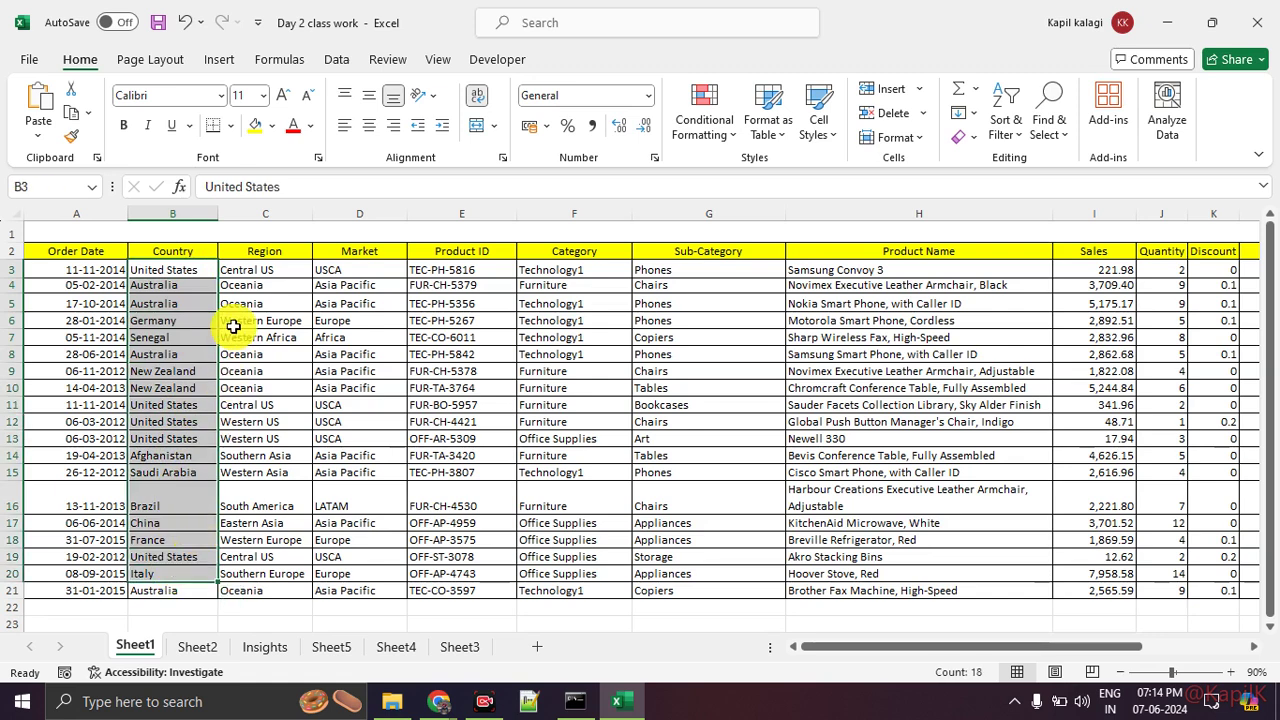
{"action": "left_click_drag", "start_coordinate": [240, 303], "coordinate": [251, 523]}
{"action": "left_click_drag", "start_coordinate": [330, 320], "coordinate": [322, 540]}
{"action": "left_click_drag", "start_coordinate": [424, 307], "coordinate": [438, 505]}
{"action": "left_click", "coordinate": [471, 372]}
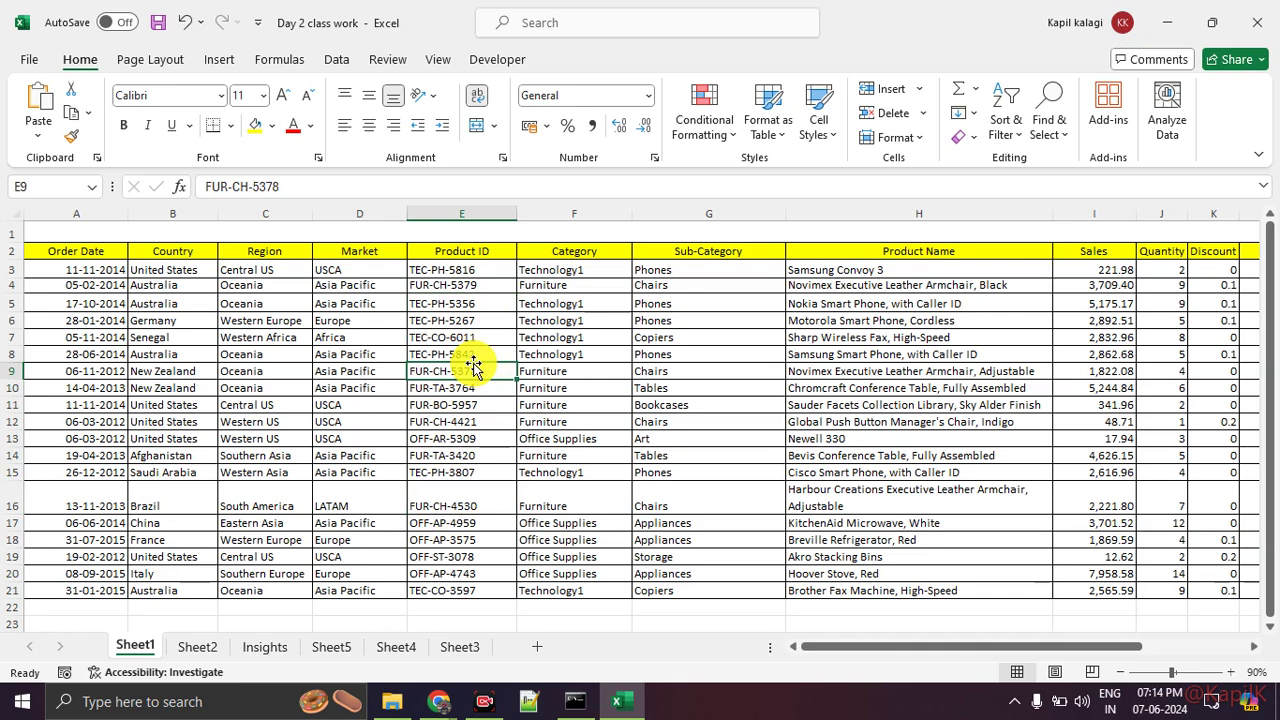
{"action": "left_click_drag", "start_coordinate": [468, 305], "coordinate": [471, 415]}
{"action": "left_click_drag", "start_coordinate": [574, 305], "coordinate": [580, 416]}
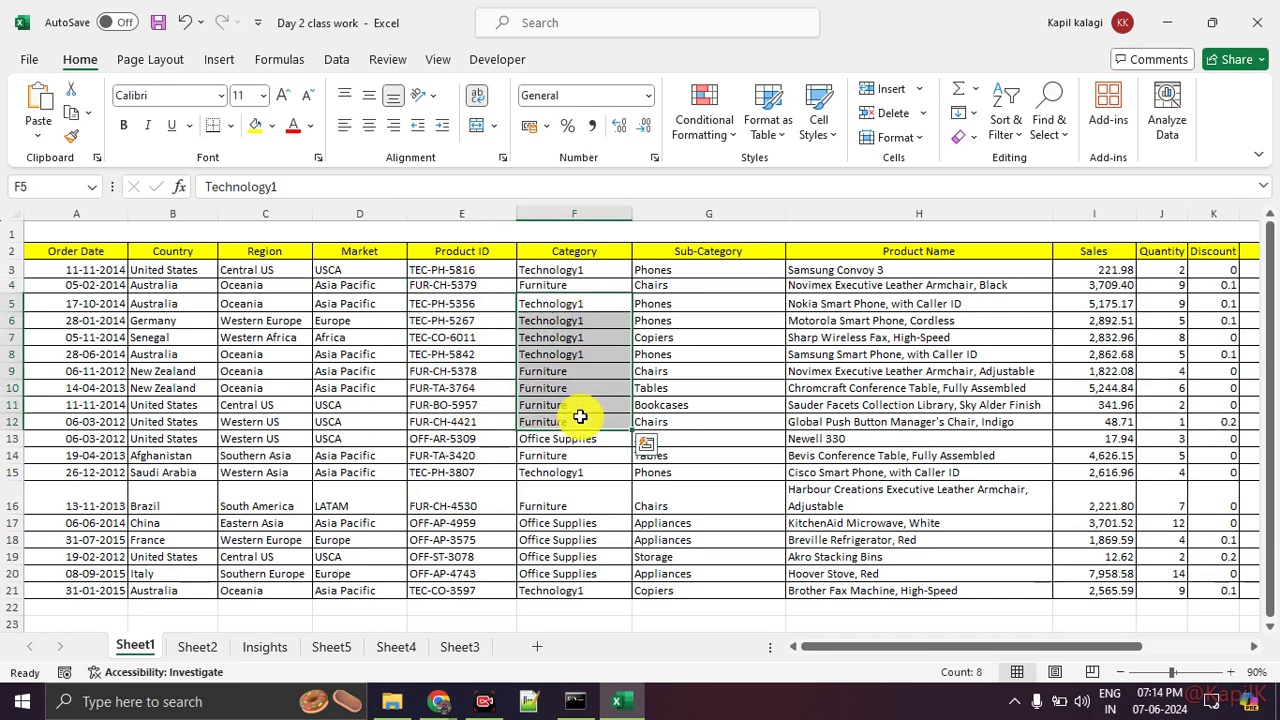
{"action": "left_click_drag", "start_coordinate": [660, 303], "coordinate": [691, 431]}
{"action": "left_click", "coordinate": [676, 362]}
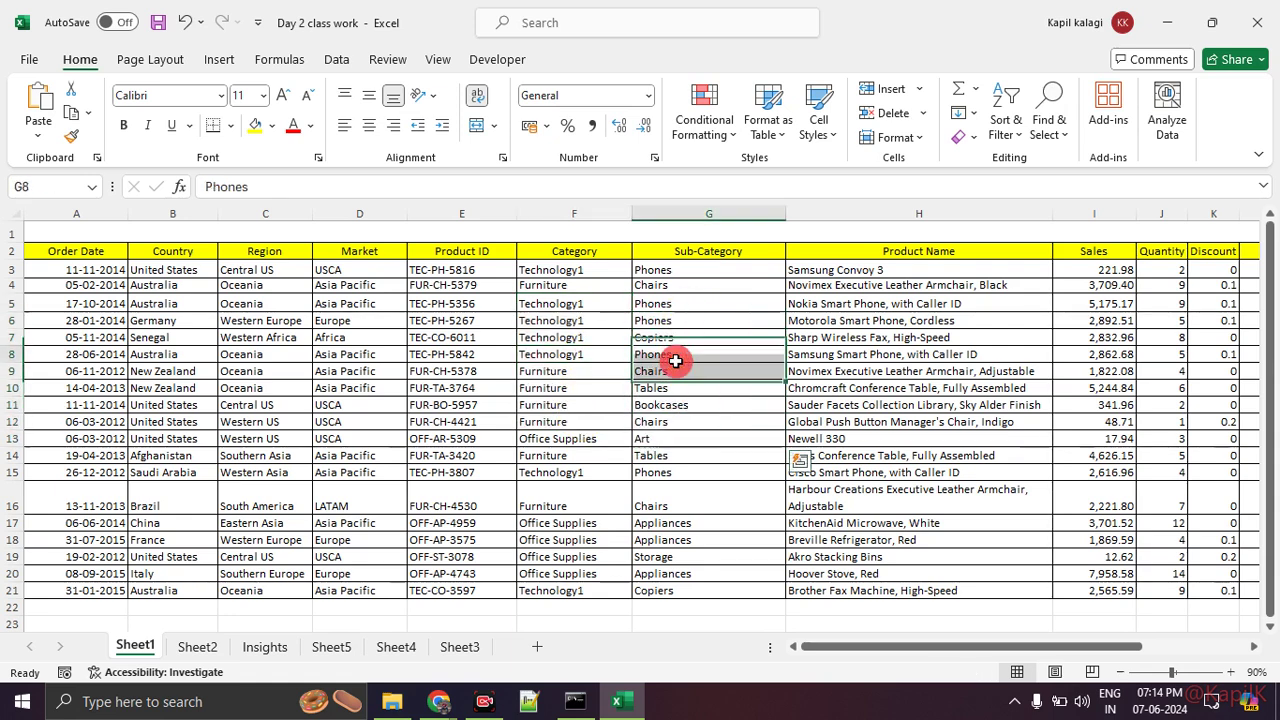
{"action": "left_click", "coordinate": [582, 253]}
{"action": "left_click_drag", "start_coordinate": [584, 253], "coordinate": [659, 481]}
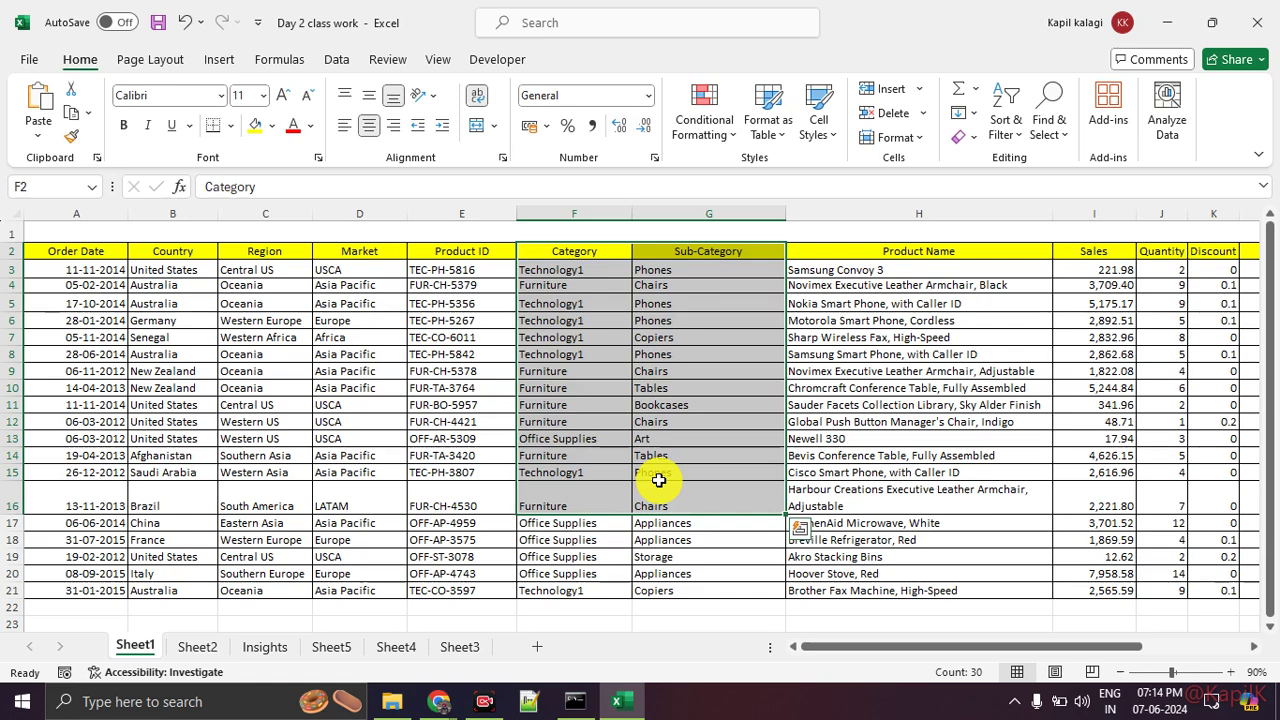
{"action": "left_click_drag", "start_coordinate": [280, 251], "coordinate": [428, 371]}
{"action": "left_click", "coordinate": [265, 320]}
{"action": "left_click_drag", "start_coordinate": [172, 270], "coordinate": [333, 477]}
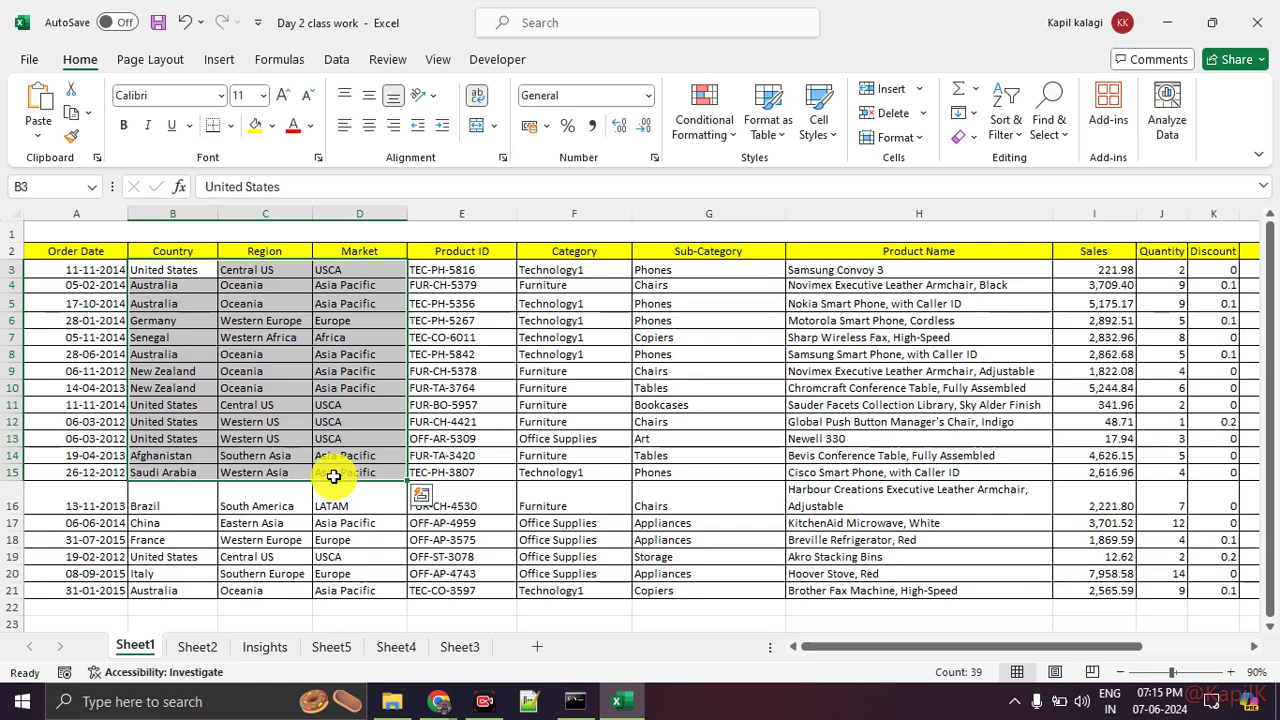
{"action": "left_click_drag", "start_coordinate": [609, 251], "coordinate": [742, 526]}
{"action": "left_click", "coordinate": [690, 393]}
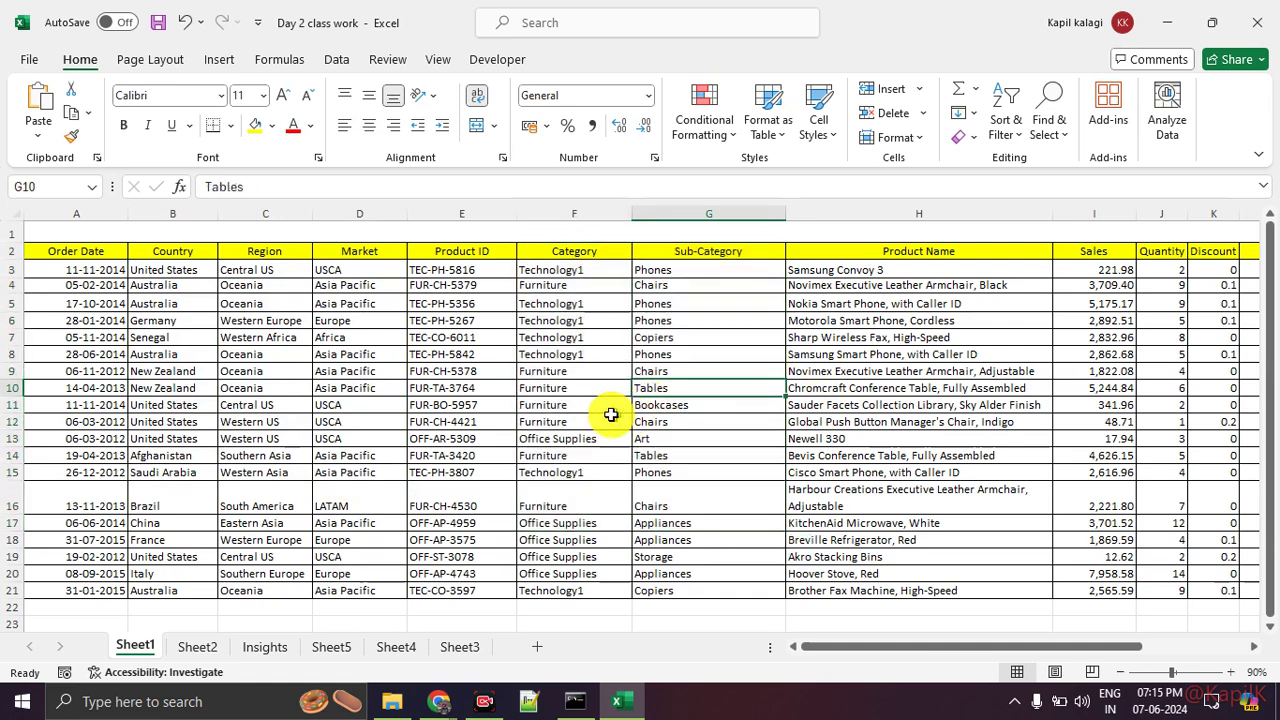
{"action": "left_click", "coordinate": [586, 405]}
{"action": "left_click", "coordinate": [677, 385]}
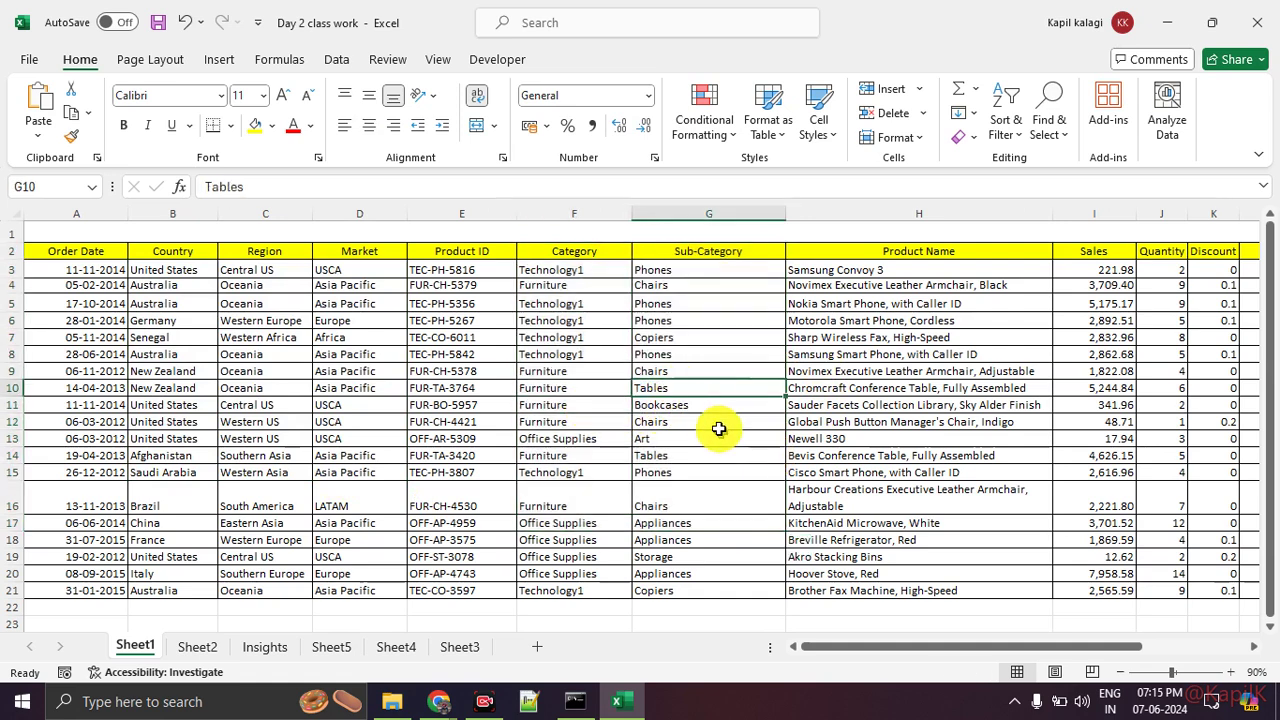
{"action": "key", "text": "Down"}
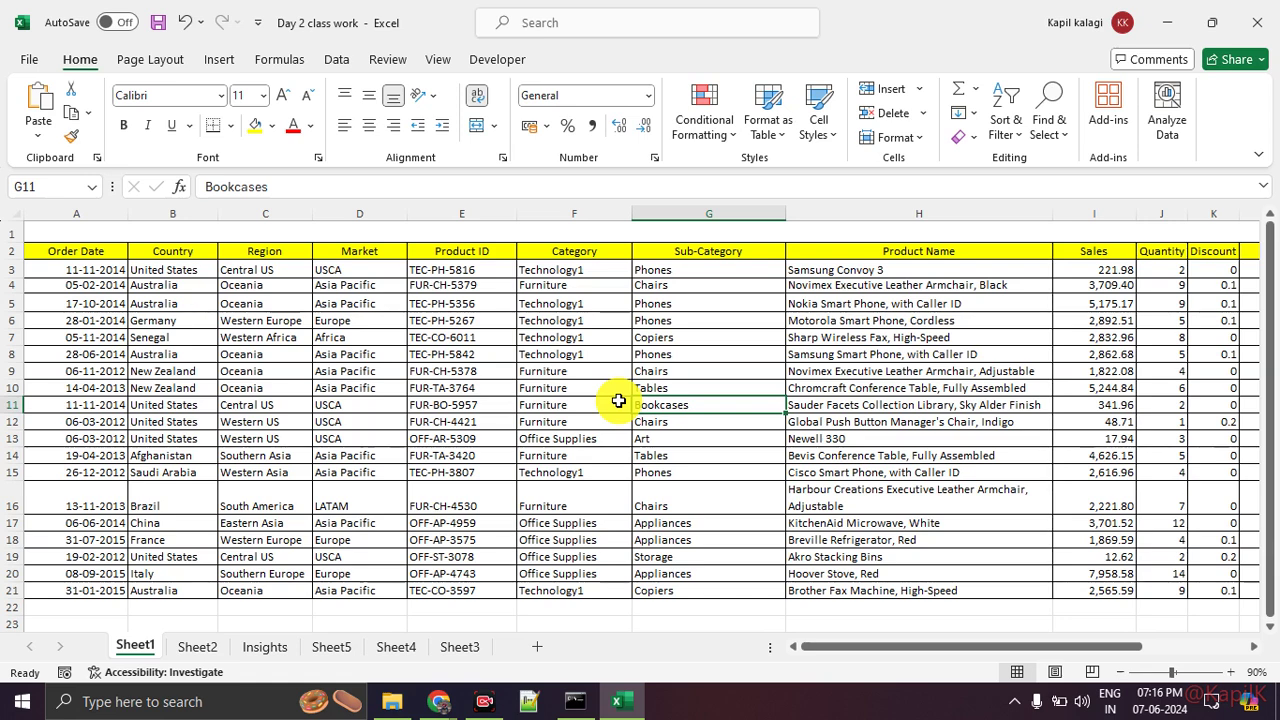
{"action": "key", "text": "Right"}
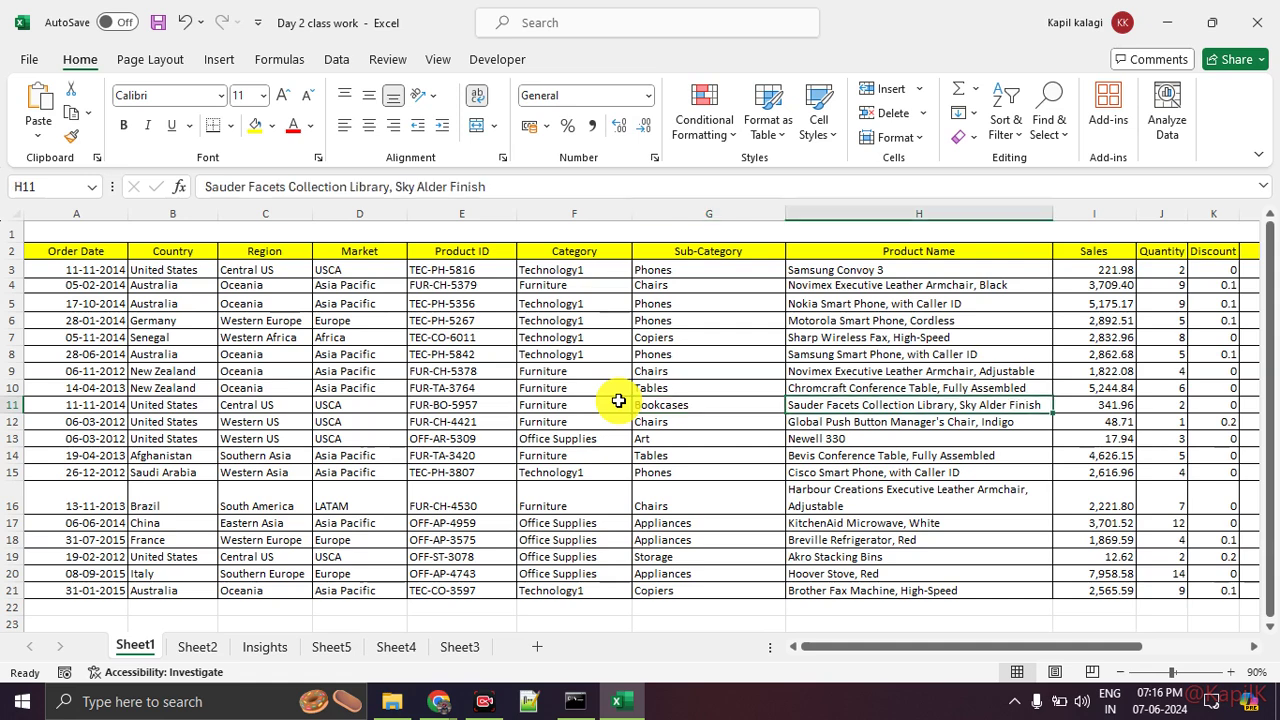
{"action": "key", "text": "Left"}
{"action": "key", "text": "Left"}
{"action": "key", "text": "Left"}
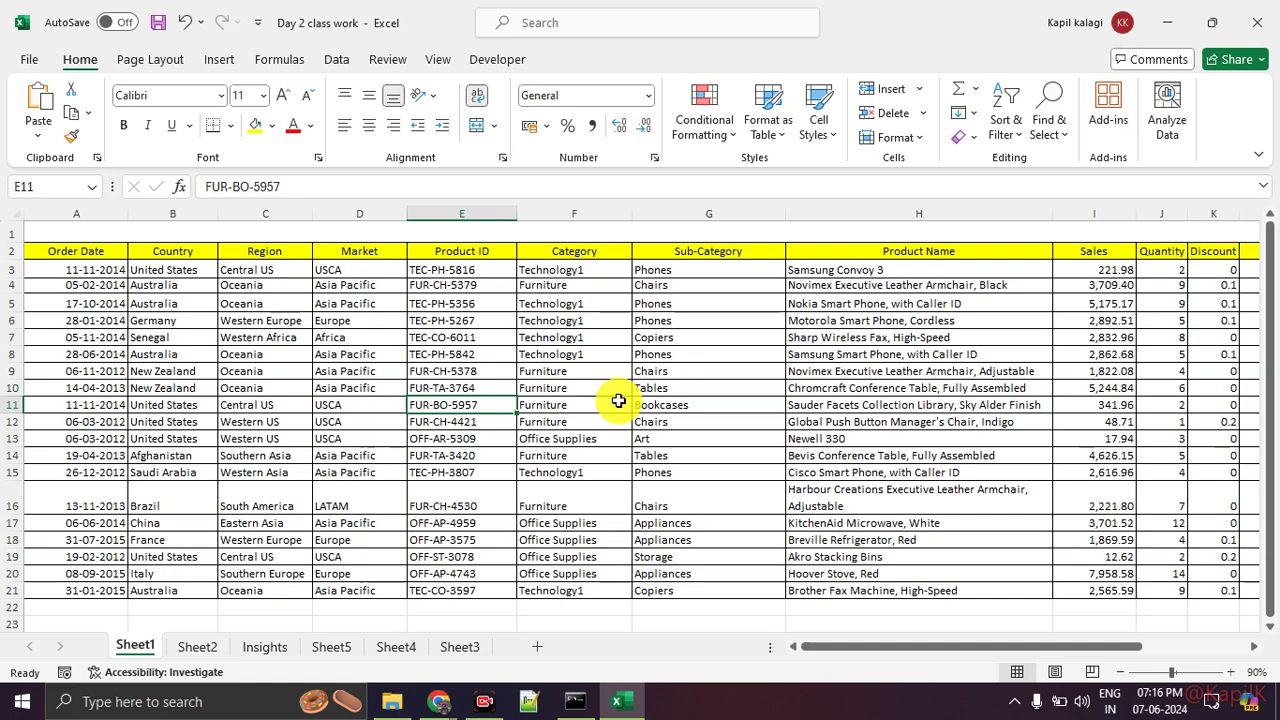
{"action": "left_click", "coordinate": [480, 273]}
{"action": "left_click_drag", "start_coordinate": [484, 285], "coordinate": [480, 591]}
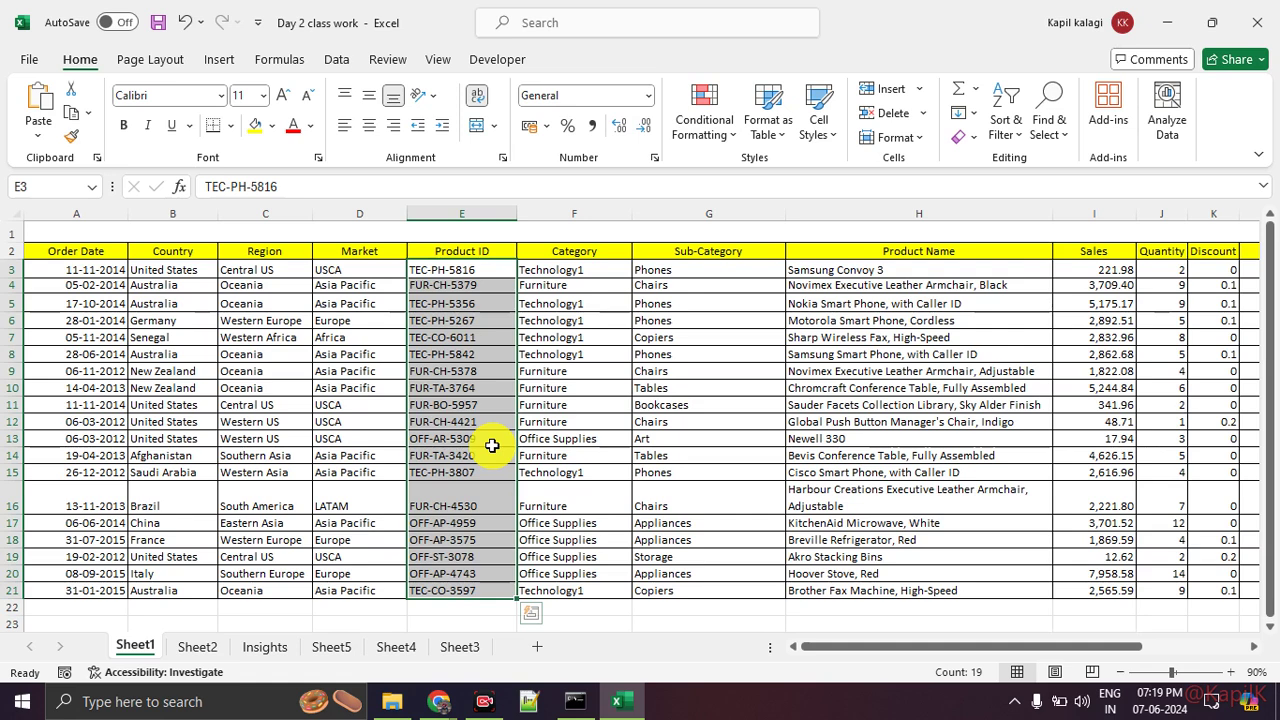
{"action": "key", "text": "Right"}
{"action": "key", "text": "Right"}
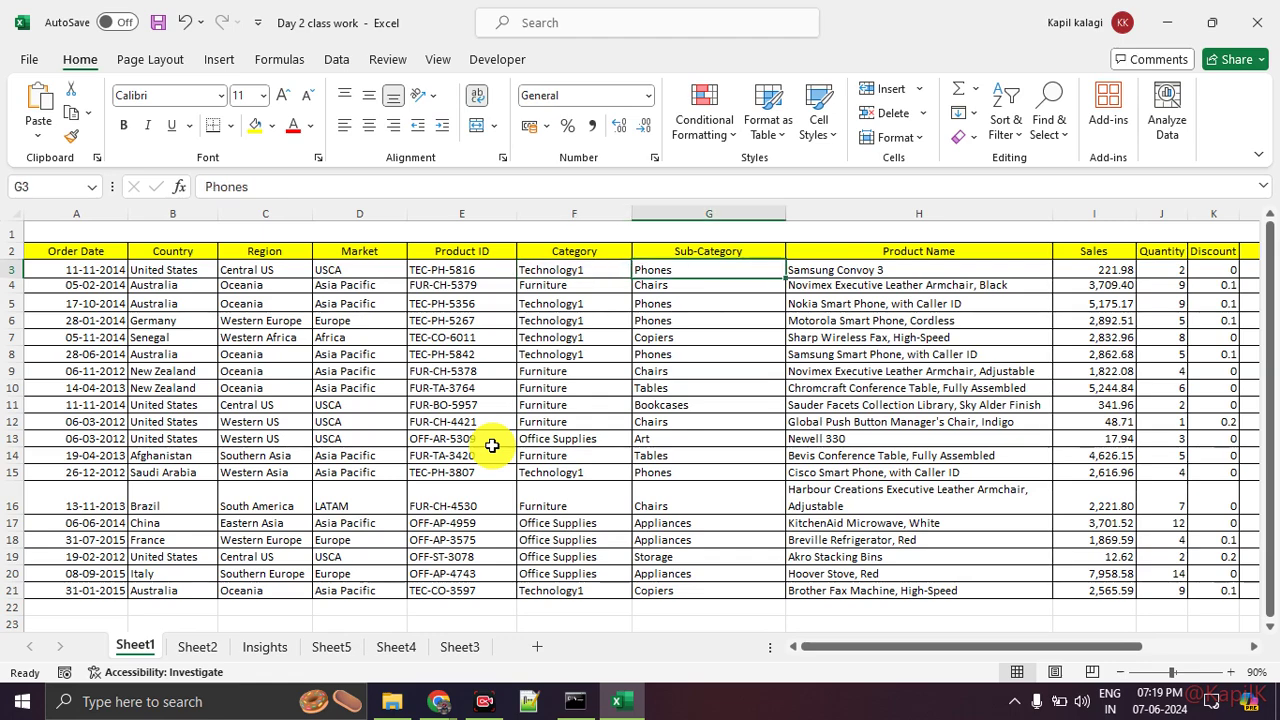
{"action": "key", "text": "Right"}
{"action": "key", "text": "Right"}
{"action": "key", "text": "Right"}
{"action": "key", "text": "Right"}
{"action": "key", "text": "Right"}
{"action": "key", "text": "Right"}
{"action": "key", "text": "Left"}
{"action": "key", "text": "Left"}
{"action": "key", "text": "Left"}
{"action": "key", "text": "Left"}
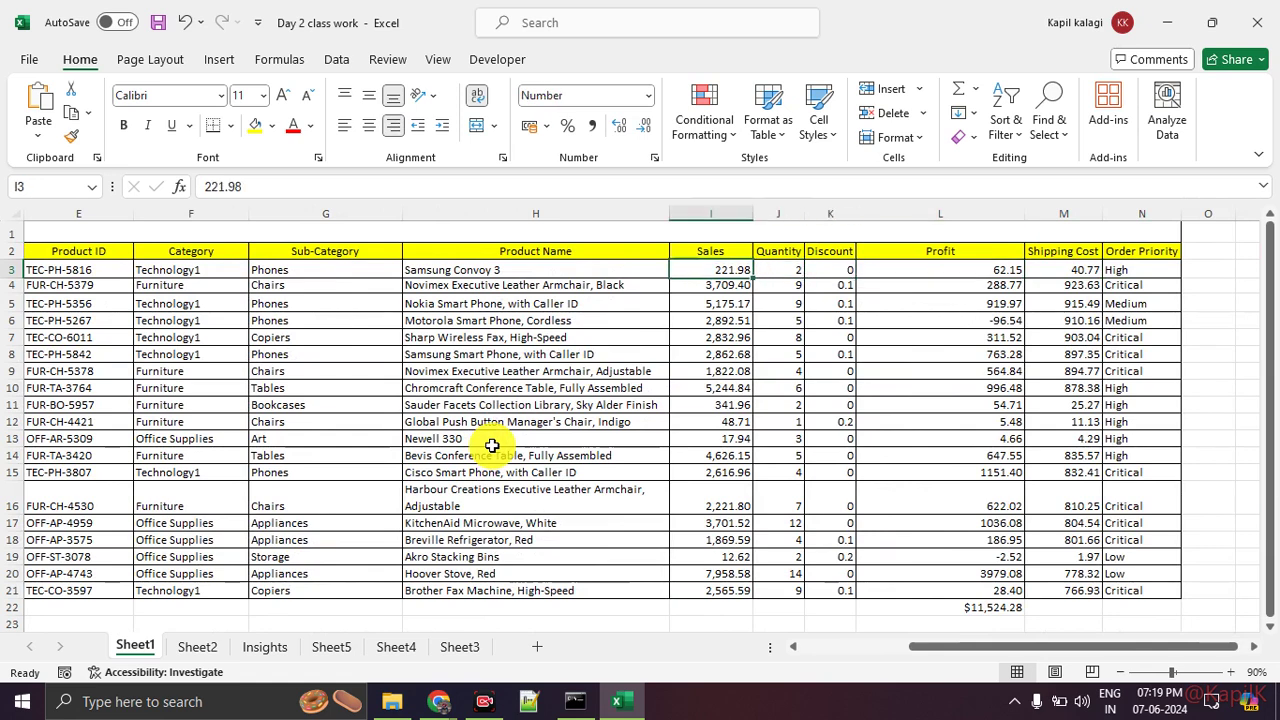
{"action": "key", "text": "Down"}
{"action": "key", "text": "Down"}
{"action": "key", "text": "Up"}
{"action": "key", "text": "Up"}
{"action": "key", "text": "Down"}
{"action": "key", "text": "Down"}
{"action": "key", "text": "Down"}
{"action": "key", "text": "Down"}
{"action": "key", "text": "Down"}
{"action": "key", "text": "Down"}
{"action": "key", "text": "Down"}
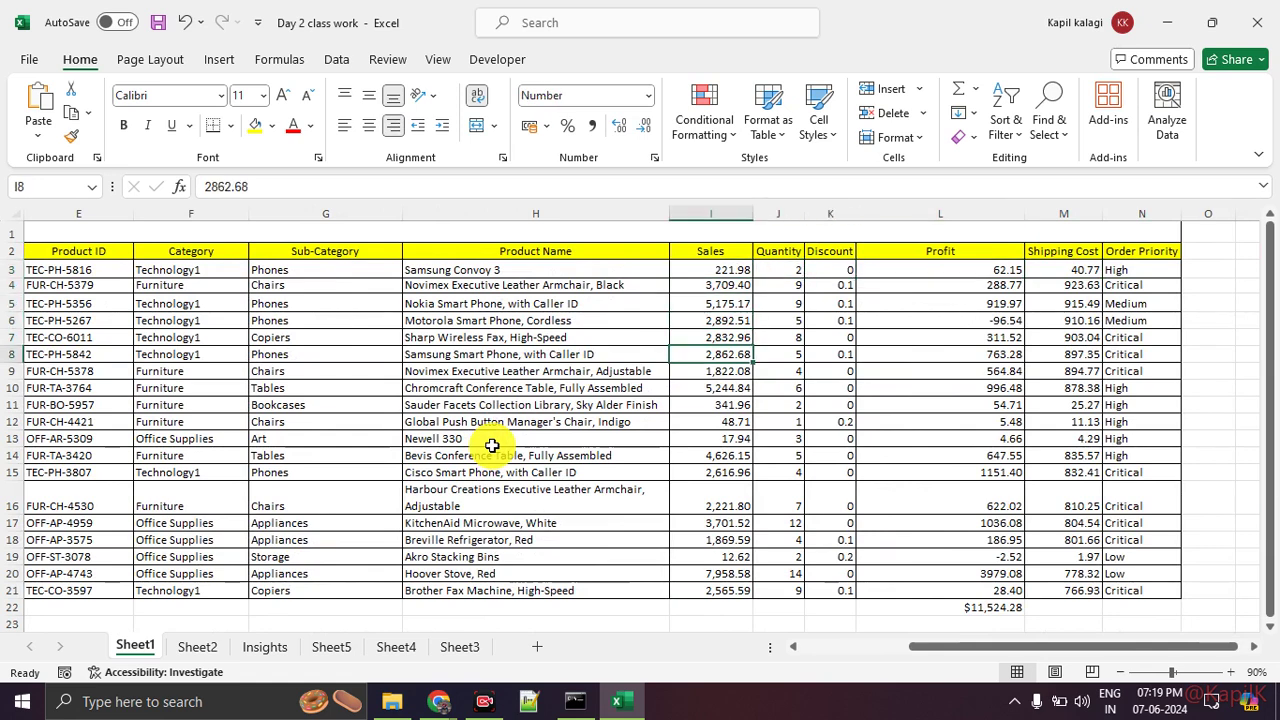
{"action": "key", "text": "Down"}
{"action": "key", "text": "Down"}
{"action": "key", "text": "Down"}
{"action": "key", "text": "Up"}
{"action": "key", "text": "Up"}
{"action": "key", "text": "Up"}
{"action": "key", "text": "Up"}
{"action": "key", "text": "Up"}
{"action": "key", "text": "Up"}
{"action": "key", "text": "Up"}
{"action": "key", "text": "Right"}
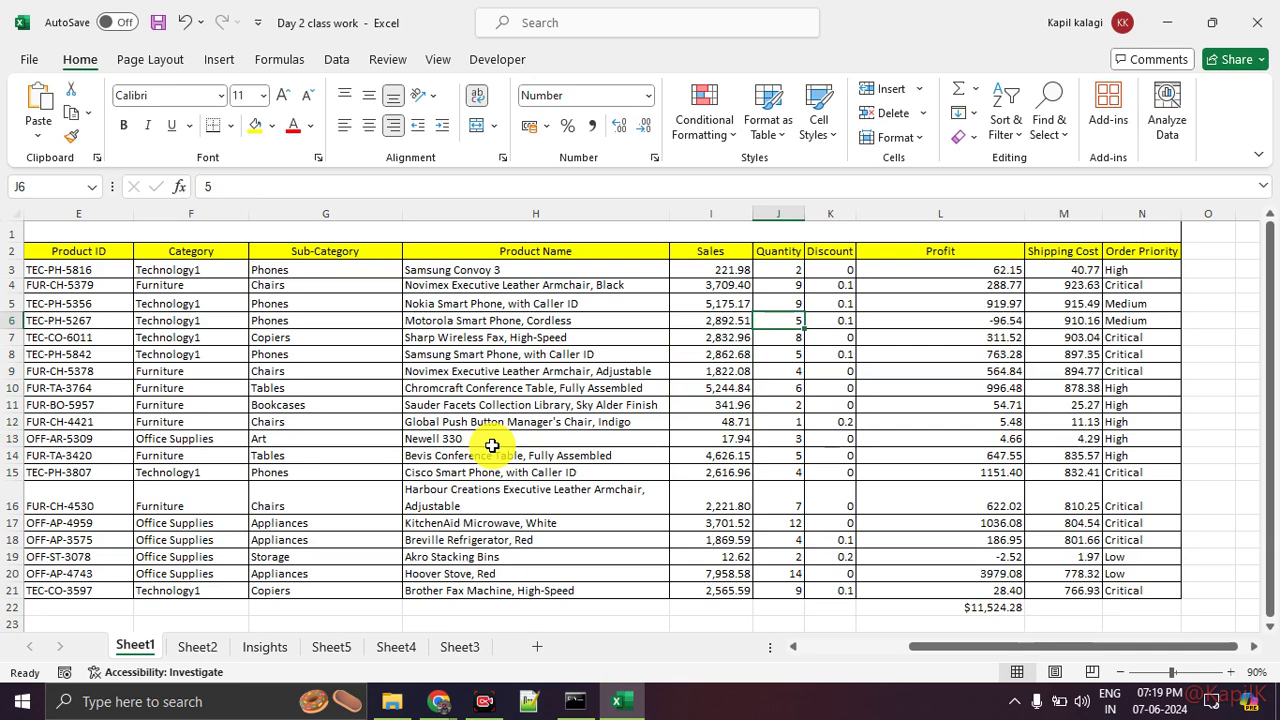
{"action": "key", "text": "Down"}
{"action": "key", "text": "Down"}
{"action": "key", "text": "Up"}
{"action": "key", "text": "Up"}
{"action": "key", "text": "Up"}
{"action": "key", "text": "Right"}
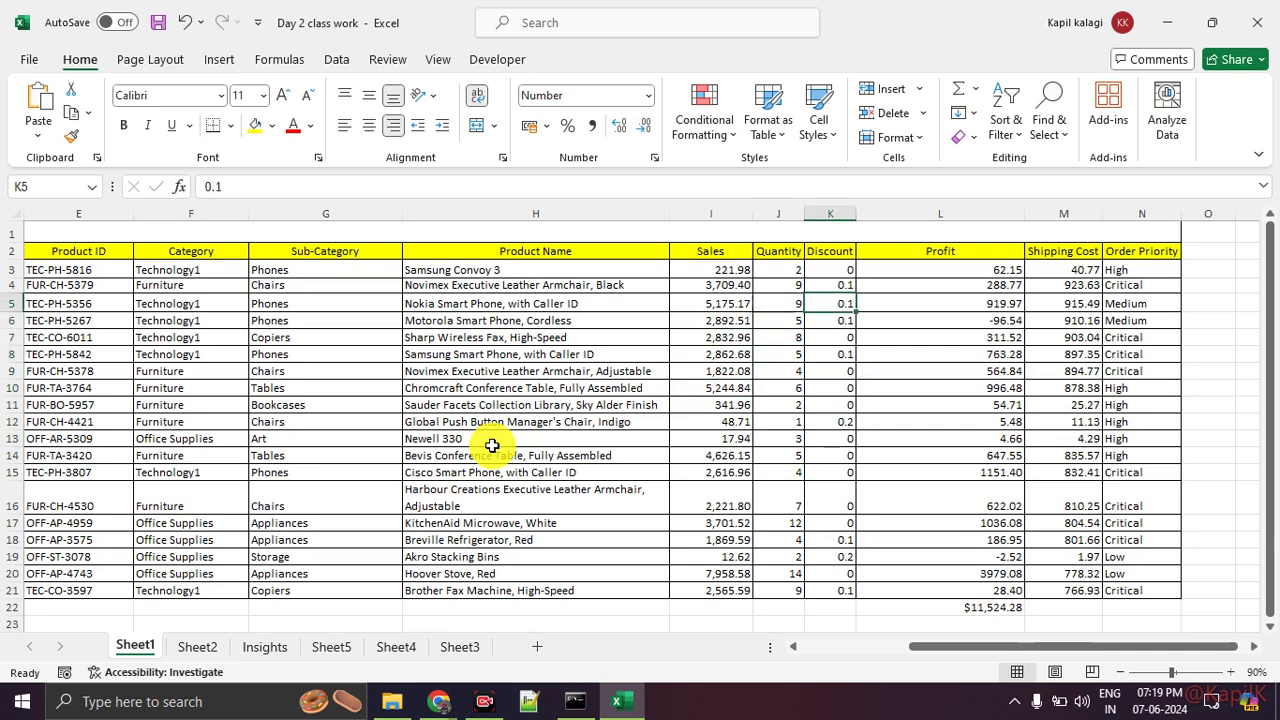
{"action": "key", "text": "Up"}
{"action": "key", "text": "Up"}
{"action": "key", "text": "Up"}
{"action": "key", "text": "Down"}
{"action": "key", "text": "Down"}
{"action": "key", "text": "Down"}
{"action": "key", "text": "Down"}
{"action": "key", "text": "Down"}
{"action": "key", "text": "Down"}
{"action": "key", "text": "Down"}
{"action": "key", "text": "Down"}
{"action": "key", "text": "Down"}
{"action": "key", "text": "Down"}
{"action": "key", "text": "Down"}
{"action": "key", "text": "Down"}
{"action": "key", "text": "Down"}
{"action": "key", "text": "Down"}
{"action": "key", "text": "Down"}
{"action": "key", "text": "Down"}
{"action": "key", "text": "Down"}
{"action": "key", "text": "Down"}
{"action": "key", "text": "Down"}
{"action": "key", "text": "Down"}
{"action": "key", "text": "Up"}
{"action": "key", "text": "Up"}
{"action": "key", "text": "Up"}
{"action": "key", "text": "Up"}
{"action": "key", "text": "Up"}
{"action": "key", "text": "Up"}
{"action": "key", "text": "Up"}
{"action": "key", "text": "Up"}
{"action": "key", "text": "Up"}
{"action": "key", "text": "Up"}
{"action": "key", "text": "Up"}
{"action": "key", "text": "Up"}
{"action": "key", "text": "Up"}
{"action": "key", "text": "Up"}
{"action": "key", "text": "Up"}
{"action": "key", "text": "Up"}
{"action": "key", "text": "Up"}
{"action": "key", "text": "Up"}
{"action": "key", "text": "Down"}
{"action": "key", "text": "Down"}
{"action": "key", "text": "Down"}
{"action": "key", "text": "Down"}
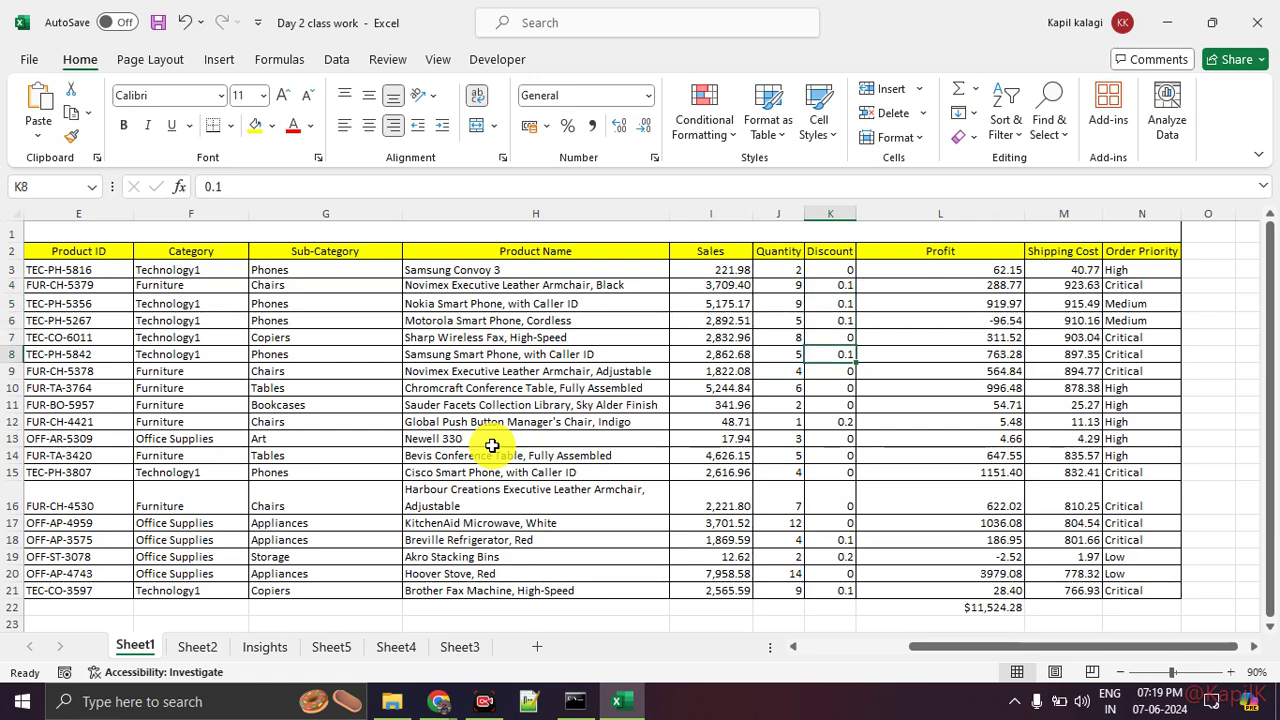
{"action": "key", "text": "Right"}
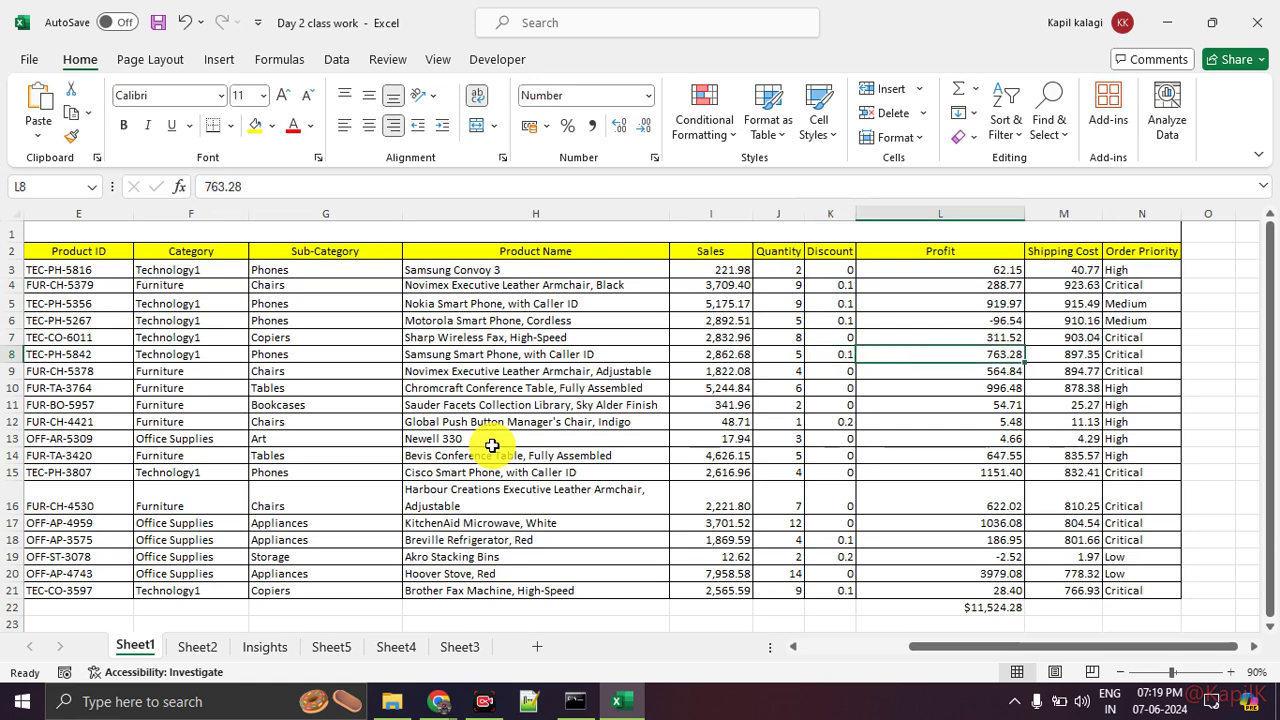
{"action": "key", "text": "Down"}
{"action": "key", "text": "Down"}
{"action": "key", "text": "Down"}
{"action": "key", "text": "Down"}
{"action": "key", "text": "Down"}
{"action": "key", "text": "Down"}
{"action": "key", "text": "Down"}
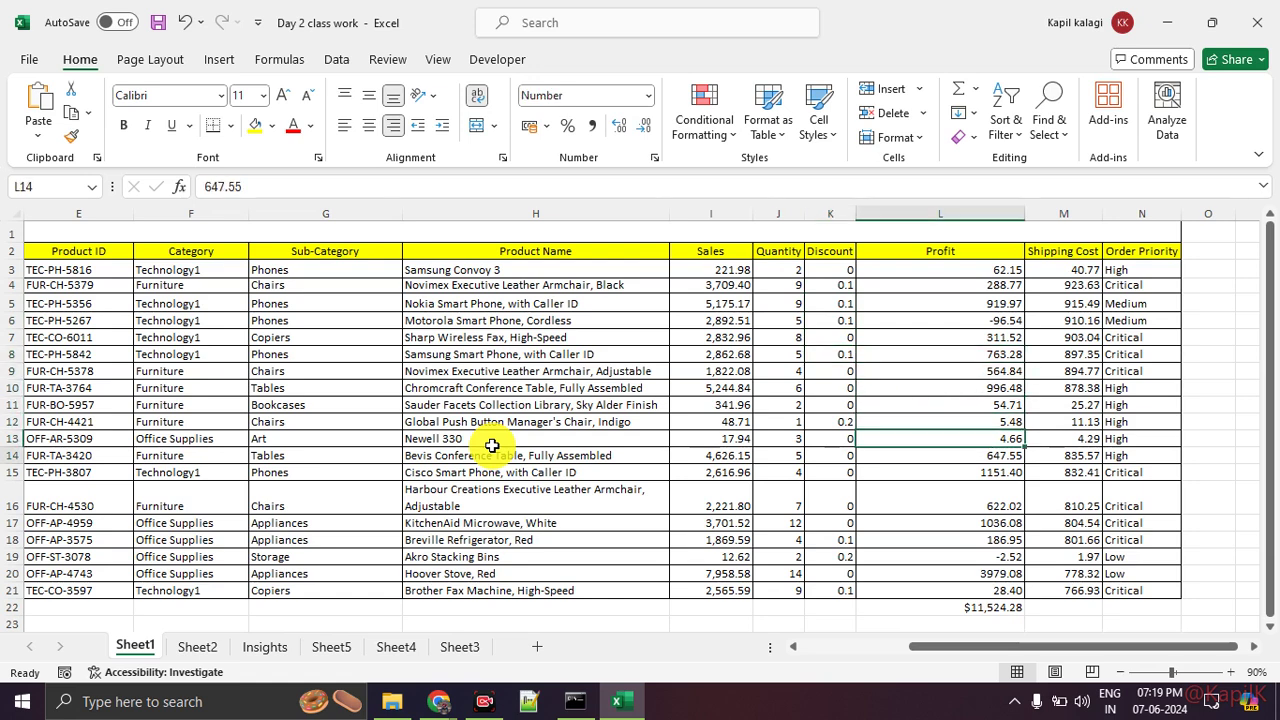
{"action": "key", "text": "Down"}
{"action": "key", "text": "Up"}
{"action": "key", "text": "Up"}
{"action": "key", "text": "Up"}
{"action": "key", "text": "Up"}
{"action": "key", "text": "Up"}
{"action": "key", "text": "Right"}
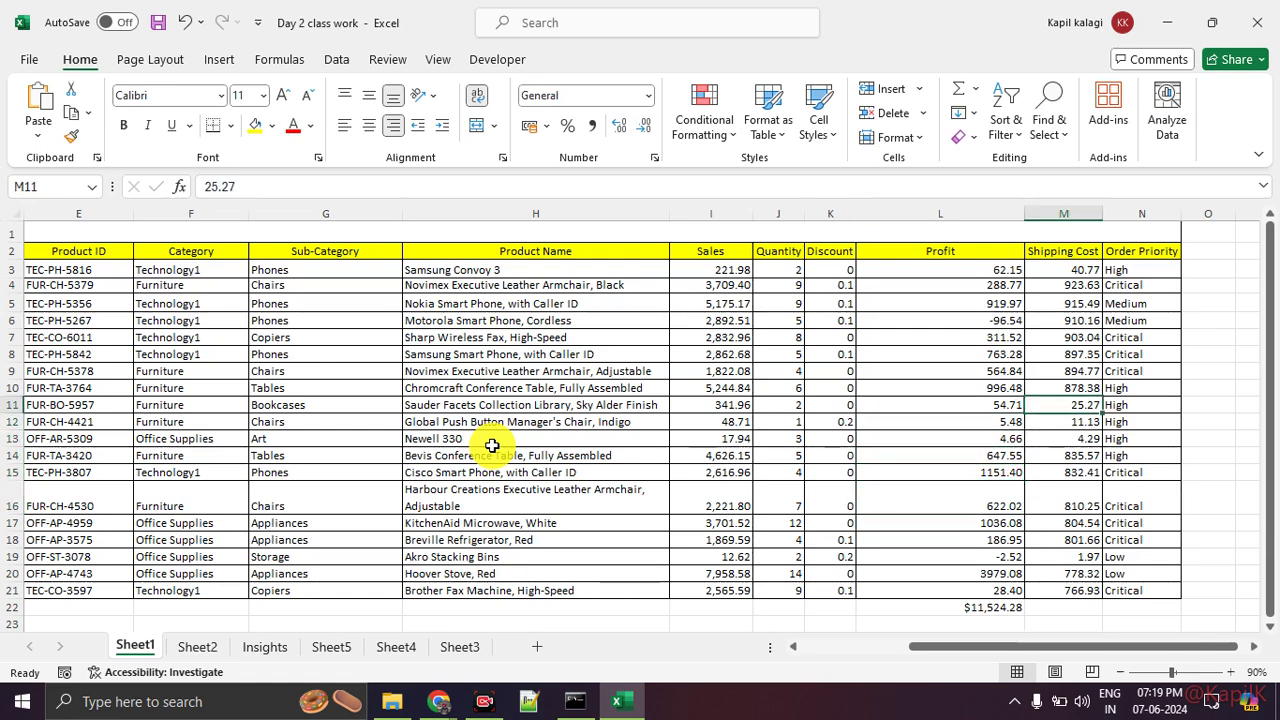
{"action": "key", "text": "Down"}
{"action": "key", "text": "Down"}
{"action": "key", "text": "Down"}
{"action": "key", "text": "Down"}
{"action": "key", "text": "Down"}
{"action": "key", "text": "Down"}
{"action": "key", "text": "Down"}
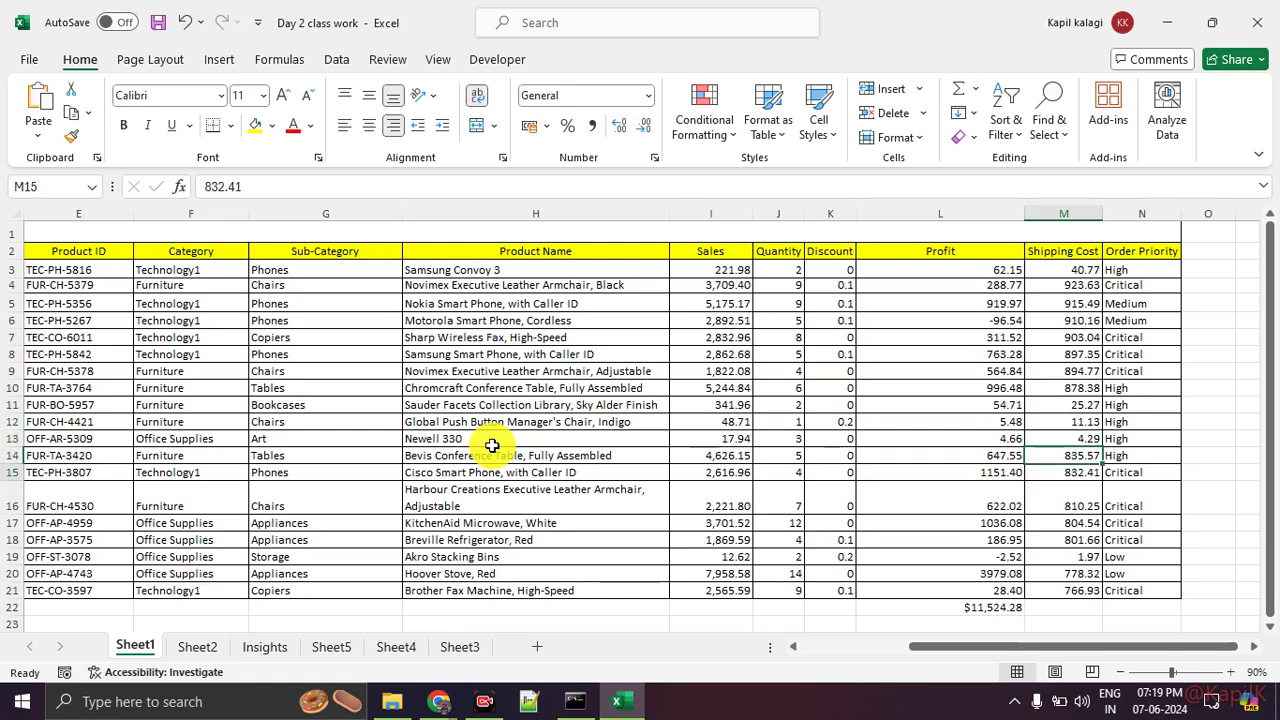
{"action": "key", "text": "Down"}
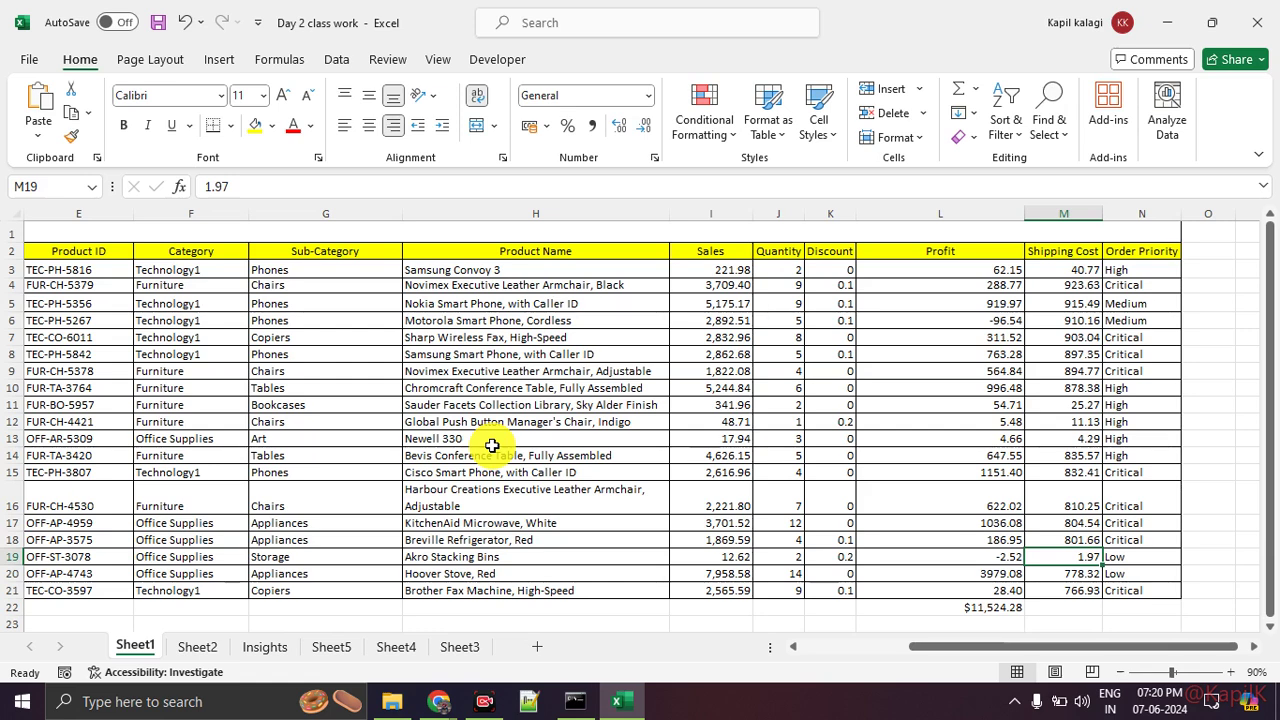
{"action": "key", "text": "Up"}
{"action": "key", "text": "Up"}
{"action": "key", "text": "Up"}
{"action": "key", "text": "Up"}
{"action": "key", "text": "Up"}
{"action": "key", "text": "Up"}
{"action": "key", "text": "Up"}
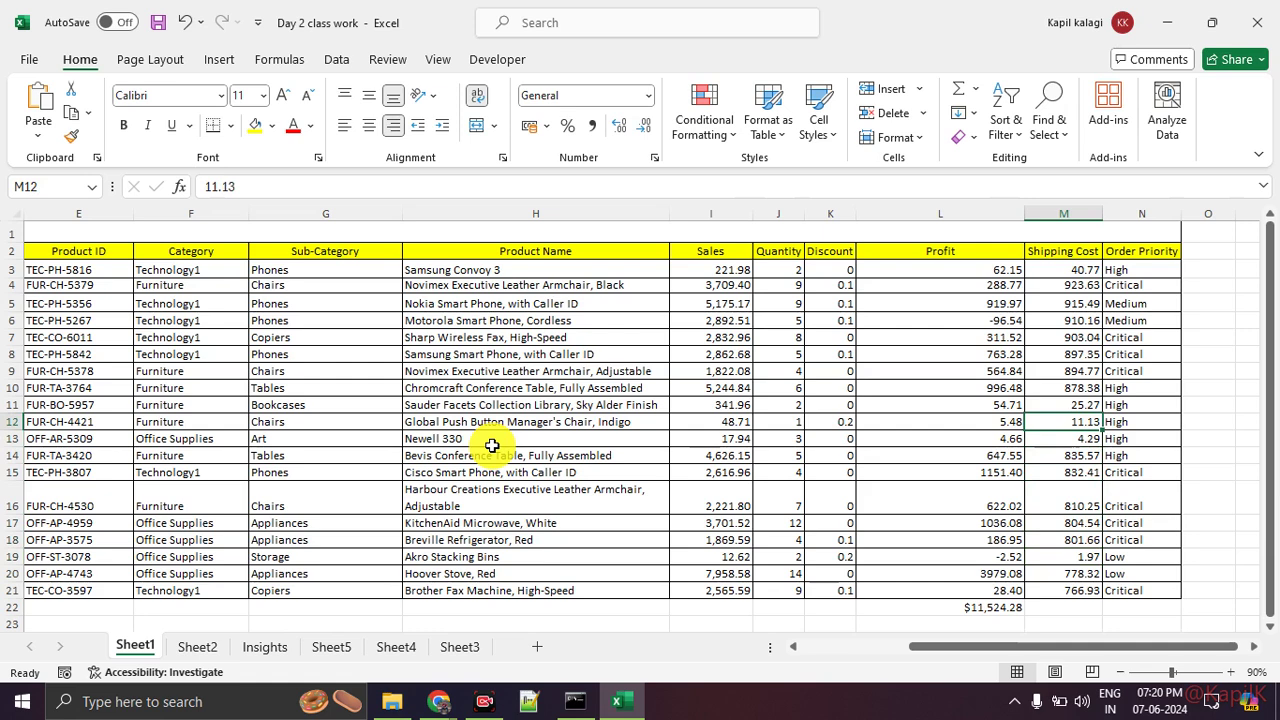
{"action": "key", "text": "Right"}
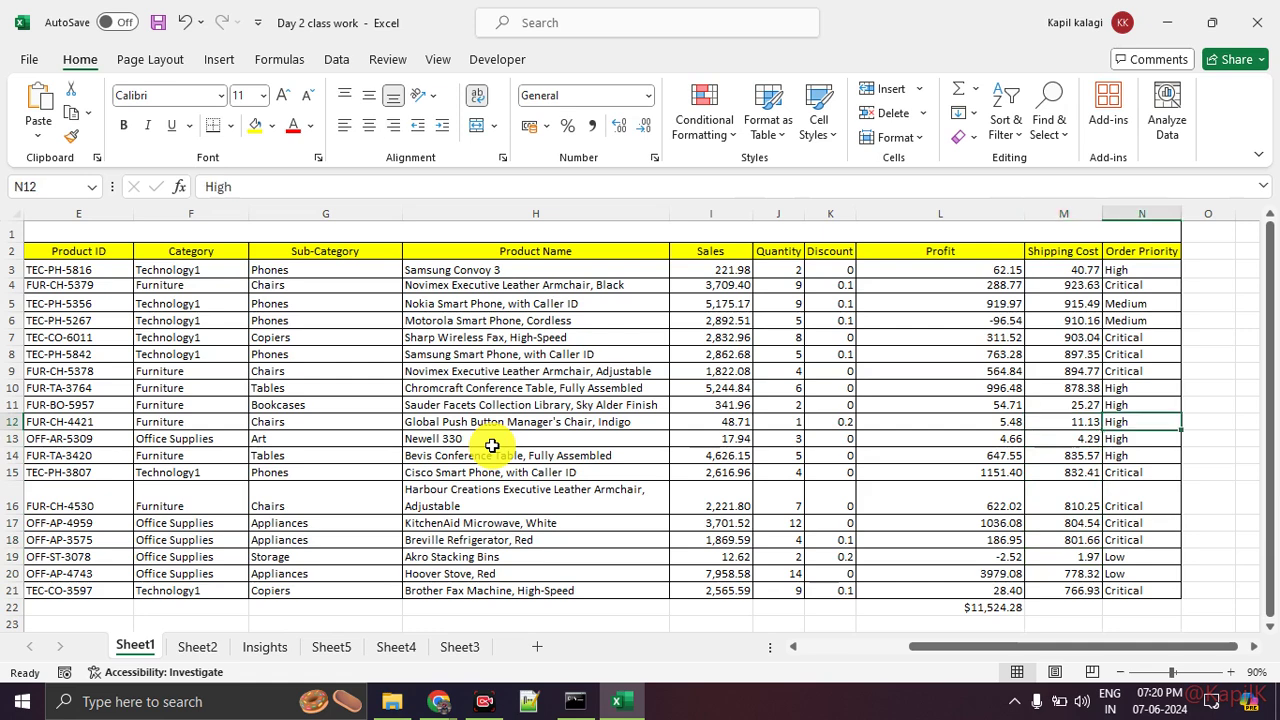
{"action": "key", "text": "Up"}
{"action": "key", "text": "Up"}
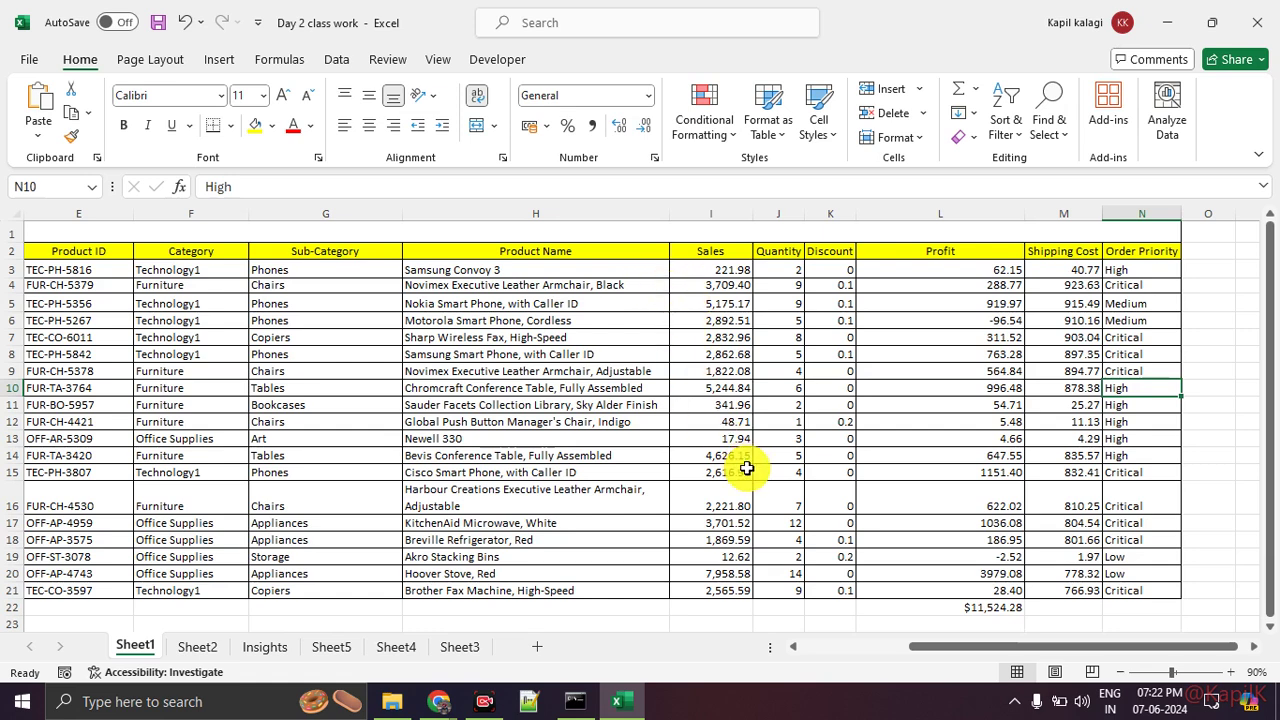
Step: Select the order table A2:J20 and the Profit cell L12, then bring the Meet window forward
{"action": "left_click_drag", "start_coordinate": [923, 648], "coordinate": [760, 589]}
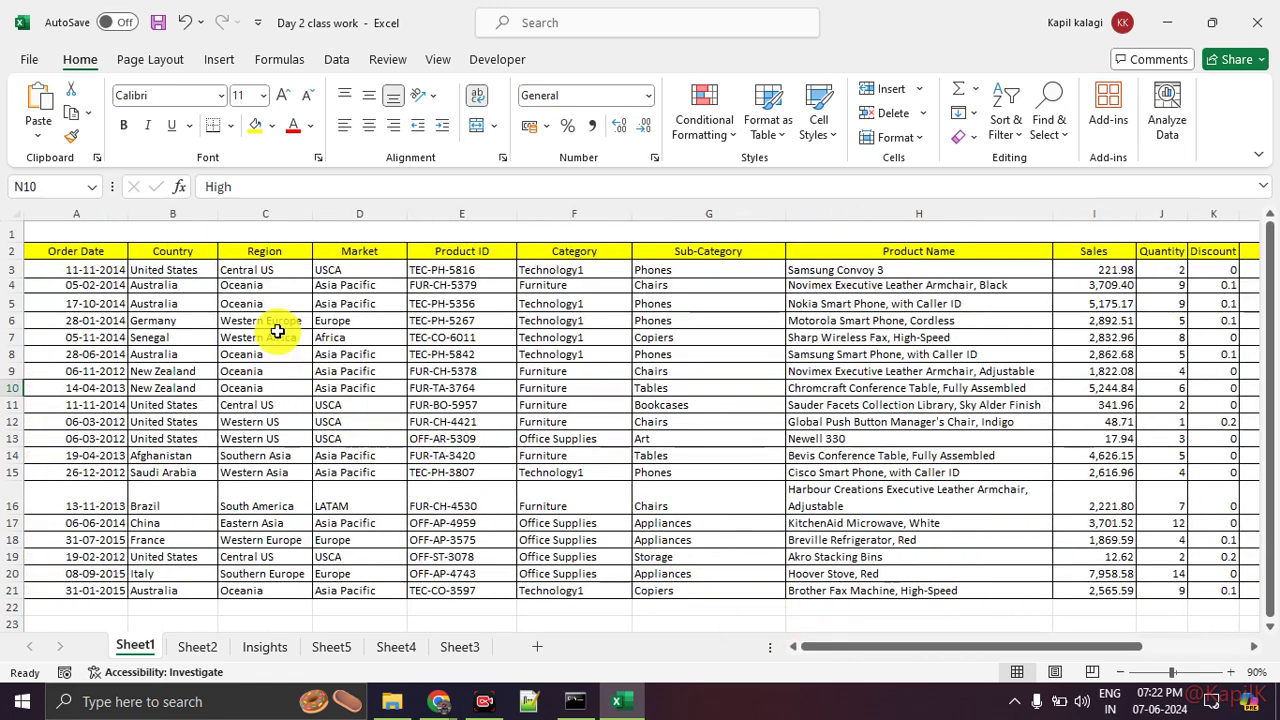
{"action": "left_click_drag", "start_coordinate": [105, 251], "coordinate": [1148, 581]}
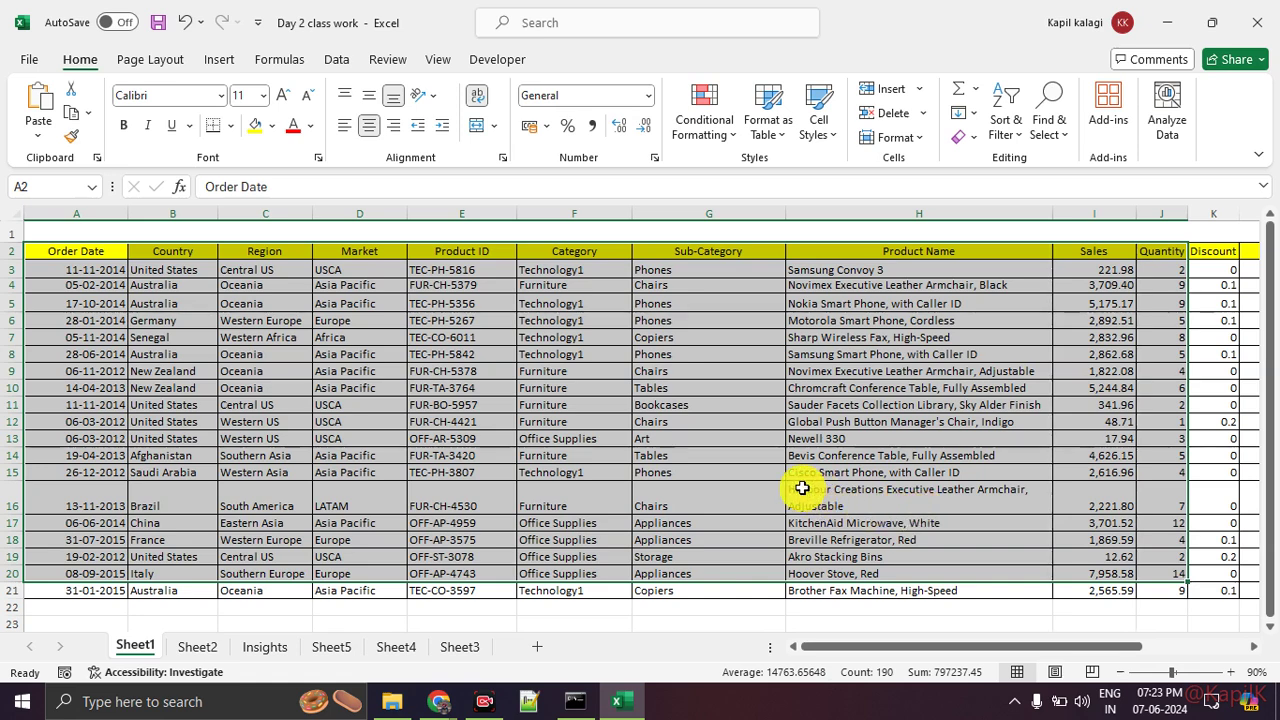
{"action": "left_click_drag", "start_coordinate": [1070, 646], "coordinate": [1129, 651]}
{"action": "left_click", "coordinate": [1158, 424]}
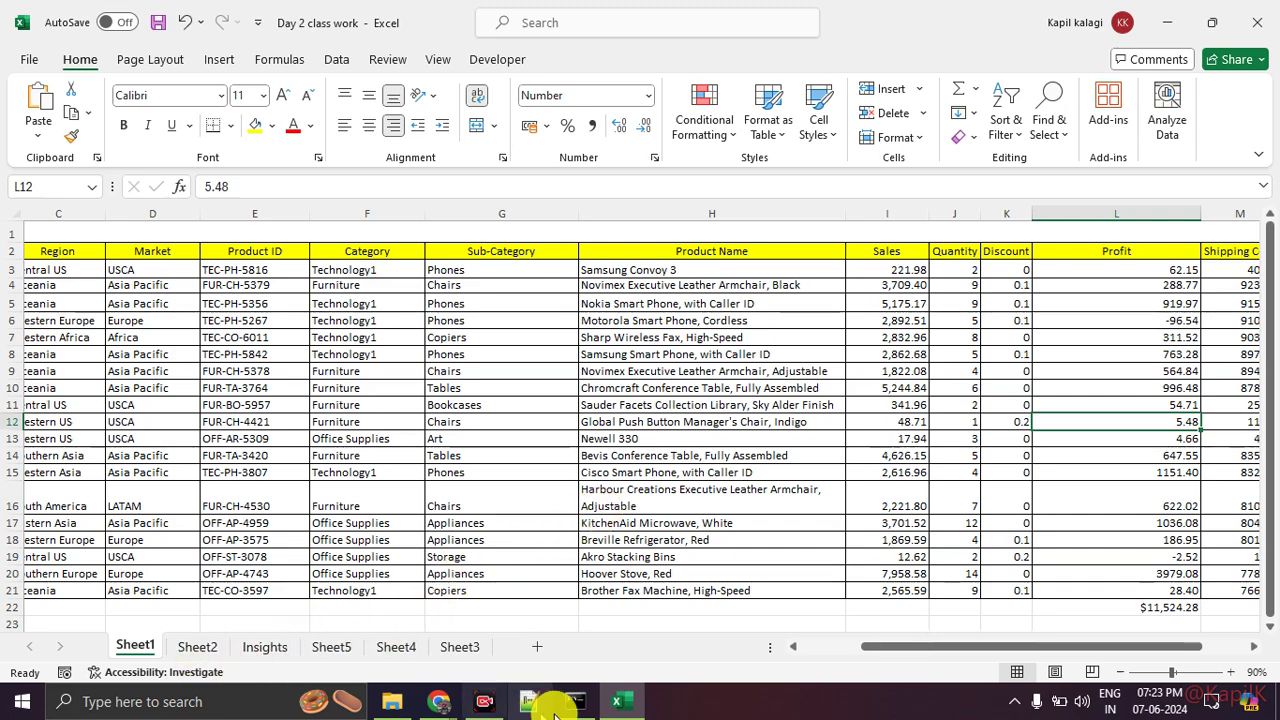
{"action": "left_click", "coordinate": [622, 703]}
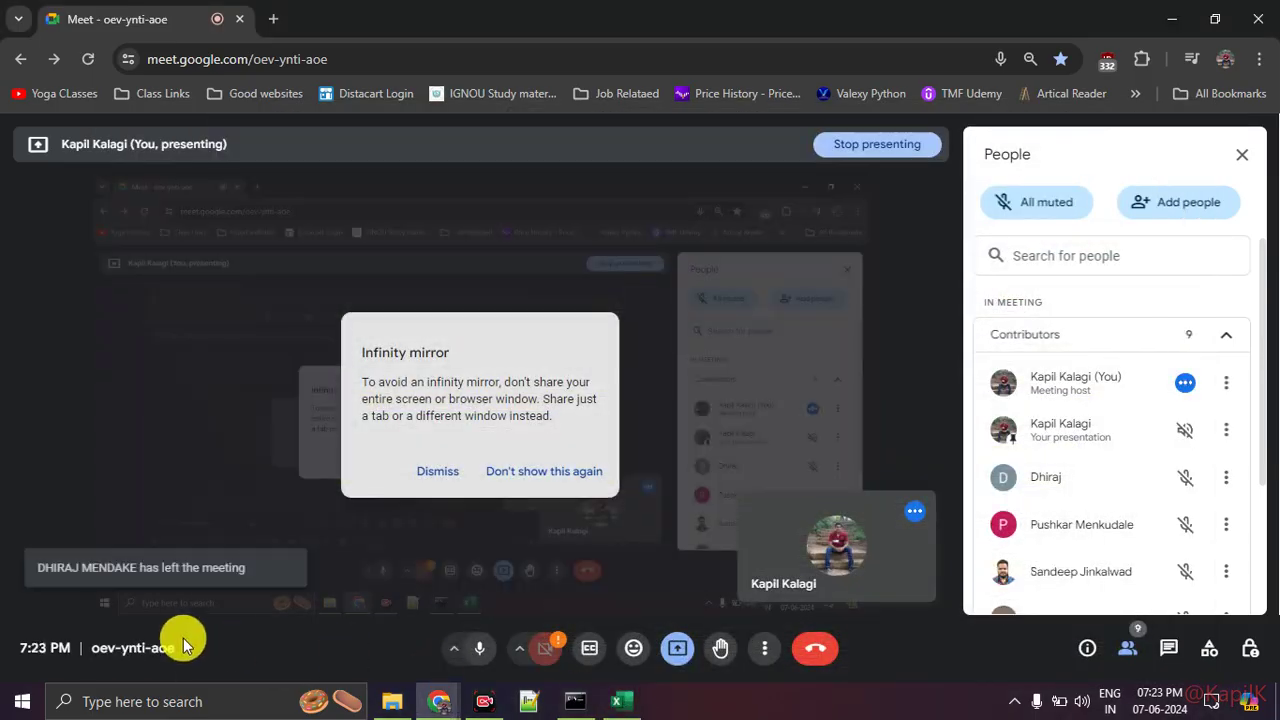
Step: In Excel's Sheet2, select the row 3 names and CTC cells I8:I26, then return to Meet
{"action": "key", "text": "alt+Tab"}
{"action": "left_click", "coordinate": [199, 647]}
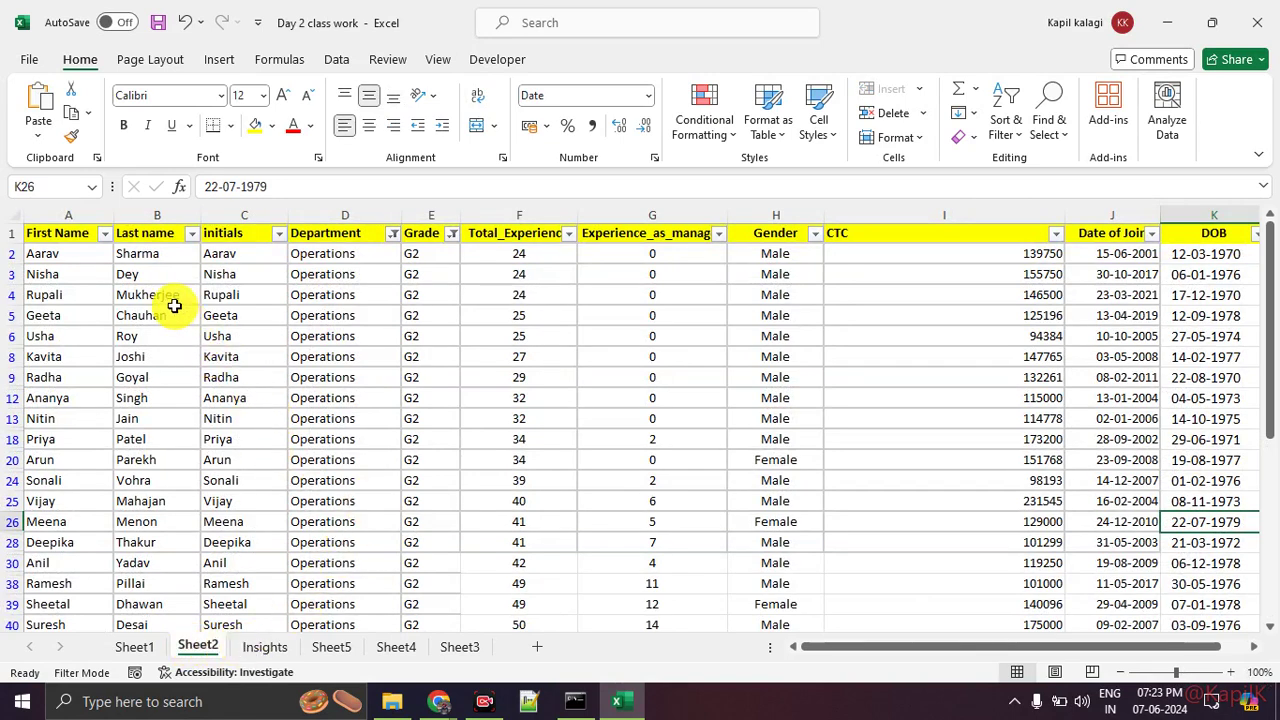
{"action": "left_click_drag", "start_coordinate": [69, 270], "coordinate": [168, 280]}
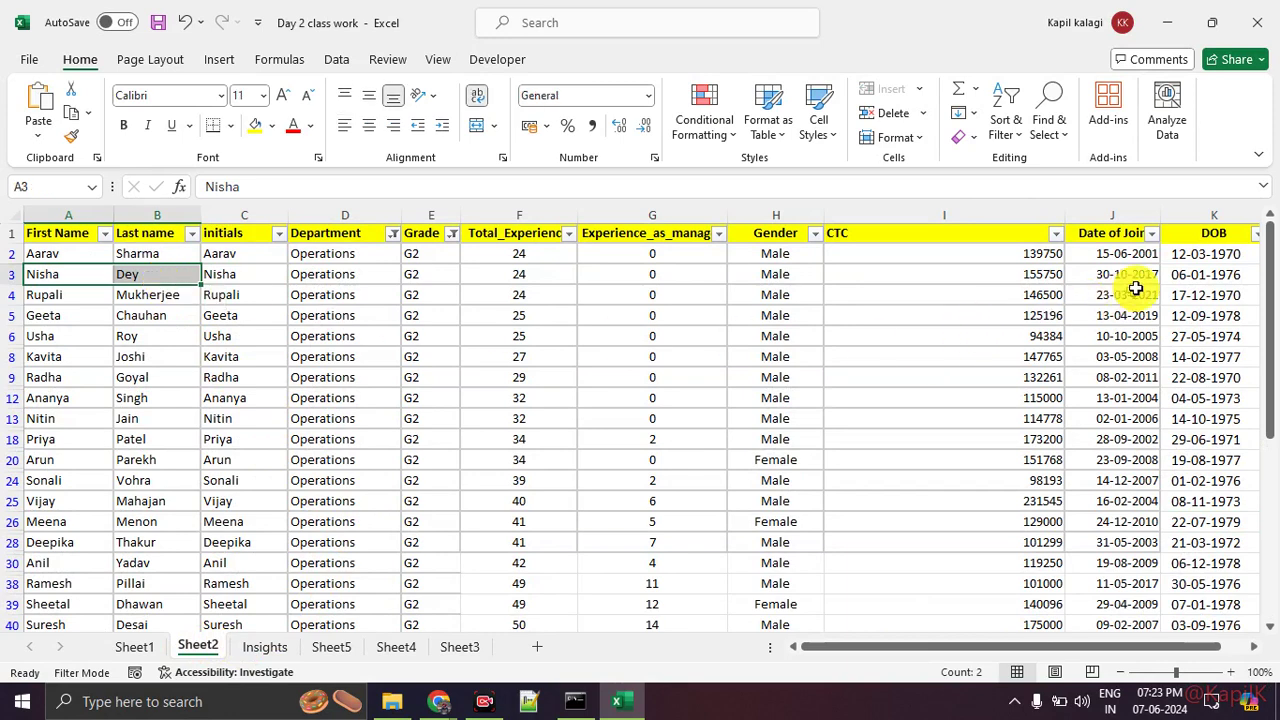
{"action": "scroll", "coordinate": [1014, 646], "scroll_direction": "right", "scroll_amount": 1}
{"action": "left_click_drag", "start_coordinate": [977, 360], "coordinate": [983, 521]}
{"action": "left_click", "coordinate": [983, 362]}
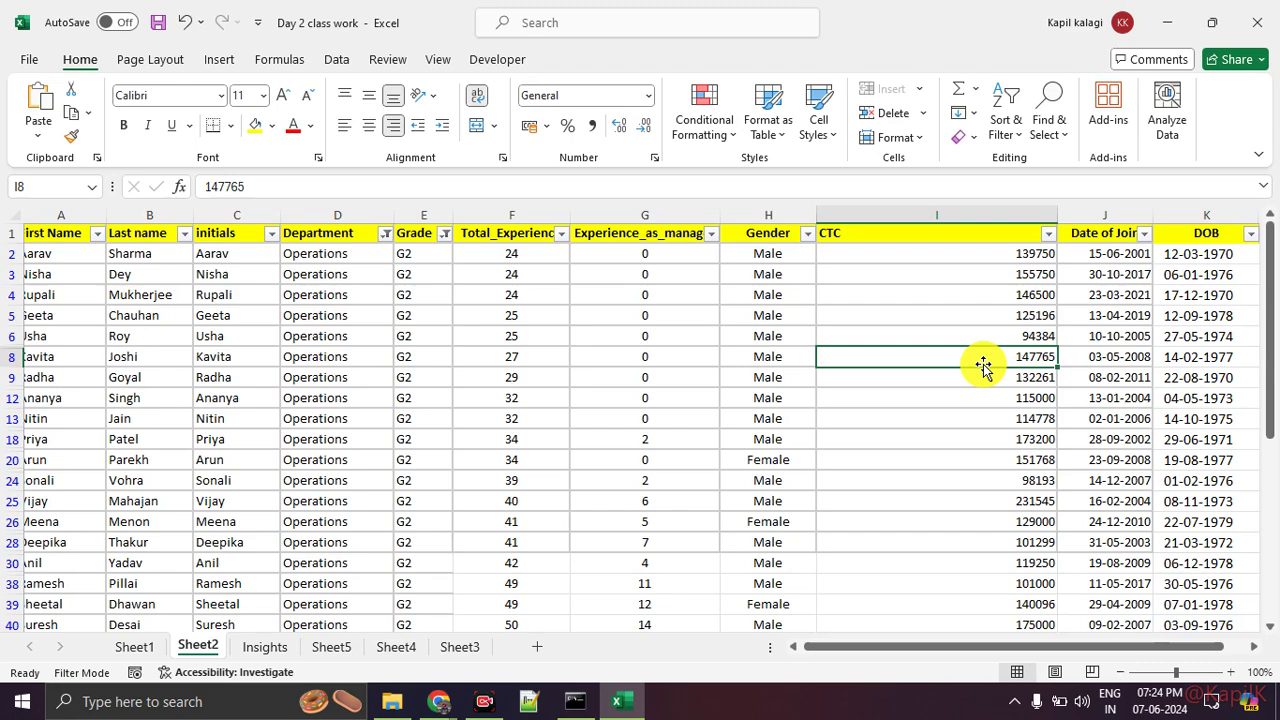
{"action": "key", "text": "alt+Tab"}
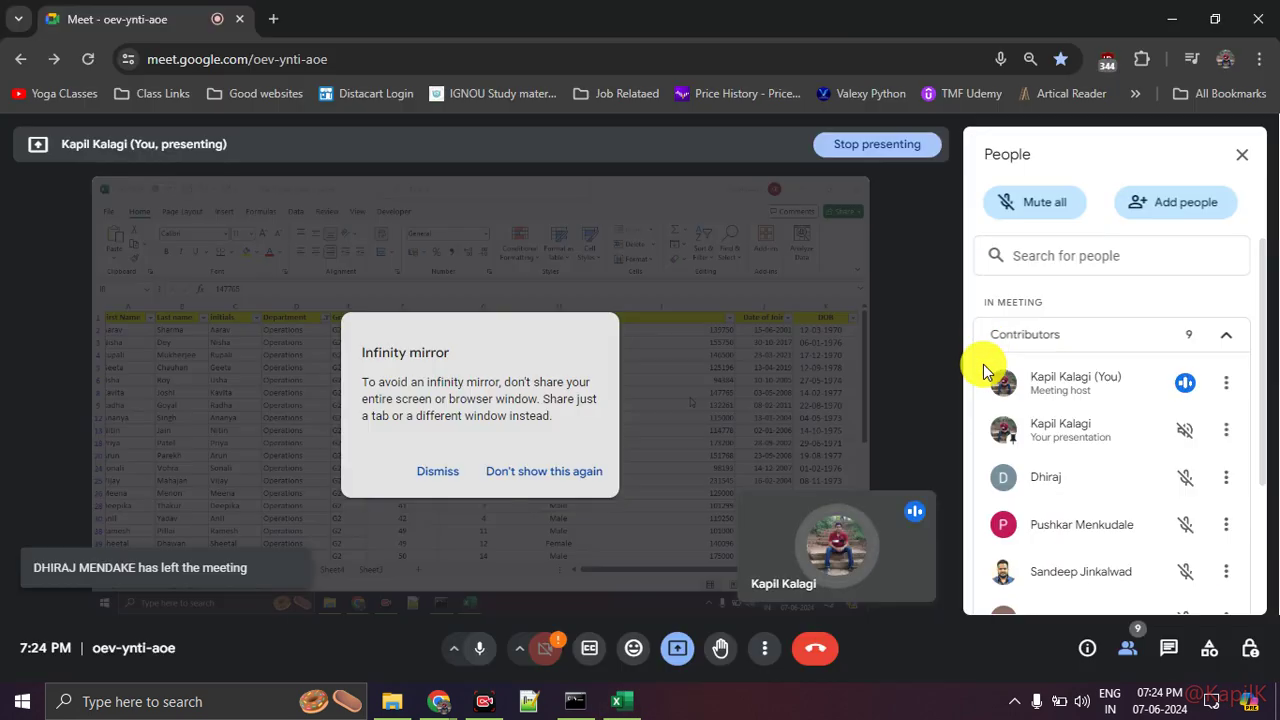
Step: Scroll through the Meet participant list, then return to the Excel workbook
{"action": "scroll", "coordinate": [1075, 445], "scroll_direction": "down", "scroll_amount": 2}
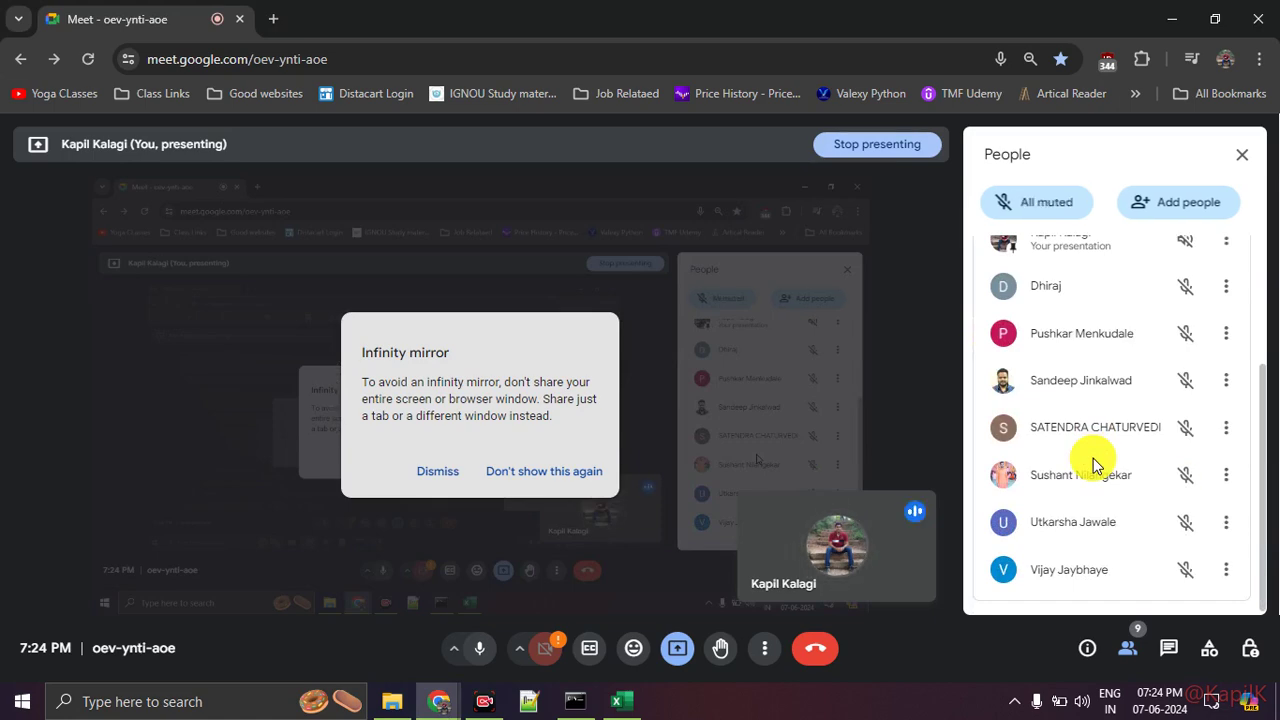
{"action": "key", "text": "alt+Tab"}
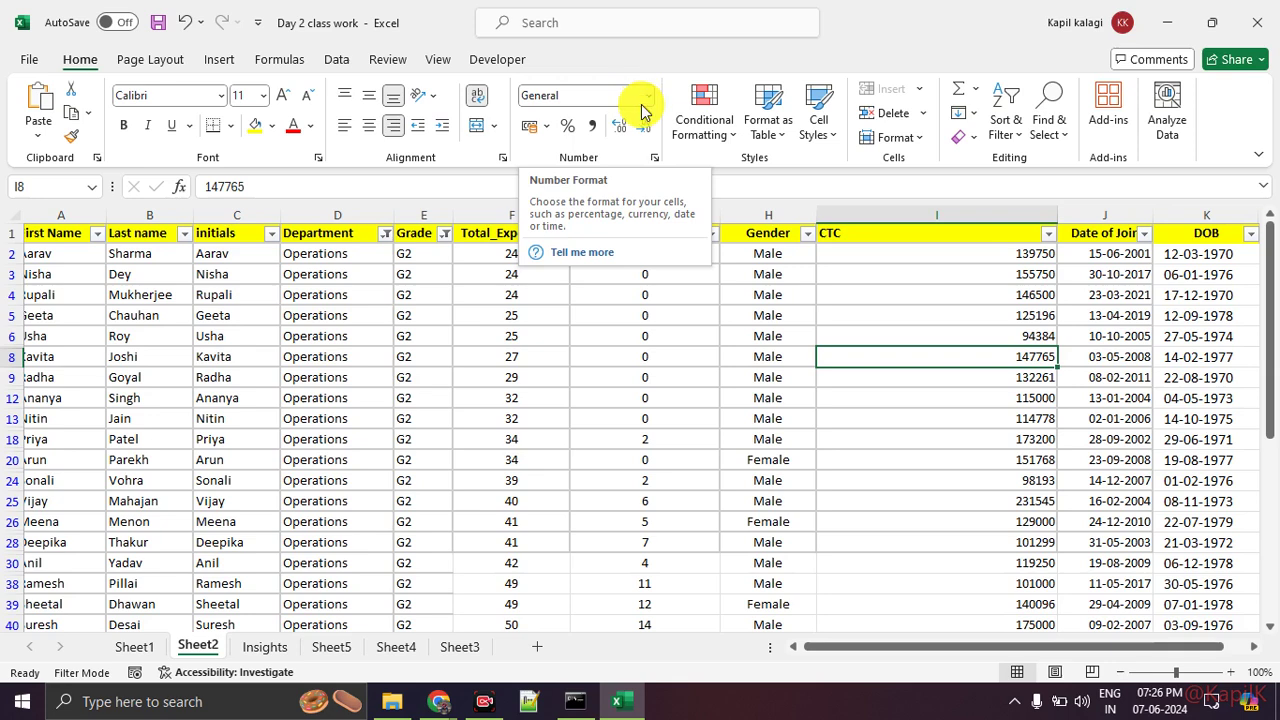
Step: Highlight the Home tab number formats, show the format list with Number as an example, then open Sheet1
{"action": "mouse_move", "coordinate": [150, 40]}
{"action": "left_mouse_down"}
{"action": "mouse_move", "coordinate": [52, 66]}
{"action": "mouse_move", "coordinate": [64, 46]}
{"action": "left_mouse_up"}
{"action": "mouse_move", "coordinate": [586, 70]}
{"action": "left_mouse_down"}
{"action": "mouse_move", "coordinate": [680, 180]}
{"action": "mouse_move", "coordinate": [550, 85]}
{"action": "left_mouse_up"}
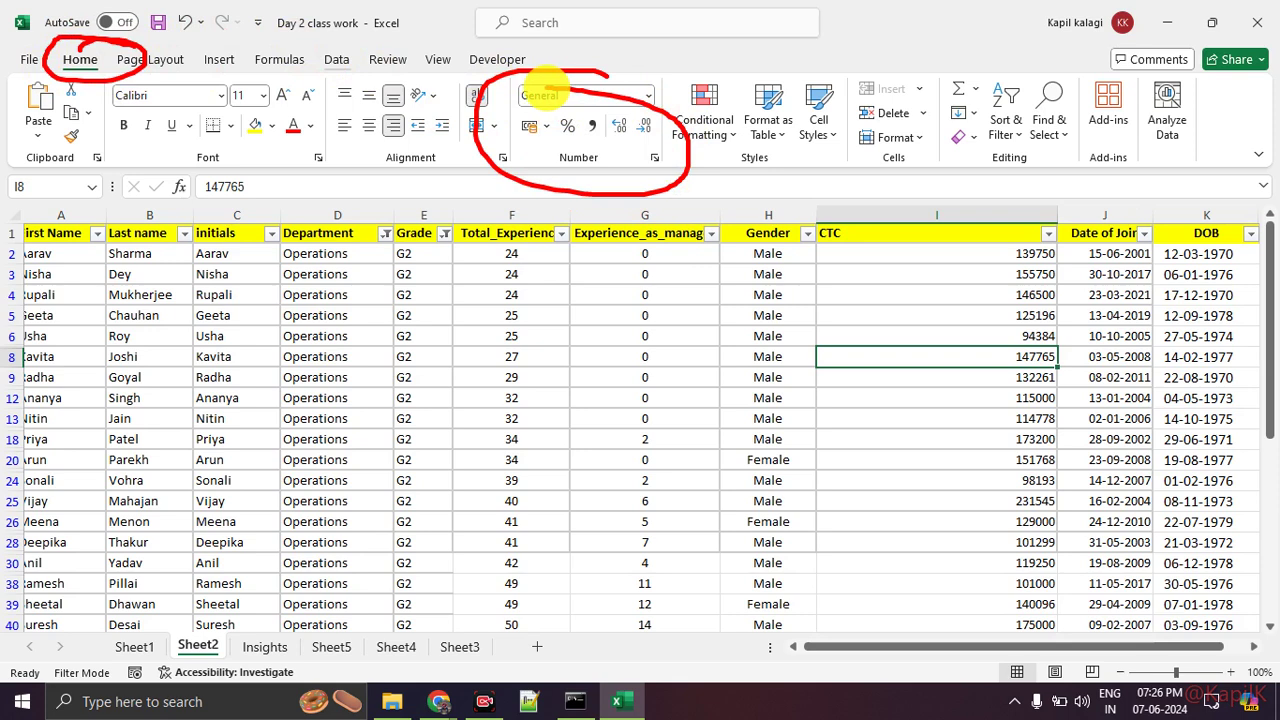
{"action": "left_click", "coordinate": [650, 100]}
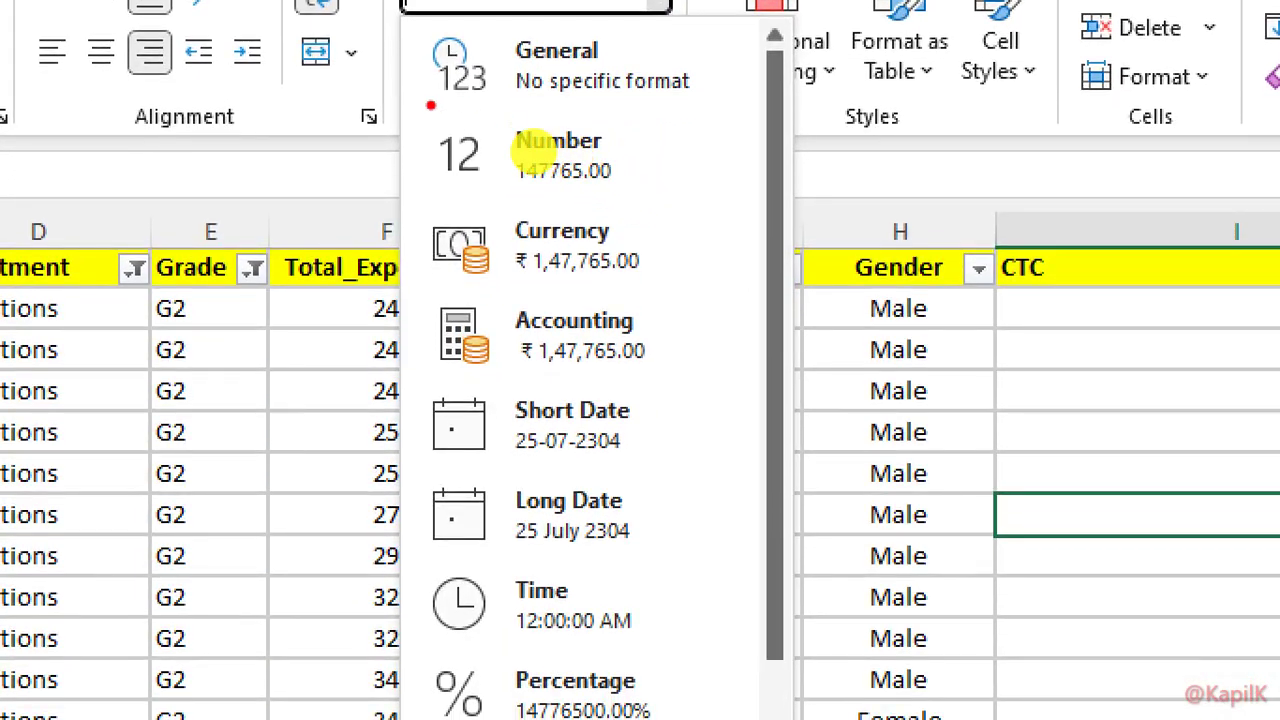
{"action": "left_click_drag", "start_coordinate": [402, 188], "coordinate": [710, 167]}
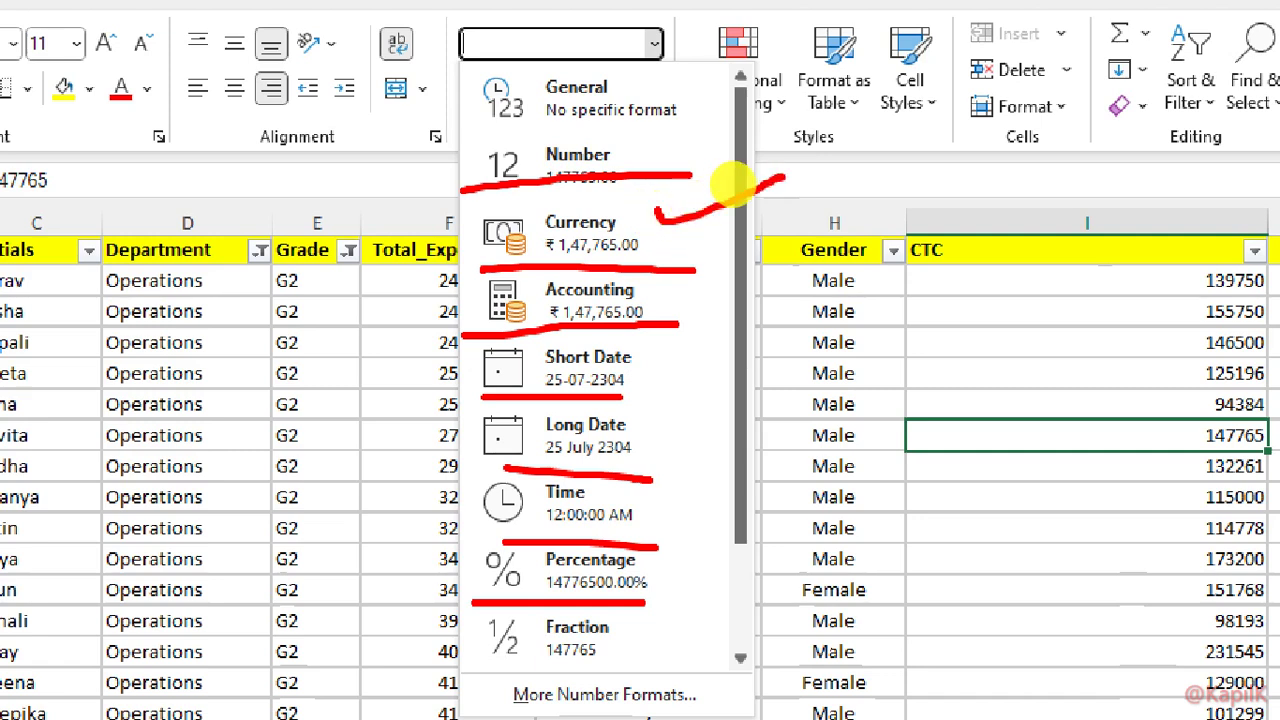
{"action": "key", "text": "Escape"}
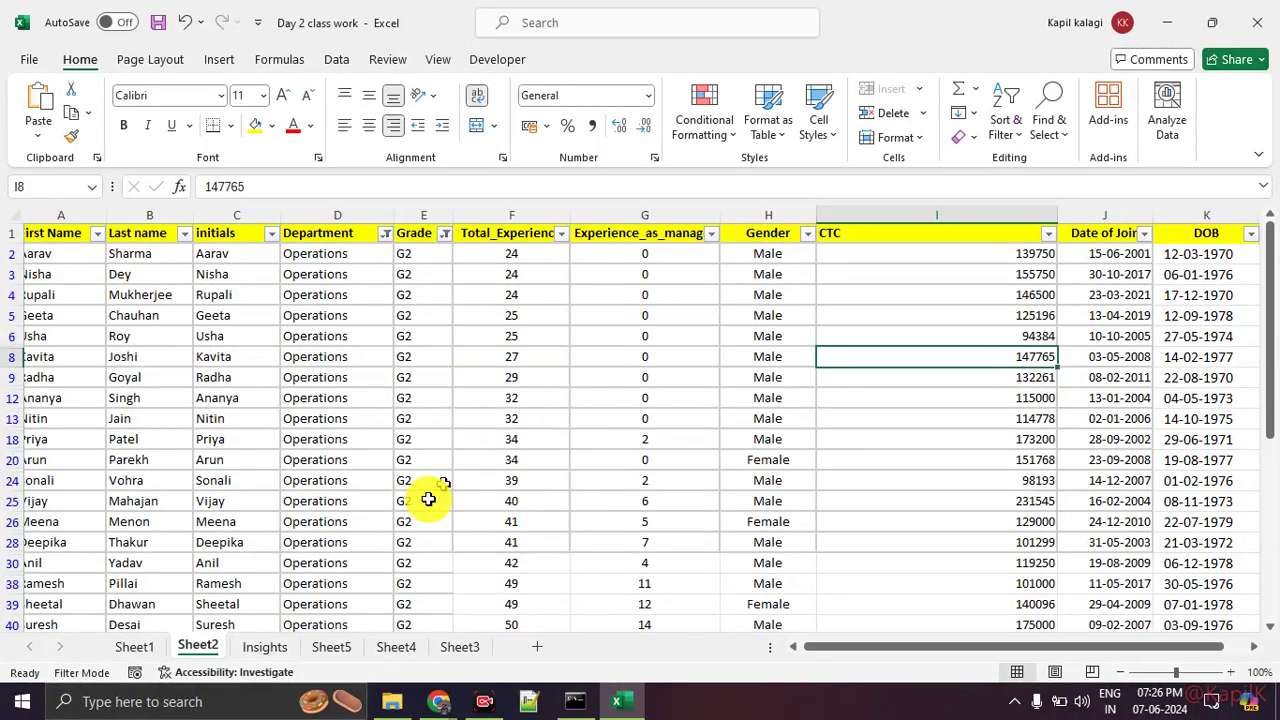
{"action": "left_click", "coordinate": [148, 648]}
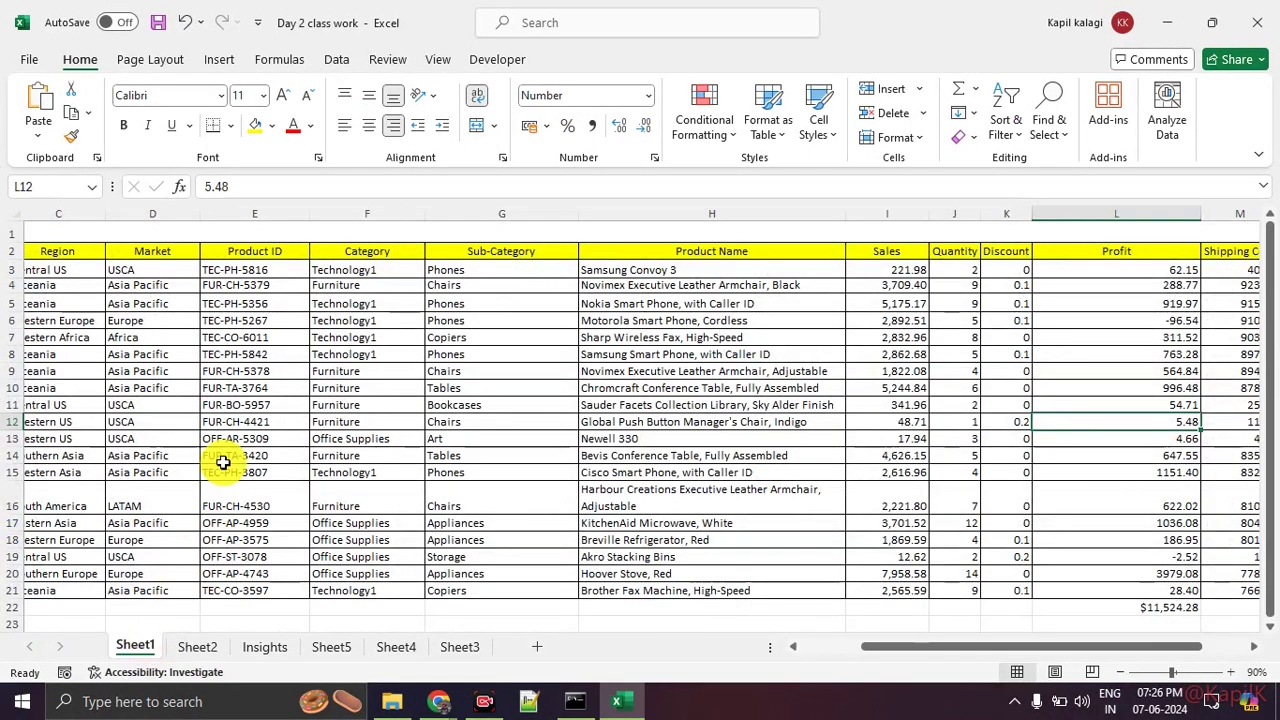
{"action": "left_click_drag", "start_coordinate": [891, 646], "coordinate": [820, 646]}
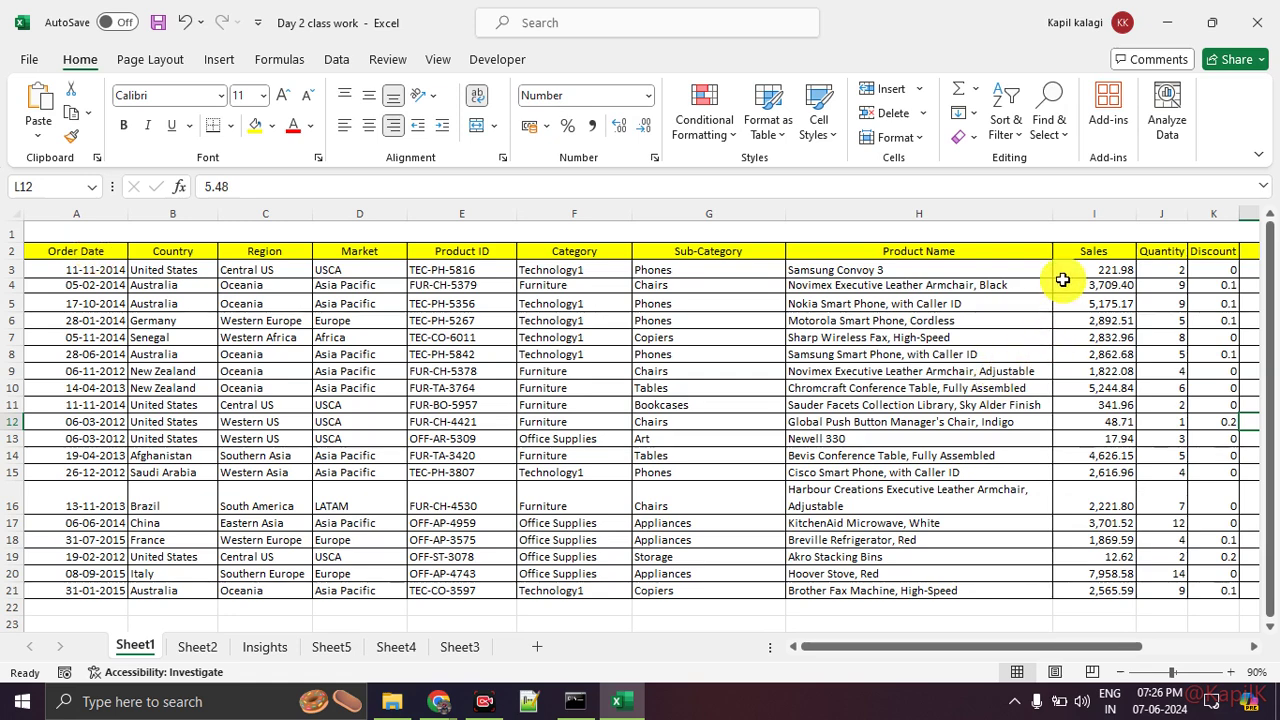
{"action": "left_click_drag", "start_coordinate": [1079, 275], "coordinate": [1103, 586]}
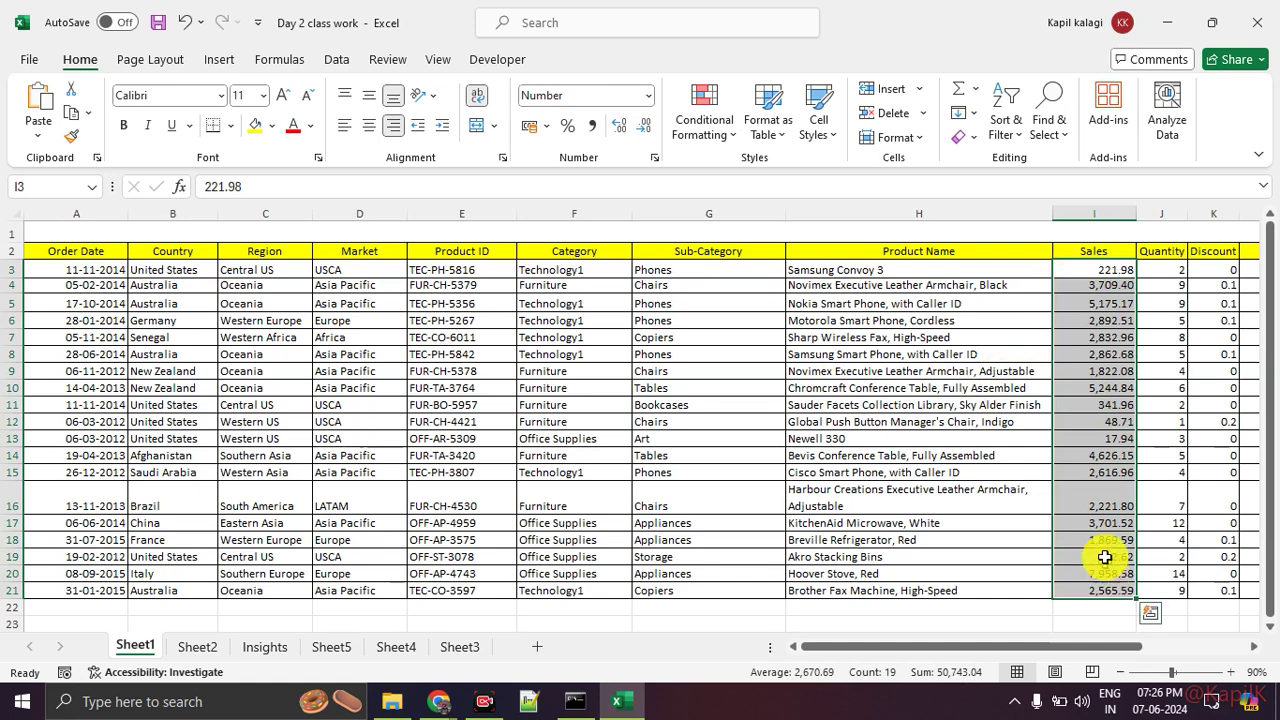
{"action": "right_click", "coordinate": [1100, 340]}
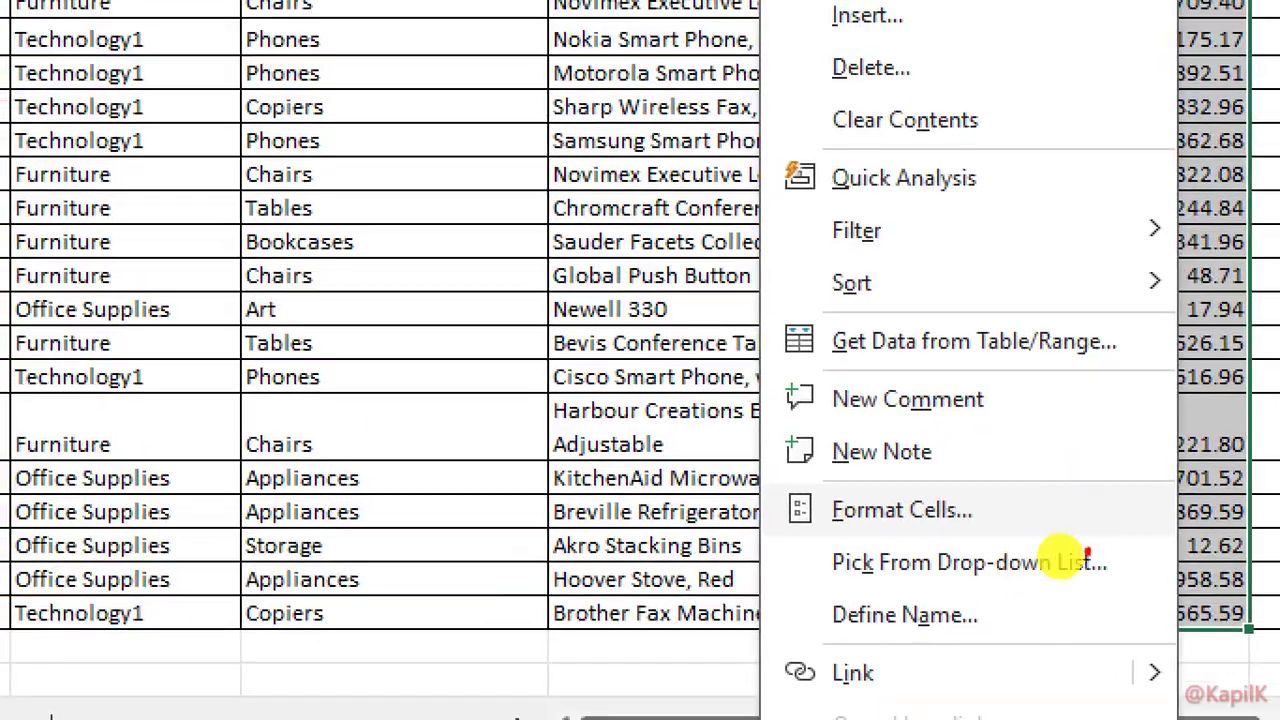
{"action": "mouse_move", "coordinate": [1064, 540]}
{"action": "left_mouse_down"}
{"action": "mouse_move", "coordinate": [972, 541]}
{"action": "mouse_move", "coordinate": [1056, 565]}
{"action": "mouse_move", "coordinate": [960, 525]}
{"action": "left_mouse_up"}
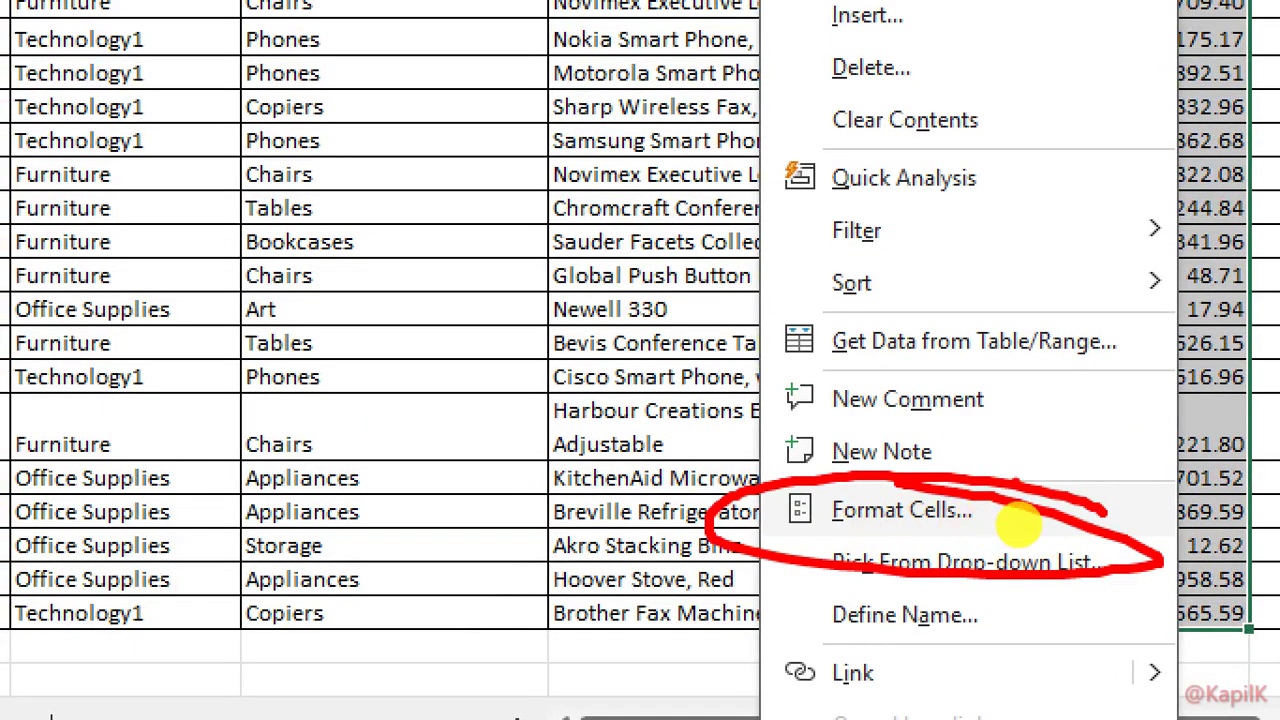
{"action": "key", "text": "Escape"}
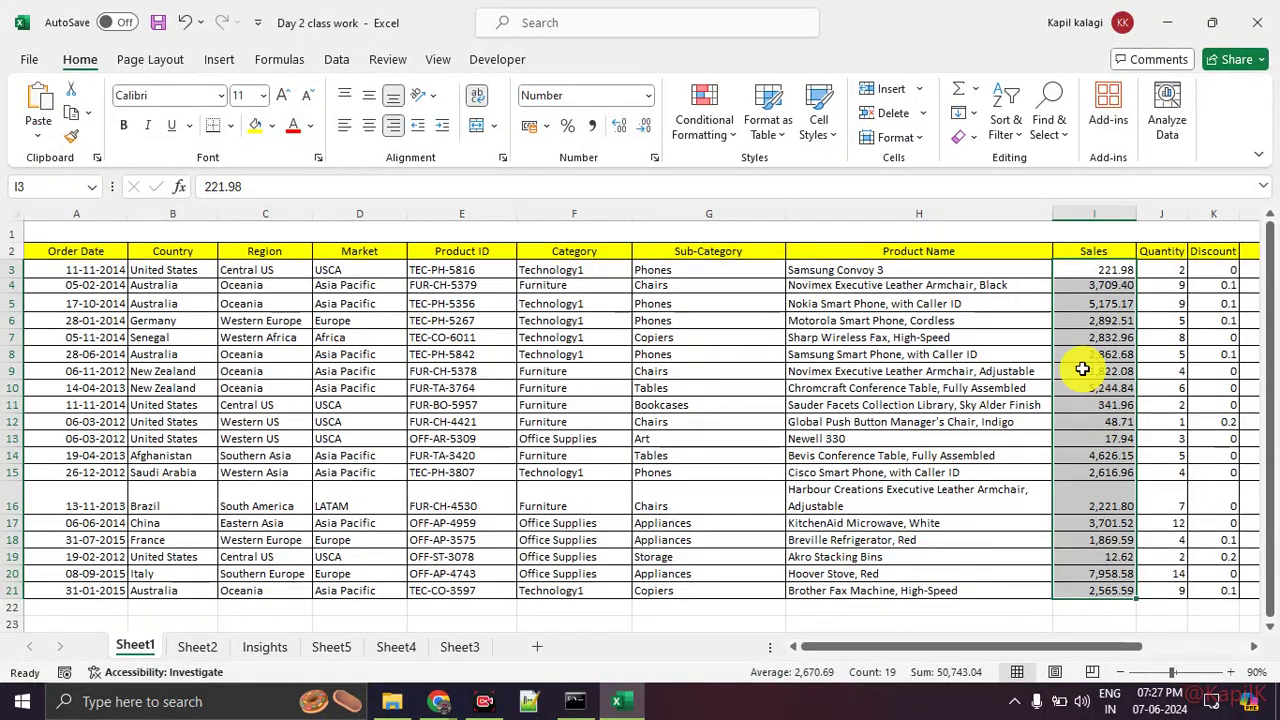
{"action": "right_click", "coordinate": [1082, 369]}
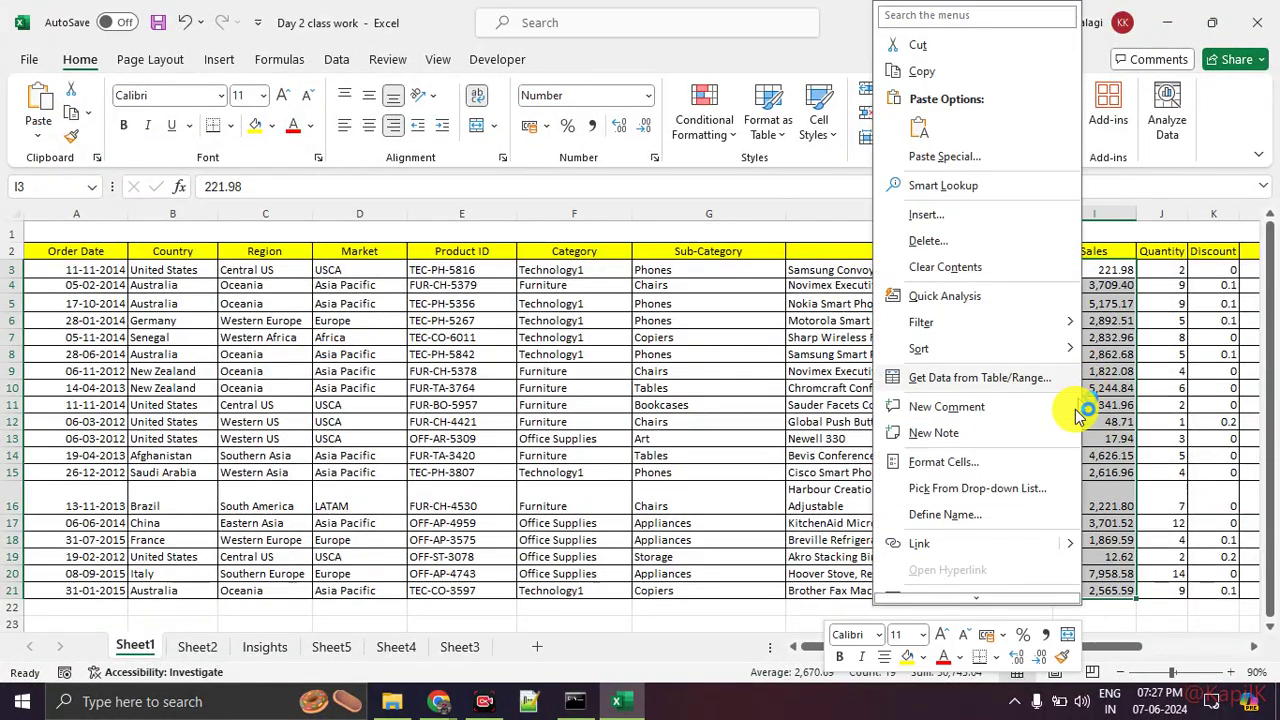
{"action": "left_click", "coordinate": [1016, 474]}
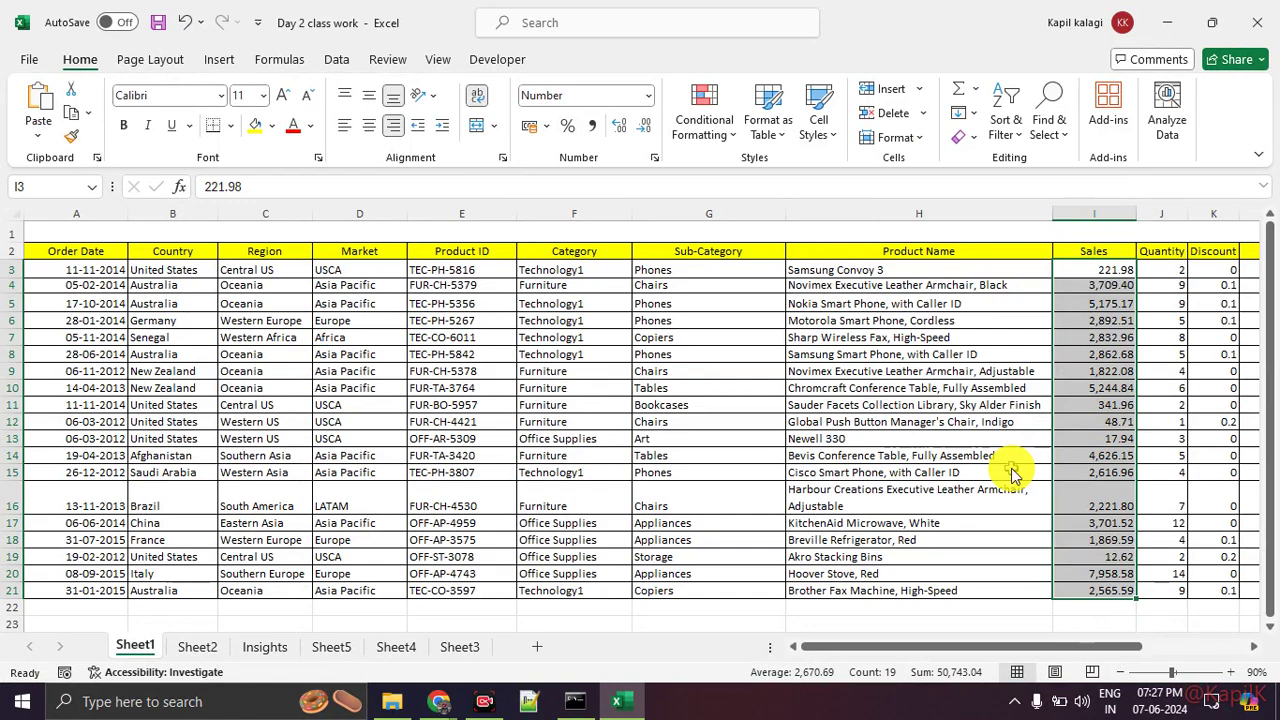
{"action": "left_click_drag", "start_coordinate": [958, 248], "coordinate": [649, 129]}
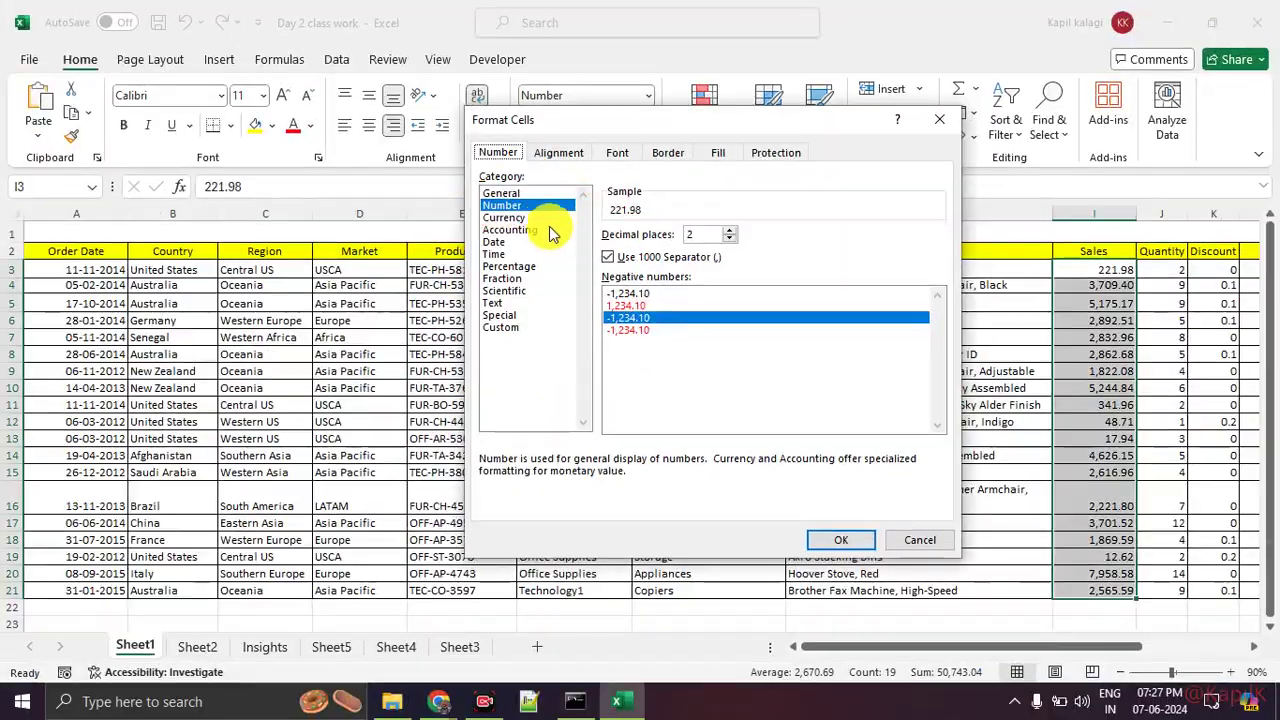
Step: Format Sales as Currency with the ₹ symbol, 2 decimals and the ₹ -1,234.10 negative style
{"action": "left_click", "coordinate": [560, 88]}
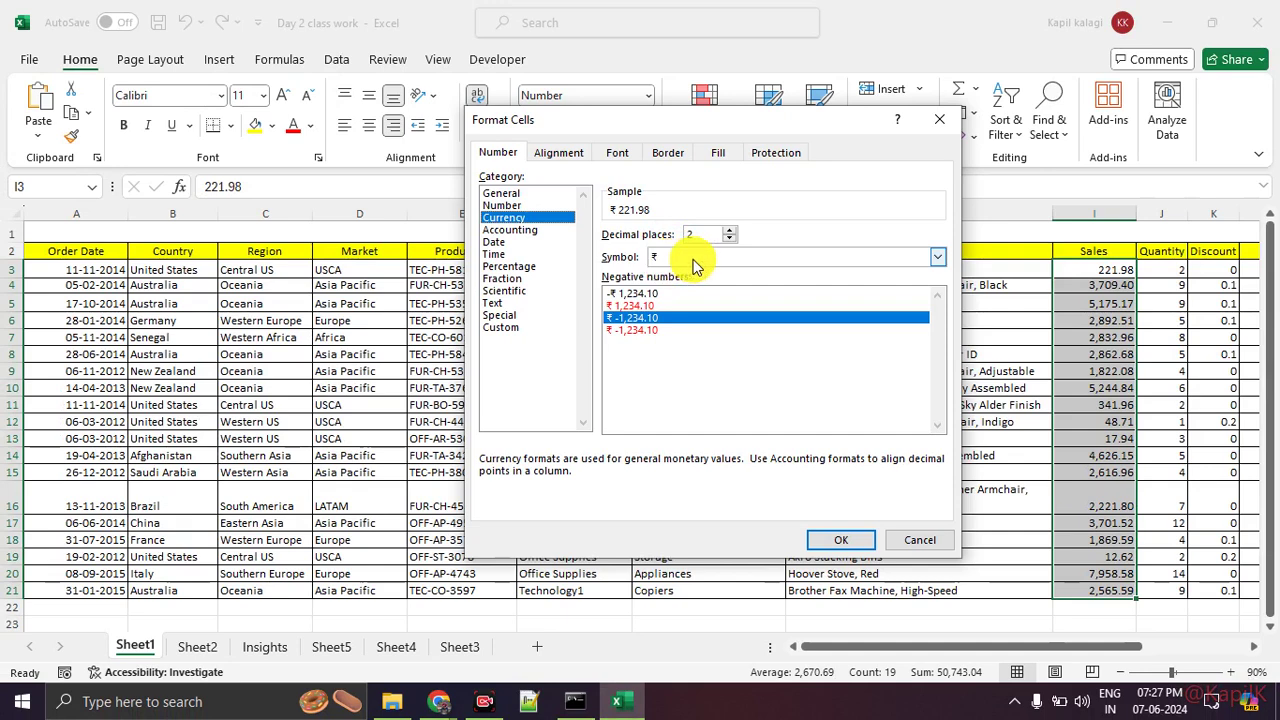
{"action": "left_click", "coordinate": [697, 262]}
{"action": "scroll", "coordinate": [770, 375], "scroll_direction": "down", "scroll_amount": 5}
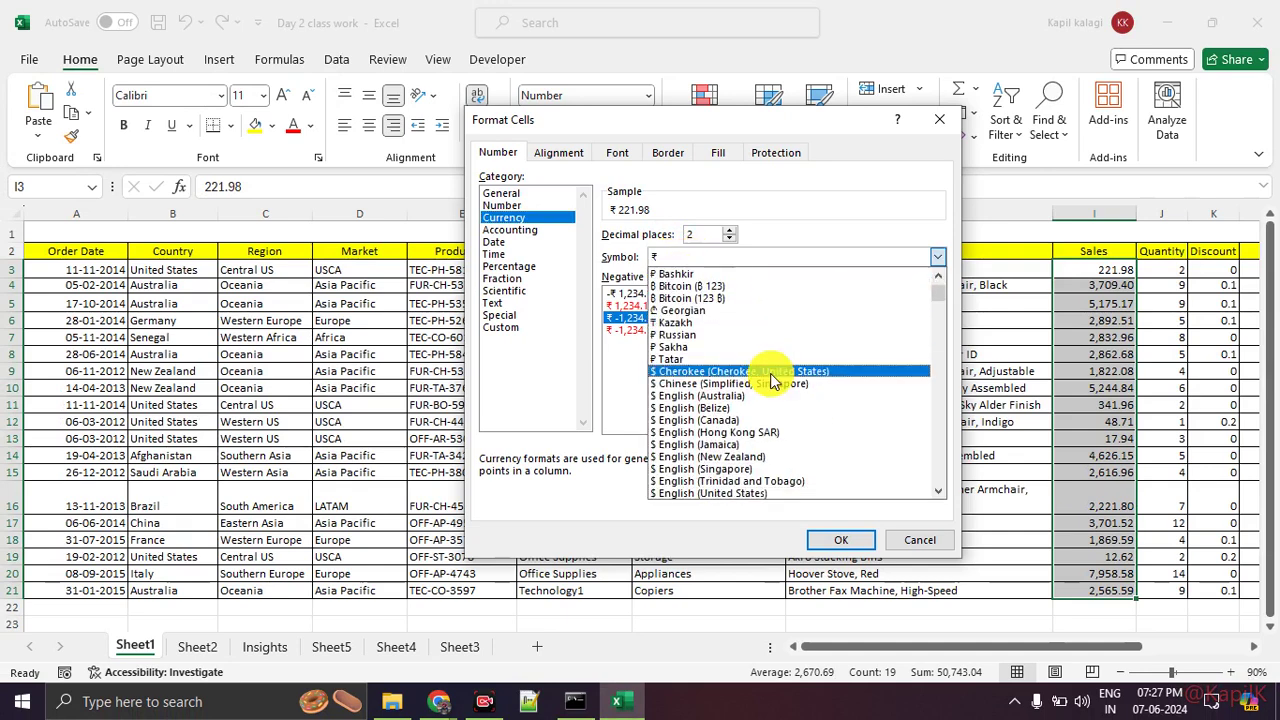
{"action": "scroll", "coordinate": [771, 377], "scroll_direction": "up", "scroll_amount": 5}
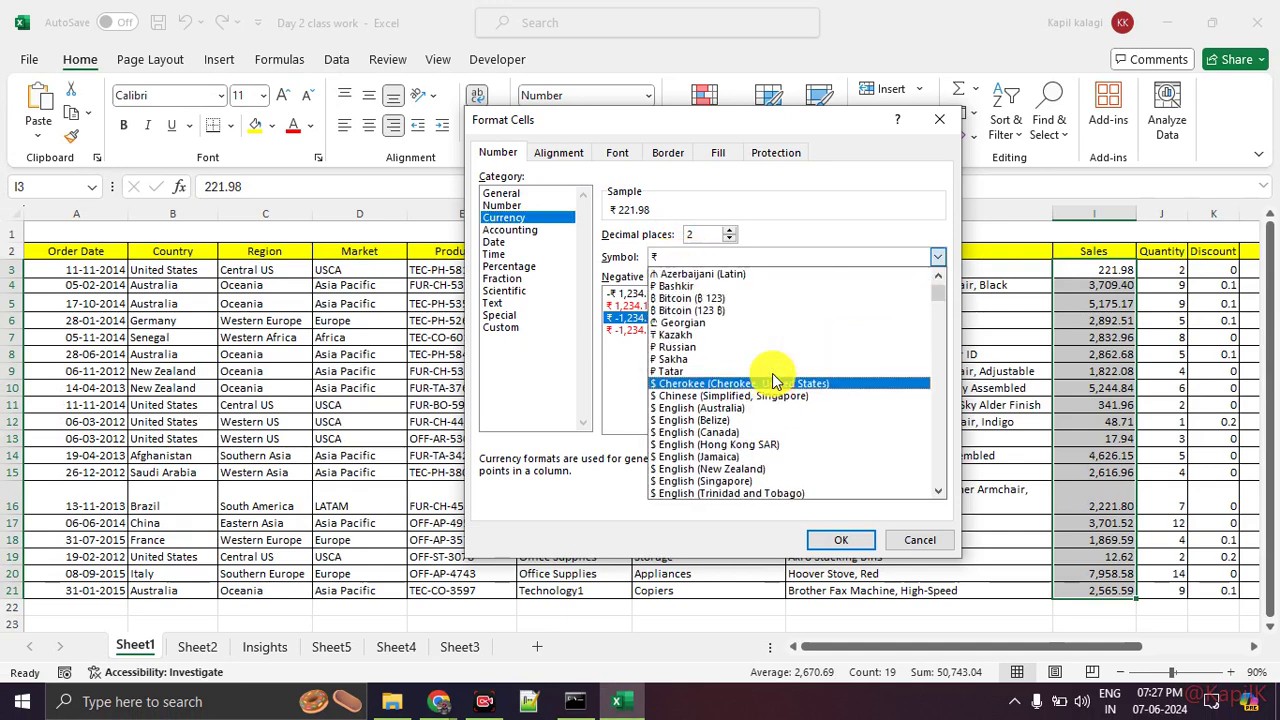
{"action": "left_click", "coordinate": [624, 388]}
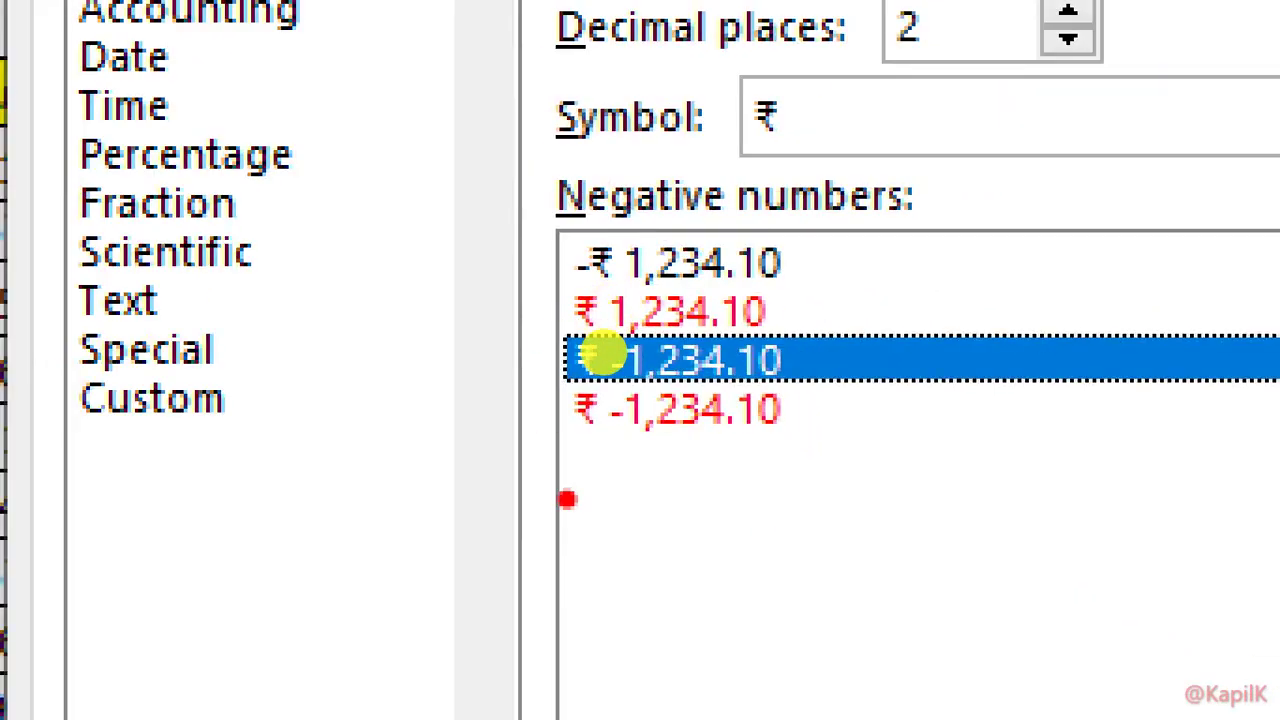
{"action": "left_click", "coordinate": [581, 385]}
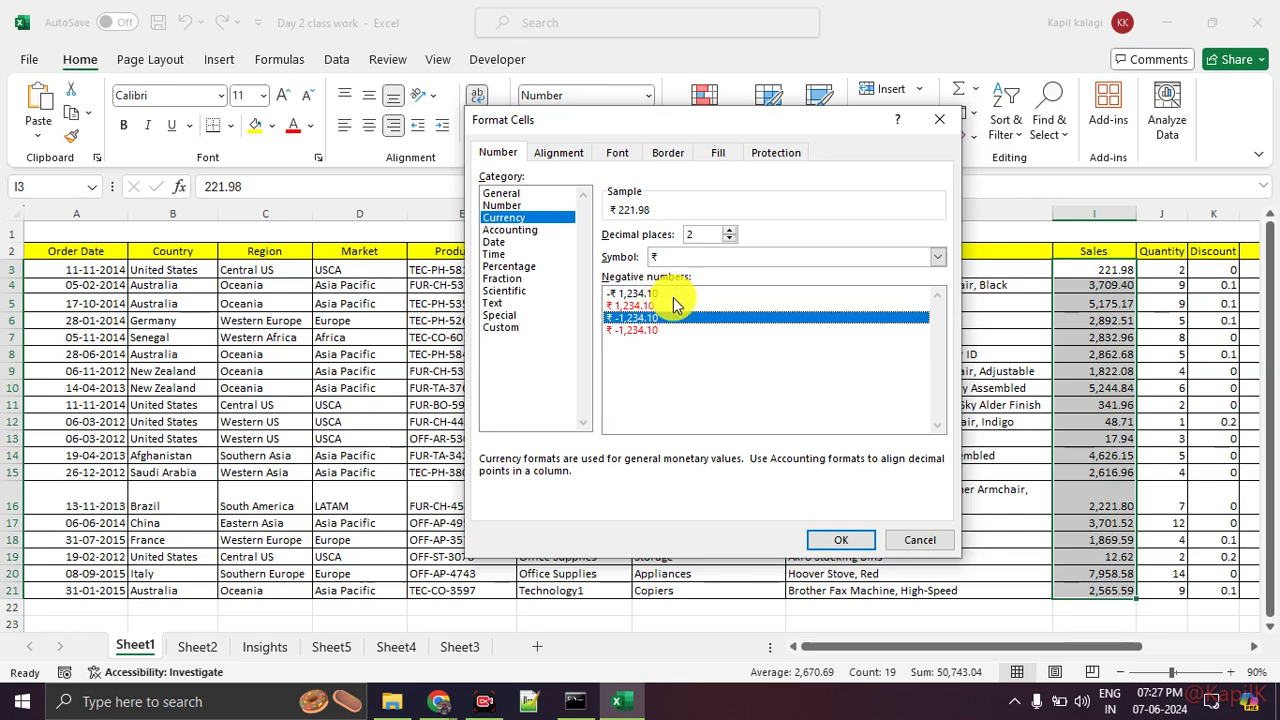
{"action": "left_click", "coordinate": [814, 535]}
{"action": "left_click", "coordinate": [1157, 423]}
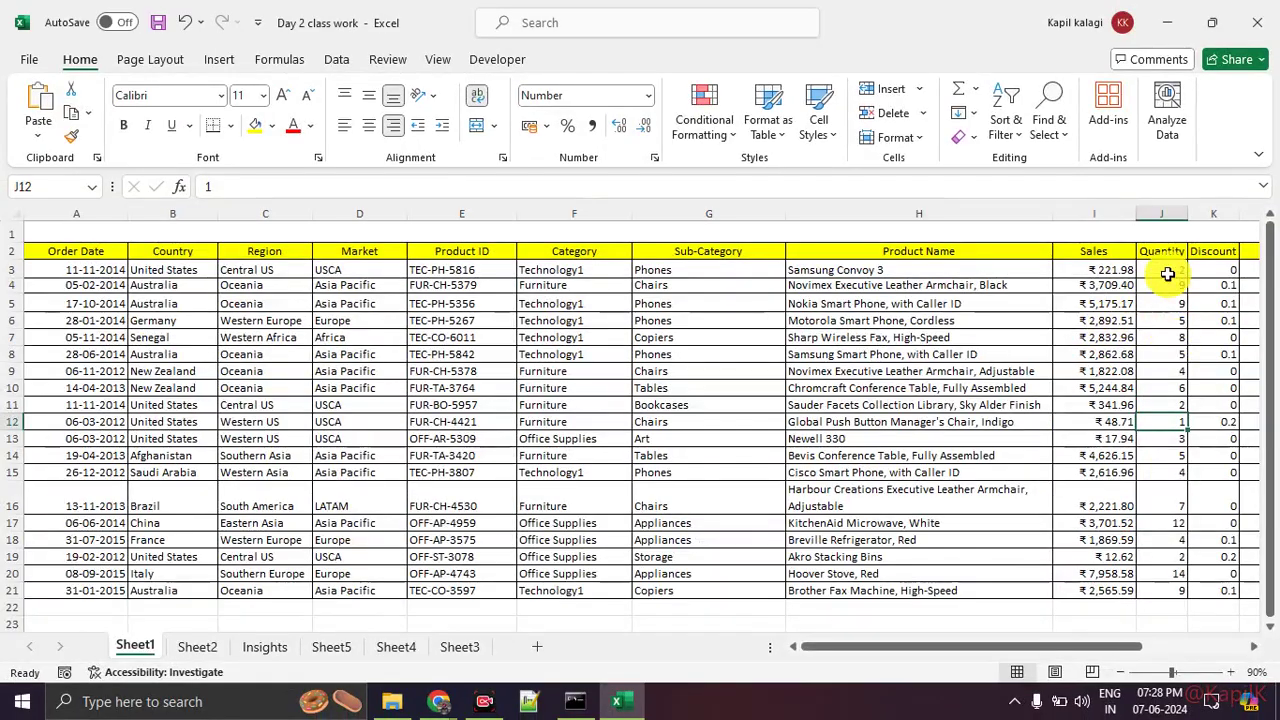
{"action": "left_click_drag", "start_coordinate": [1119, 67], "coordinate": [1077, 681]}
{"action": "left_click", "coordinate": [1195, 352]}
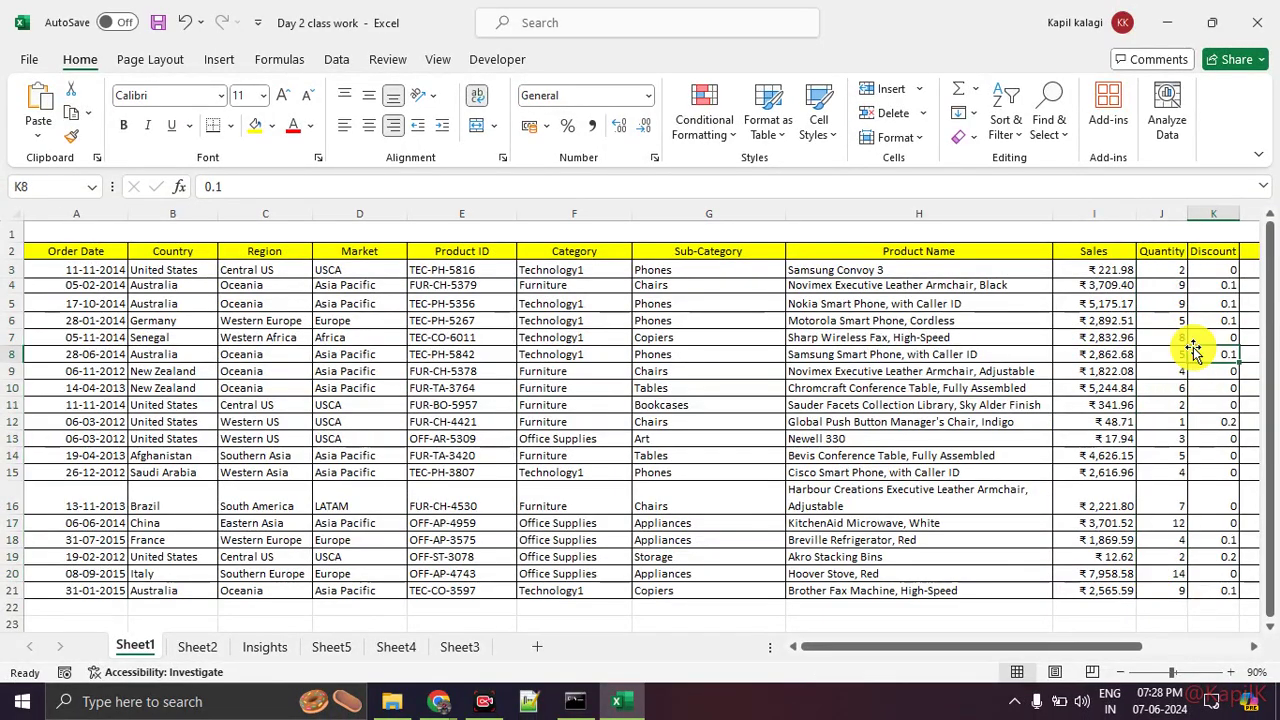
{"action": "left_click_drag", "start_coordinate": [1177, 272], "coordinate": [1174, 573]}
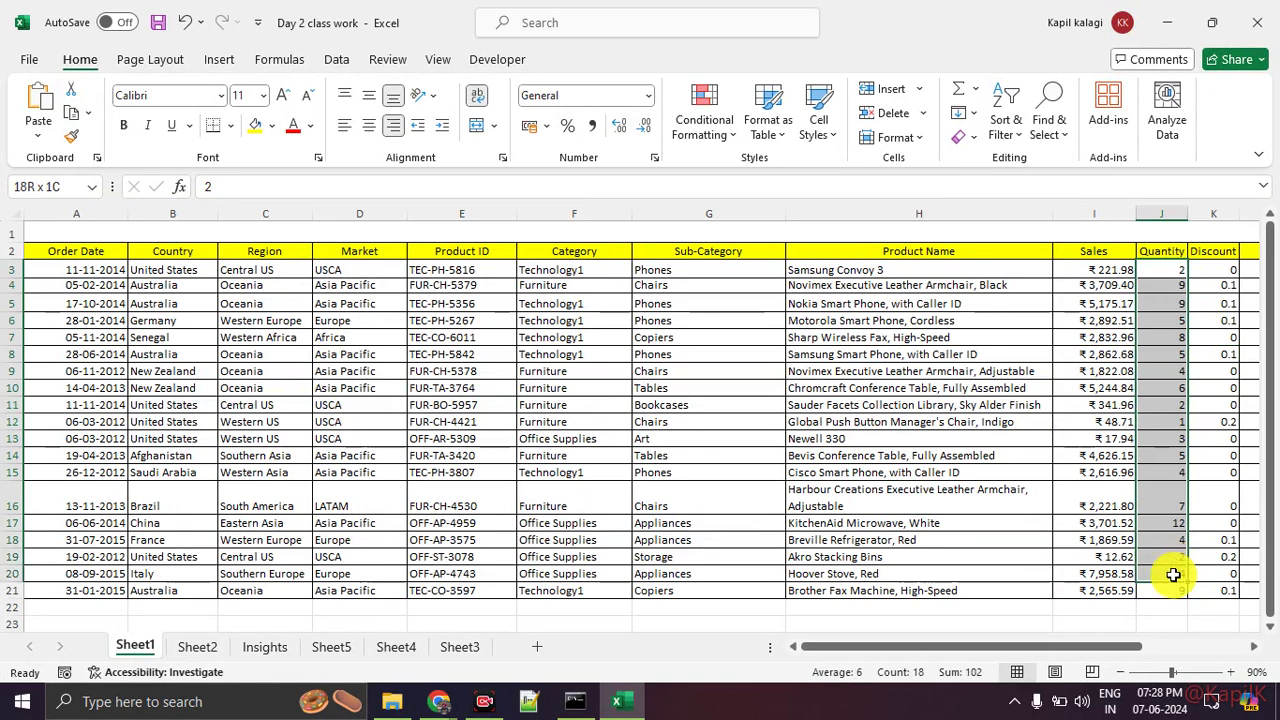
{"action": "left_click_drag", "start_coordinate": [1214, 272], "coordinate": [1228, 590]}
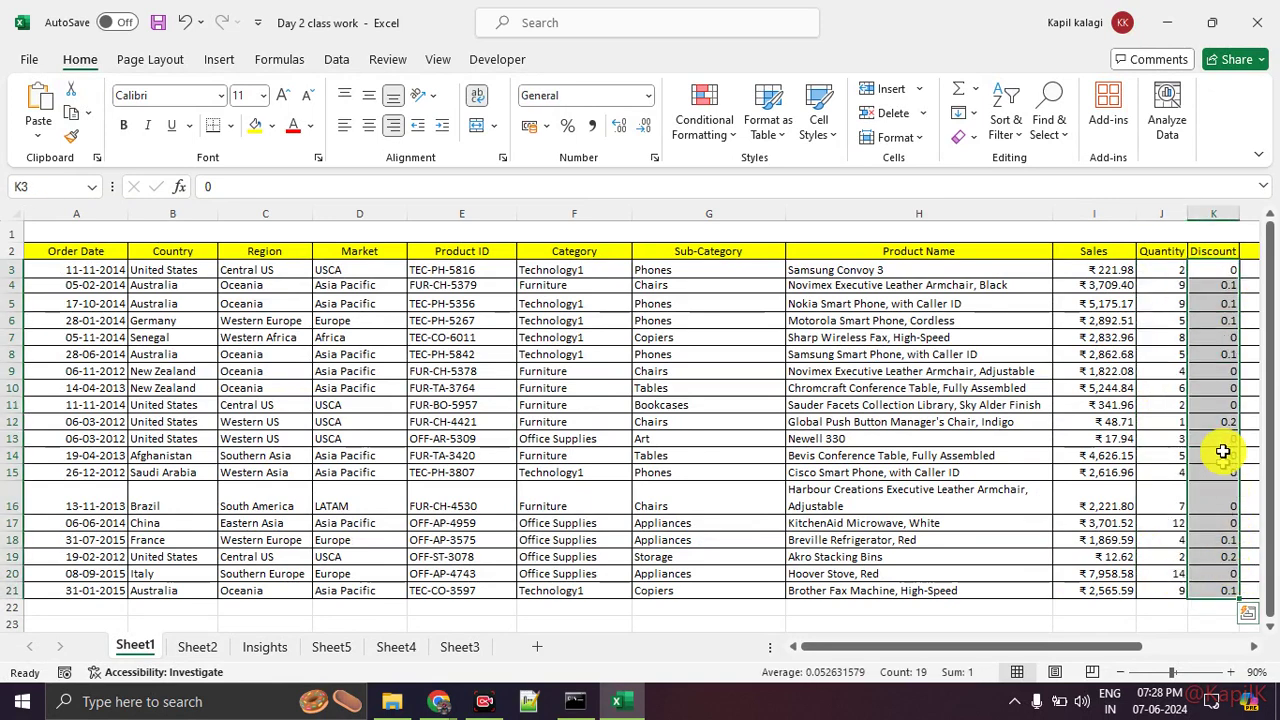
Step: Open Format Cells for Discount and cancel it, then apply Percentage from the Number Format list
{"action": "right_click", "coordinate": [1214, 390]}
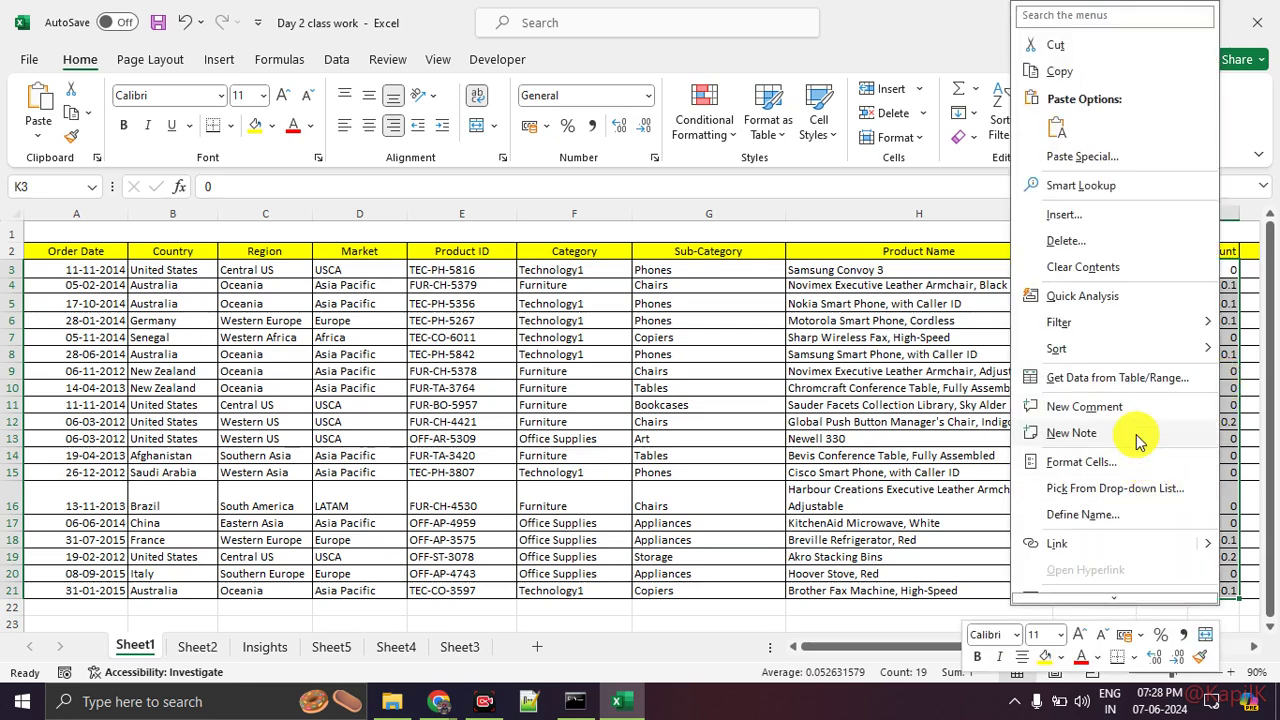
{"action": "left_click", "coordinate": [1138, 461]}
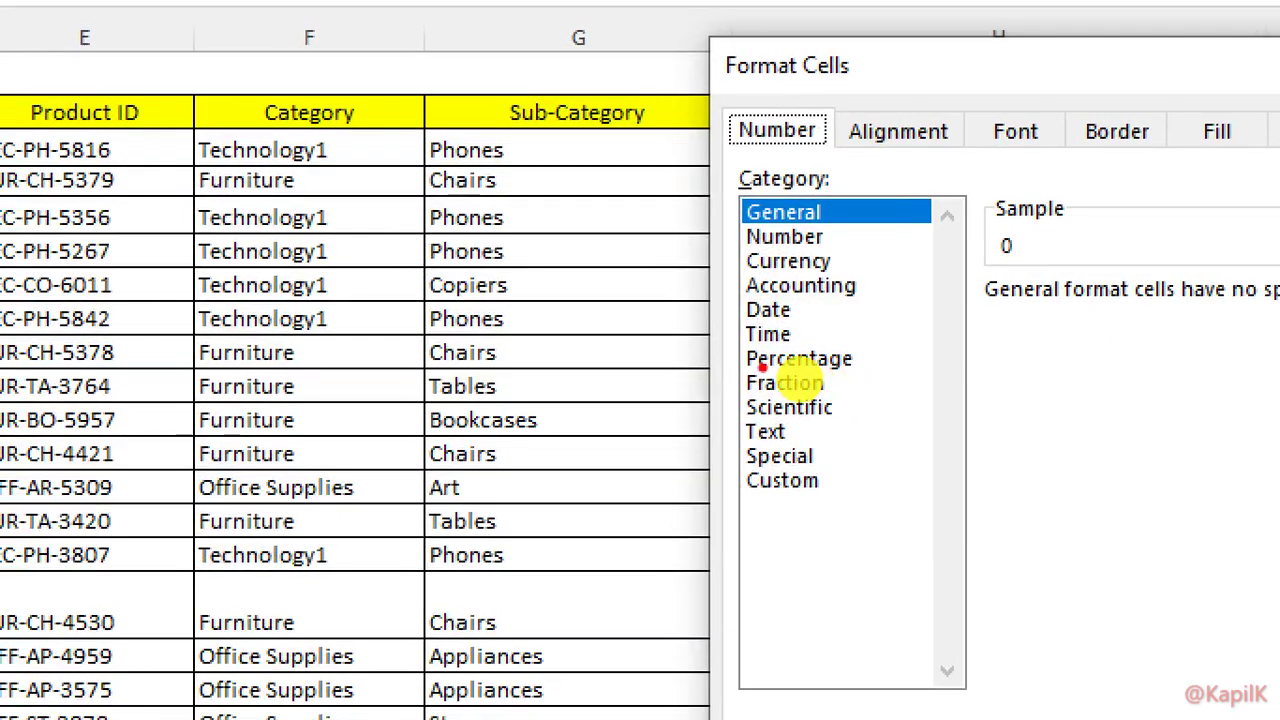
{"action": "left_click_drag", "start_coordinate": [785, 382], "coordinate": [852, 379]}
{"action": "left_click_drag", "start_coordinate": [932, 233], "coordinate": [624, 182]}
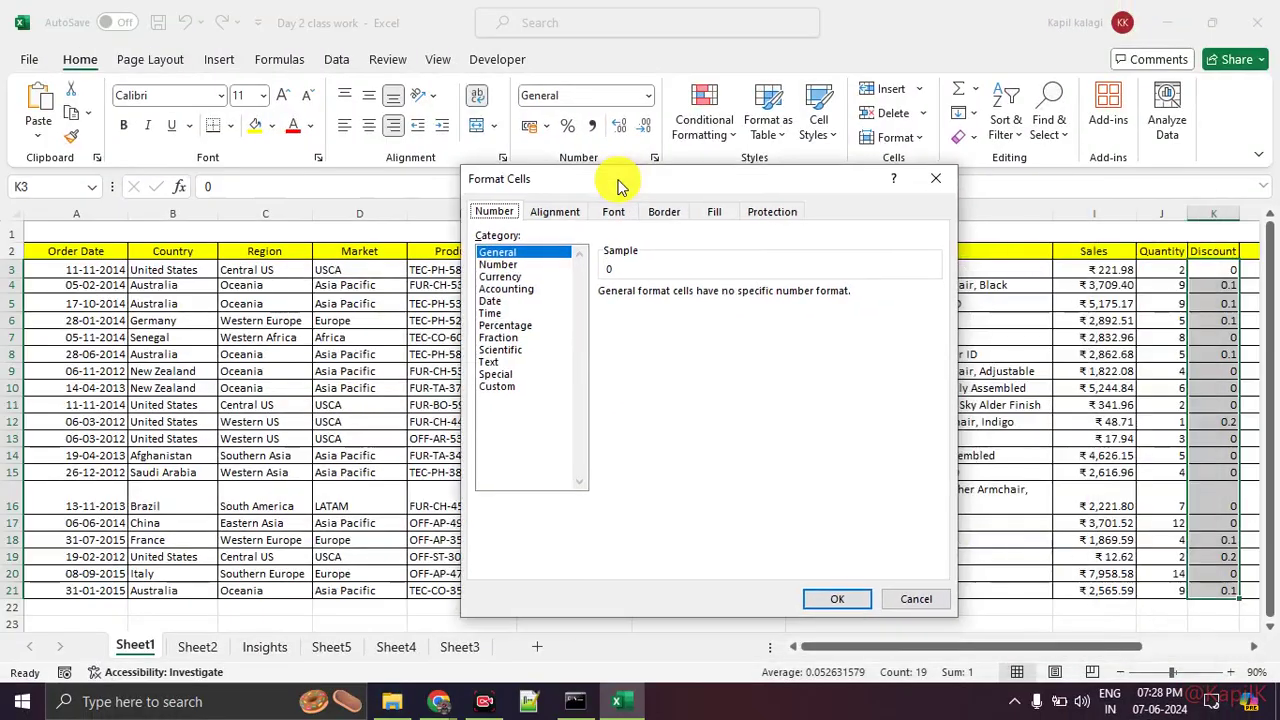
{"action": "left_click", "coordinate": [935, 175]}
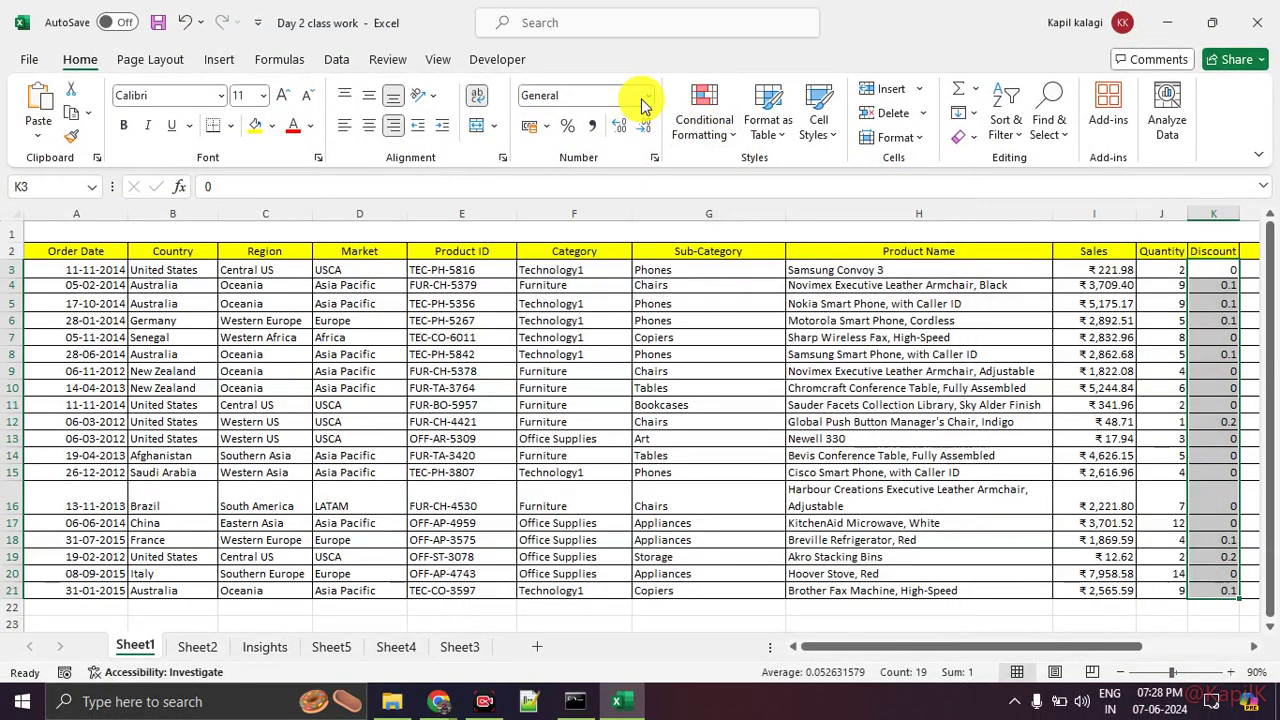
{"action": "left_click", "coordinate": [648, 100]}
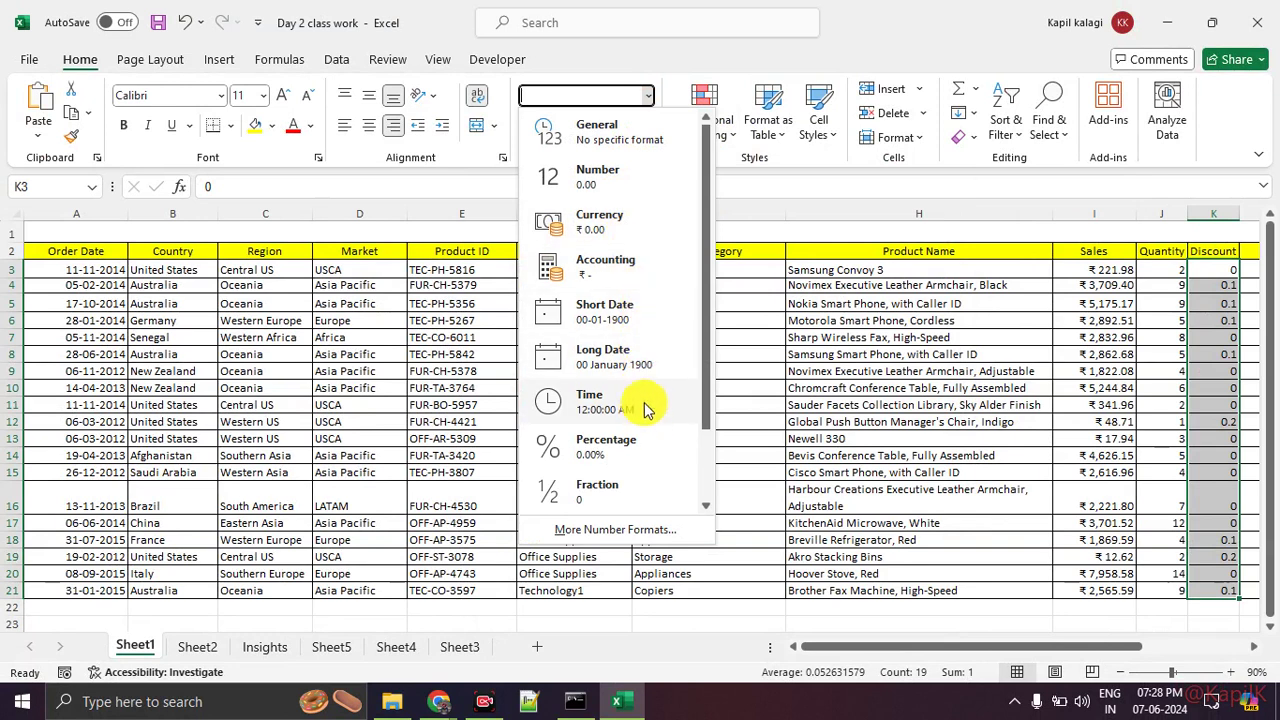
{"action": "left_click", "coordinate": [634, 443]}
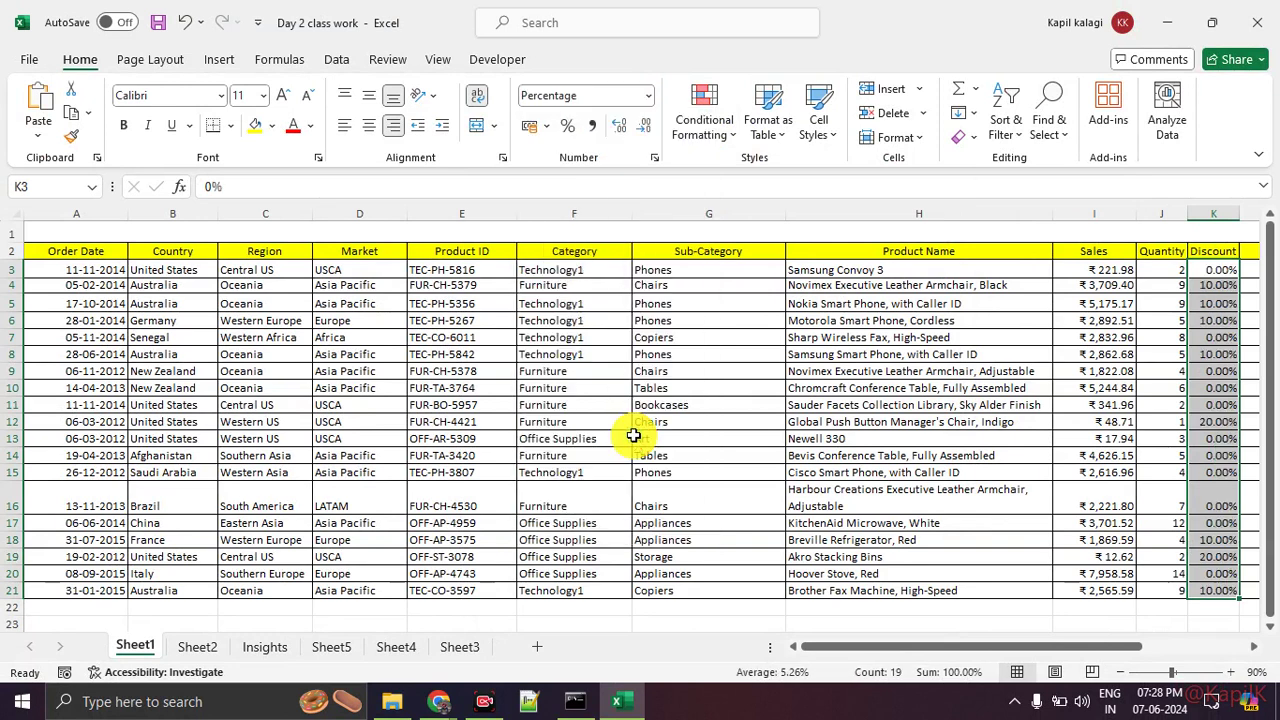
{"action": "left_click", "coordinate": [1118, 452]}
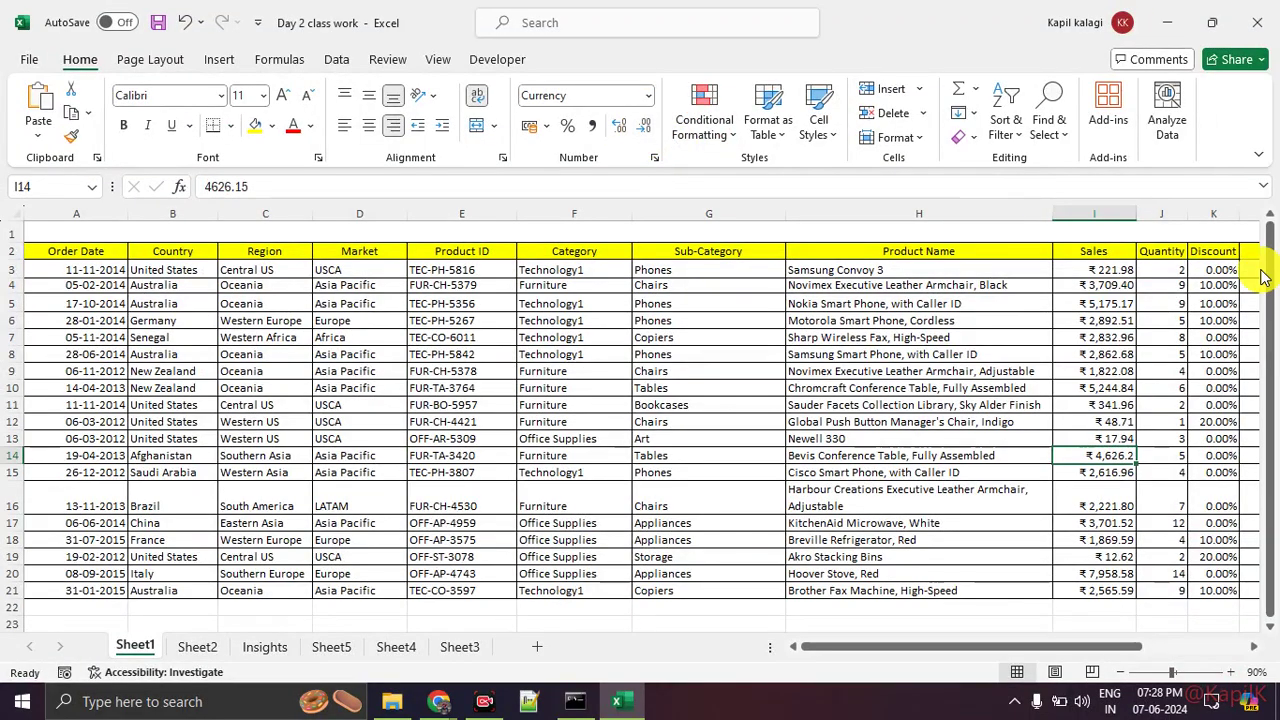
Step: Adjust decimals on Discount K3:K21 so values show four places, such as 10.0000%
{"action": "left_click_drag", "start_coordinate": [1222, 277], "coordinate": [1214, 591]}
{"action": "left_click", "coordinate": [641, 125]}
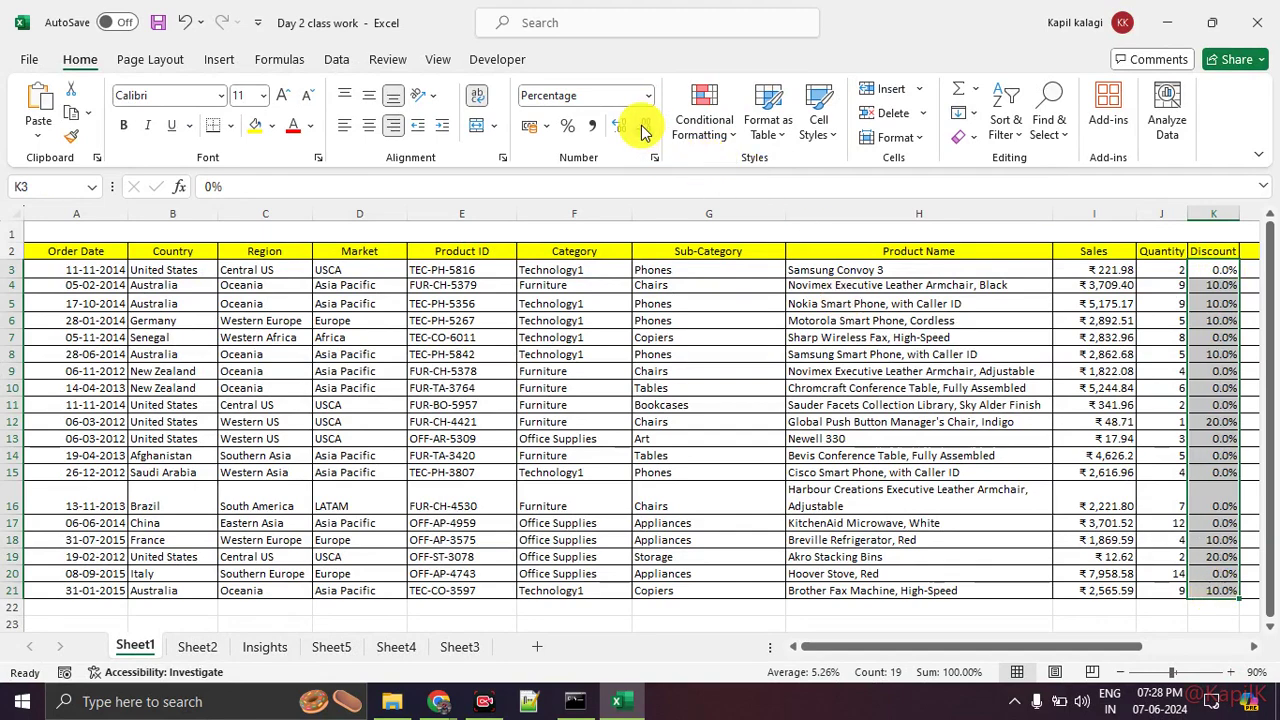
{"action": "left_click", "coordinate": [617, 128]}
{"action": "double_click", "coordinate": [612, 128]}
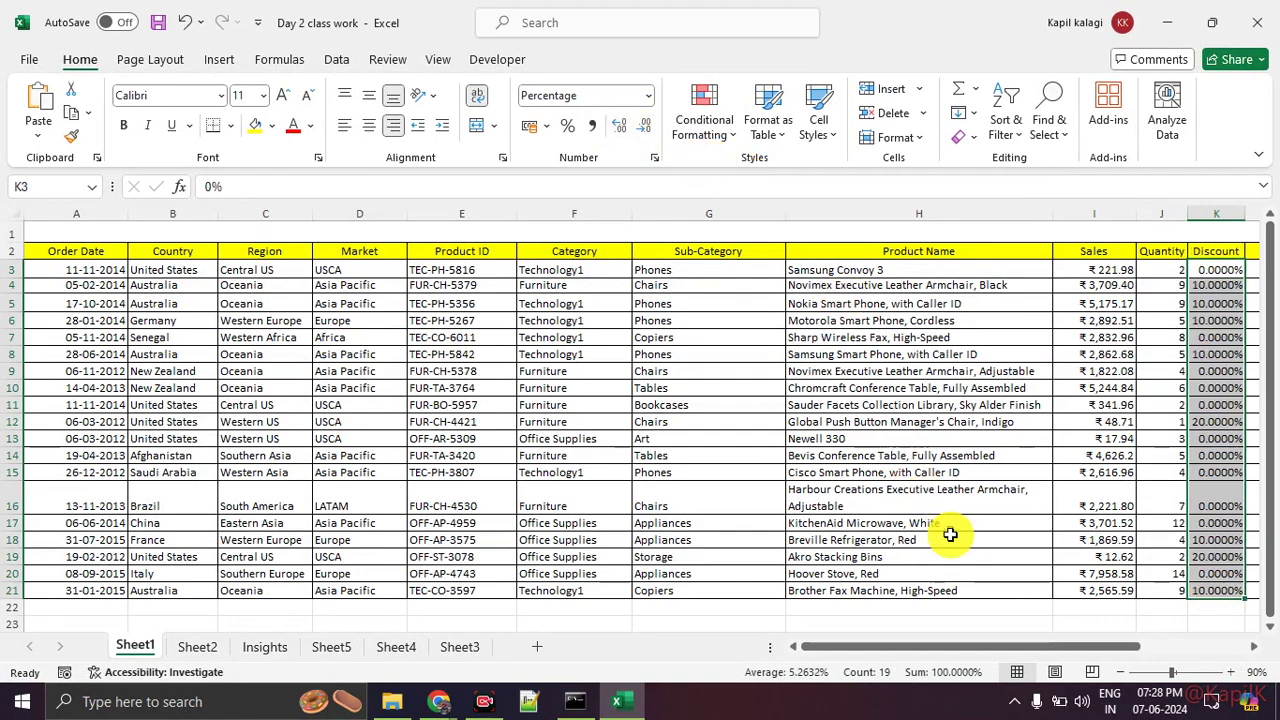
{"action": "left_click_drag", "start_coordinate": [965, 646], "coordinate": [1105, 648]}
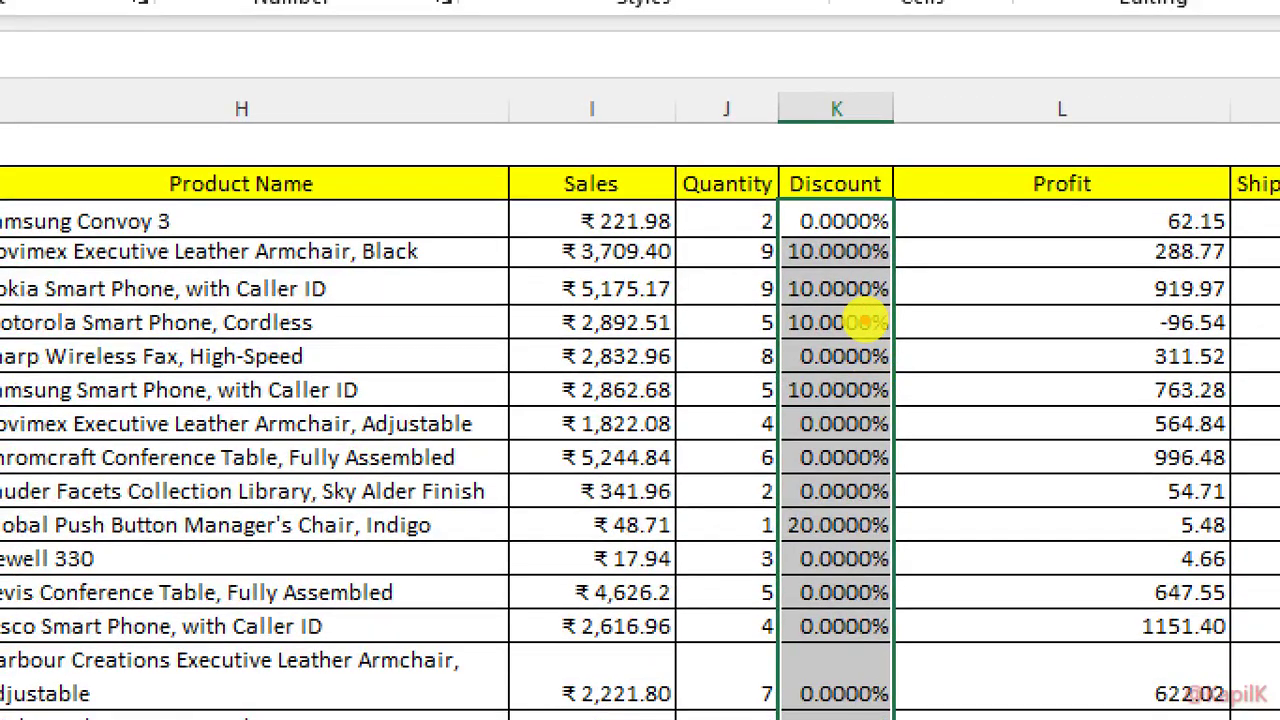
{"action": "left_click", "coordinate": [865, 322]}
{"action": "left_click_drag", "start_coordinate": [760, 338], "coordinate": [885, 357]}
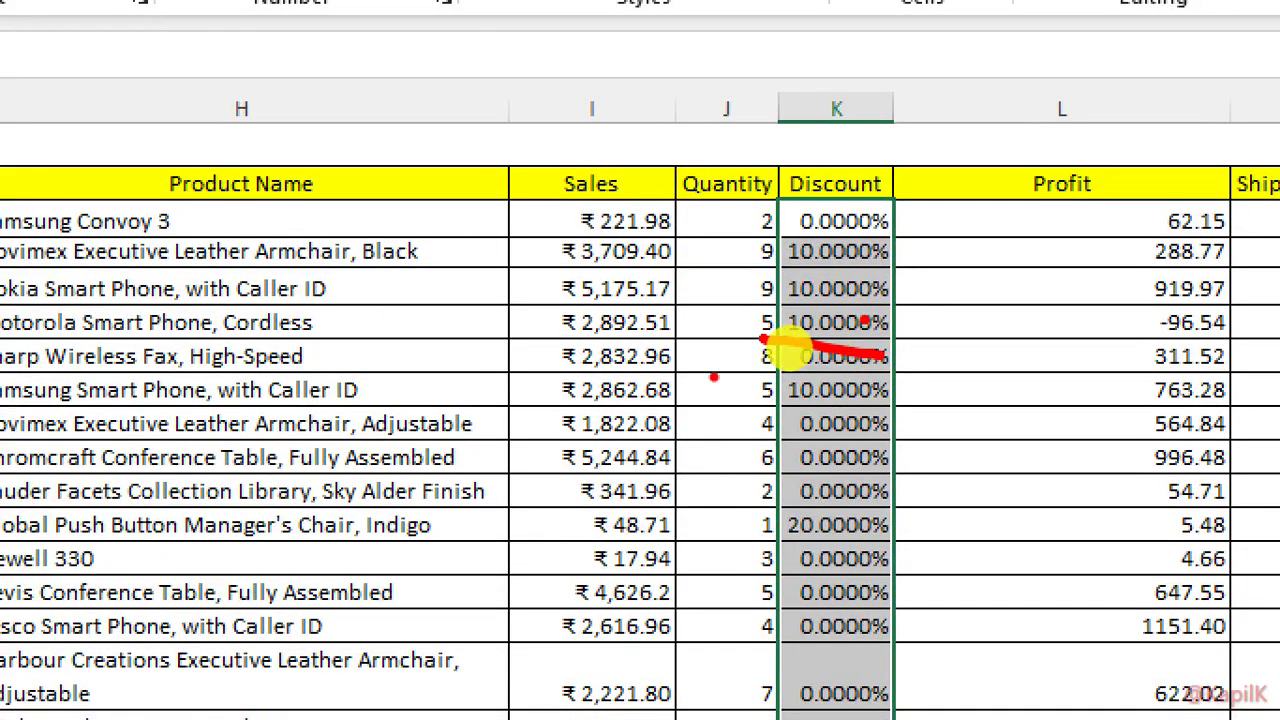
{"action": "left_click_drag", "start_coordinate": [710, 378], "coordinate": [882, 402]}
{"action": "left_click_drag", "start_coordinate": [780, 456], "coordinate": [955, 470]}
{"action": "left_click_drag", "start_coordinate": [740, 485], "coordinate": [945, 538]}
{"action": "left_click_drag", "start_coordinate": [826, 587], "coordinate": [879, 600]}
{"action": "left_click", "coordinate": [942, 286]}
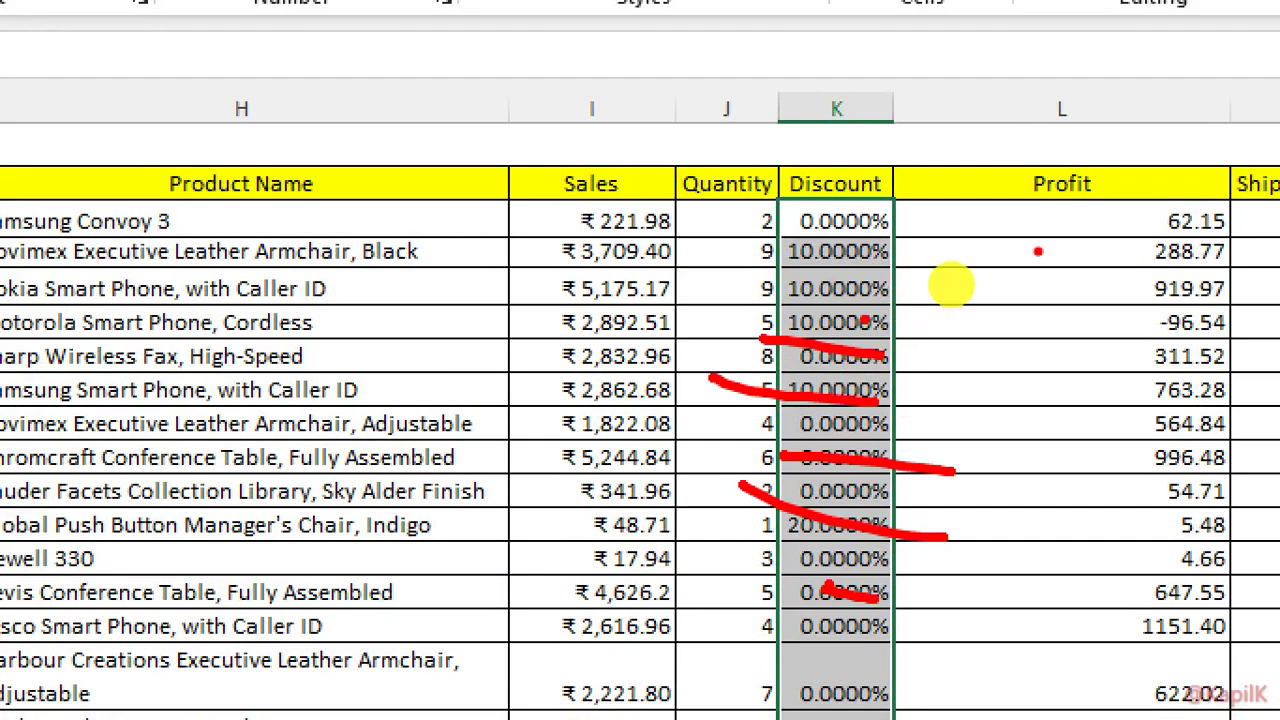
{"action": "key", "text": "Escape"}
Step: Select the Profit values in column L
{"action": "left_click", "coordinate": [1035, 387]}
{"action": "left_click_drag", "start_coordinate": [1016, 270], "coordinate": [1011, 598]}
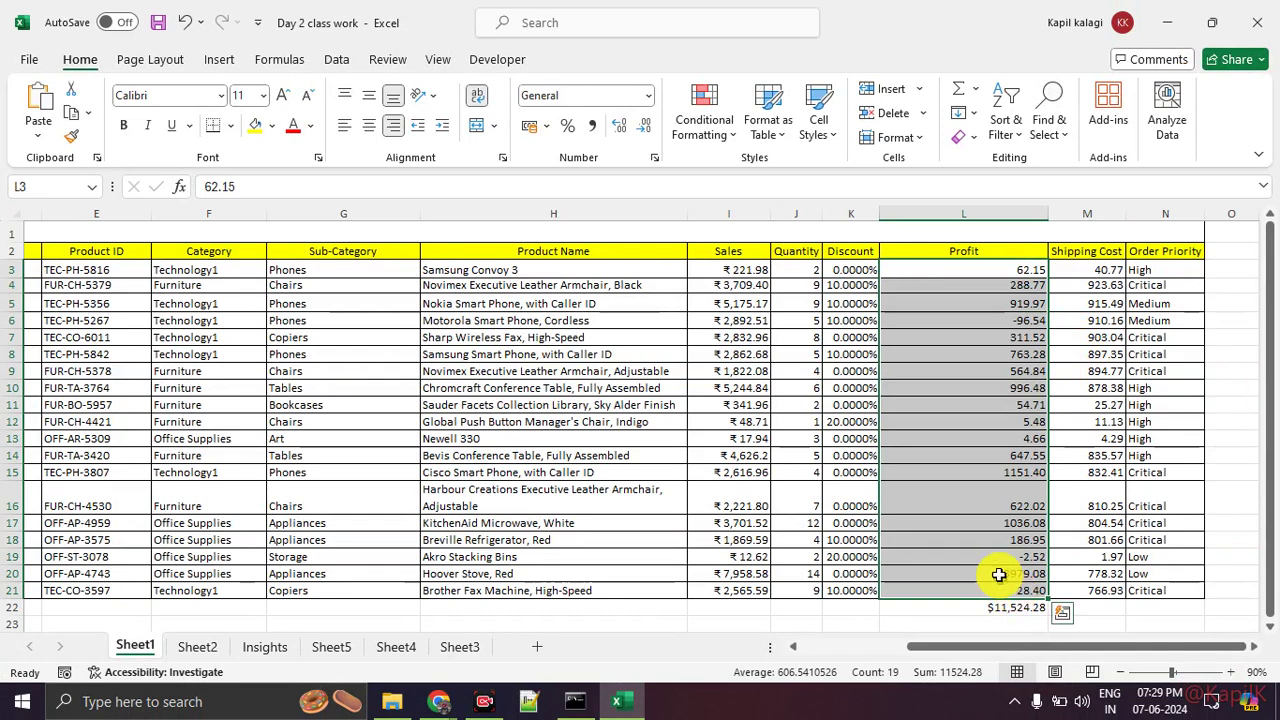
{"action": "left_click_drag", "start_coordinate": [1000, 655], "coordinate": [1015, 652]}
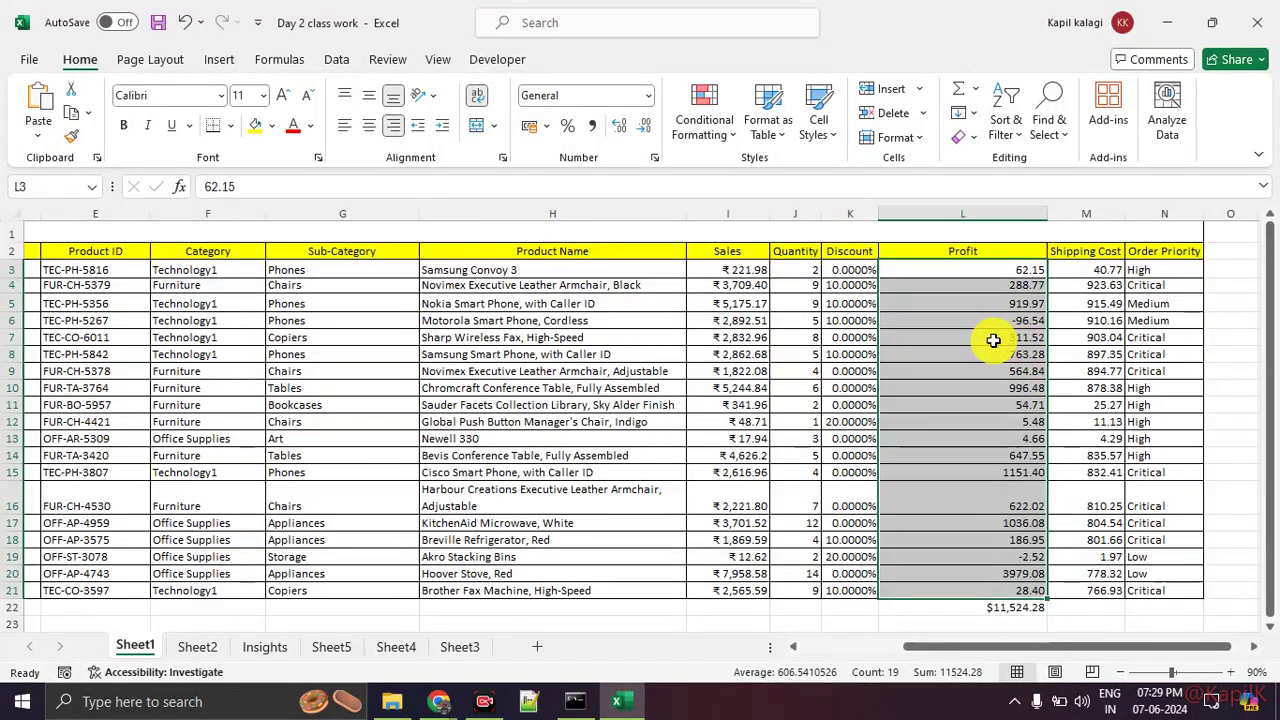
Step: Apply Currency format to the selected Profit values through Format Cells
{"action": "right_click", "coordinate": [980, 377]}
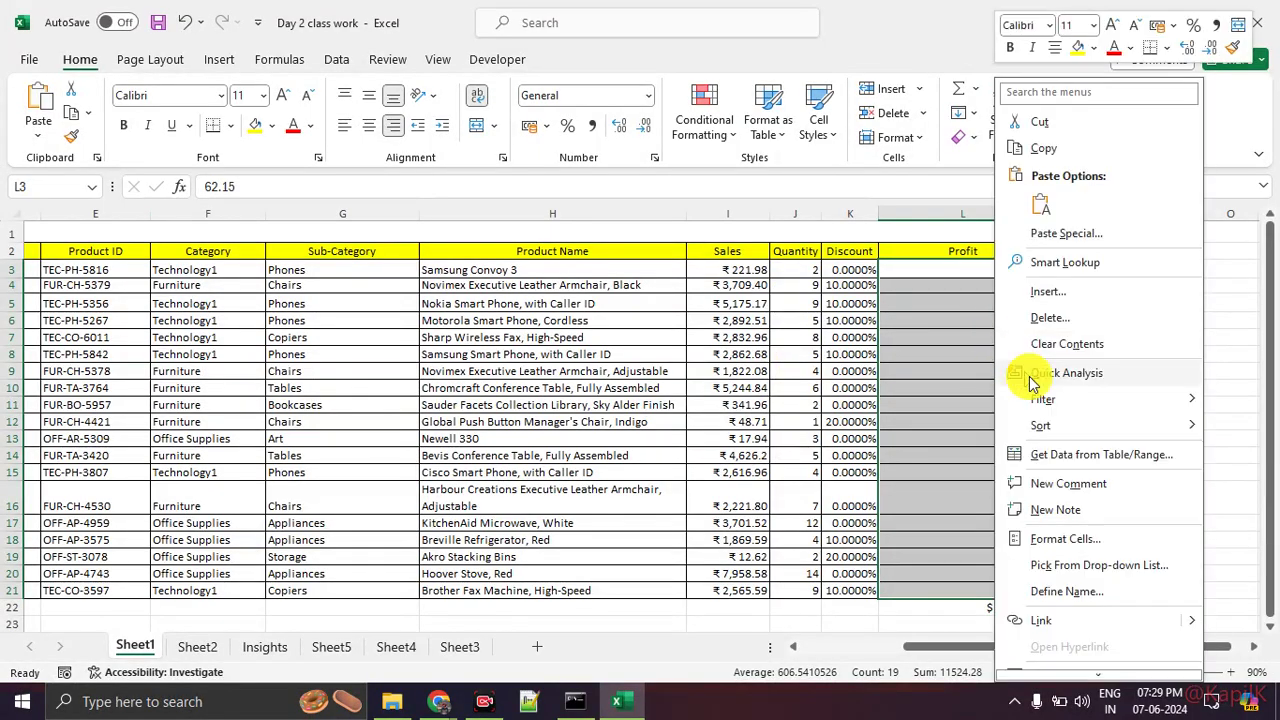
{"action": "left_click", "coordinate": [1065, 538]}
{"action": "left_click_drag", "start_coordinate": [848, 237], "coordinate": [578, 86]}
{"action": "left_click", "coordinate": [548, 184]}
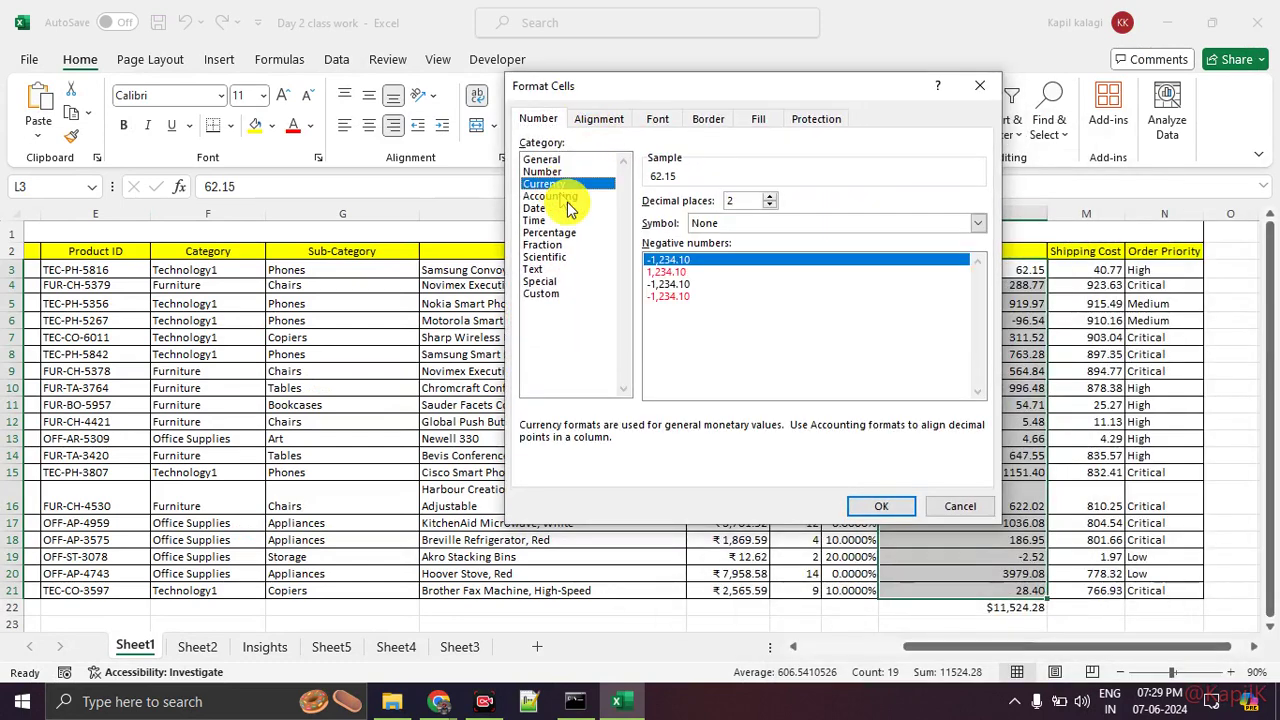
{"action": "left_click", "coordinate": [862, 508]}
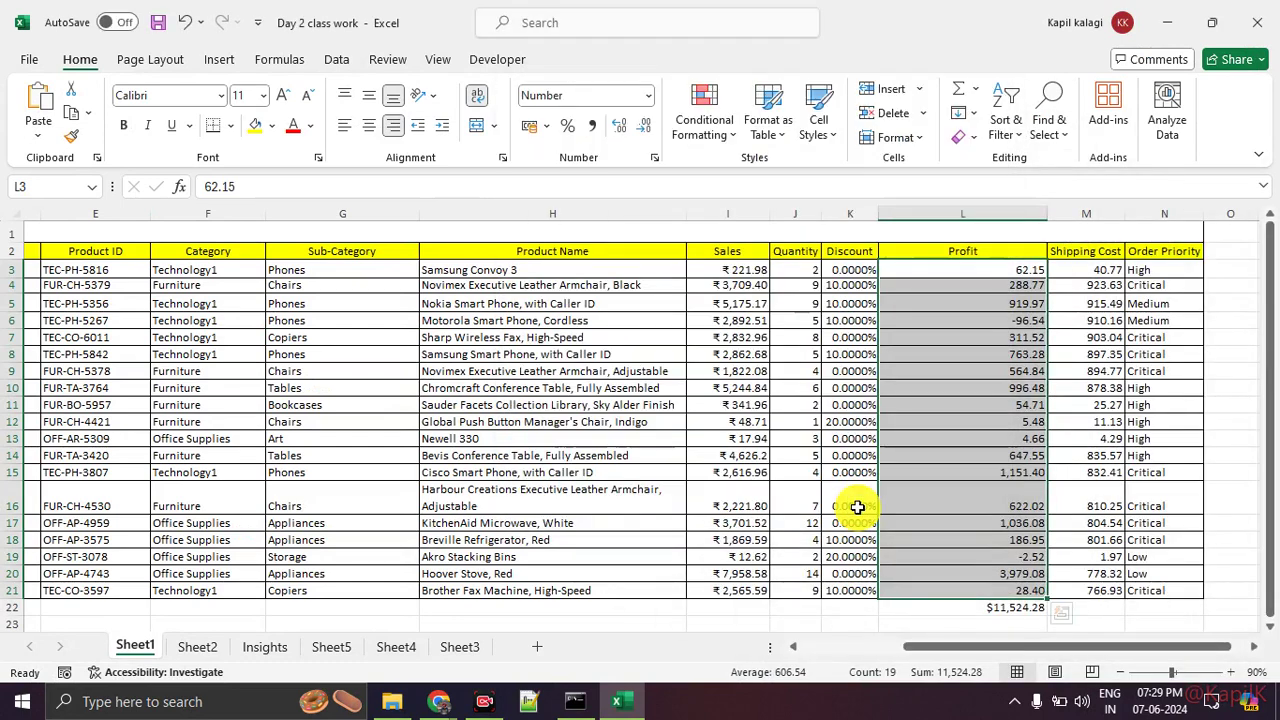
Step: Reapply Currency with the ₹ symbol to Profit (e.g. ₹ 62.15), then select the Shipping Cost values
{"action": "right_click", "coordinate": [924, 278]}
{"action": "left_click", "coordinate": [1008, 530]}
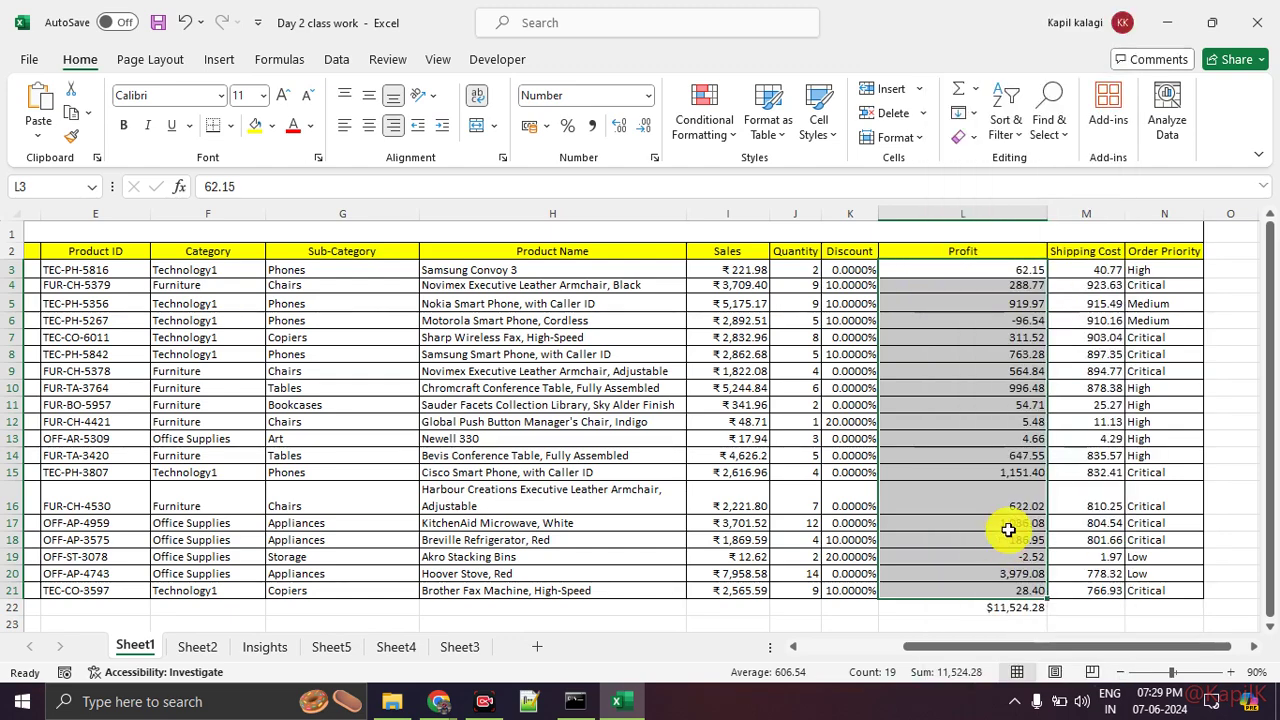
{"action": "left_click_drag", "start_coordinate": [849, 241], "coordinate": [432, 66]}
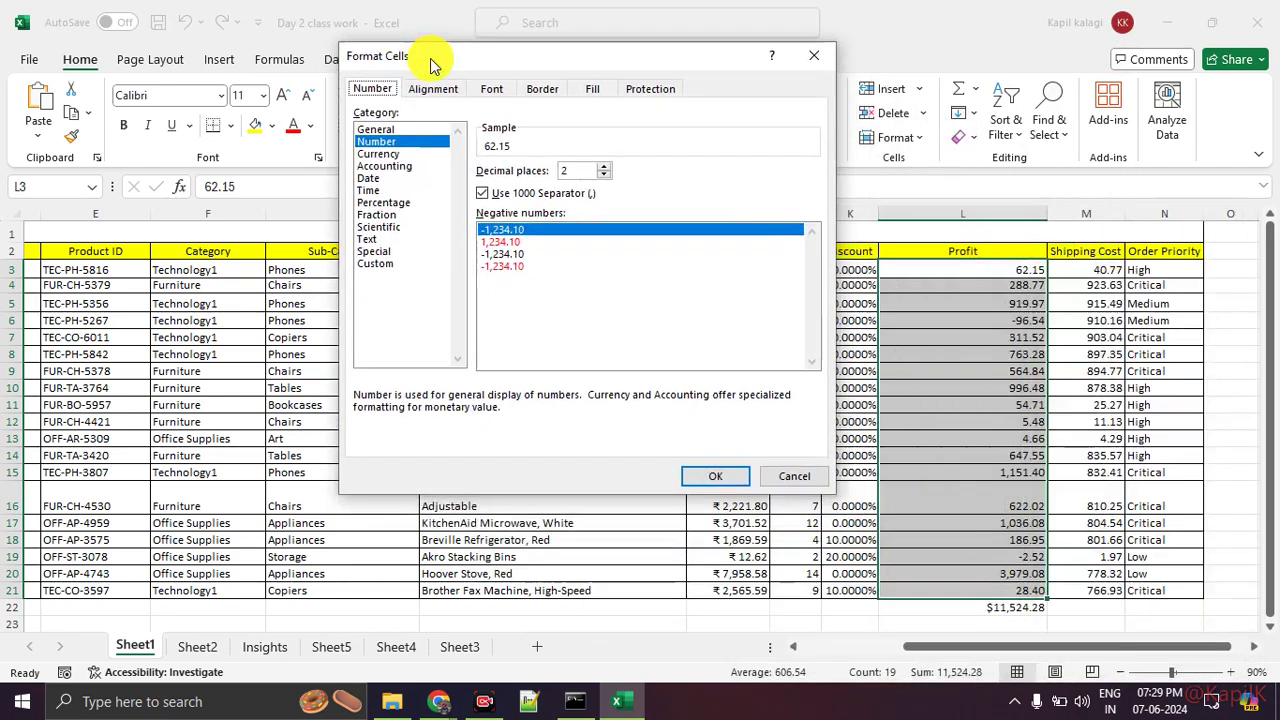
{"action": "left_click", "coordinate": [380, 154]}
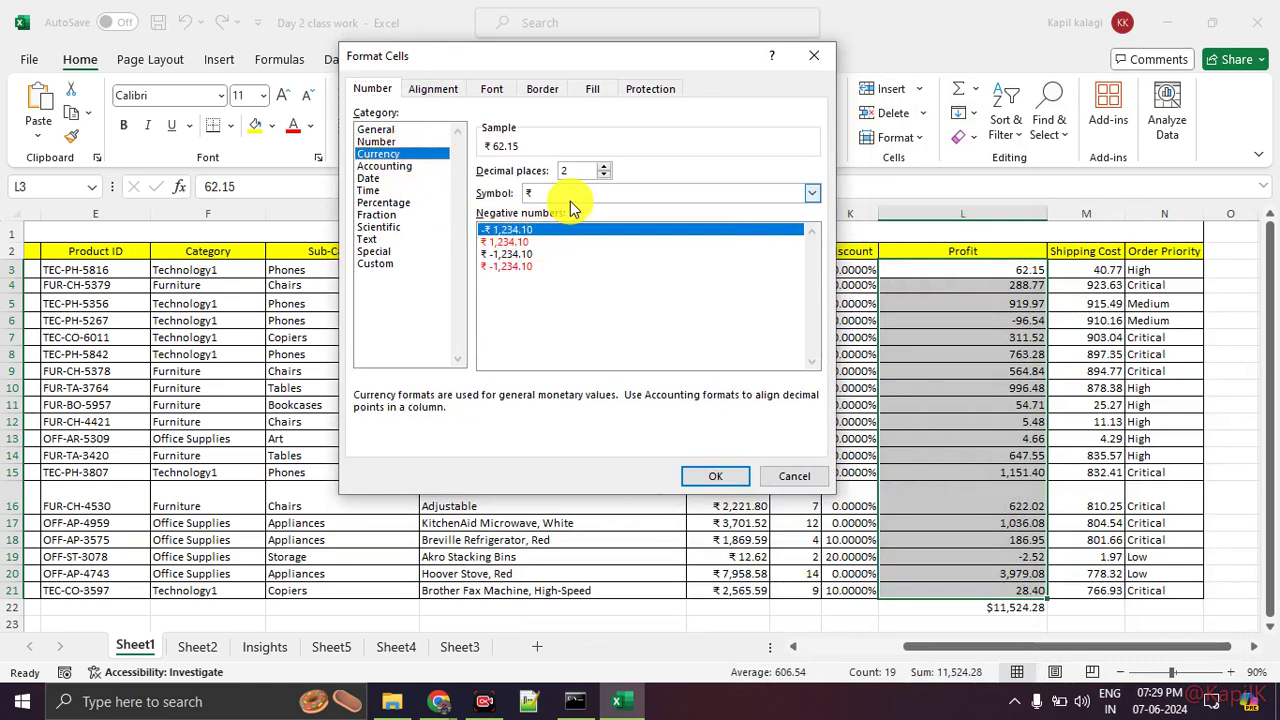
{"action": "left_click", "coordinate": [720, 477]}
{"action": "left_click", "coordinate": [1004, 421]}
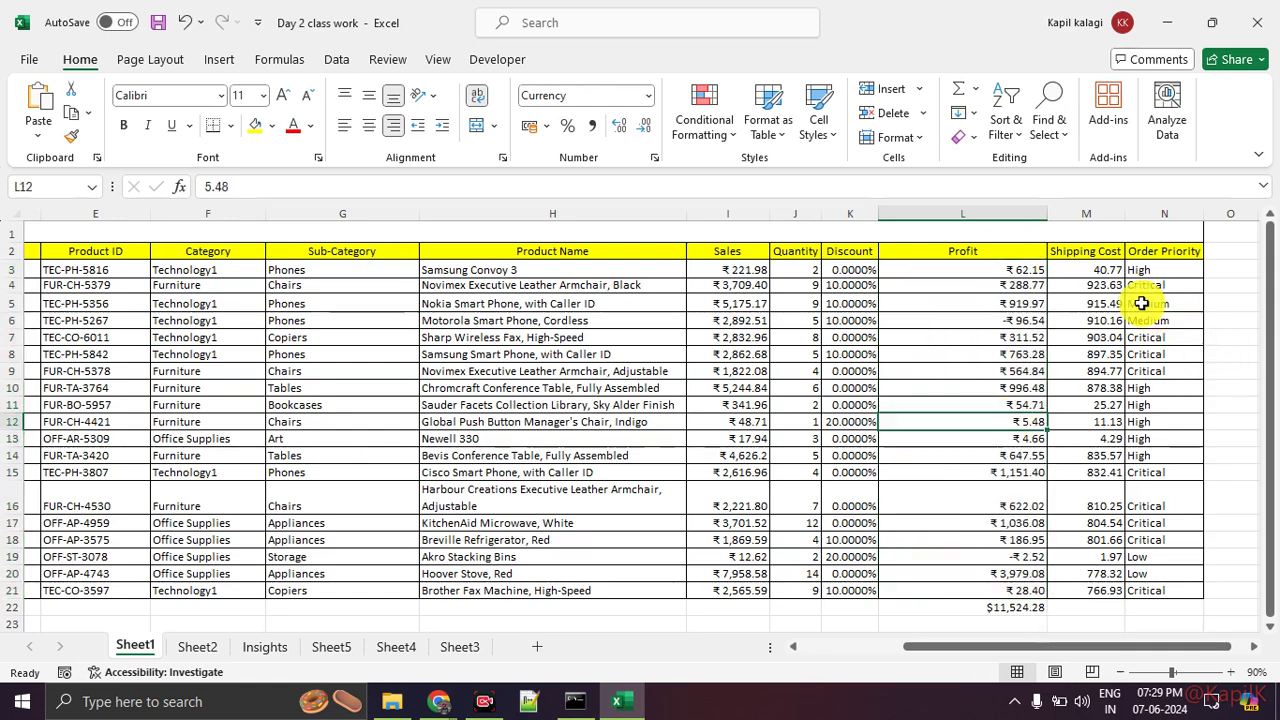
{"action": "left_click_drag", "start_coordinate": [1100, 270], "coordinate": [1080, 590]}
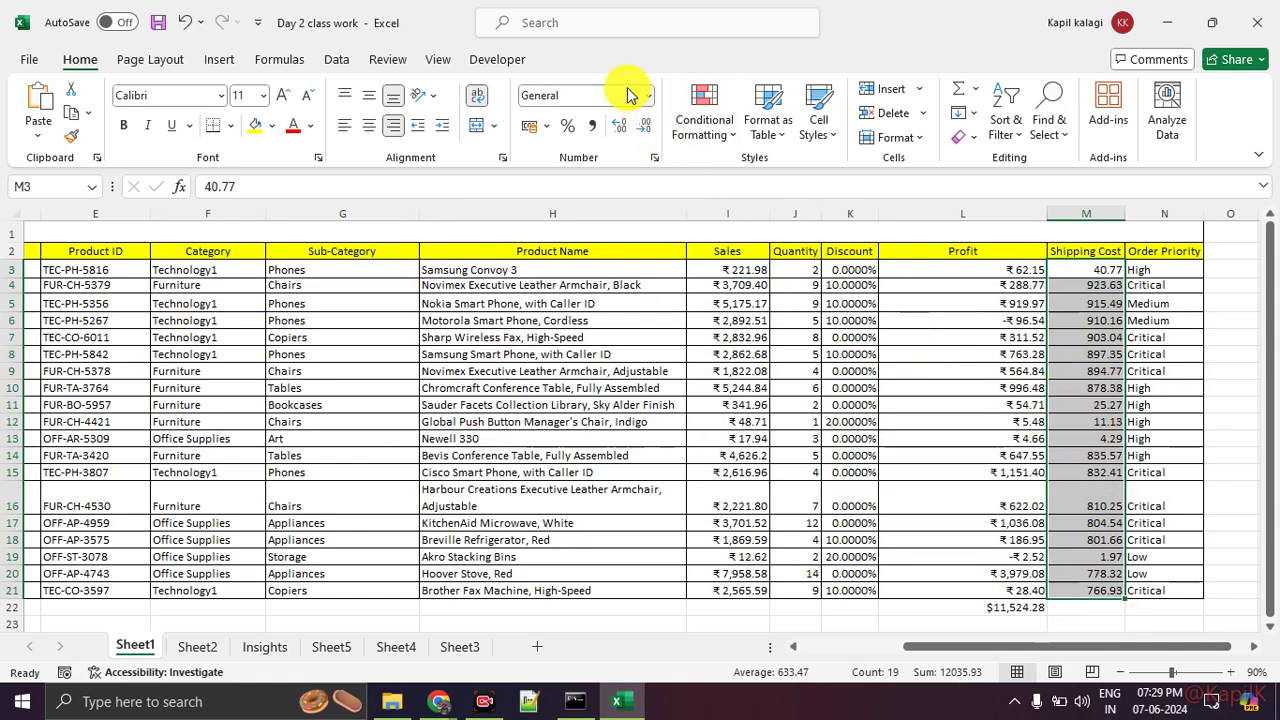
Step: Format Shipping Cost cells M3:M21 as rupee Currency, showing values like ₹ 40.77 and ₹ 923.63
{"action": "left_click", "coordinate": [530, 135]}
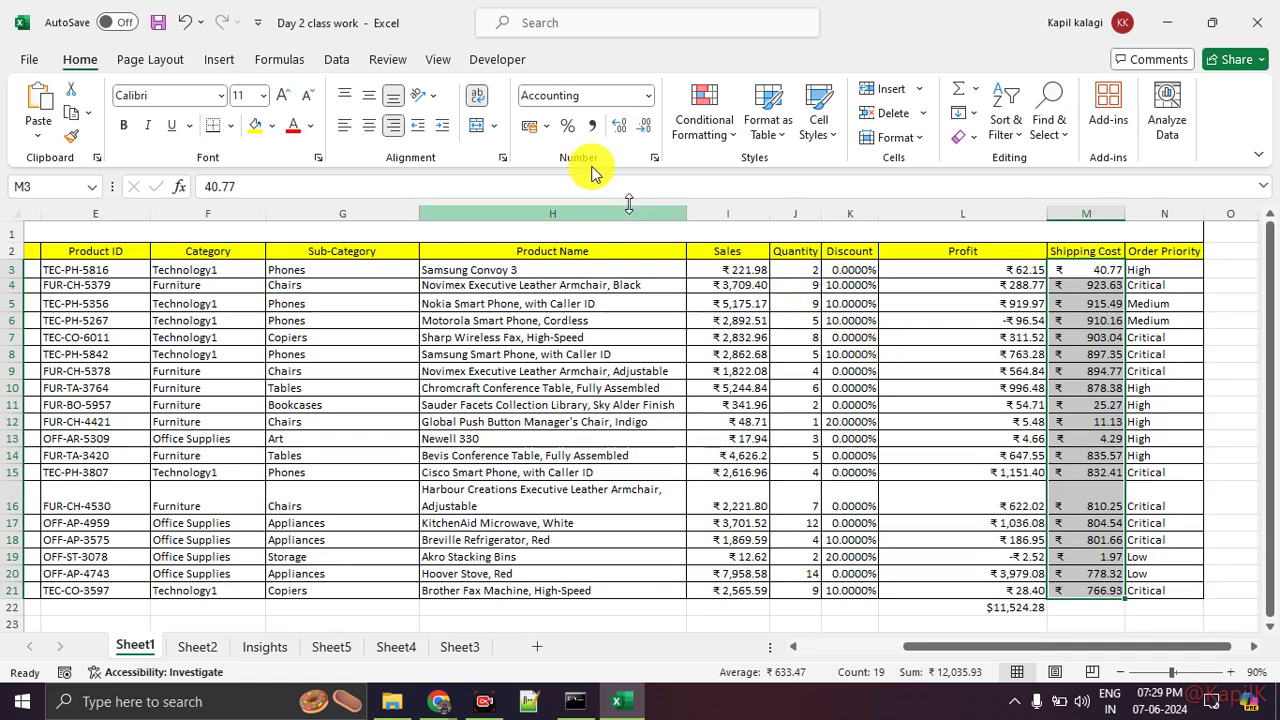
{"action": "left_click", "coordinate": [549, 131]}
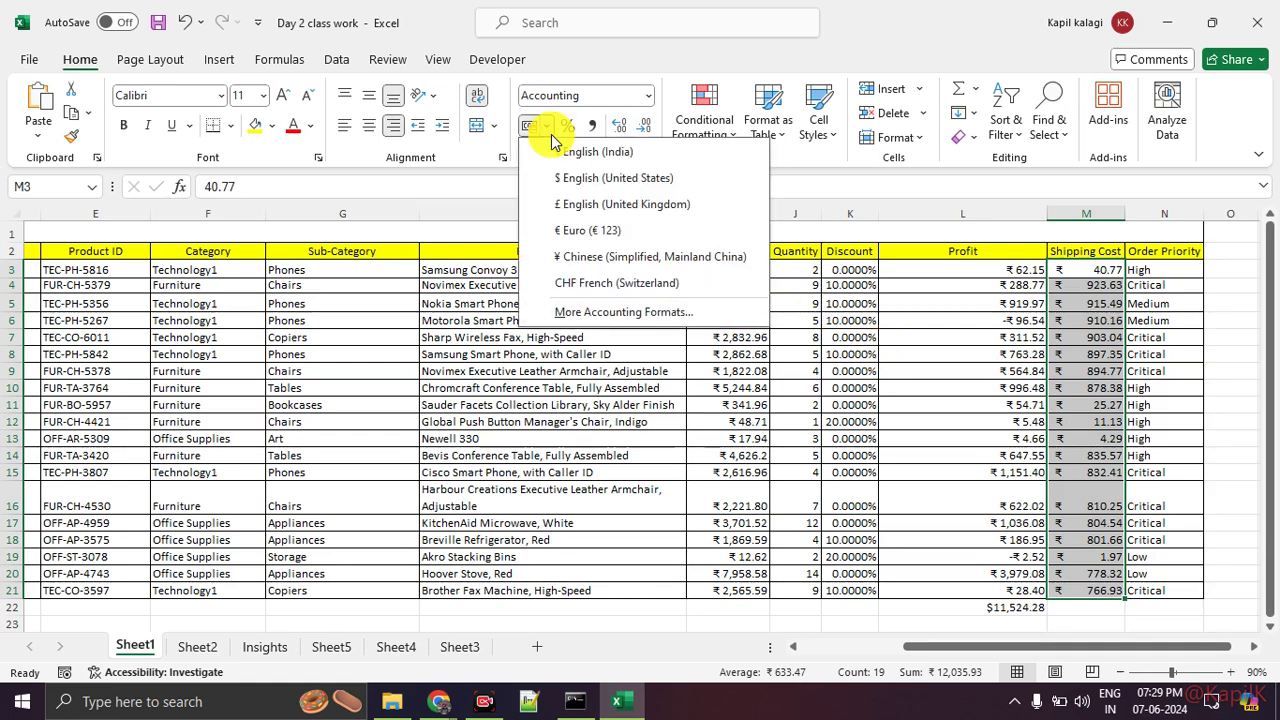
{"action": "left_click", "coordinate": [551, 138]}
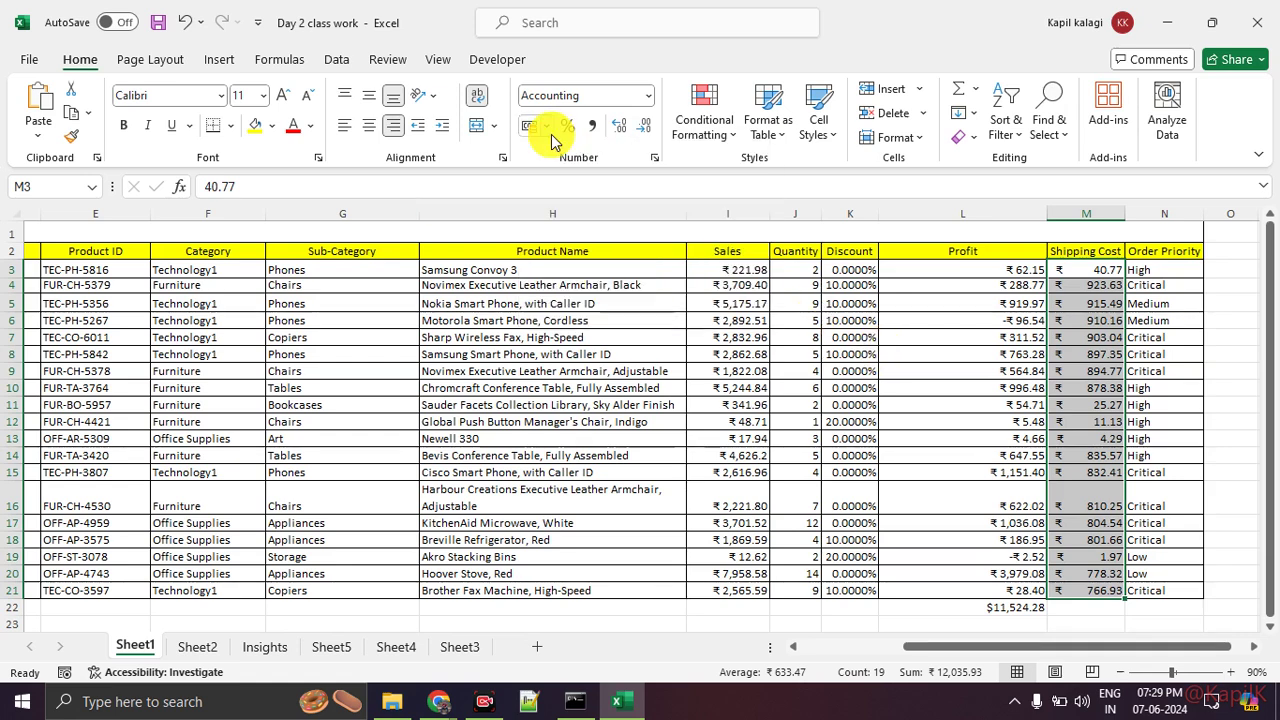
{"action": "left_click", "coordinate": [646, 100]}
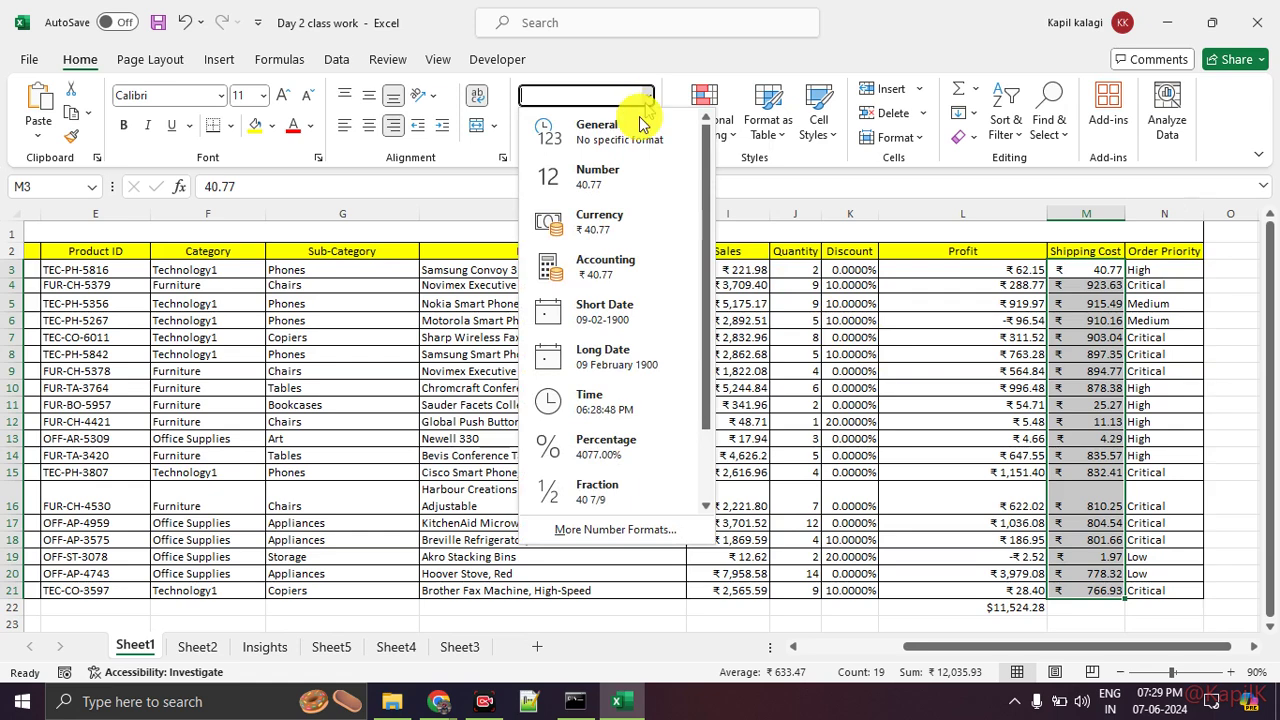
{"action": "left_click", "coordinate": [637, 227]}
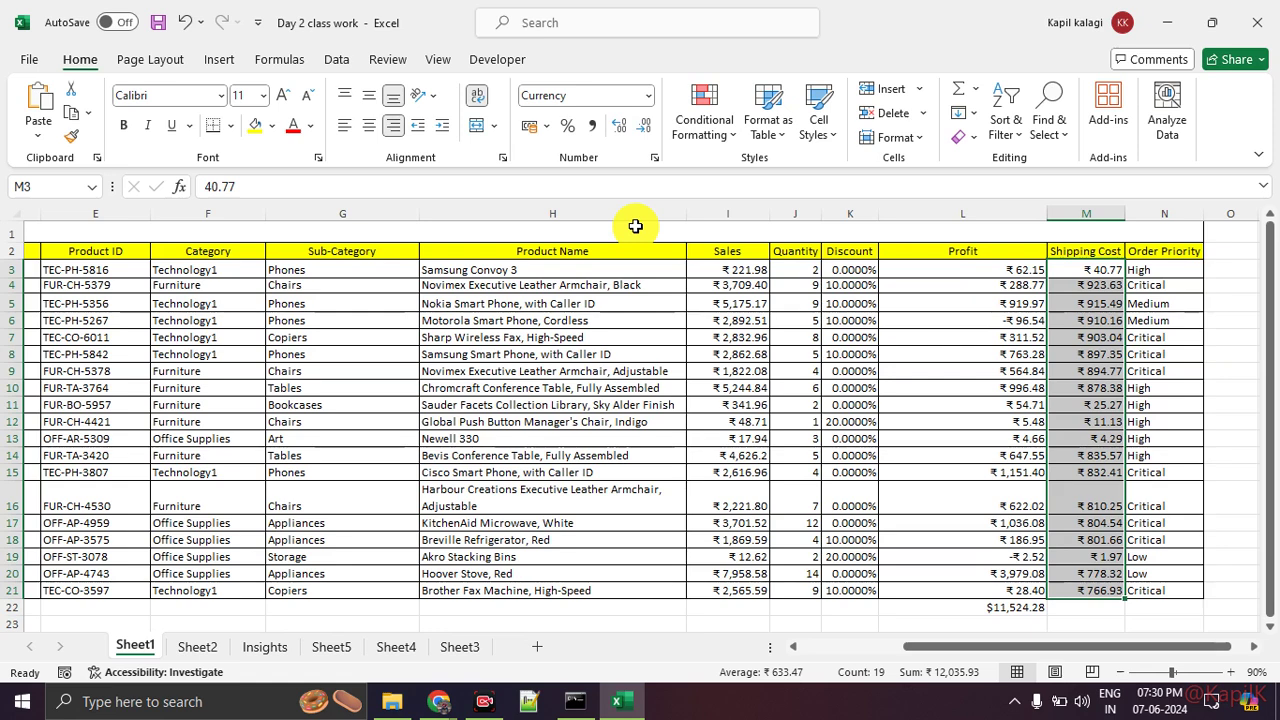
{"action": "left_click", "coordinate": [1206, 324]}
{"action": "left_click_drag", "start_coordinate": [1172, 256], "coordinate": [1180, 590]}
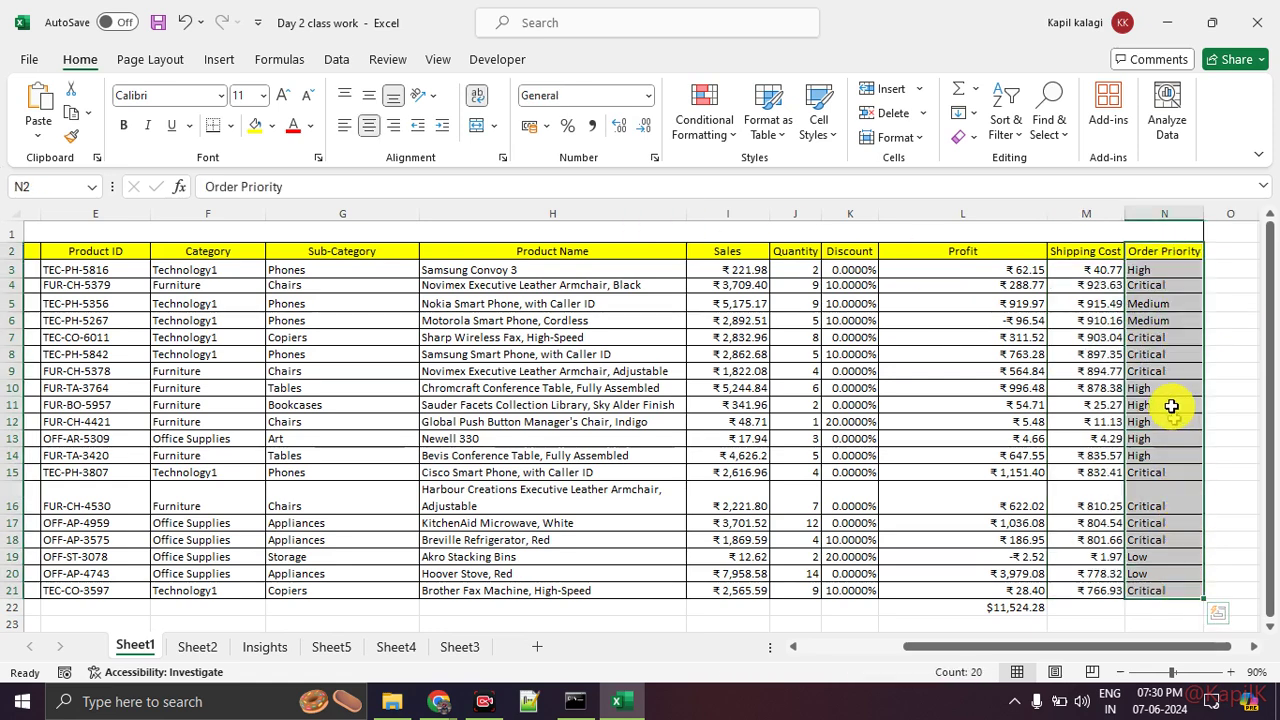
{"action": "right_click", "coordinate": [1167, 371]}
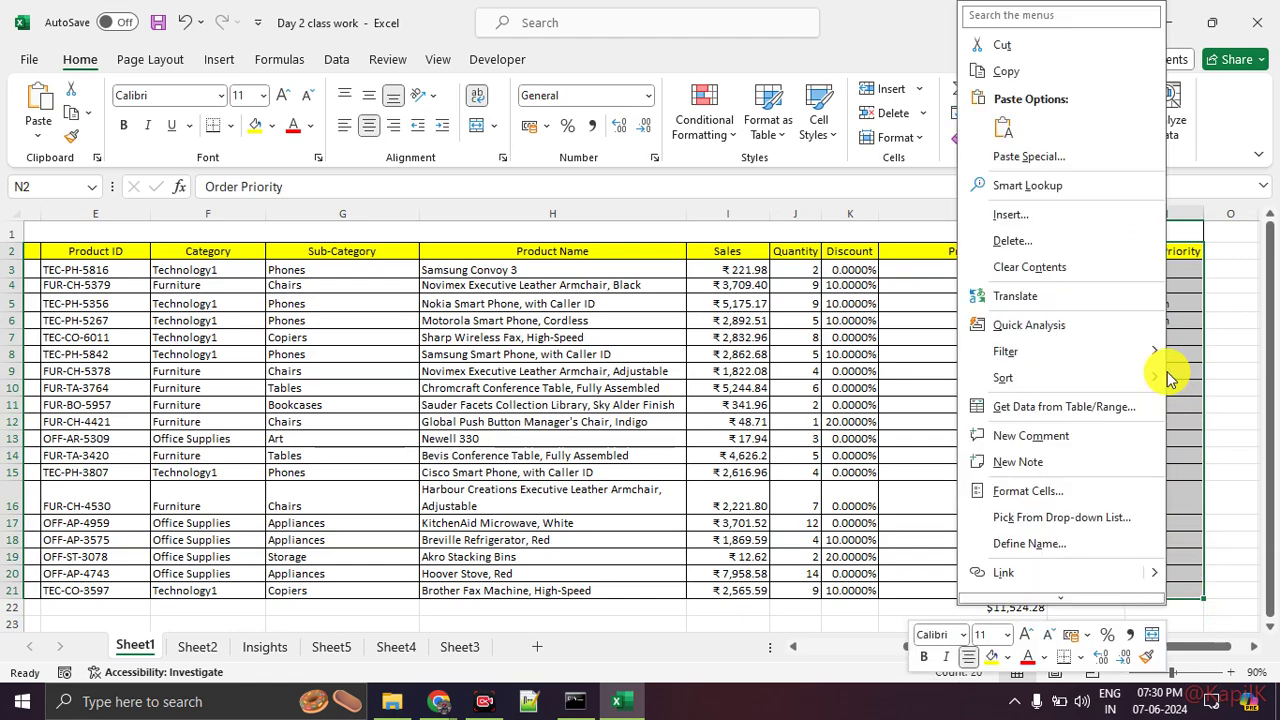
Step: Give column N's Order Priority cells, header included, the Text number format
{"action": "left_click", "coordinate": [1072, 485]}
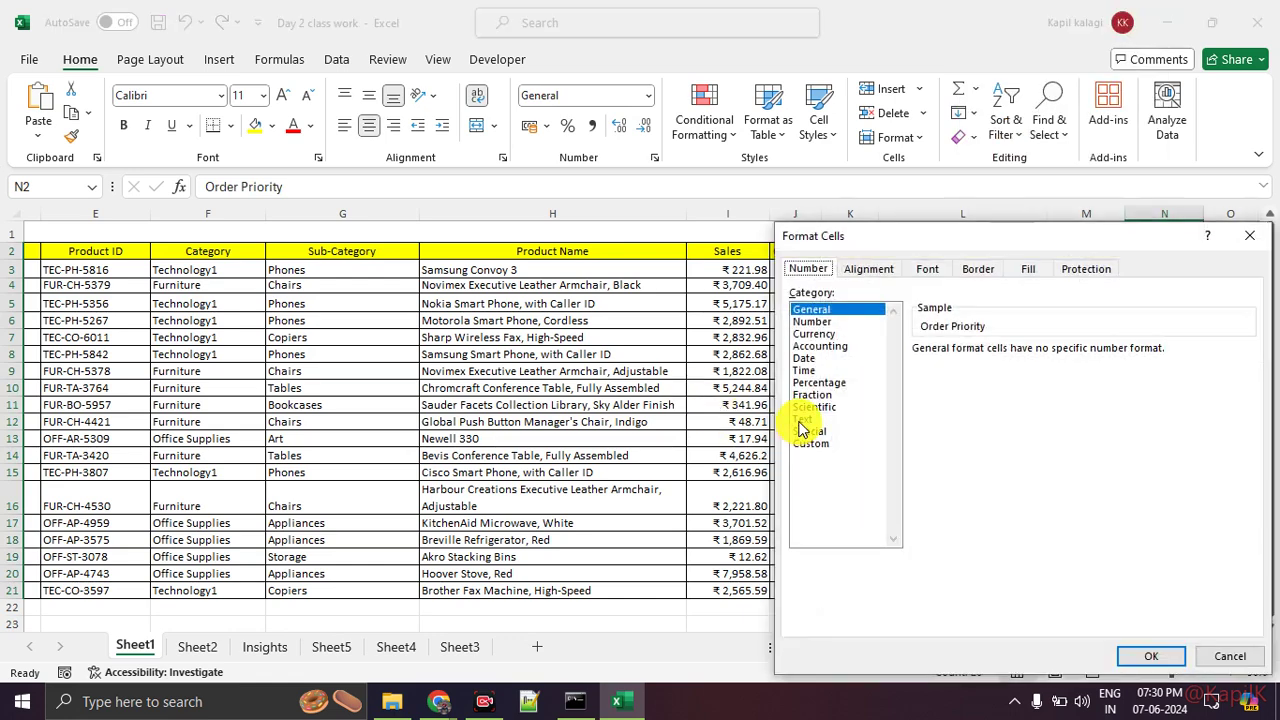
{"action": "left_click", "coordinate": [805, 419]}
{"action": "left_click_drag", "start_coordinate": [887, 243], "coordinate": [570, 68]}
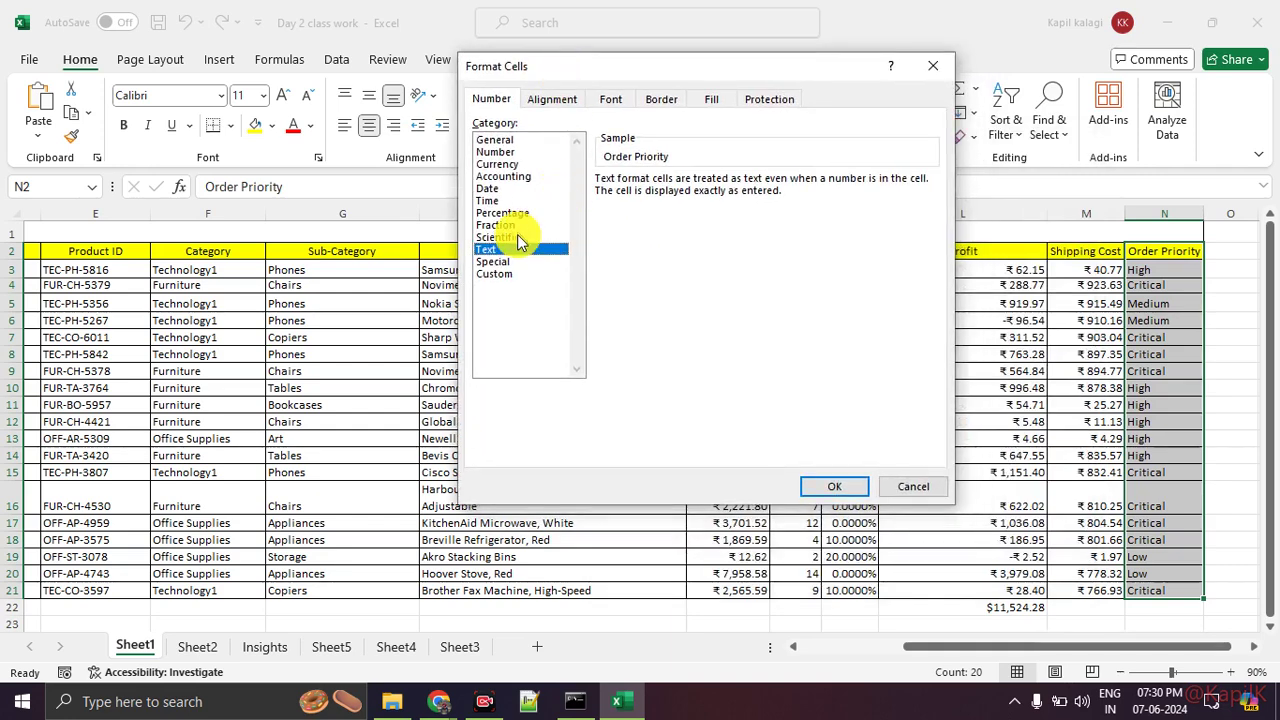
{"action": "left_click", "coordinate": [824, 486]}
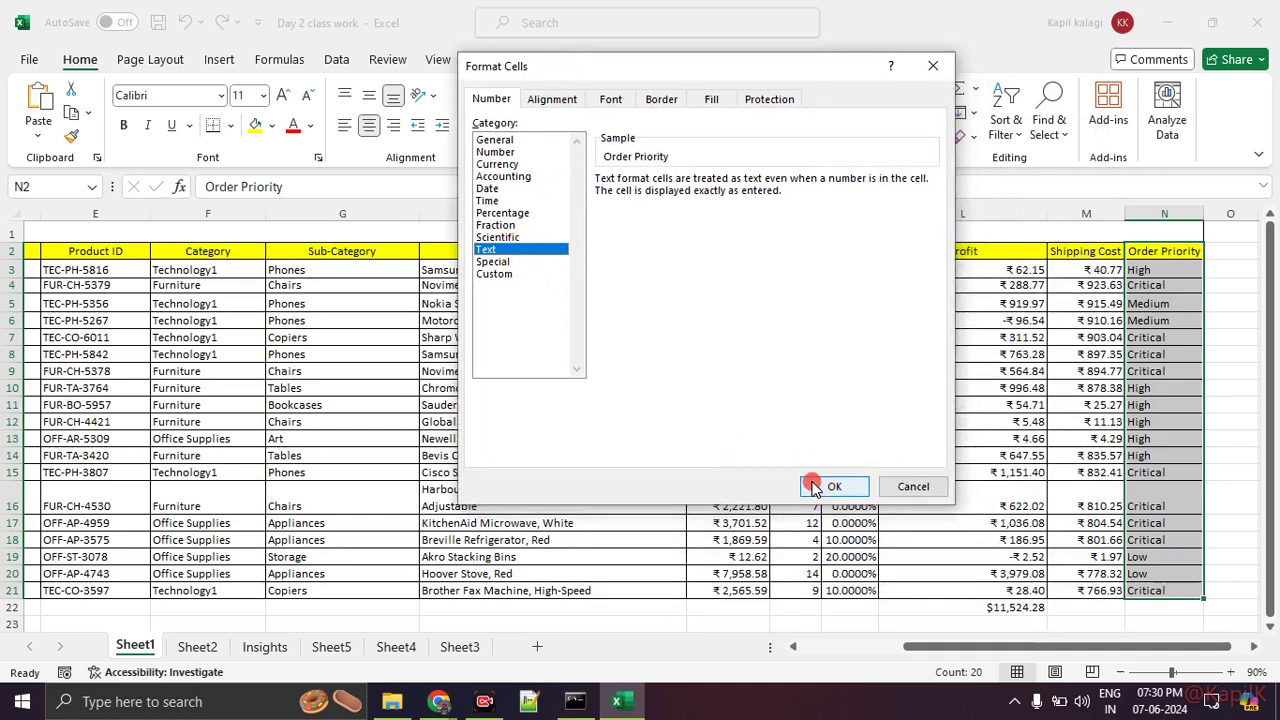
{"action": "left_click", "coordinate": [941, 486]}
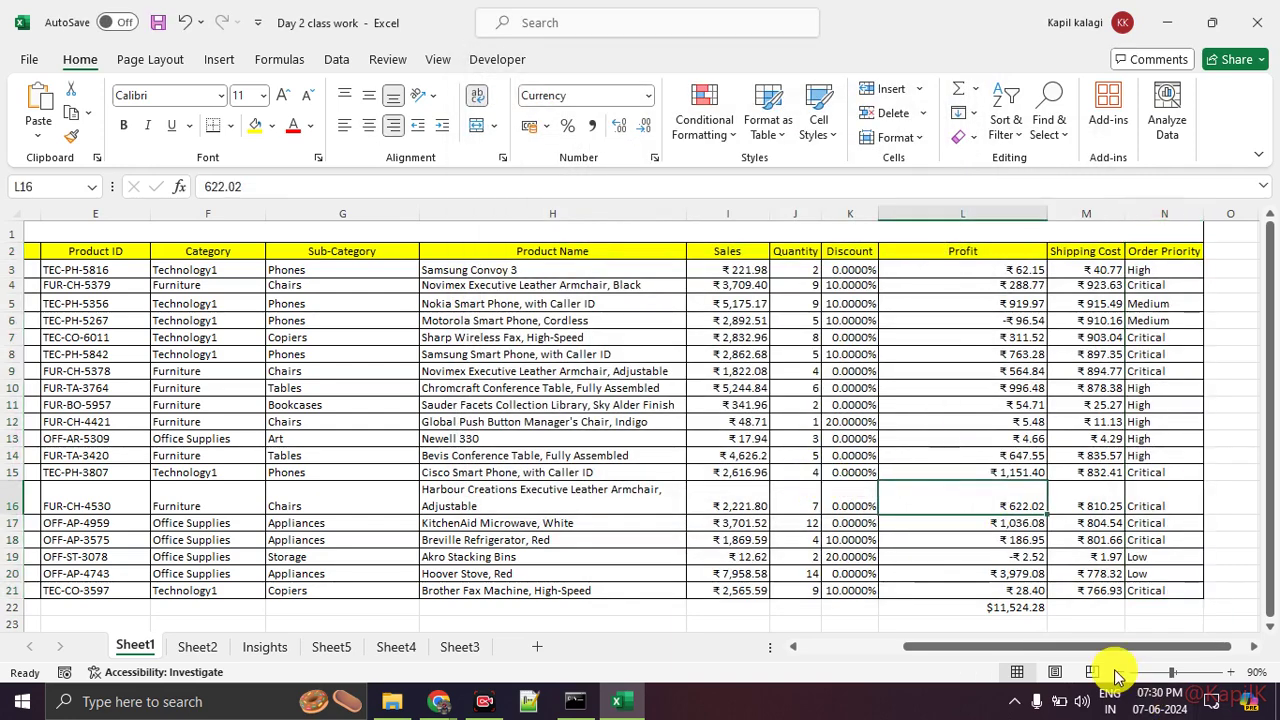
{"action": "left_click_drag", "start_coordinate": [1120, 652], "coordinate": [829, 646]}
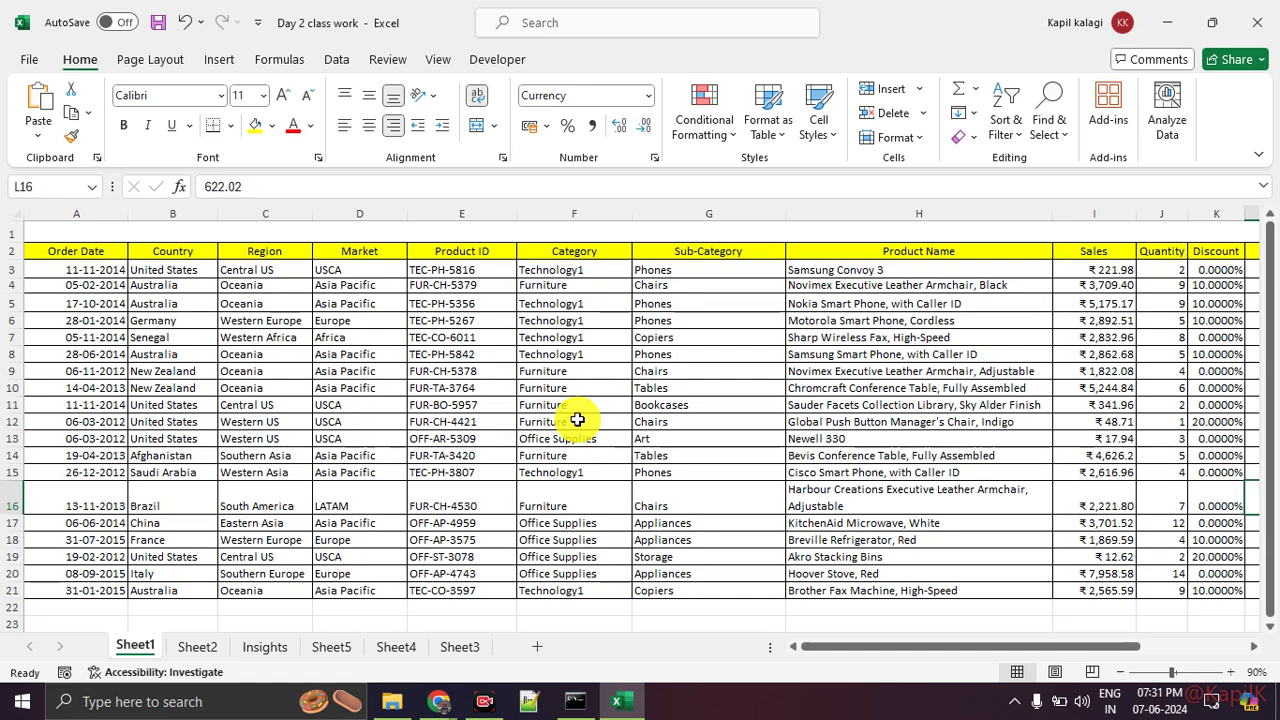
{"action": "left_click", "coordinate": [447, 703]}
Step: Search Google for 'data gov in' in a new Chrome tab beside the Meet call
{"action": "left_click", "coordinate": [366, 640]}
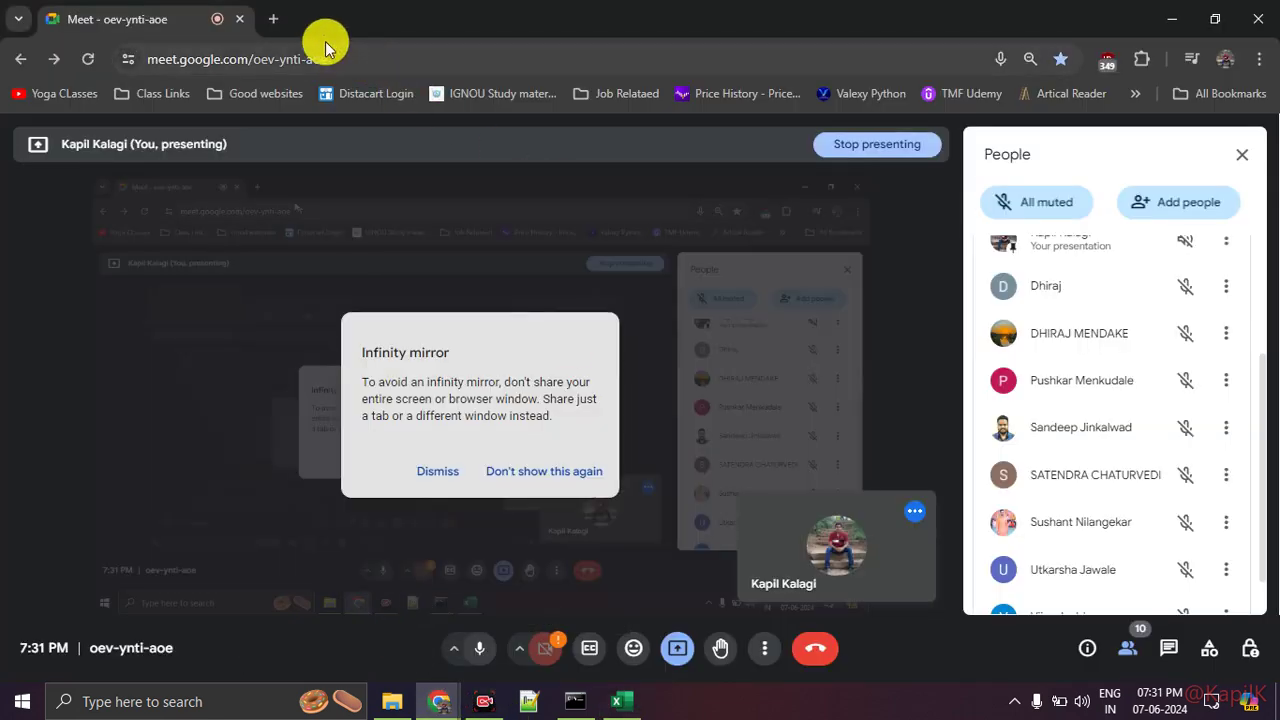
{"action": "left_click", "coordinate": [273, 20]}
{"action": "type", "text": "dat"}
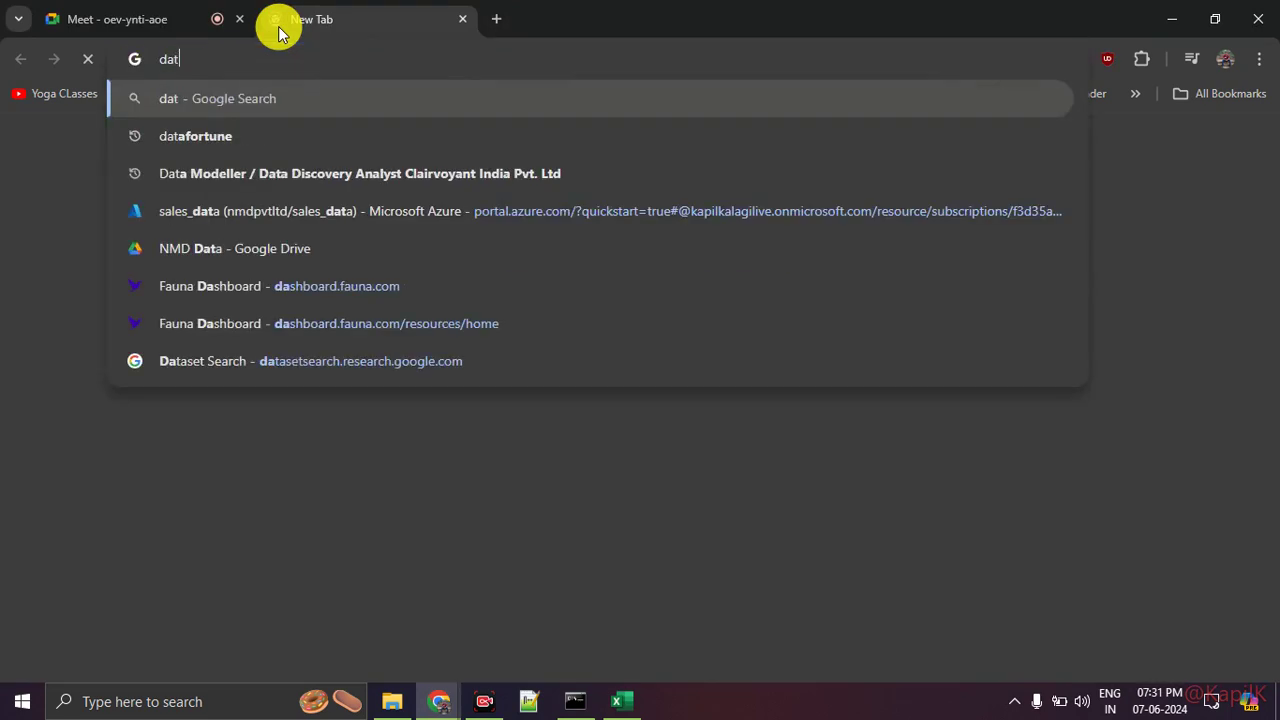
{"action": "type", "text": "a g"}
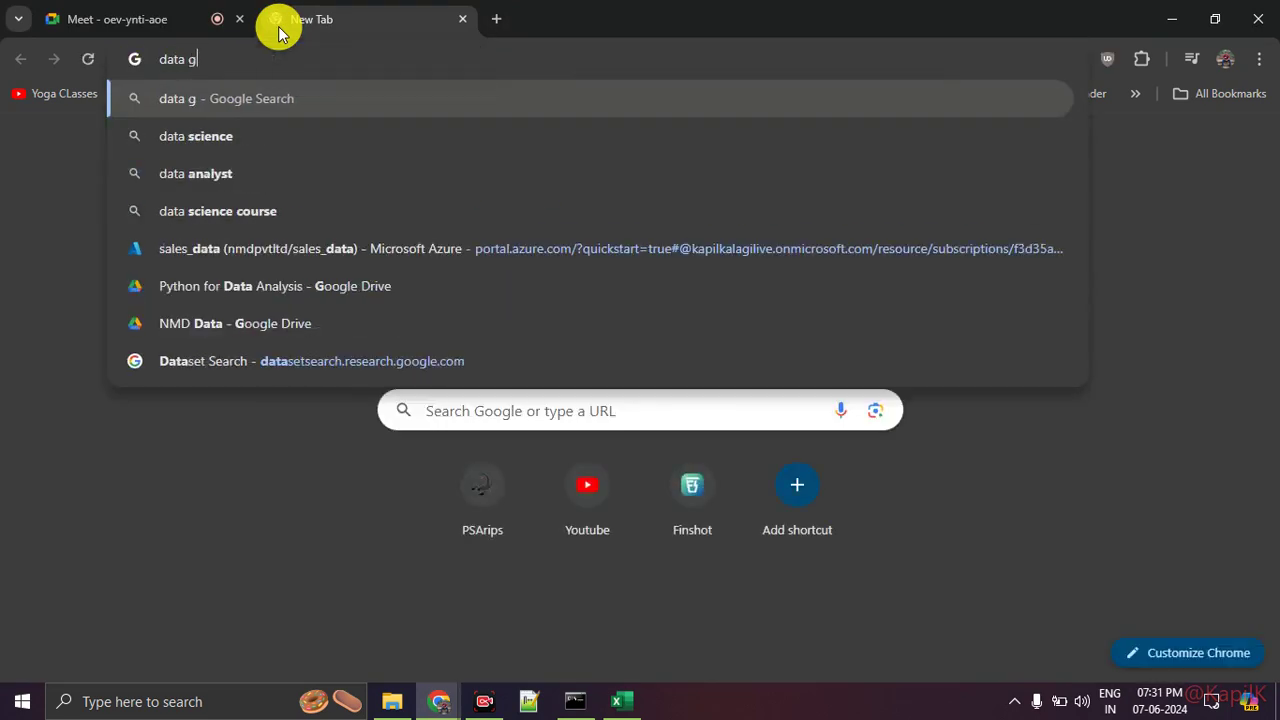
{"action": "type", "text": "ov in"}
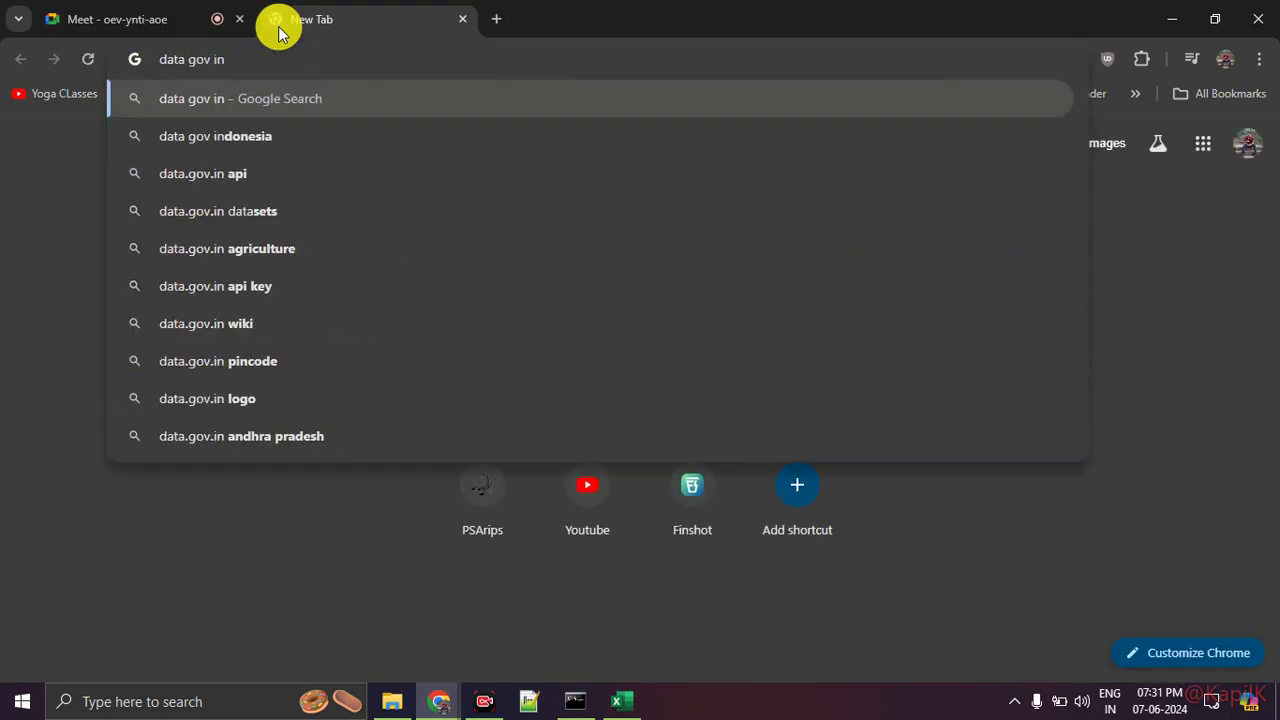
{"action": "key", "text": "Return"}
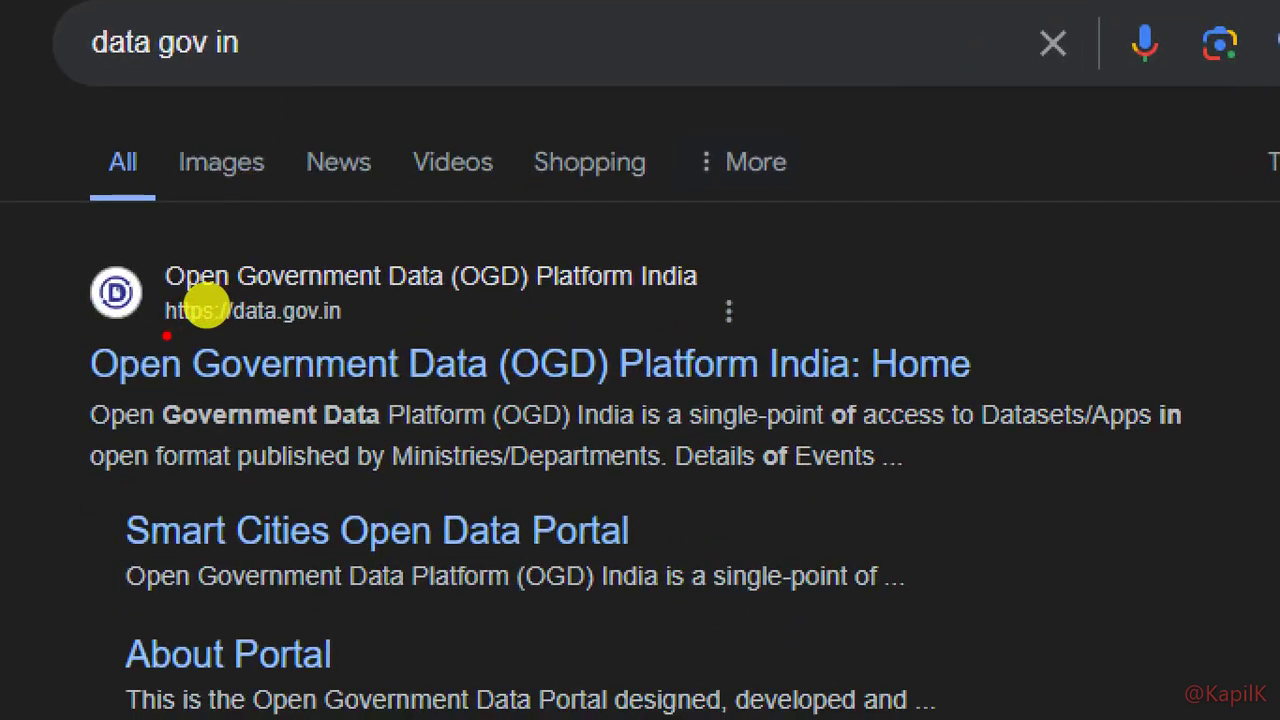
Step: On the data.gov.in home page, switch Discover Datasets By to State, listing Goa and Uttarakhand
{"action": "mouse_move", "coordinate": [167, 336]}
{"action": "left_mouse_down"}
{"action": "mouse_move", "coordinate": [354, 322]}
{"action": "mouse_move", "coordinate": [230, 240]}
{"action": "mouse_move", "coordinate": [150, 300]}
{"action": "left_mouse_up"}
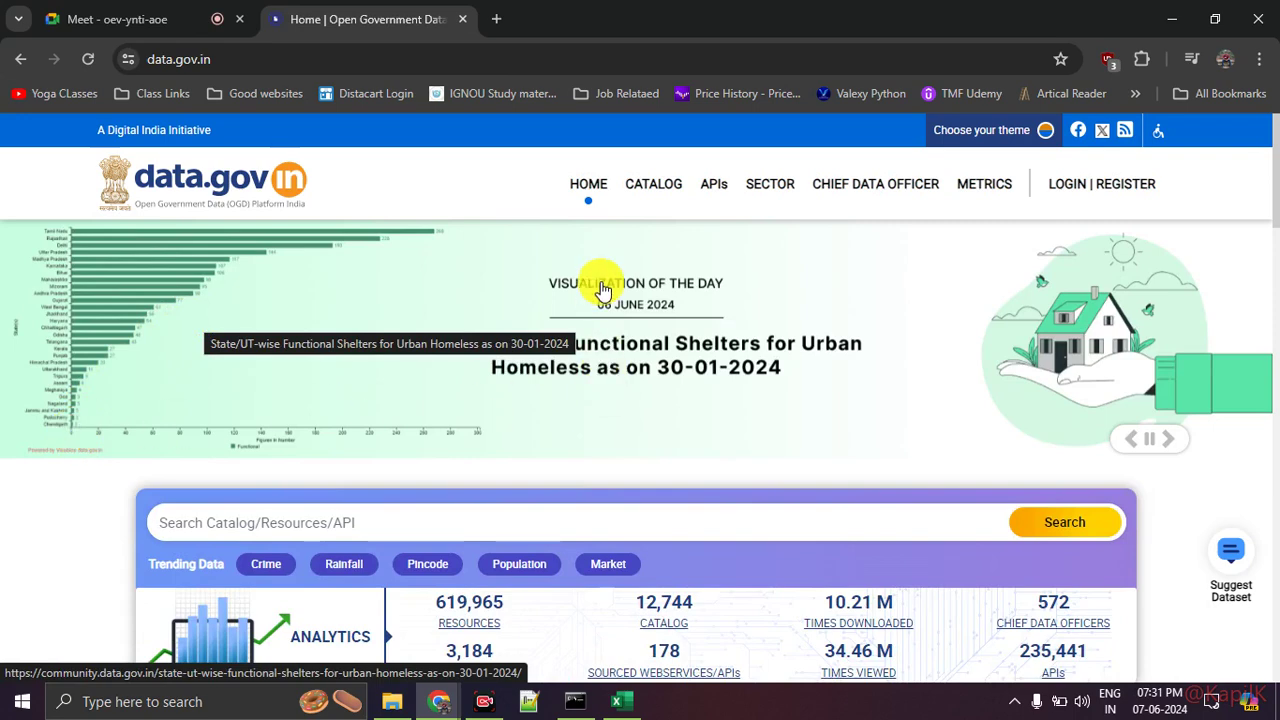
{"action": "scroll", "coordinate": [688, 338], "scroll_direction": "down", "scroll_amount": 5}
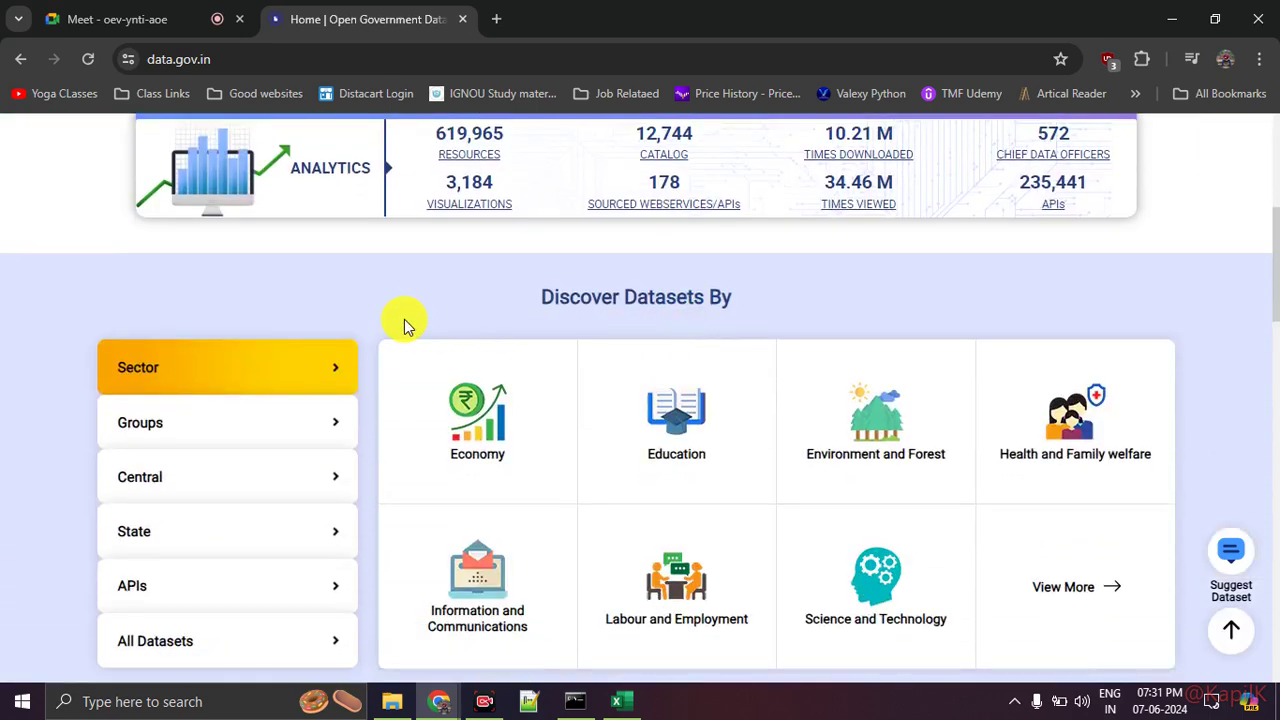
{"action": "scroll", "coordinate": [404, 320], "scroll_direction": "down", "scroll_amount": 1}
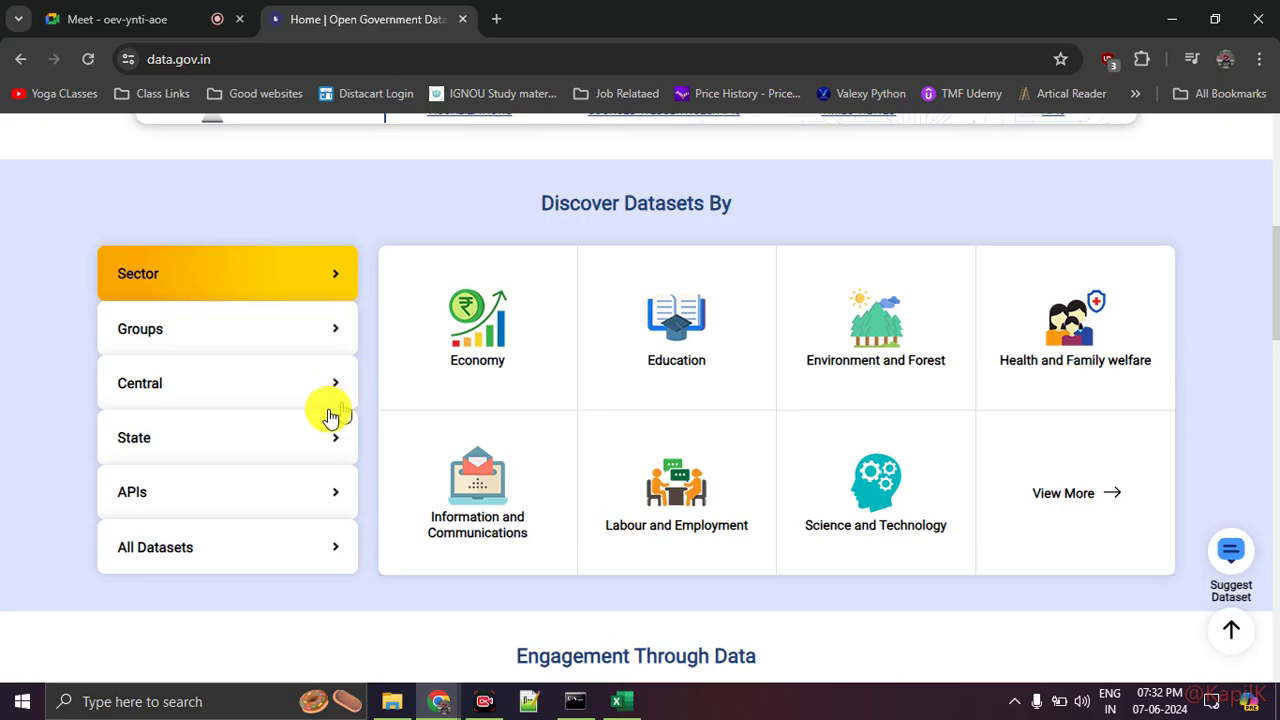
{"action": "left_click", "coordinate": [236, 430]}
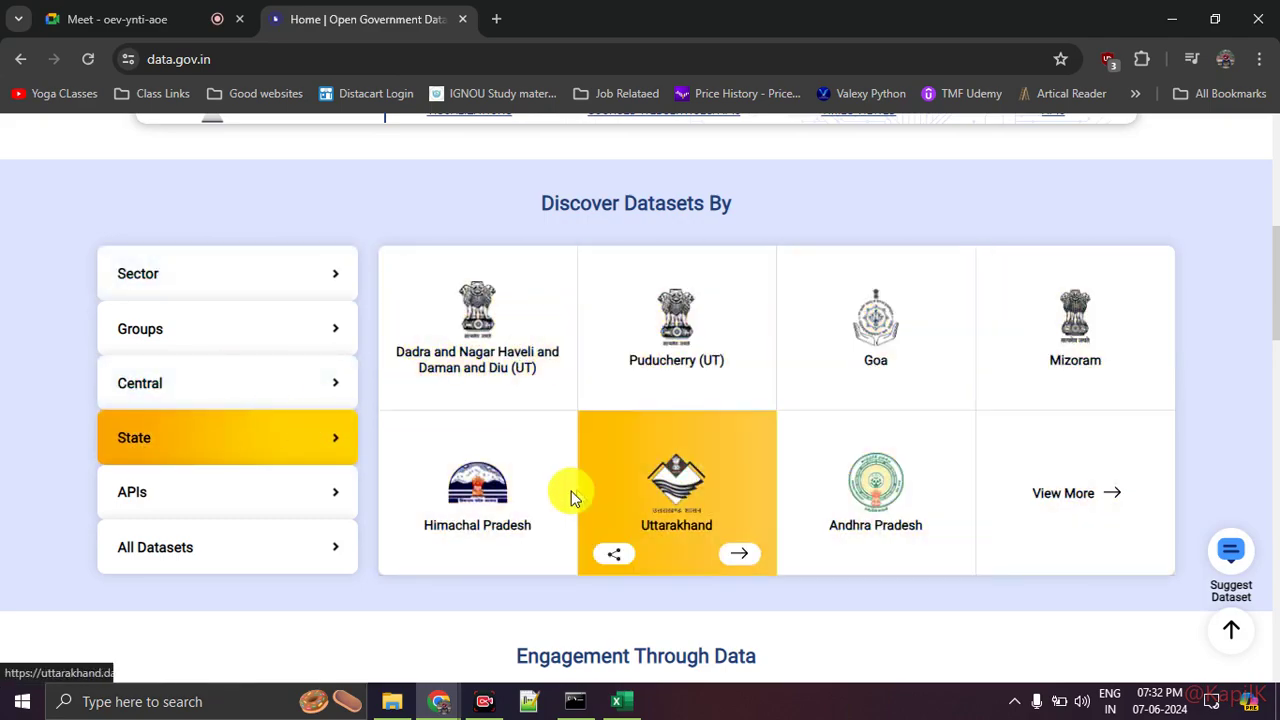
{"action": "scroll", "coordinate": [663, 428], "scroll_direction": "down", "scroll_amount": 4}
{"action": "scroll", "coordinate": [663, 428], "scroll_direction": "up", "scroll_amount": 1}
{"action": "scroll", "coordinate": [663, 428], "scroll_direction": "down", "scroll_amount": 6}
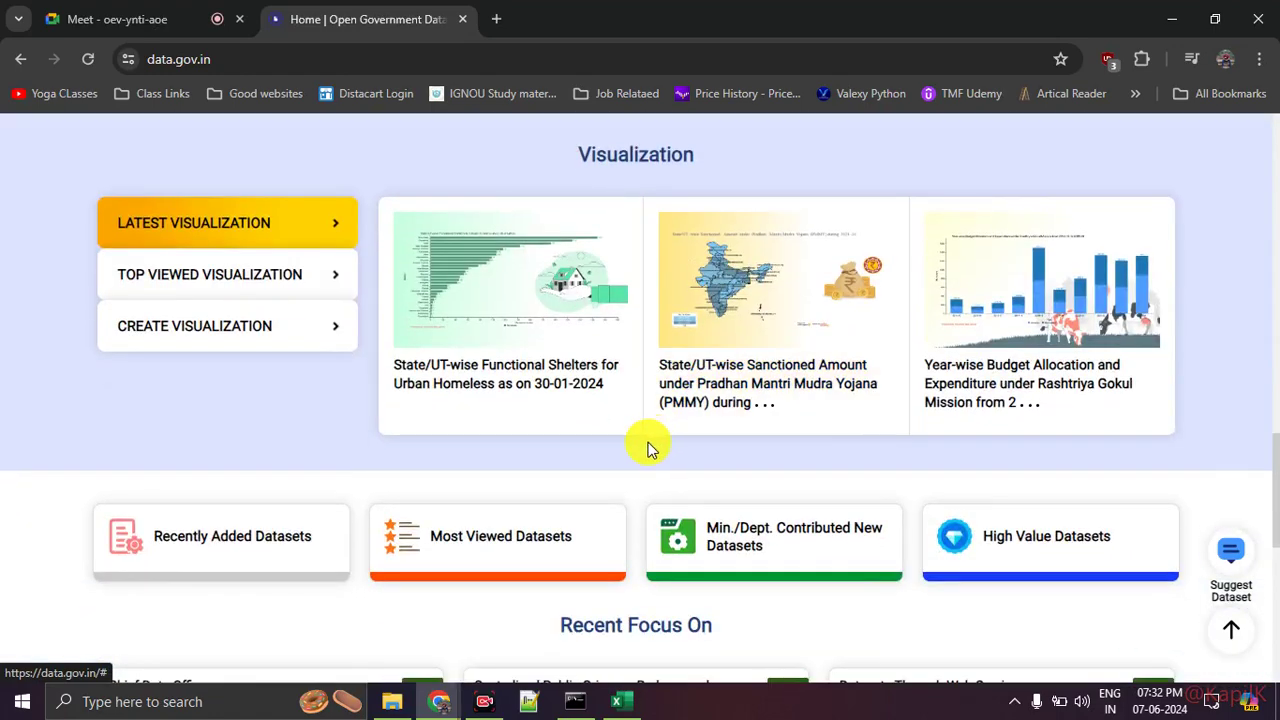
{"action": "scroll", "coordinate": [647, 447], "scroll_direction": "up", "scroll_amount": 3}
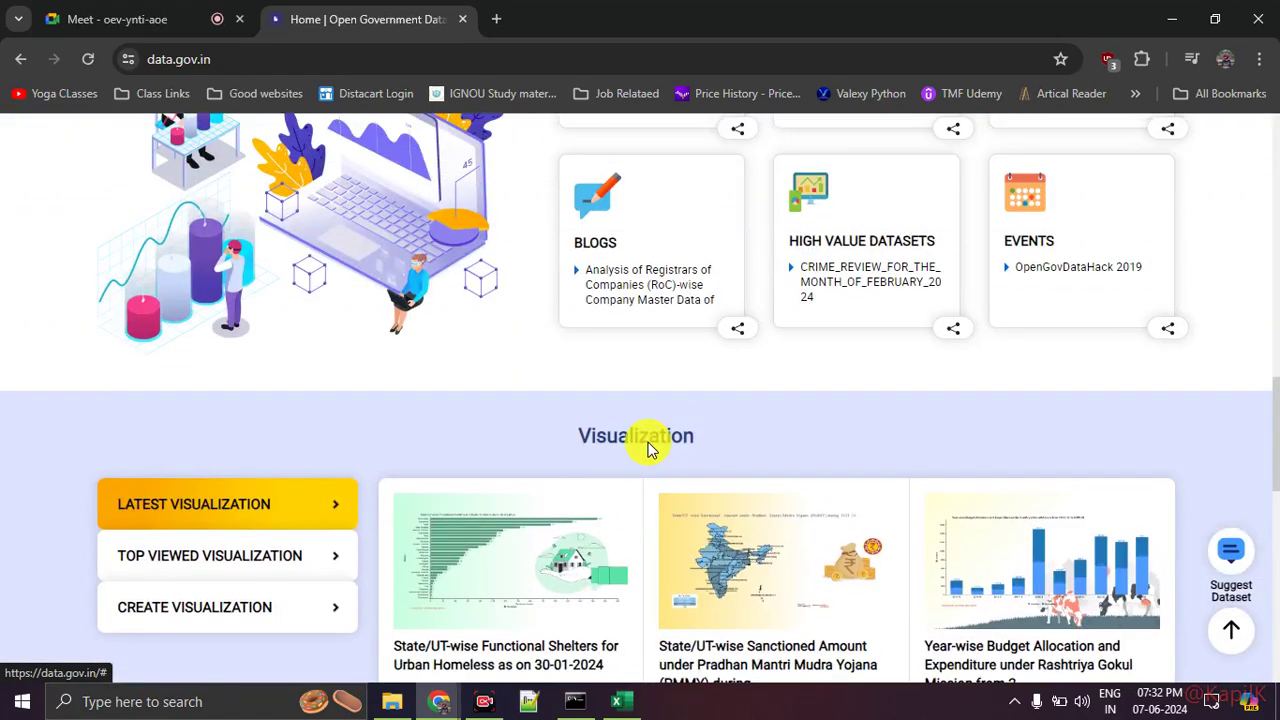
{"action": "scroll", "coordinate": [647, 447], "scroll_direction": "down", "scroll_amount": 2}
{"action": "scroll", "coordinate": [648, 442], "scroll_direction": "up", "scroll_amount": 15}
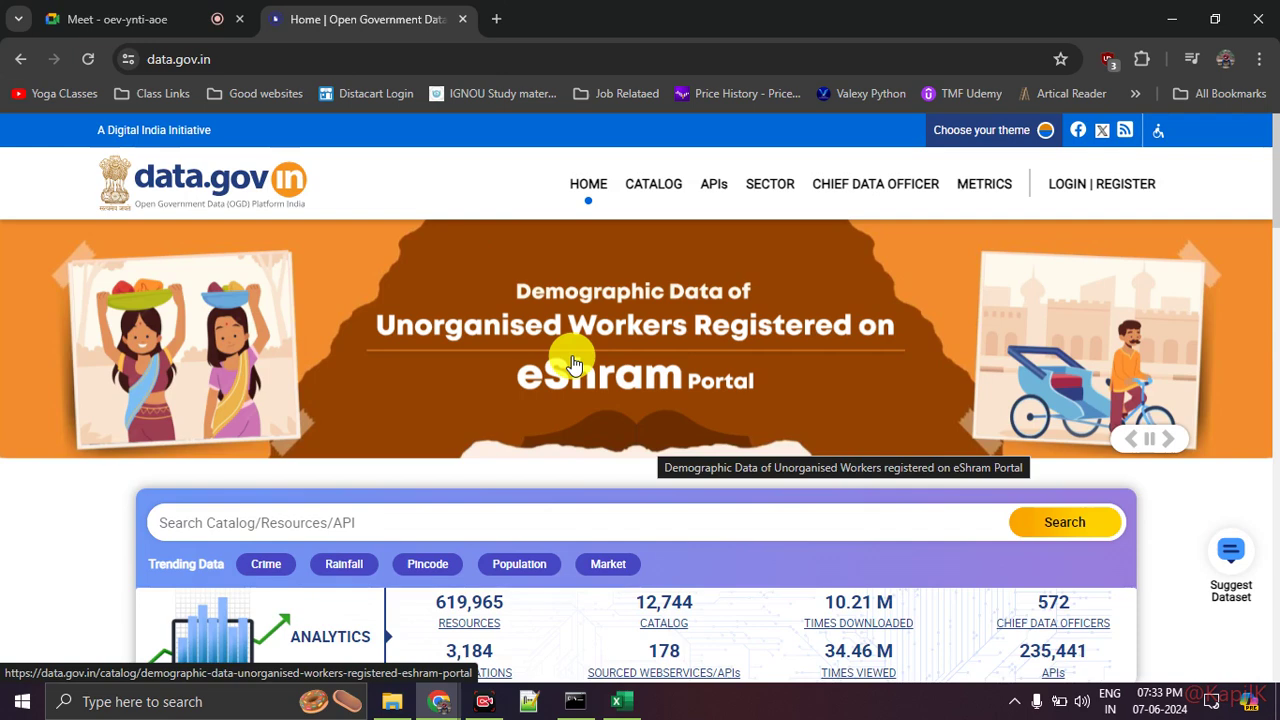
Step: Bring the Google Meet tab back to the front and scroll through its 10-person participant list
{"action": "left_click", "coordinate": [80, 20]}
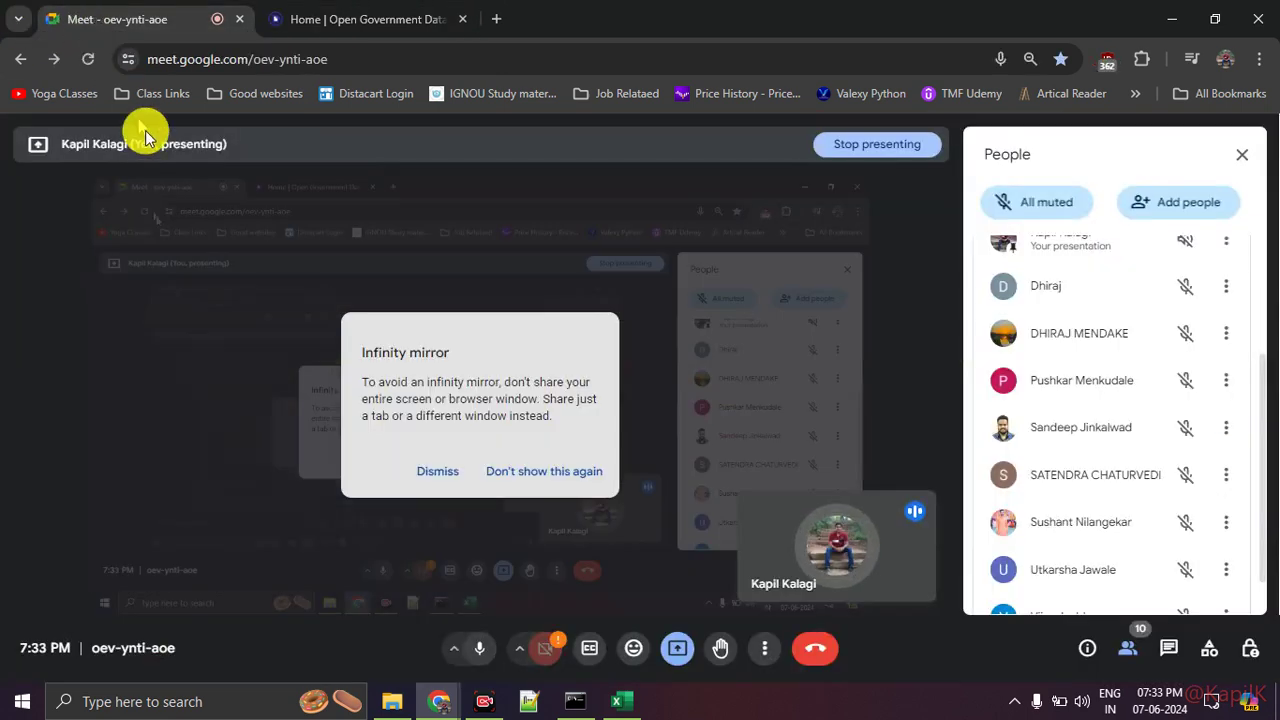
{"action": "scroll", "coordinate": [1080, 486], "scroll_direction": "down", "scroll_amount": 1}
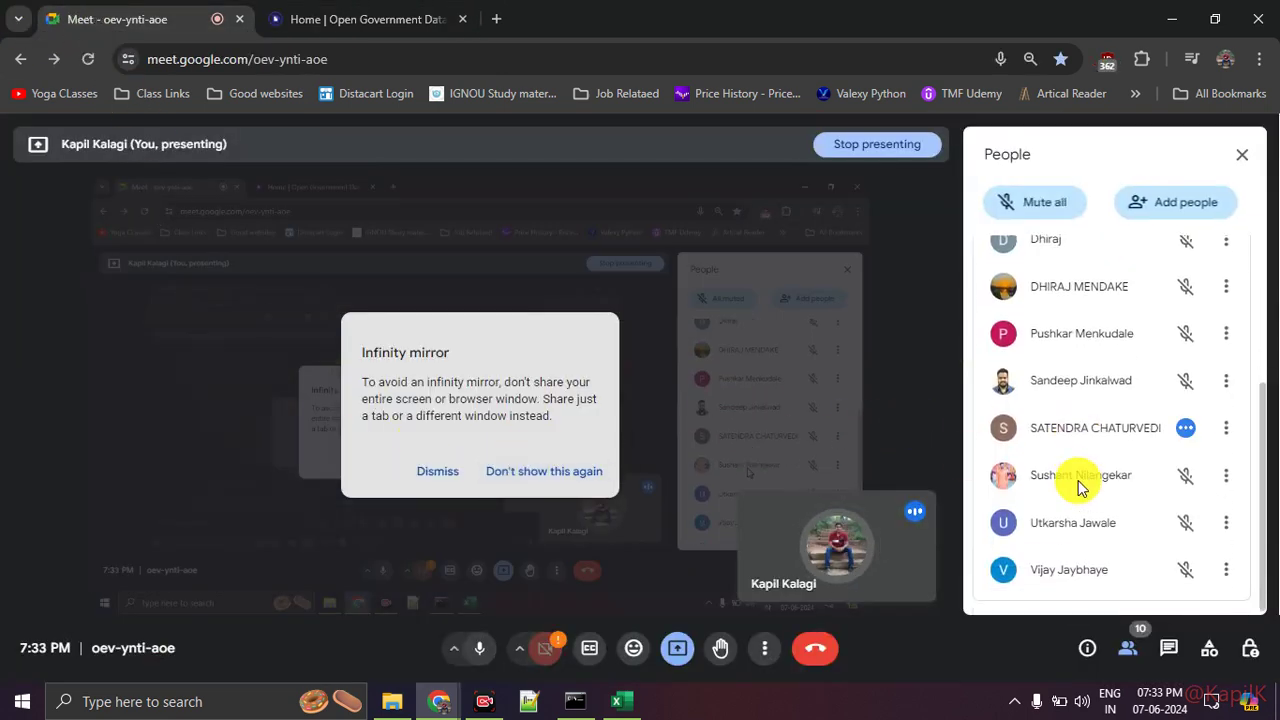
{"action": "scroll", "coordinate": [1080, 486], "scroll_direction": "up", "scroll_amount": 3}
{"action": "scroll", "coordinate": [1080, 486], "scroll_direction": "down", "scroll_amount": 2}
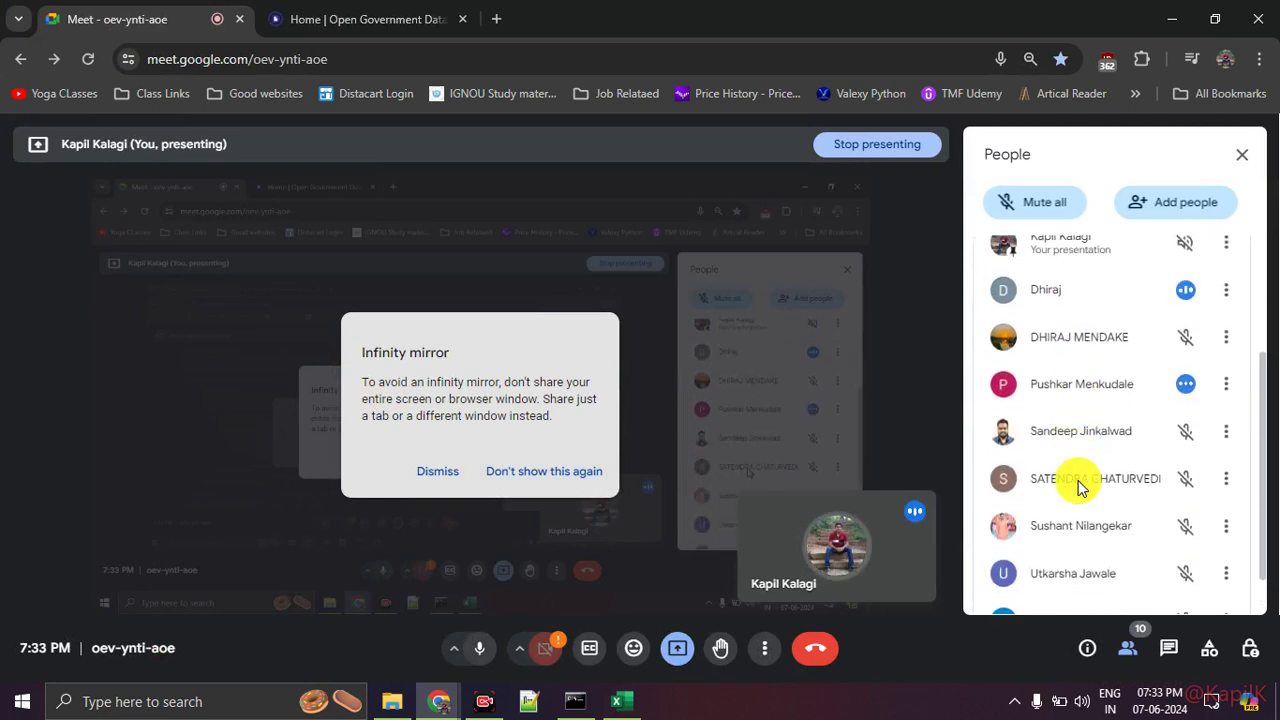
{"action": "scroll", "coordinate": [1078, 484], "scroll_direction": "down", "scroll_amount": 1}
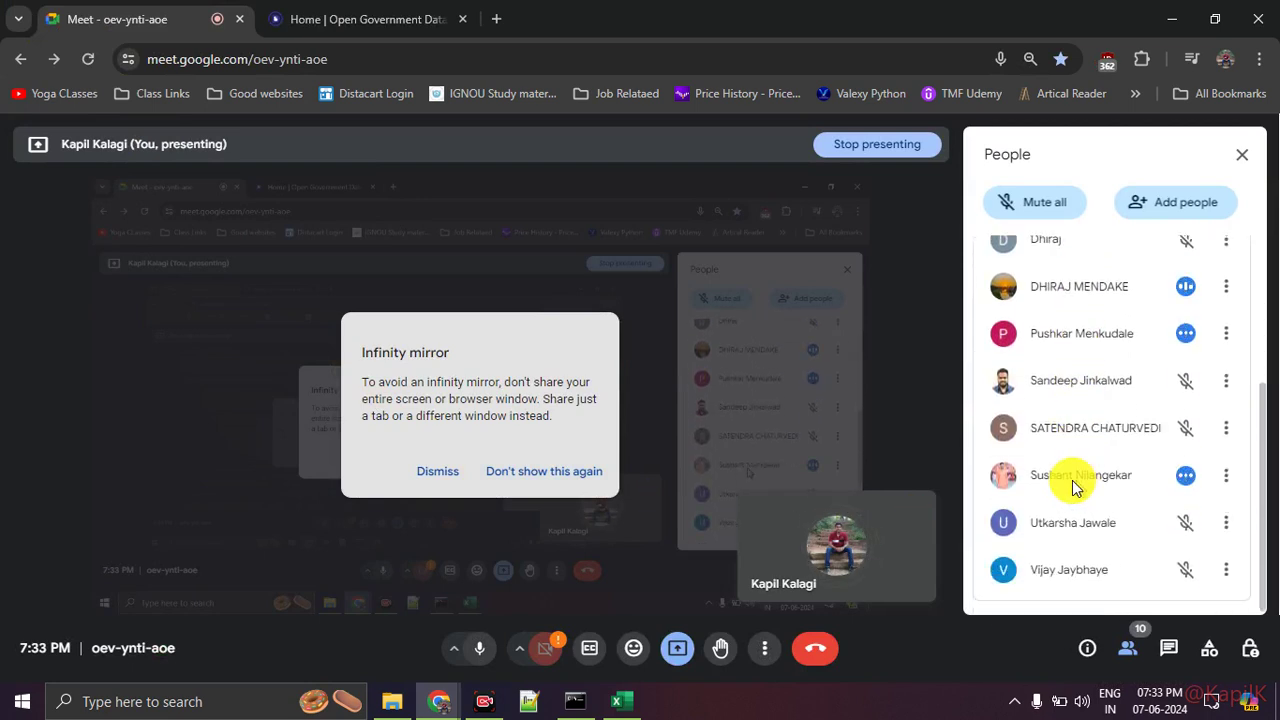